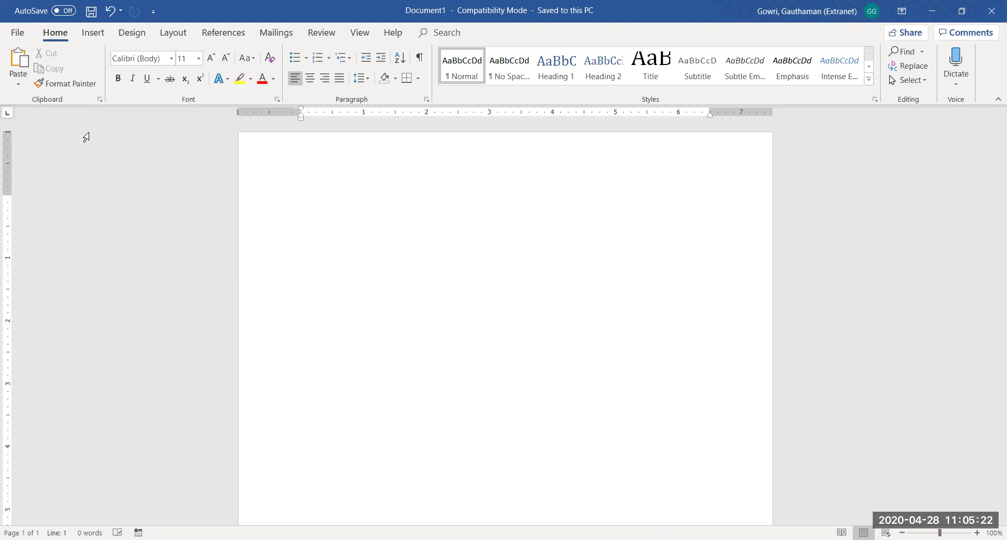
Type the heading 'Academic Details:' and zoom the page view to 130%
{"action": "type", "text": "Academic Details"}
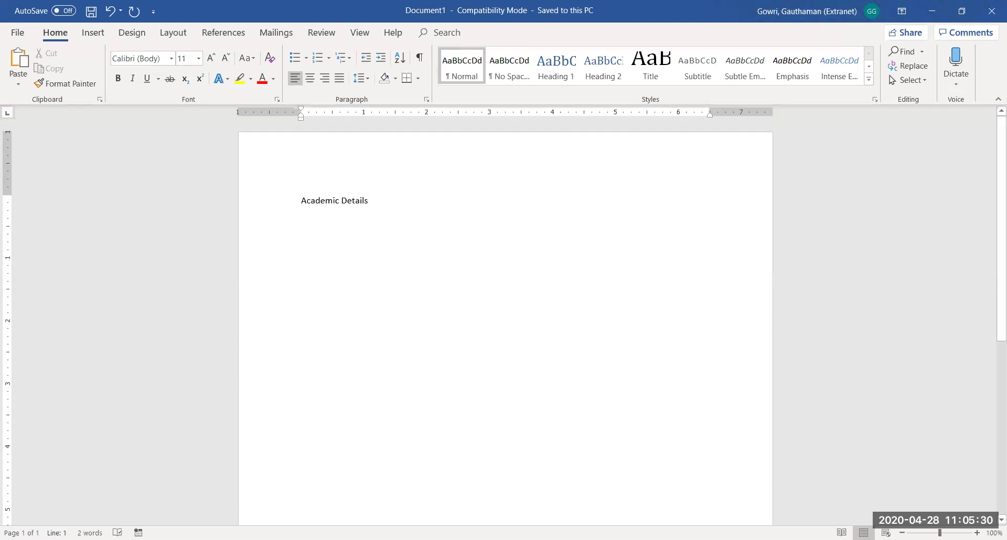
{"action": "left_click", "coordinate": [976, 533]}
{"action": "left_click", "coordinate": [977, 533]}
{"action": "left_click", "coordinate": [977, 533]}
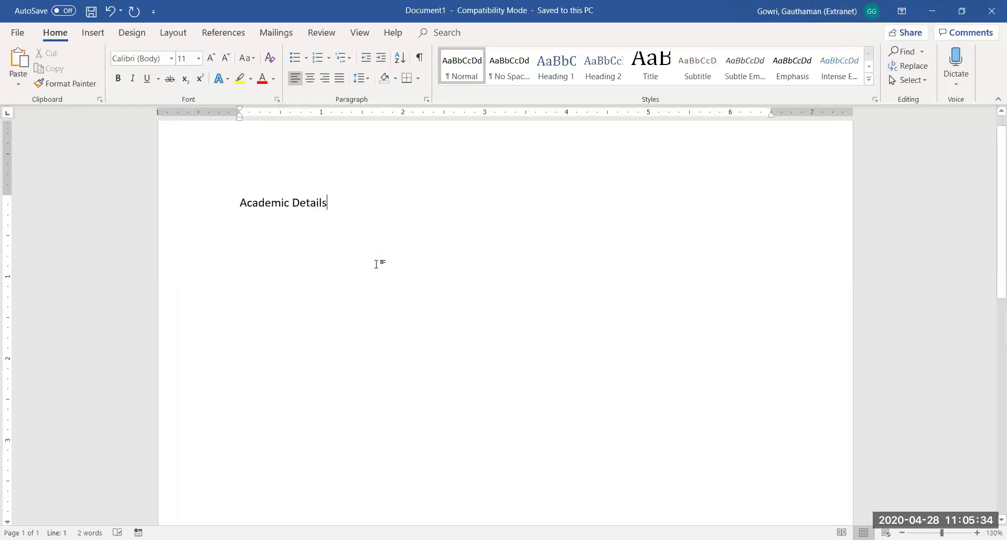
{"action": "type", "text": ":"}
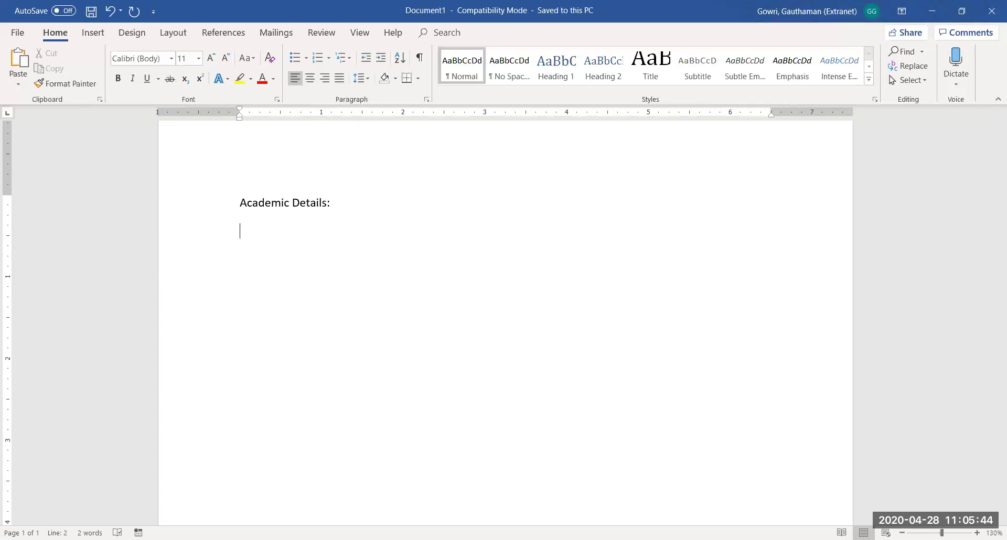
Underline the 'Academic Details:' heading with Ctrl+U and start a new line below it
{"action": "key", "text": "Up"}
{"action": "key", "text": "shift+Right"}
{"action": "key", "text": "shift+Right"}
{"action": "key", "text": "shift+Right"}
{"action": "key", "text": "shift+Right"}
{"action": "key", "text": "shift+Right"}
{"action": "key", "text": "shift+Right"}
{"action": "key", "text": "shift+Right"}
{"action": "key", "text": "shift+Right"}
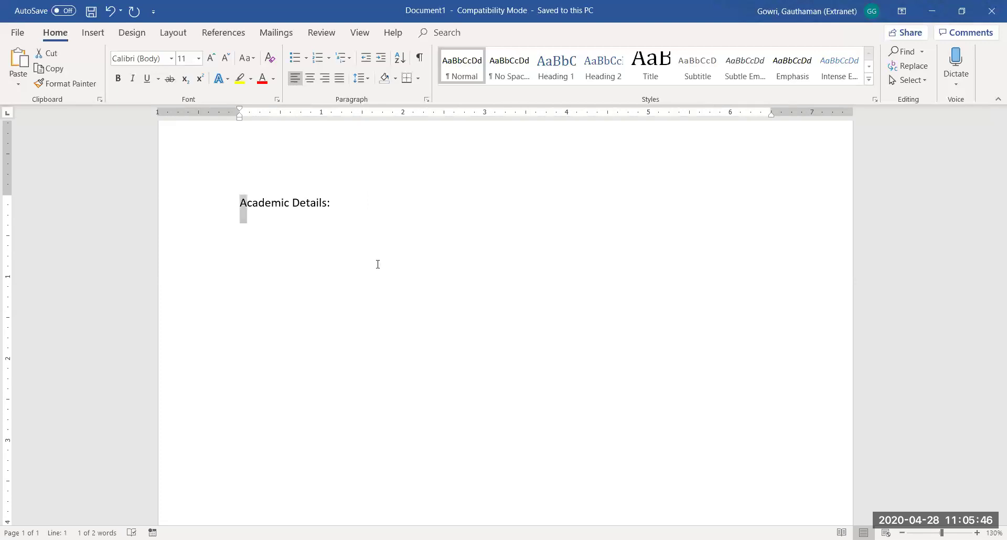
{"action": "key", "text": "shift+Right"}
{"action": "key", "text": "shift+Right"}
{"action": "key", "text": "shift+Right"}
{"action": "key", "text": "shift+Right"}
{"action": "key", "text": "shift+Right"}
{"action": "key", "text": "shift+Right"}
{"action": "key", "text": "shift+Right"}
{"action": "key", "text": "shift+Right"}
{"action": "key", "text": "shift+Right"}
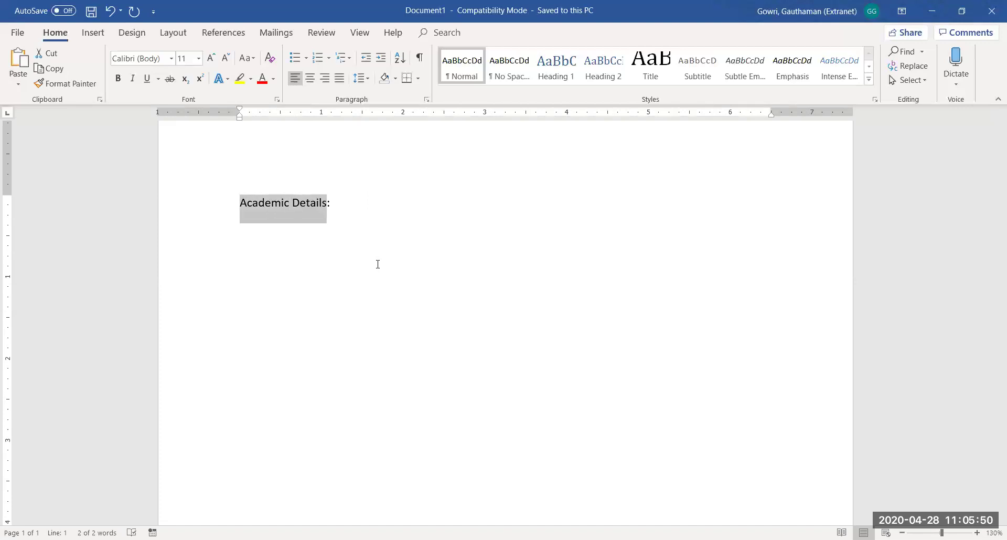
{"action": "key", "text": "ctrl+u"}
{"action": "key", "text": "End"}
{"action": "key", "text": "Return"}
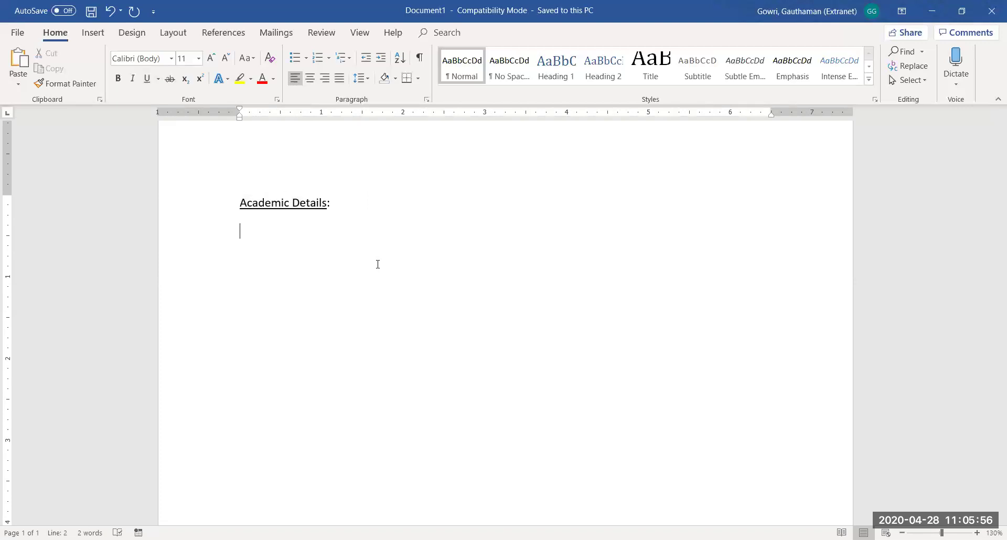
Enter 'Master's degree - 2001-2003', accepting the grammar fix for 'Master Degree'
{"action": "type", "text": "Master Degree"}
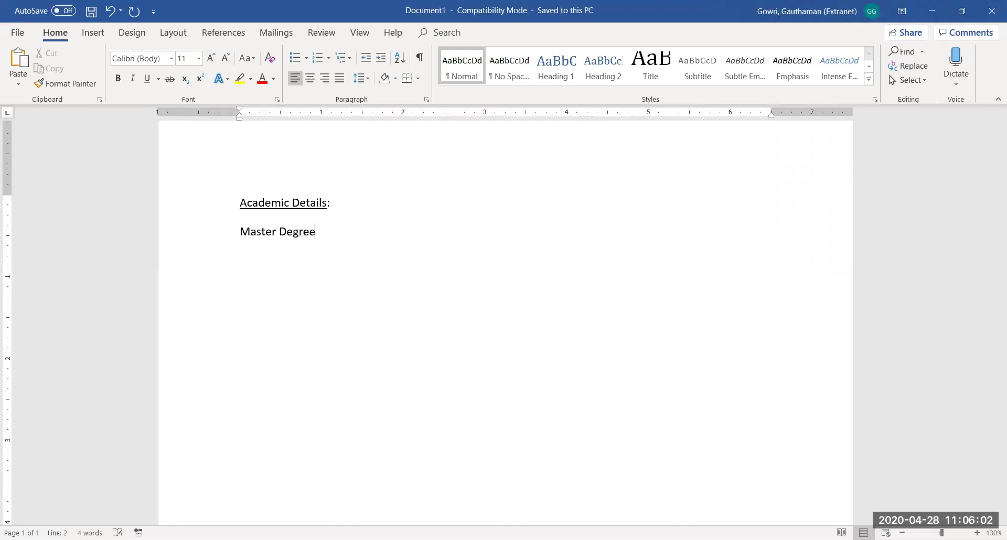
{"action": "type", "text": " -"}
{"action": "type", "text": " 2"}
{"action": "type", "text": "0"}
{"action": "type", "text": "01-"}
{"action": "type", "text": "200"}
{"action": "type", "text": "3"}
{"action": "key", "text": "Return"}
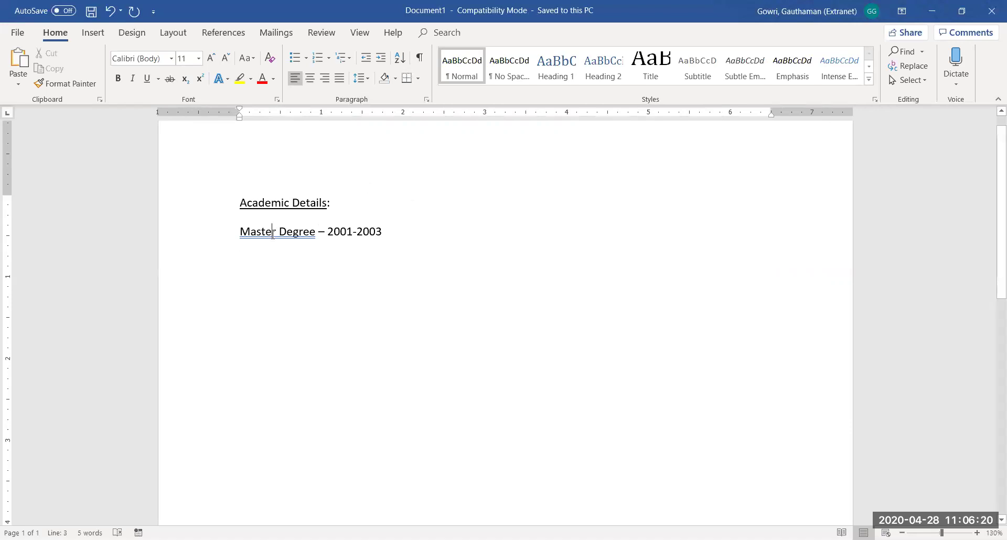
{"action": "right_click", "coordinate": [273, 232]}
{"action": "left_click", "coordinate": [308, 273]}
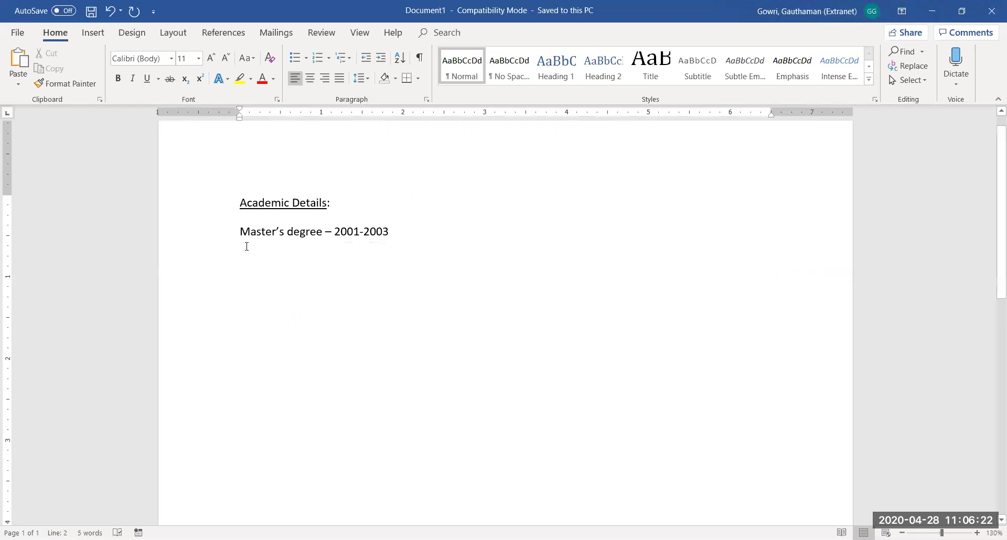
{"action": "left_click", "coordinate": [398, 234]}
{"action": "key", "text": "Return"}
Add 'Bachelor's degree 1997-2000' with corrected years, then begin 'Secondary School -'
{"action": "type", "text": "Bach"}
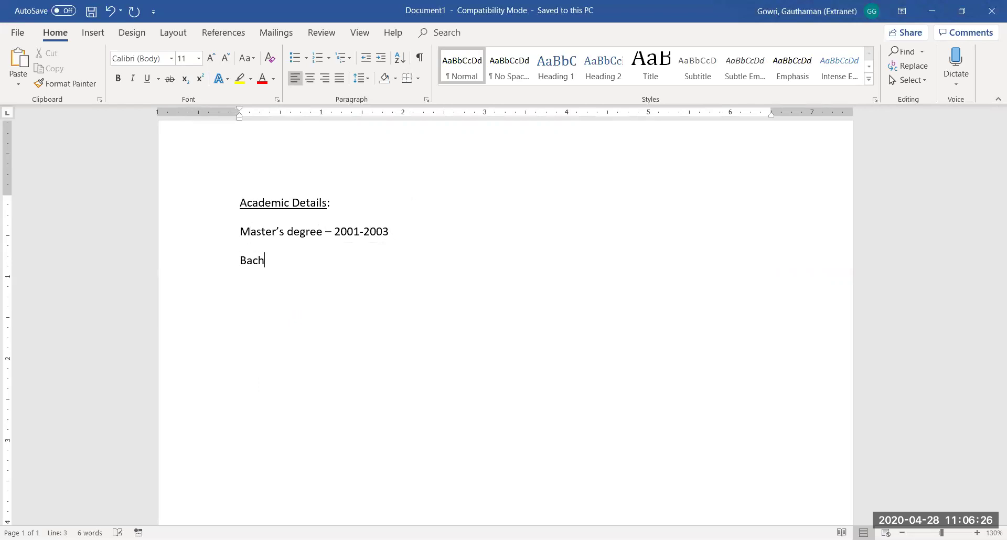
{"action": "type", "text": "elor's"}
{"action": "type", "text": " degree"}
{"action": "type", "text": "2"}
{"action": "type", "text": "00"}
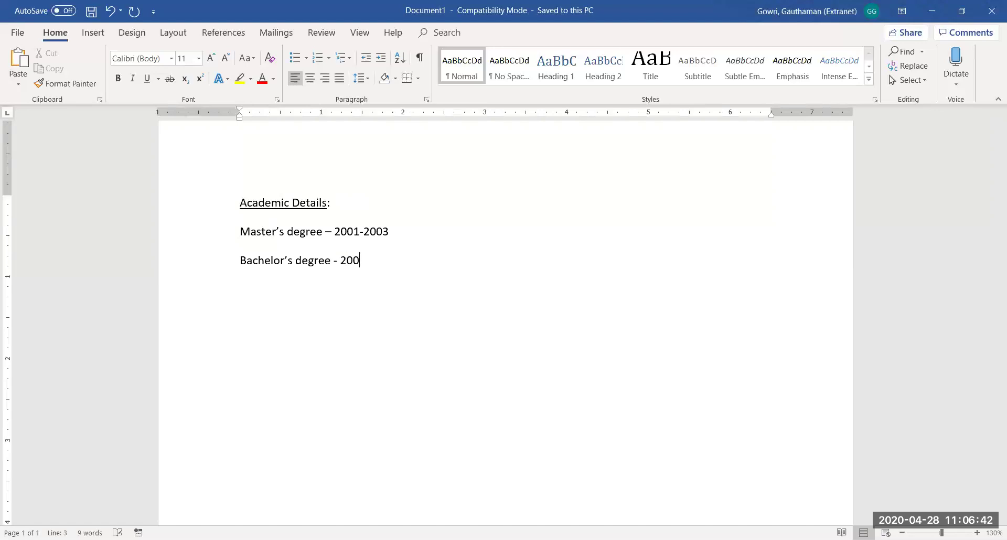
{"action": "type", "text": "0"}
{"action": "key", "text": "BackSpace"}
{"action": "key", "text": "BackSpace"}
{"action": "key", "text": "BackSpace"}
{"action": "key", "text": "BackSpace"}
{"action": "type", "text": "1999-"}
{"action": "key", "text": "BackSpace"}
{"action": "key", "text": "BackSpace"}
{"action": "type", "text": "7-2000"}
{"action": "key", "text": "Return"}
{"action": "type", "text": "Secondary Schoo"}
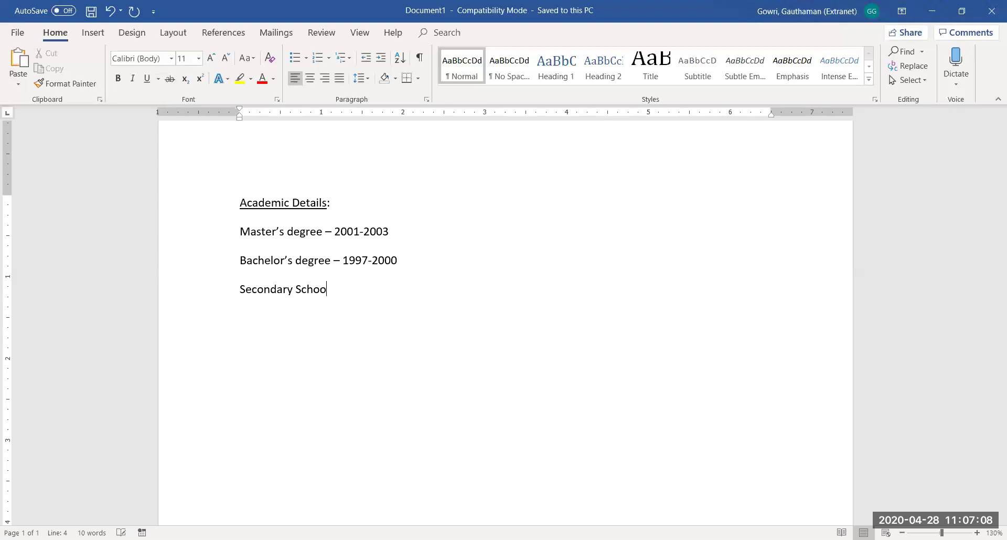
{"action": "type", "text": "l"}
{"action": "type", "text": " -"}
Replace 'Secondary School' with 'Schooling - 1985-1996' on the fourth line
{"action": "key", "text": "BackSpace"}
{"action": "key", "text": "BackSpace"}
{"action": "key", "text": "BackSpace"}
{"action": "key", "text": "BackSpace"}
{"action": "key", "text": "BackSpace"}
{"action": "key", "text": "BackSpace"}
{"action": "key", "text": "BackSpace"}
{"action": "key", "text": "BackSpace"}
{"action": "key", "text": "BackSpace"}
{"action": "key", "text": "BackSpace"}
{"action": "key", "text": "BackSpace"}
{"action": "key", "text": "BackSpace"}
{"action": "key", "text": "BackSpace"}
{"action": "key", "text": "BackSpace"}
{"action": "key", "text": "BackSpace"}
{"action": "key", "text": "BackSpace"}
{"action": "key", "text": "BackSpace"}
{"action": "key", "text": "BackSpace"}
{"action": "type", "text": "Schooling"}
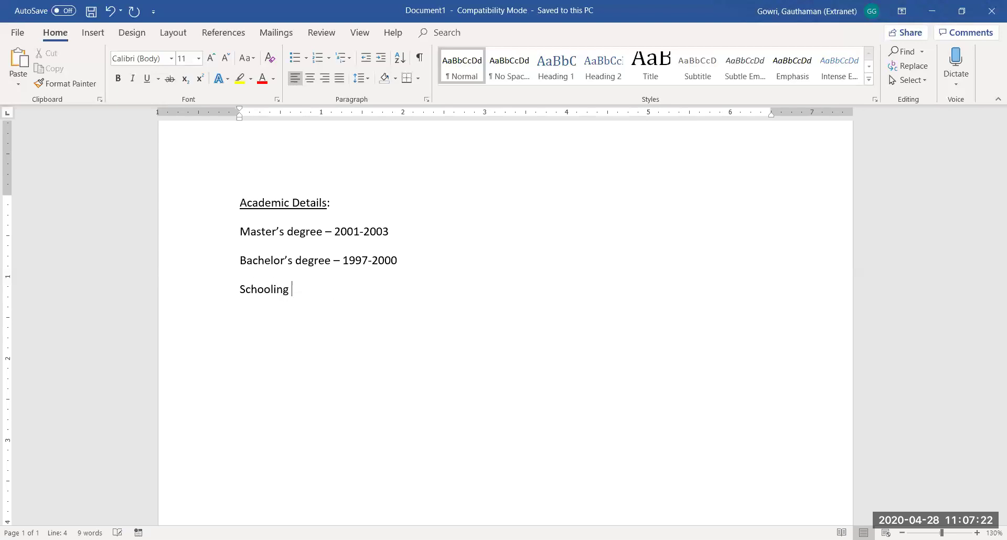
{"action": "type", "text": " - "}
{"action": "type", "text": "19"}
{"action": "type", "text": "8"}
{"action": "type", "text": "5-"}
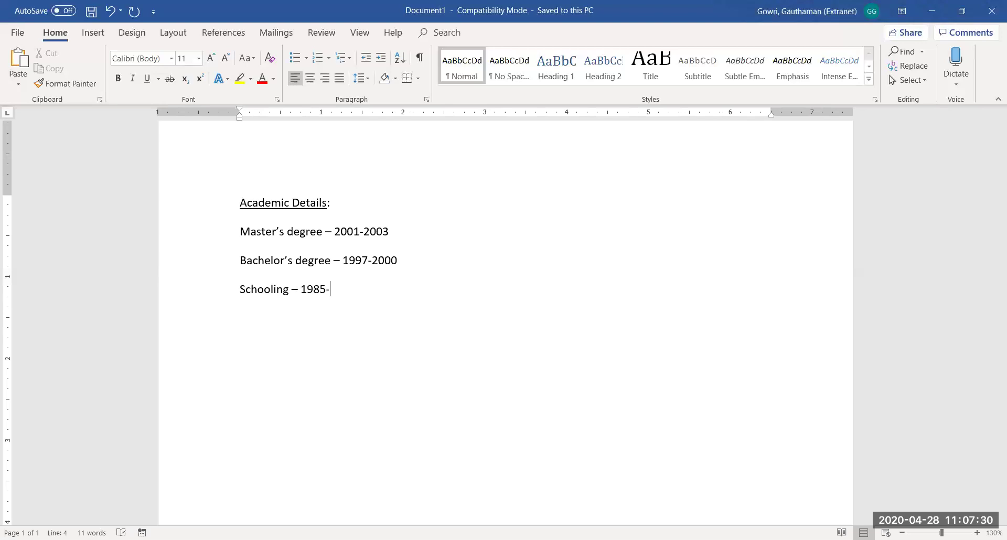
{"action": "type", "text": "1996"}
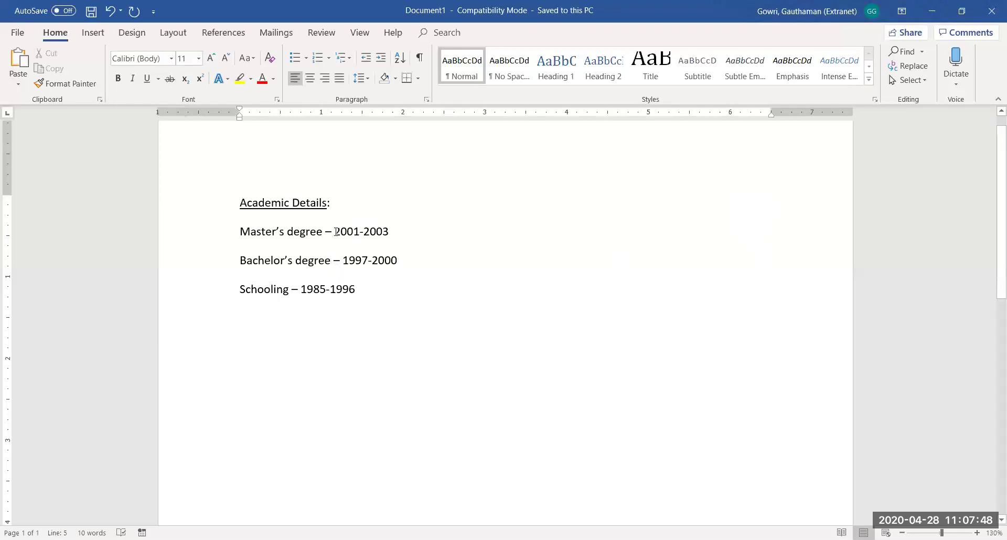
Replace the dashes before 2001-2003, 1997-2000 and 1985-1996 with tabs so the dates align
{"action": "key", "text": "BackSpace"}
{"action": "key", "text": "BackSpace"}
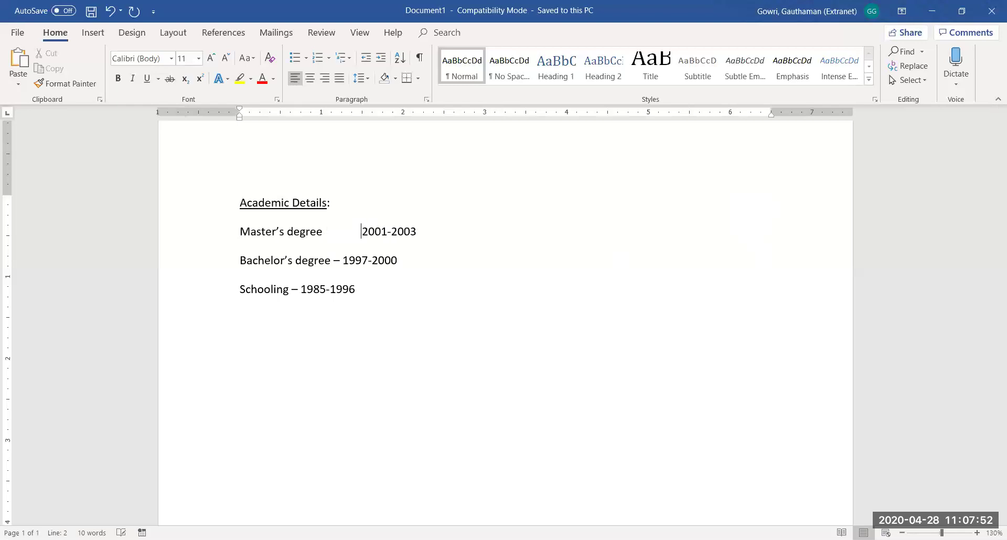
{"action": "key", "text": "BackSpace"}
{"action": "key", "text": "BackSpace"}
{"action": "key", "text": "BackSpace"}
{"action": "key", "text": "BackSpace"}
{"action": "key", "text": "BackSpace"}
{"action": "key", "text": "BackSpace"}
{"action": "key", "text": "BackSpace"}
{"action": "key", "text": "BackSpace"}
{"action": "key", "text": "BackSpace"}
{"action": "key", "text": "BackSpace"}
{"action": "key", "text": "BackSpace"}
{"action": "key", "text": "BackSpace"}
{"action": "key", "text": "BackSpace"}
{"action": "key", "text": "BackSpace"}
{"action": "key", "text": "BackSpace"}
{"action": "key", "text": "BackSpace"}
{"action": "key", "text": "BackSpace"}
{"action": "key", "text": "BackSpace"}
{"action": "key", "text": "BackSpace"}
{"action": "key", "text": "BackSpace"}
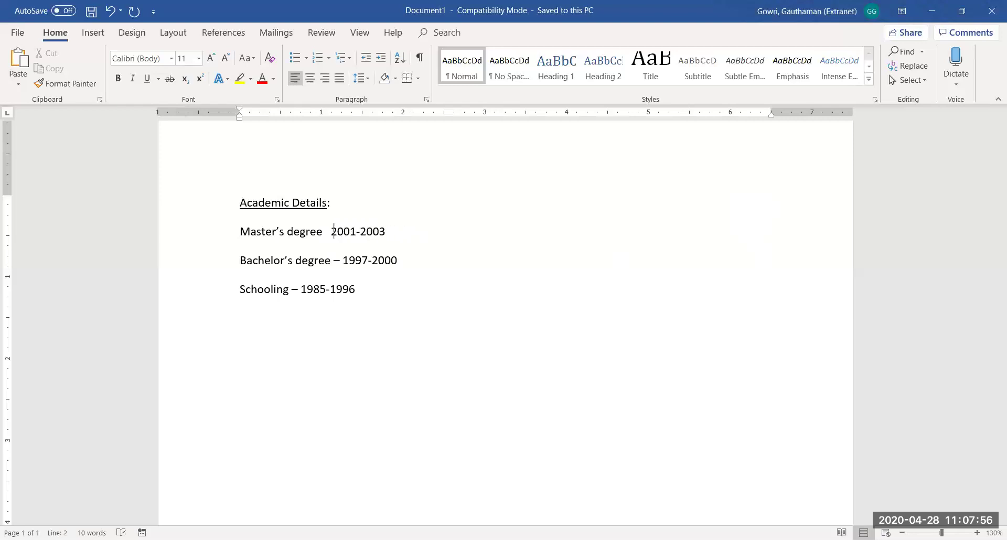
{"action": "key", "text": "Tab"}
{"action": "key", "text": "Tab"}
{"action": "key", "text": "Tab"}
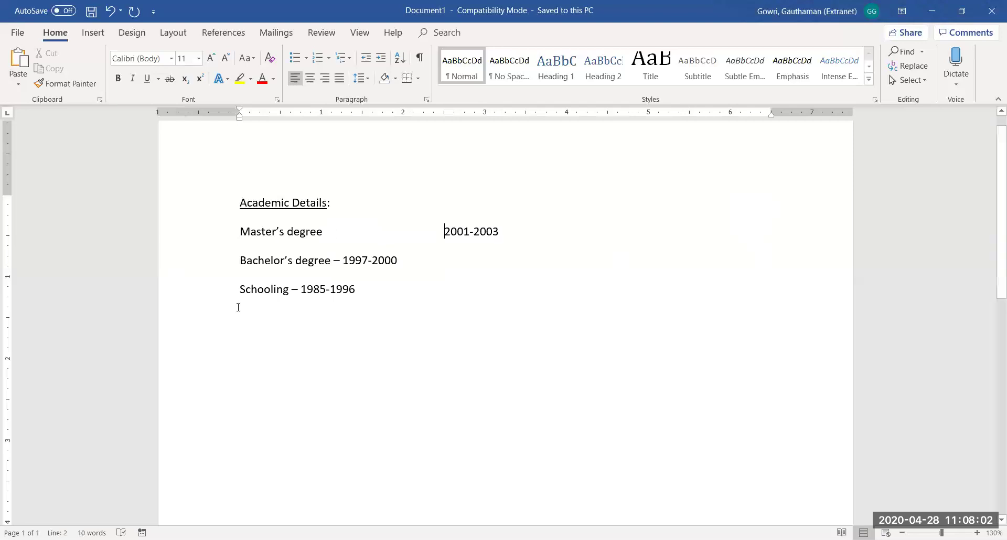
{"action": "left_click", "coordinate": [343, 260]}
{"action": "key", "text": "BackSpace"}
{"action": "key", "text": "BackSpace"}
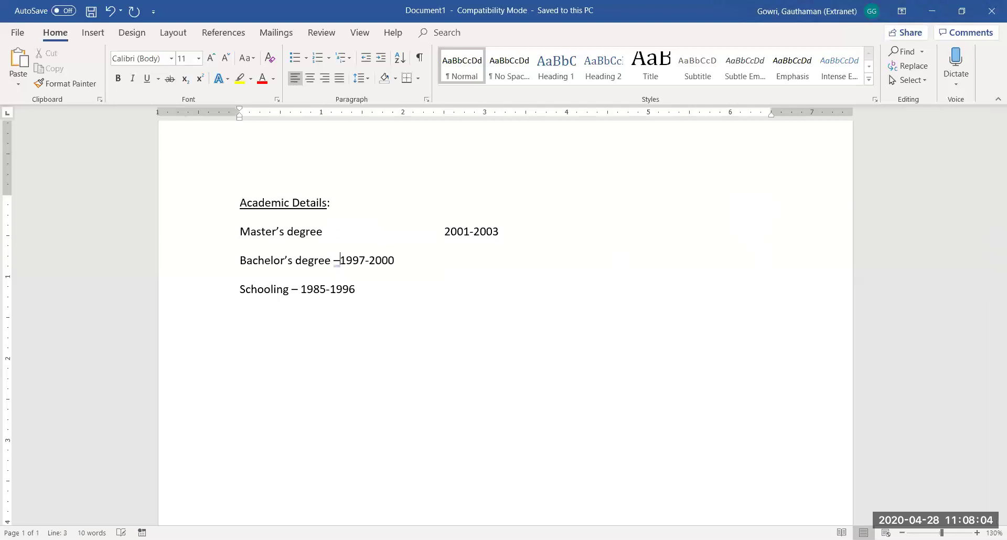
{"action": "key", "text": "Tab"}
{"action": "key", "text": "Tab"}
{"action": "key", "text": "Tab"}
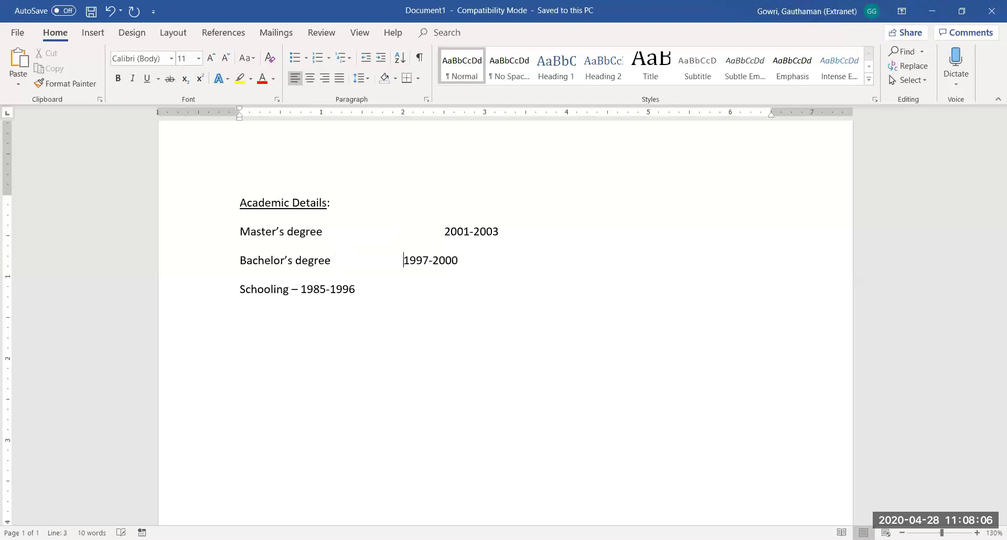
{"action": "left_click", "coordinate": [302, 289]}
{"action": "key", "text": "BackSpace"}
{"action": "key", "text": "BackSpace"}
{"action": "key", "text": "Tab"}
{"action": "key", "text": "Tab"}
{"action": "key", "text": "Tab"}
{"action": "key", "text": "Tab"}
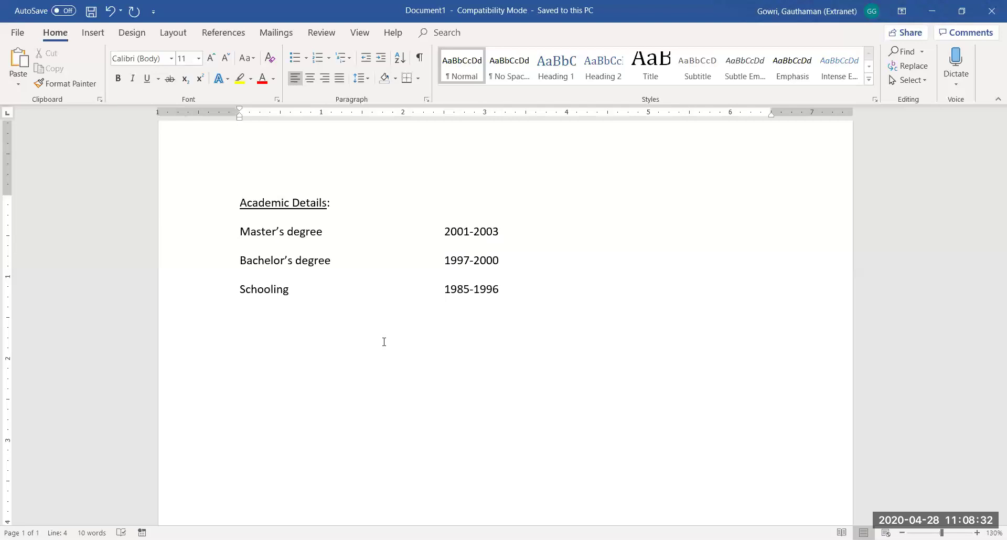
Show formatting marks and delete the tabs before 2001-2003, 1997-2000 and 1985-1996
{"action": "left_click", "coordinate": [423, 59]}
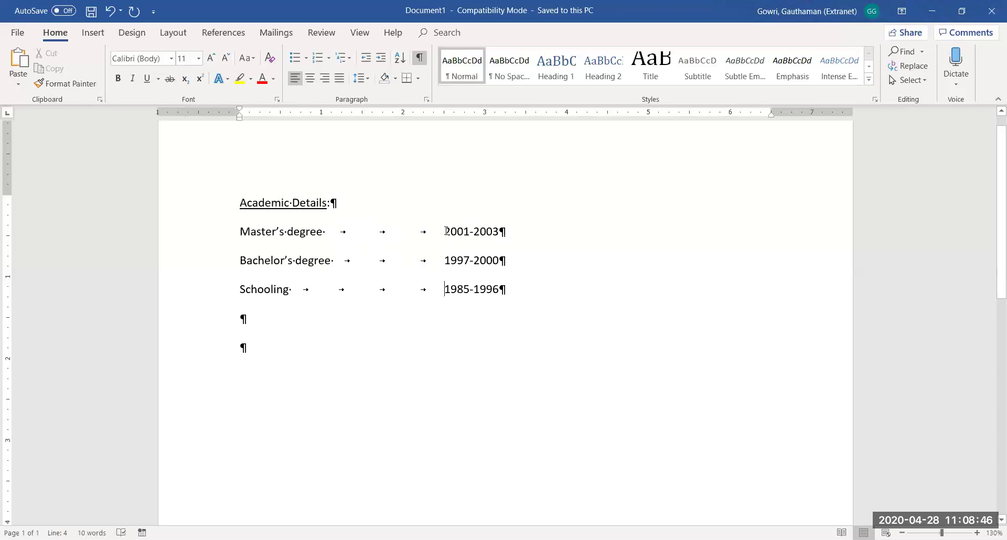
{"action": "key", "text": "BackSpace"}
{"action": "key", "text": "BackSpace"}
{"action": "key", "text": "BackSpace"}
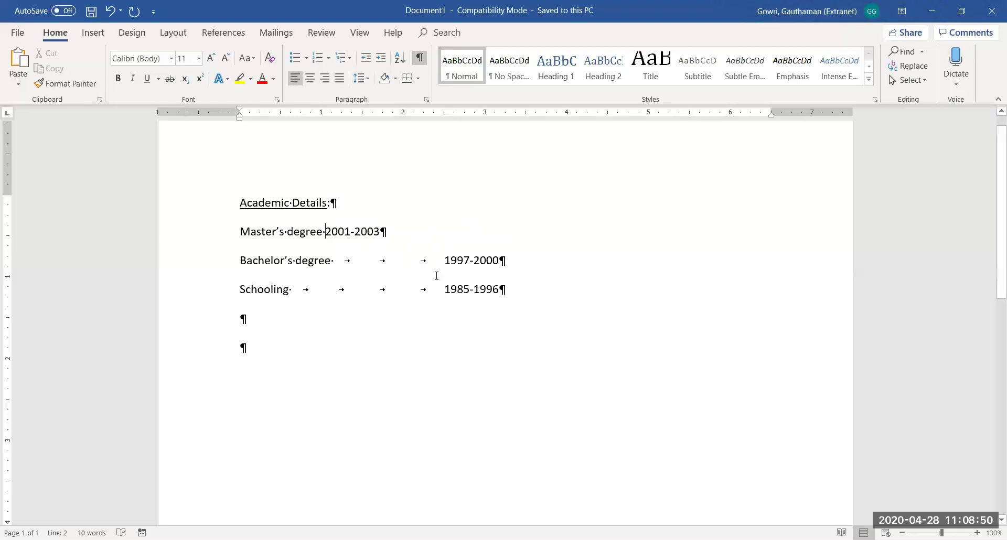
{"action": "left_click", "coordinate": [446, 261]}
{"action": "key", "text": "BackSpace"}
{"action": "key", "text": "BackSpace"}
{"action": "key", "text": "BackSpace"}
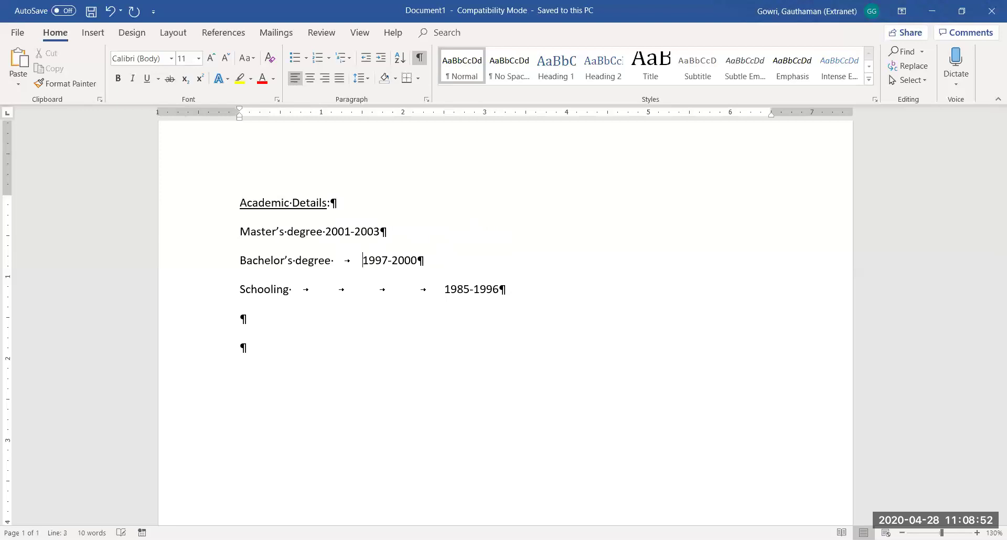
{"action": "left_click", "coordinate": [446, 289]}
{"action": "key", "text": "BackSpace"}
{"action": "key", "text": "BackSpace"}
{"action": "key", "text": "BackSpace"}
{"action": "key", "text": "BackSpace"}
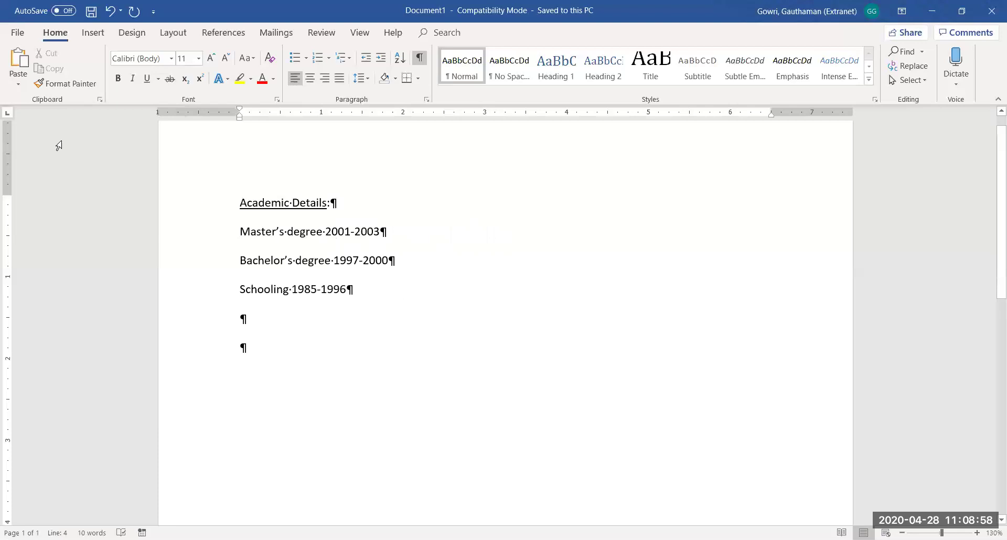
Cycle the ruler's tab selector until it shows the Right Tab stop type
{"action": "left_click", "coordinate": [9, 115]}
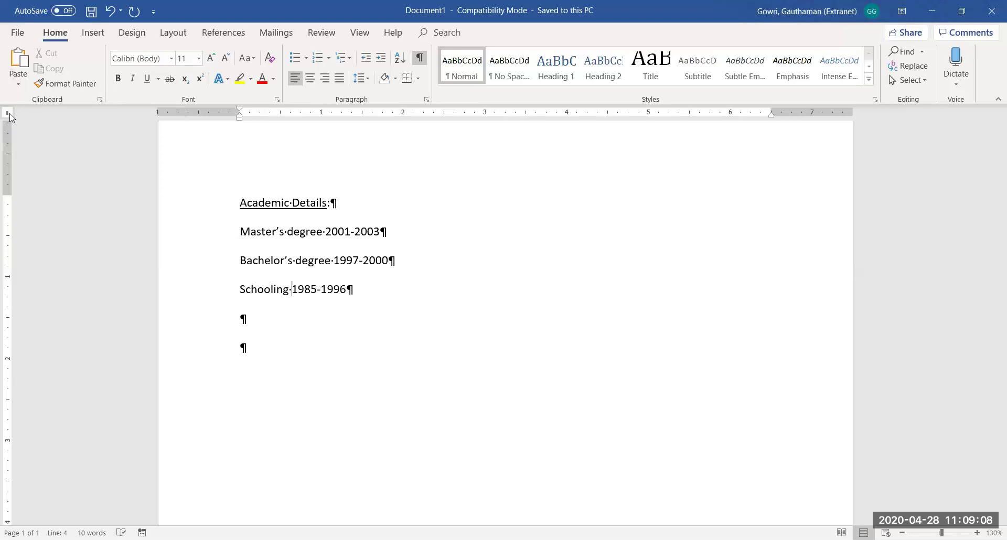
{"action": "left_click", "coordinate": [9, 113]}
{"action": "left_click", "coordinate": [8, 114]}
{"action": "left_click", "coordinate": [9, 115]}
{"action": "left_click", "coordinate": [9, 116]}
{"action": "left_click", "coordinate": [8, 116]}
{"action": "left_click", "coordinate": [8, 116]}
{"action": "left_click", "coordinate": [8, 116]}
{"action": "left_click", "coordinate": [9, 115]}
{"action": "left_click", "coordinate": [9, 116]}
{"action": "left_click", "coordinate": [8, 116]}
{"action": "left_click", "coordinate": [8, 116]}
{"action": "left_click", "coordinate": [8, 114]}
{"action": "left_click", "coordinate": [8, 114]}
{"action": "left_click", "coordinate": [9, 114]}
{"action": "left_click", "coordinate": [324, 233]}
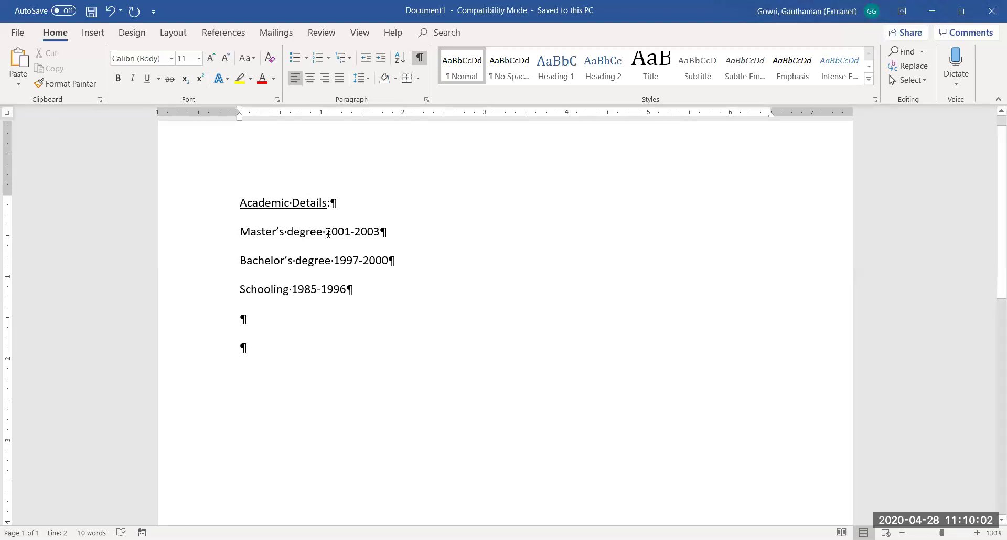
Try a right tab stop near 5.2 inches for 2001-2003, then undo the tab changes
{"action": "key", "text": "Tab"}
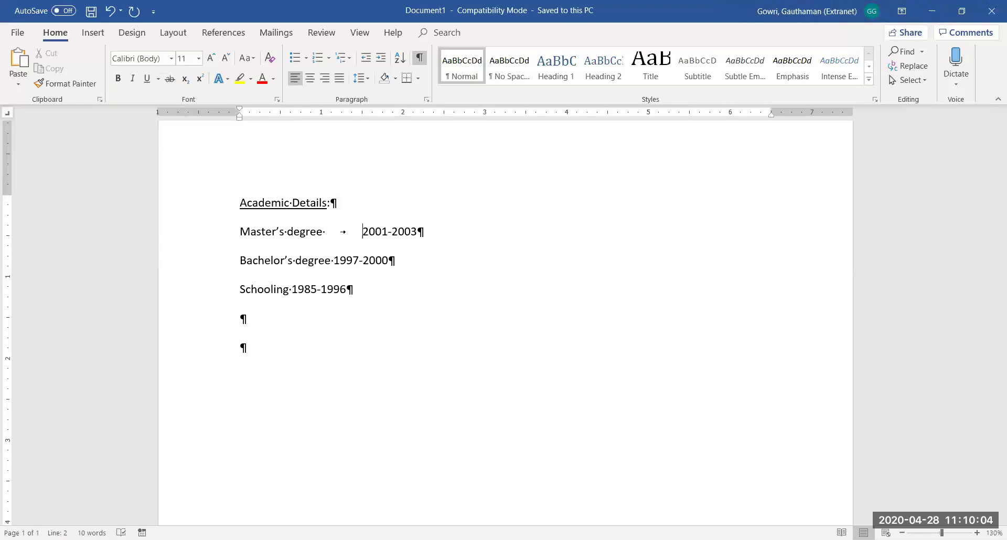
{"action": "left_click", "coordinate": [667, 113]}
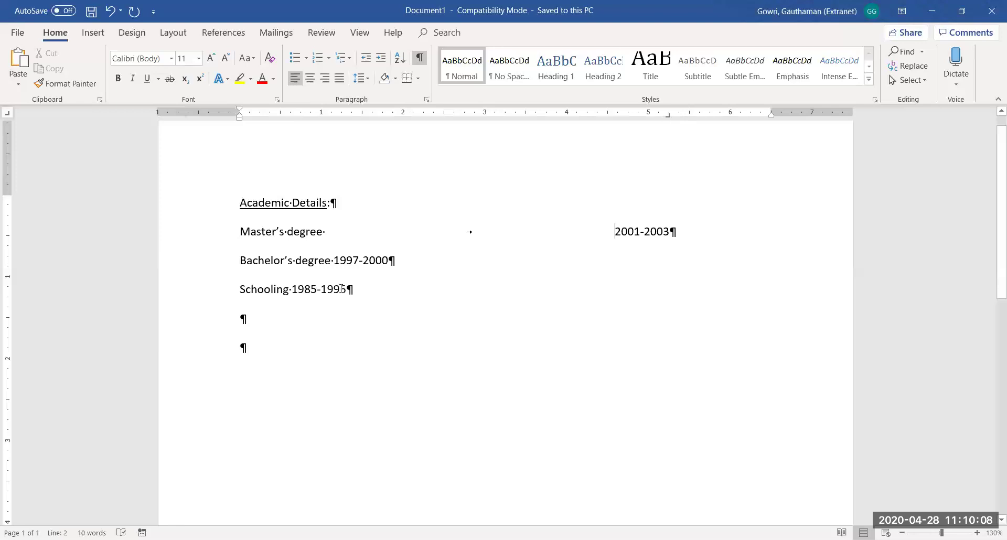
{"action": "left_click", "coordinate": [335, 260]}
{"action": "key", "text": "Tab"}
{"action": "key", "text": "Tab"}
{"action": "key", "text": "BackSpace"}
{"action": "key", "text": "BackSpace"}
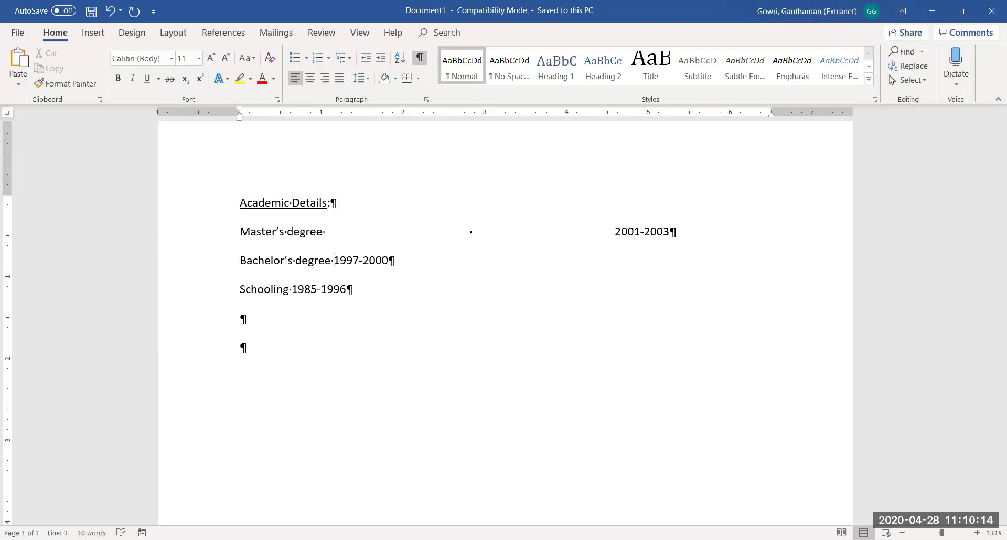
{"action": "key", "text": "Tab"}
{"action": "key", "text": "Tab"}
{"action": "key", "text": "ctrl+z"}
{"action": "key", "text": "ctrl+z"}
{"action": "key", "text": "ctrl+z"}
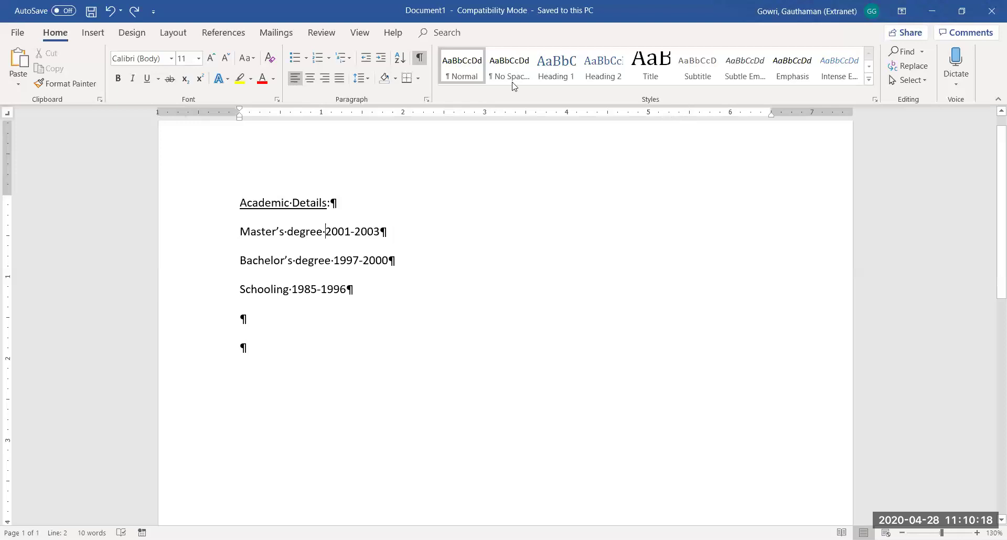
Tab 2001-2003, 1997-2000 and 1985-1996 out to the right tab stop
{"action": "left_click_drag", "start_coordinate": [241, 231], "coordinate": [379, 290]}
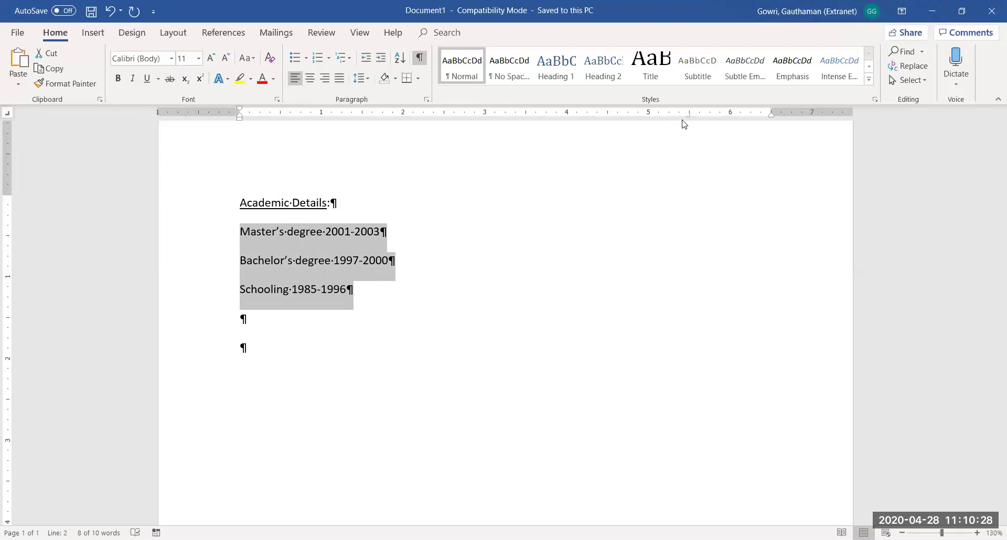
{"action": "left_click", "coordinate": [329, 236]}
{"action": "key", "text": "Tab"}
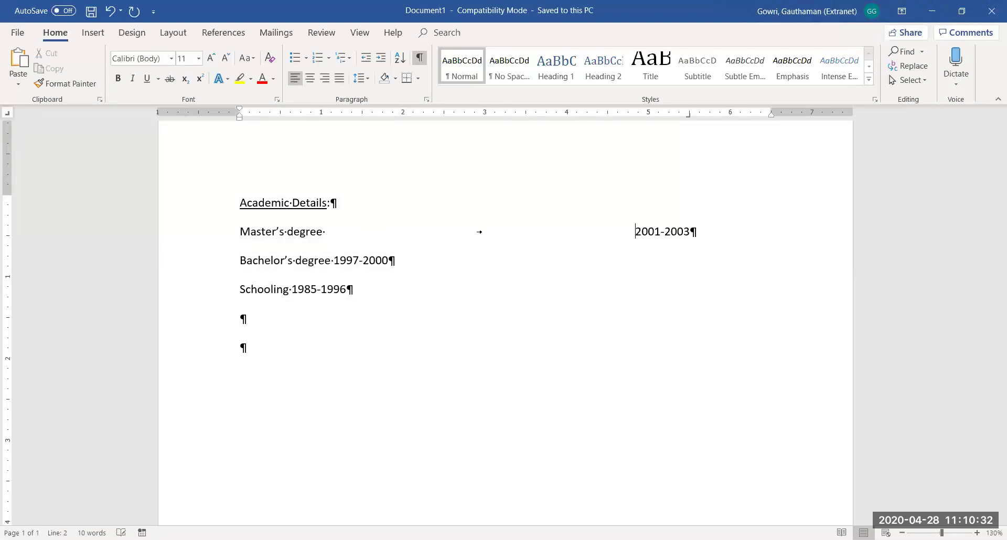
{"action": "left_click", "coordinate": [335, 262]}
{"action": "key", "text": "Tab"}
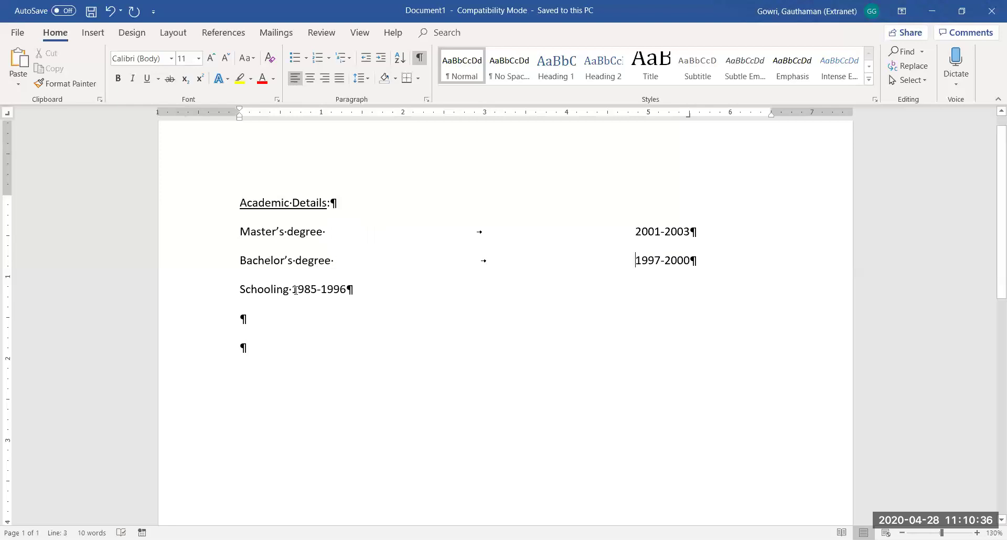
{"action": "double_click", "coordinate": [290, 290]}
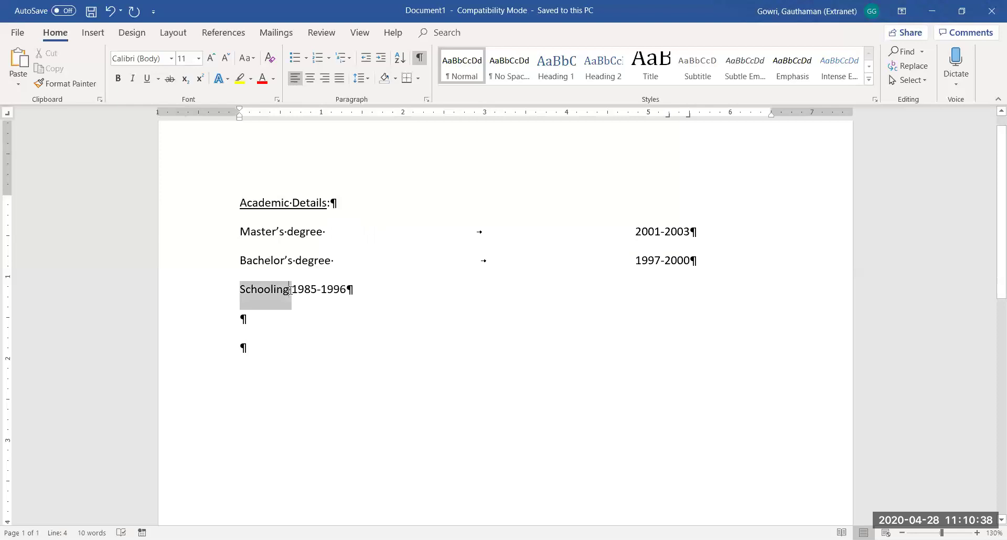
{"action": "left_click", "coordinate": [290, 290]}
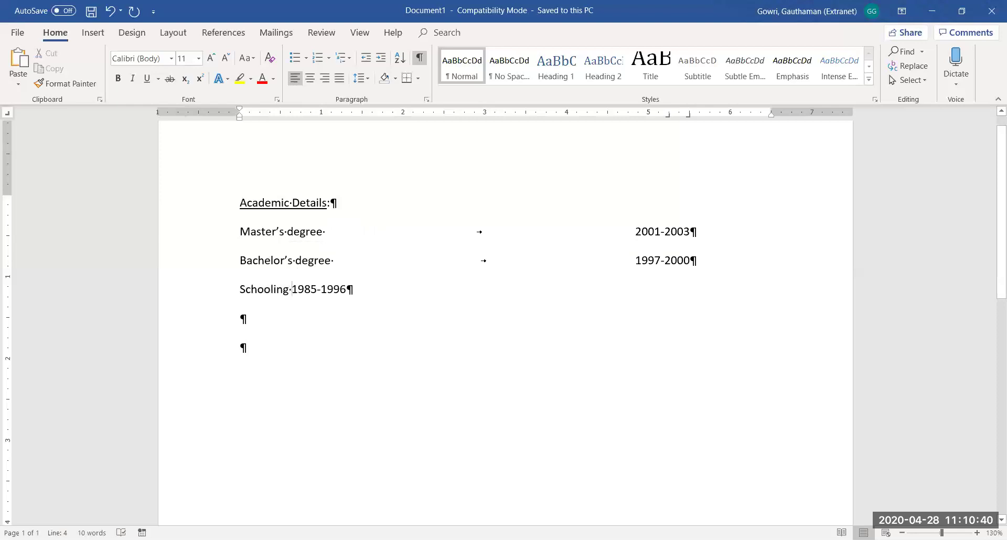
{"action": "key", "text": "Tab"}
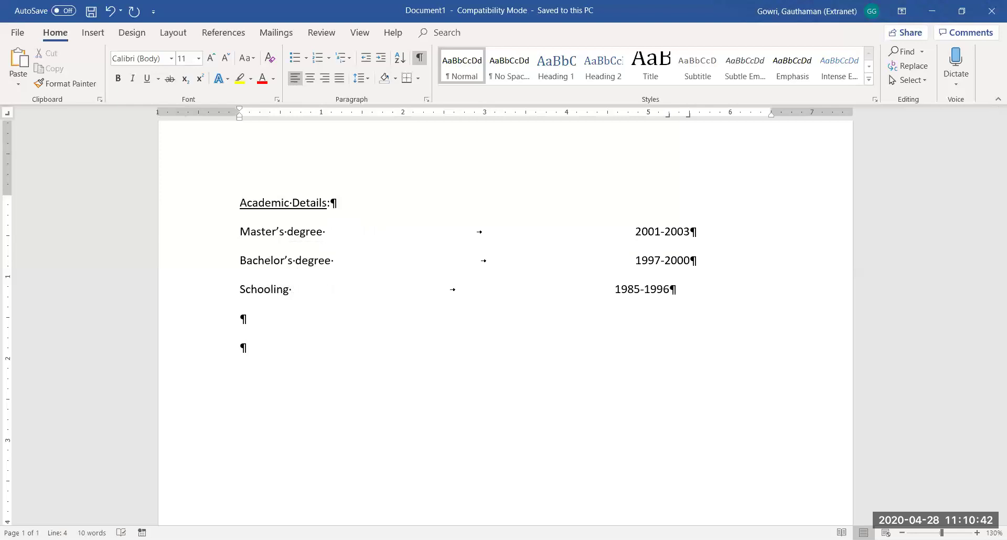
Adjust, then remove, the far-right tab stop from the three qualification lines
{"action": "left_click_drag", "start_coordinate": [667, 116], "coordinate": [690, 118]}
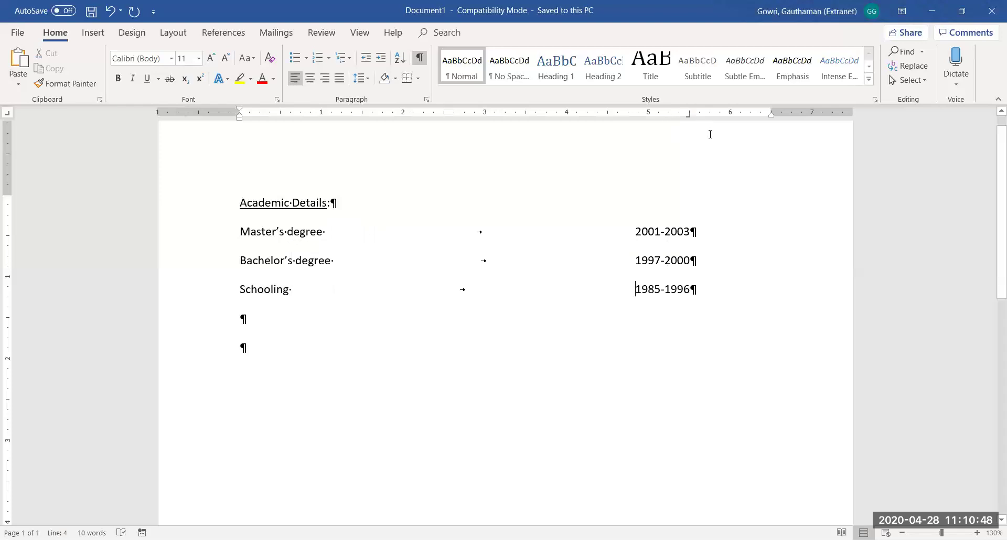
{"action": "left_click_drag", "start_coordinate": [690, 119], "coordinate": [689, 116]}
{"action": "key", "text": "ctrl+z"}
{"action": "key", "text": "ctrl+z"}
{"action": "key", "text": "ctrl+z"}
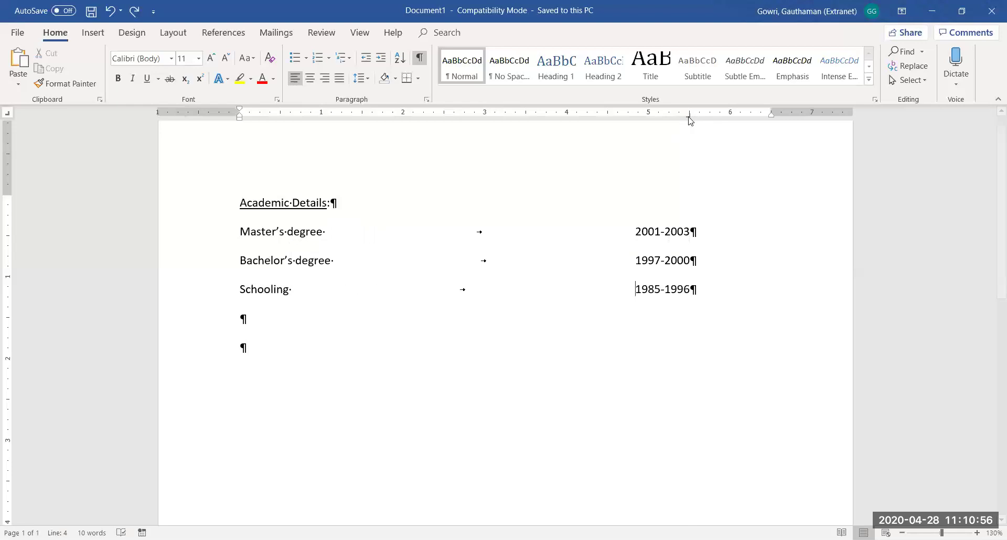
{"action": "left_click", "coordinate": [688, 115]}
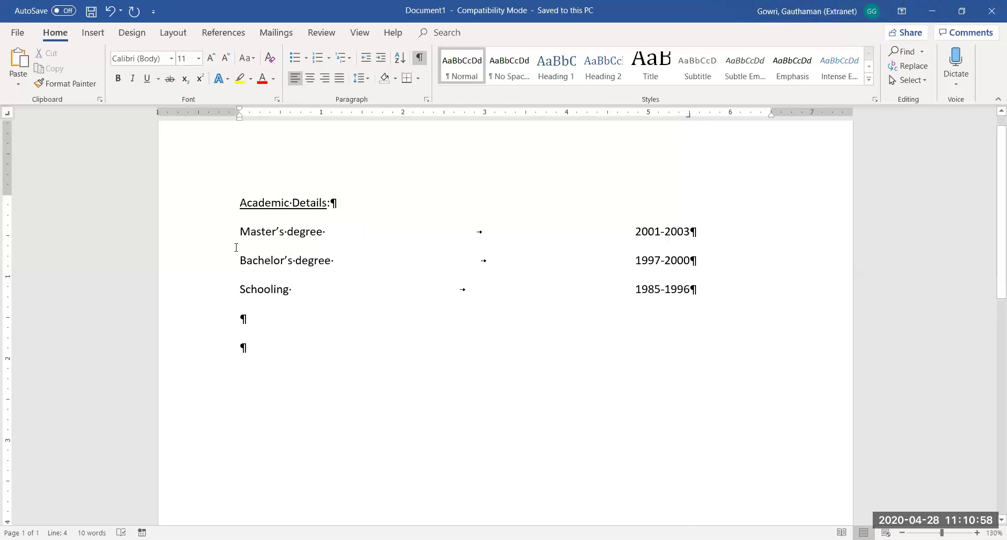
{"action": "left_click_drag", "start_coordinate": [239, 229], "coordinate": [696, 283]}
{"action": "left_click", "coordinate": [689, 117]}
{"action": "left_click_drag", "start_coordinate": [689, 116], "coordinate": [542, 135]}
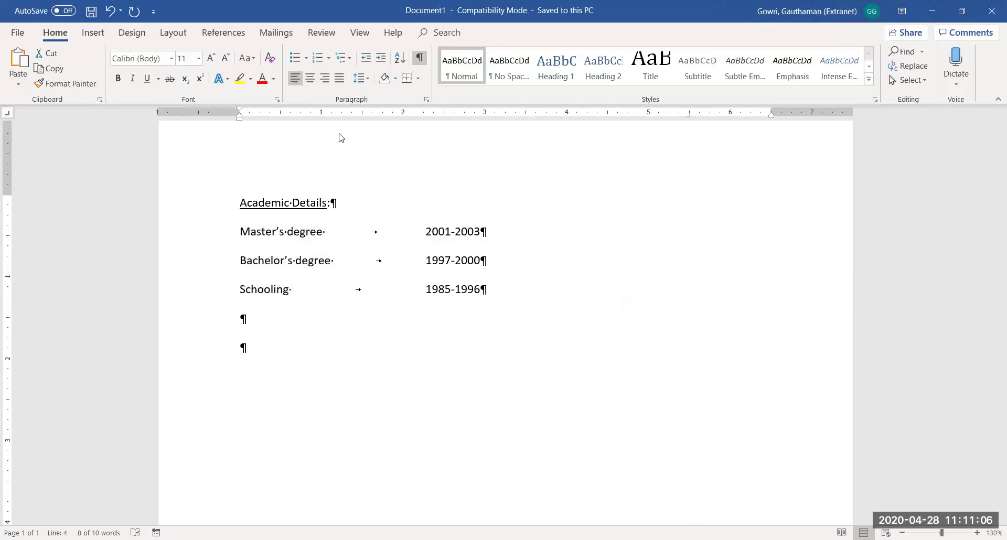
Add a new right tab stop closer to the names and shift the date column slightly right
{"action": "left_click_drag", "start_coordinate": [346, 118], "coordinate": [321, 119]}
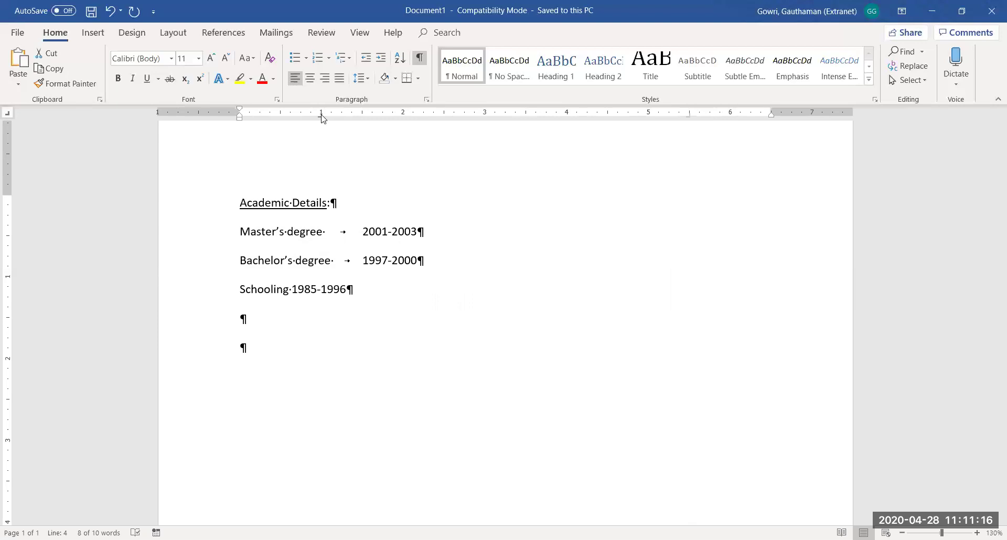
{"action": "left_click", "coordinate": [423, 115]}
{"action": "key", "text": "Tab"}
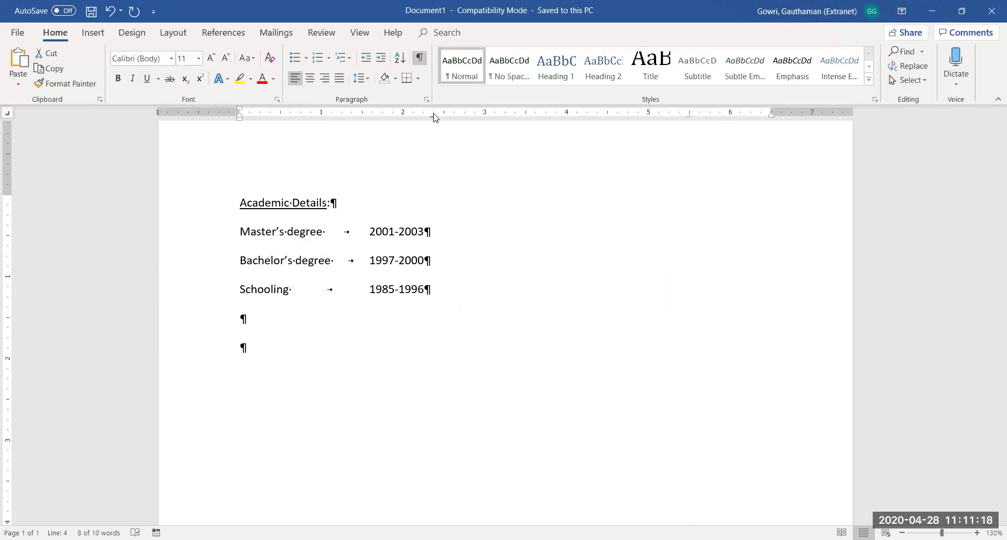
{"action": "left_click_drag", "start_coordinate": [434, 116], "coordinate": [452, 115]}
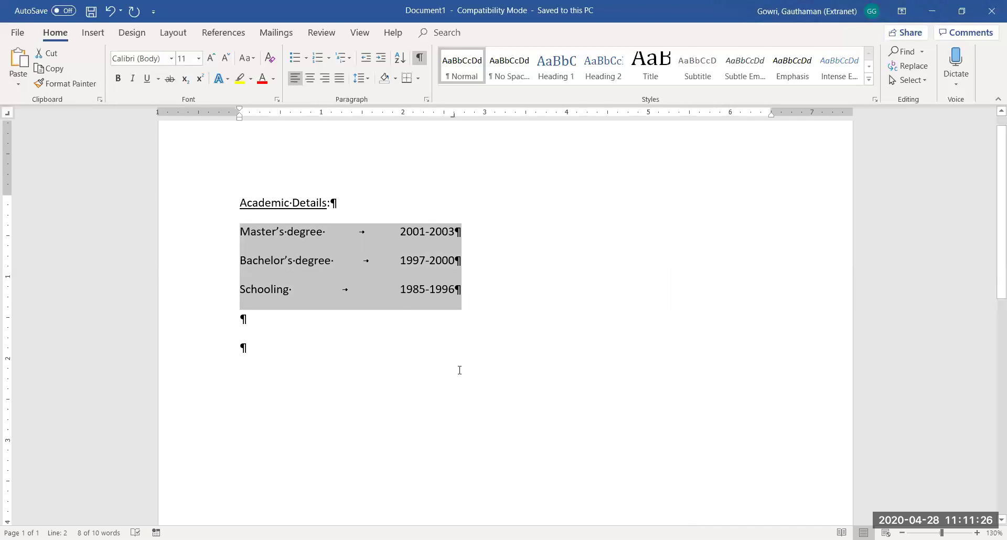
{"action": "left_click", "coordinate": [363, 352]}
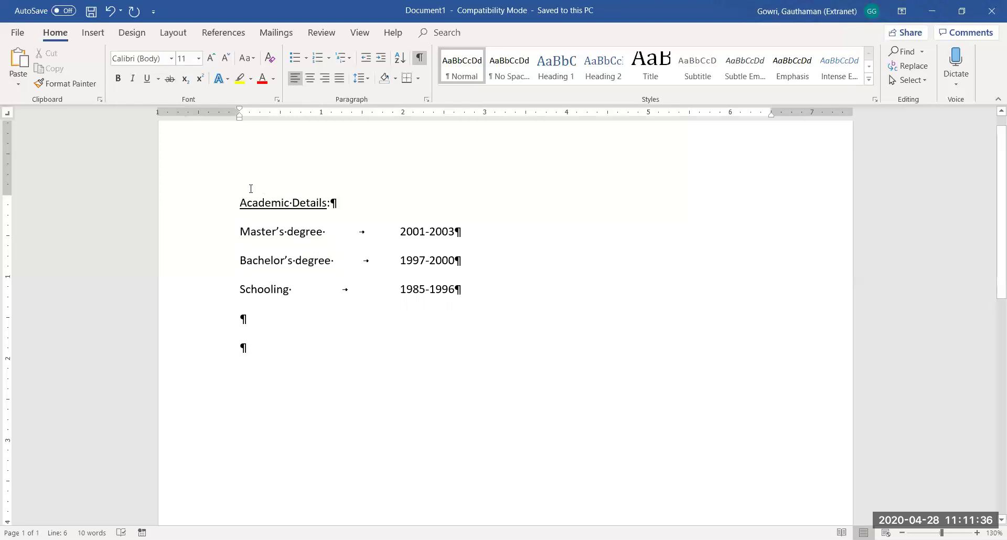
{"action": "left_click_drag", "start_coordinate": [240, 202], "coordinate": [424, 367]}
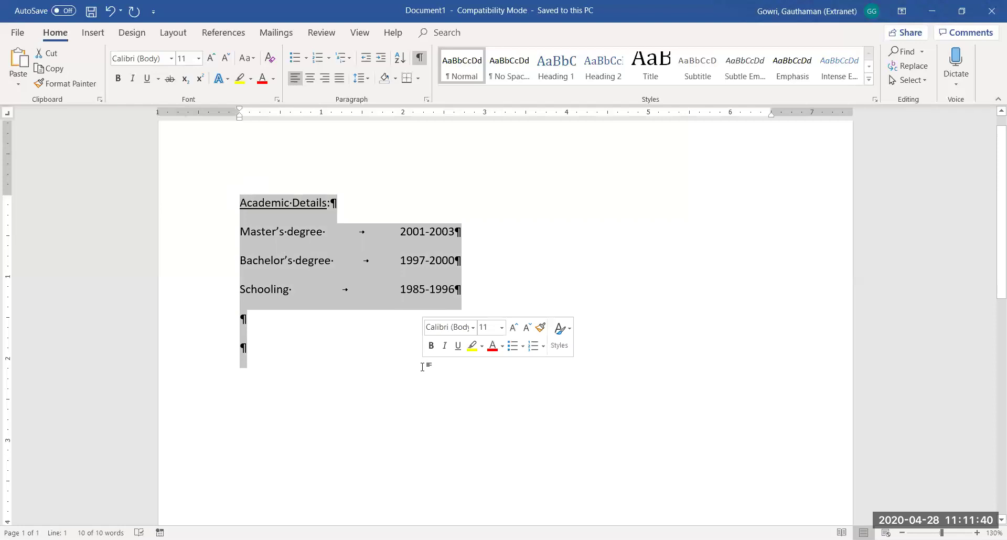
Delete the academic details, turn off underline and formatting marks, and generate =rand(25) filler text
{"action": "key", "text": "BackSpace"}
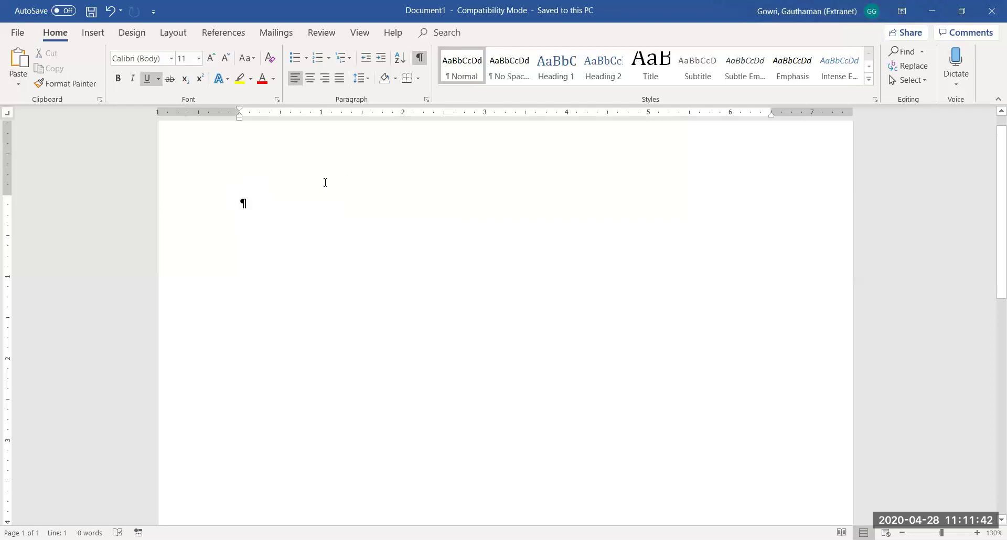
{"action": "key", "text": "ctrl+u"}
{"action": "left_click", "coordinate": [419, 65]}
{"action": "type", "text": "=rand(25"}
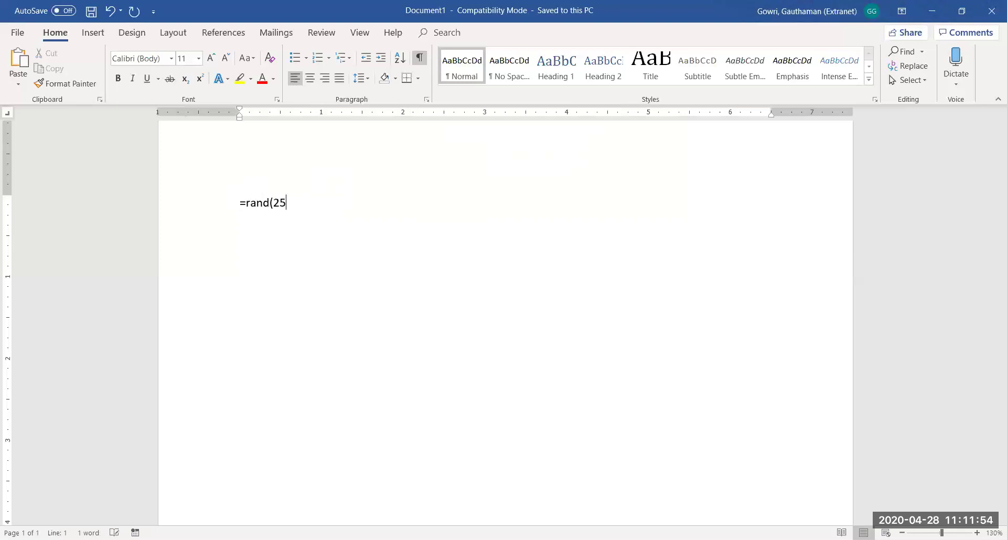
{"action": "type", "text": ")"}
{"action": "key", "text": "Return"}
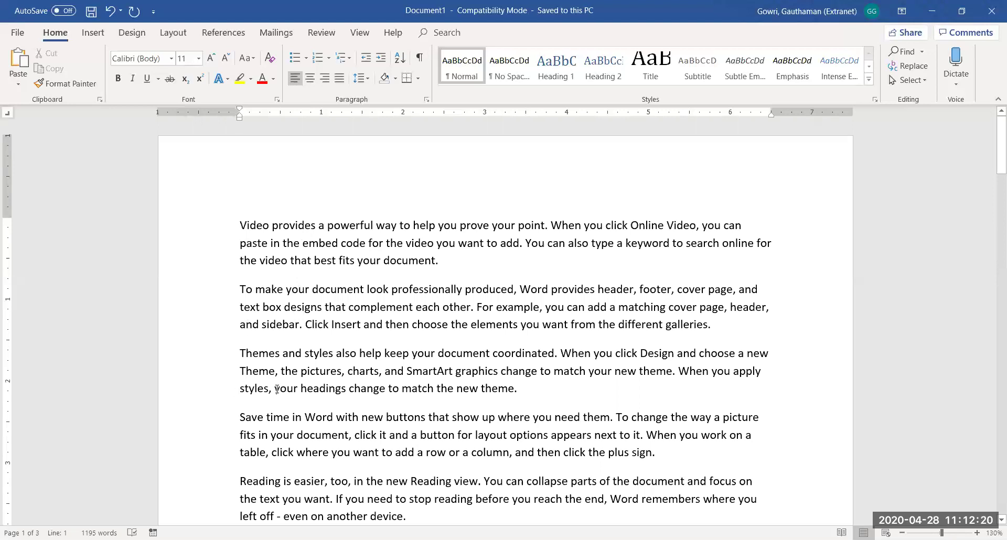
{"action": "left_click_drag", "start_coordinate": [240, 224], "coordinate": [514, 519]}
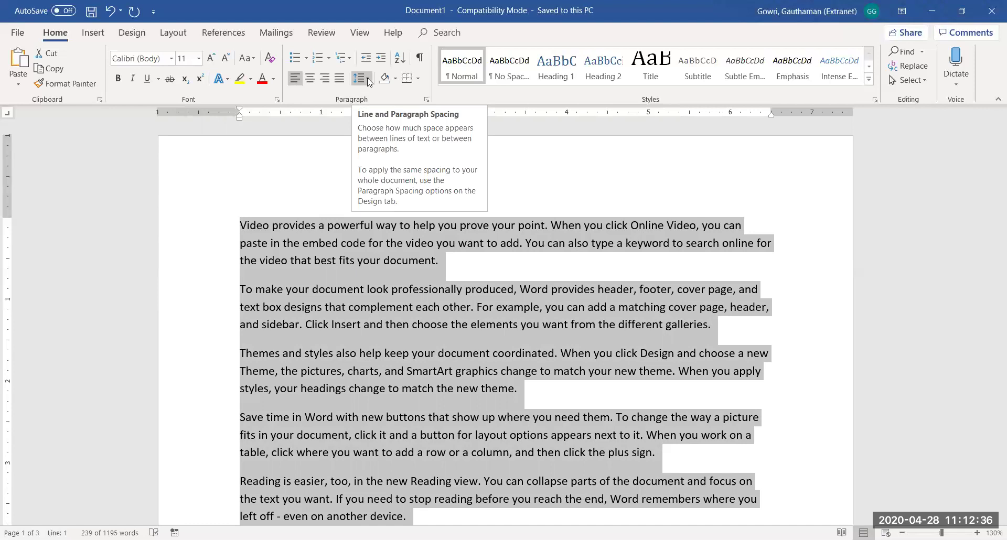
Set the selected paragraphs' line spacing to Multiple at 1.25 in the Paragraph settings
{"action": "left_click", "coordinate": [369, 80]}
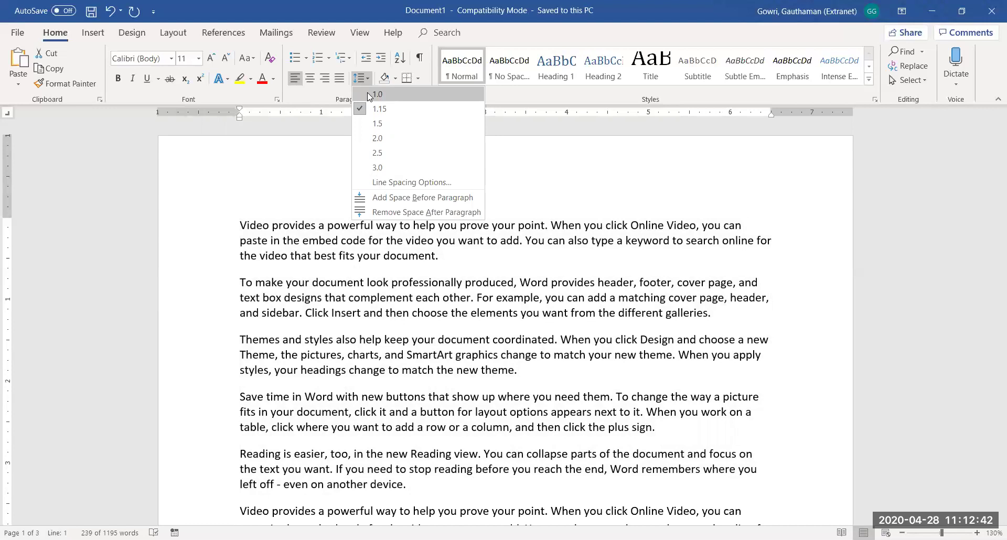
{"action": "left_click", "coordinate": [367, 94]}
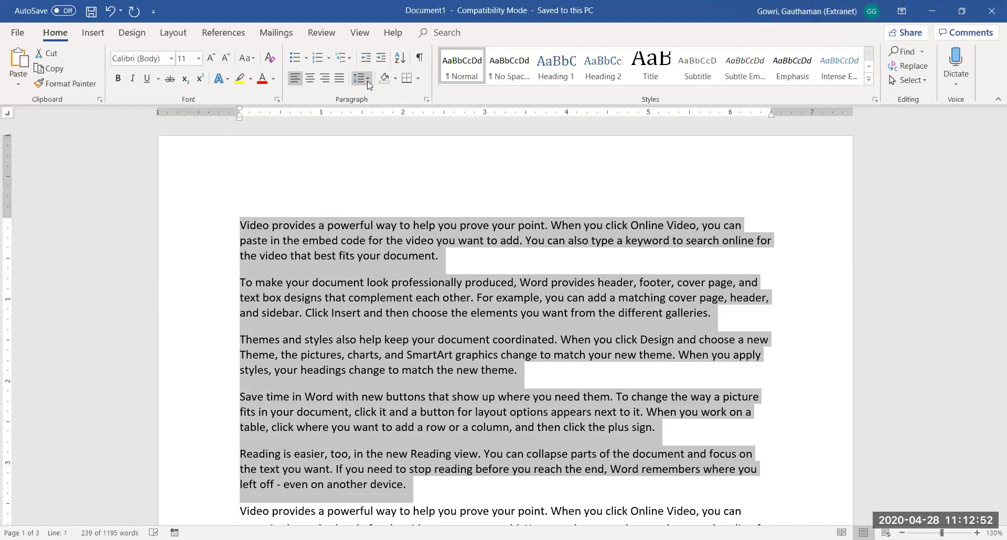
{"action": "left_click", "coordinate": [367, 79]}
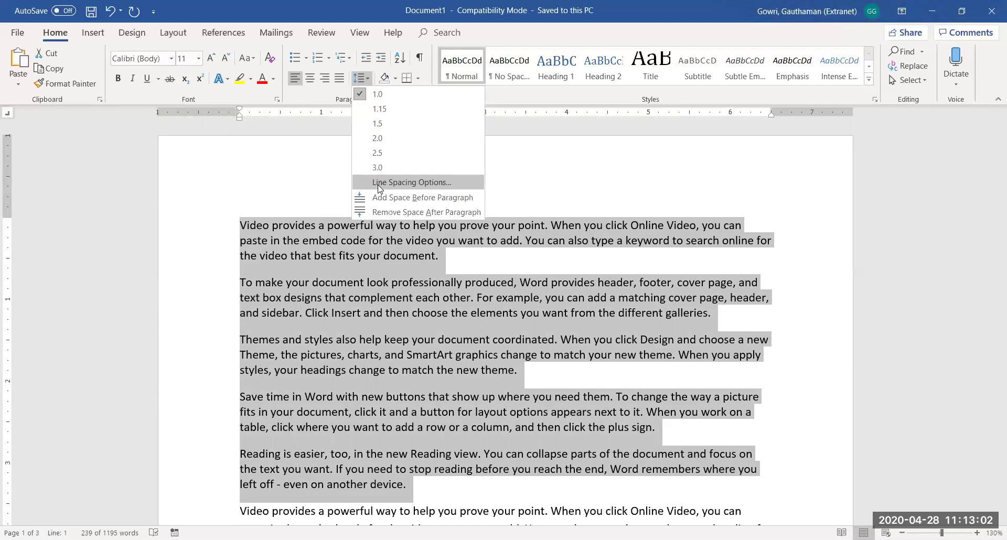
{"action": "left_click", "coordinate": [378, 189]}
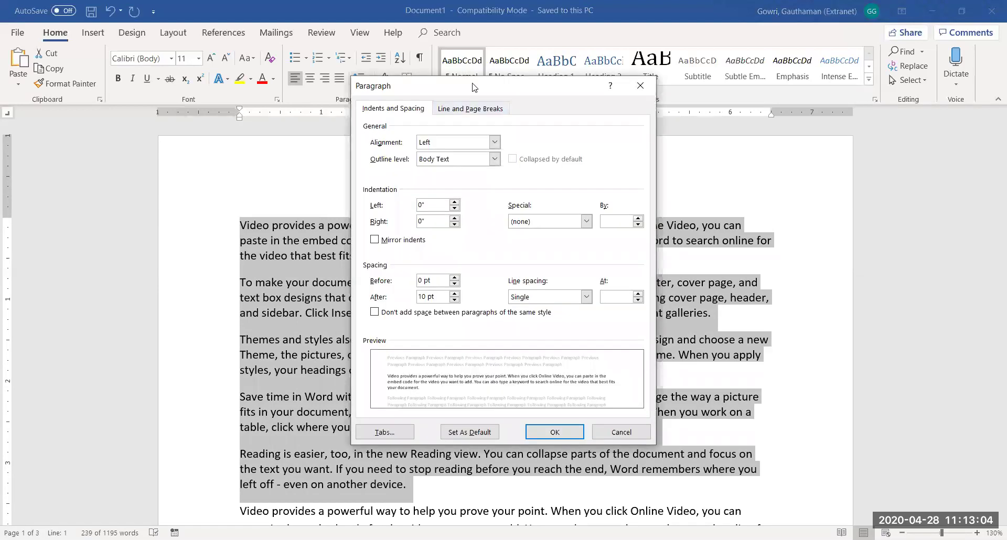
{"action": "left_click_drag", "start_coordinate": [475, 87], "coordinate": [472, 57]}
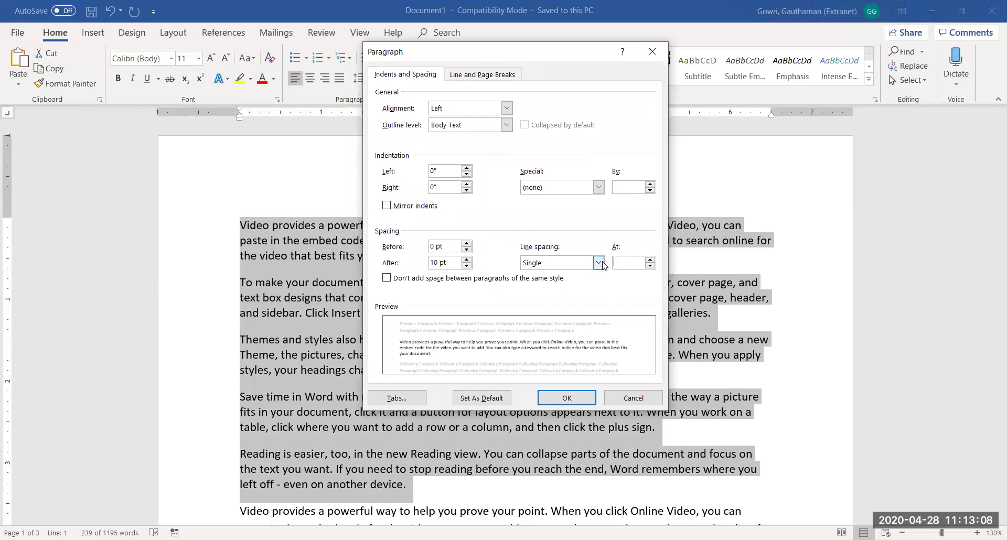
{"action": "left_click", "coordinate": [631, 260]}
{"action": "left_click", "coordinate": [598, 263]}
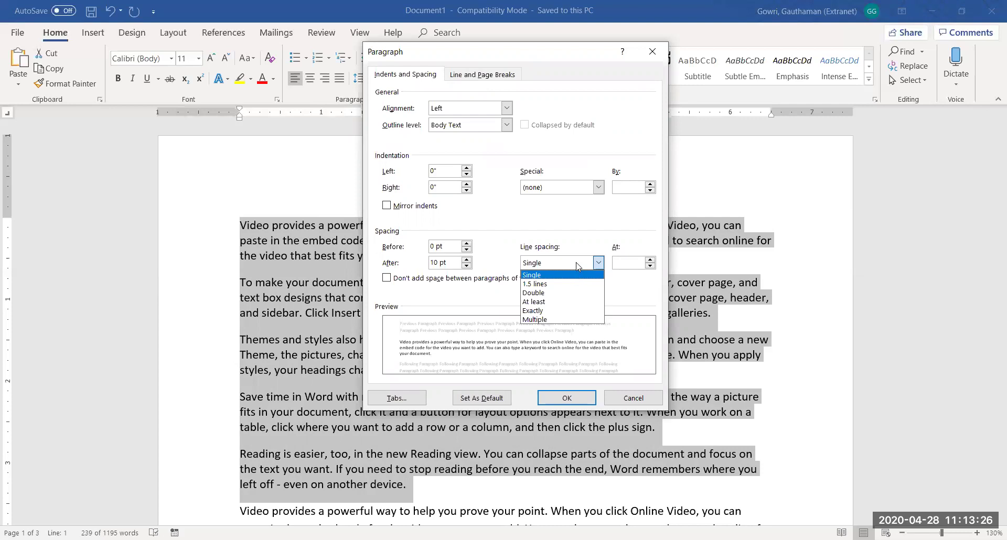
{"action": "left_click", "coordinate": [562, 319]}
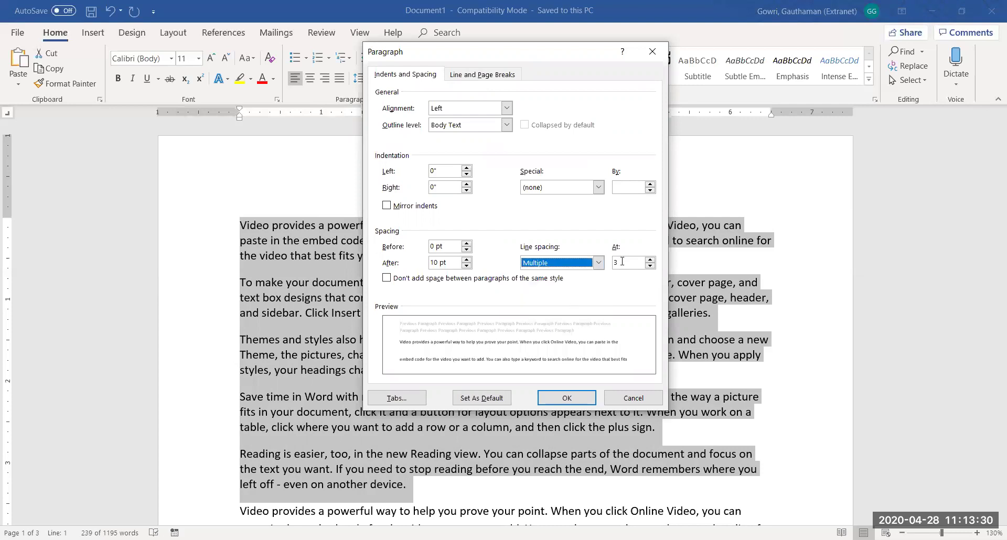
{"action": "left_click", "coordinate": [618, 263]}
{"action": "left_click_drag", "start_coordinate": [617, 262], "coordinate": [613, 265]}
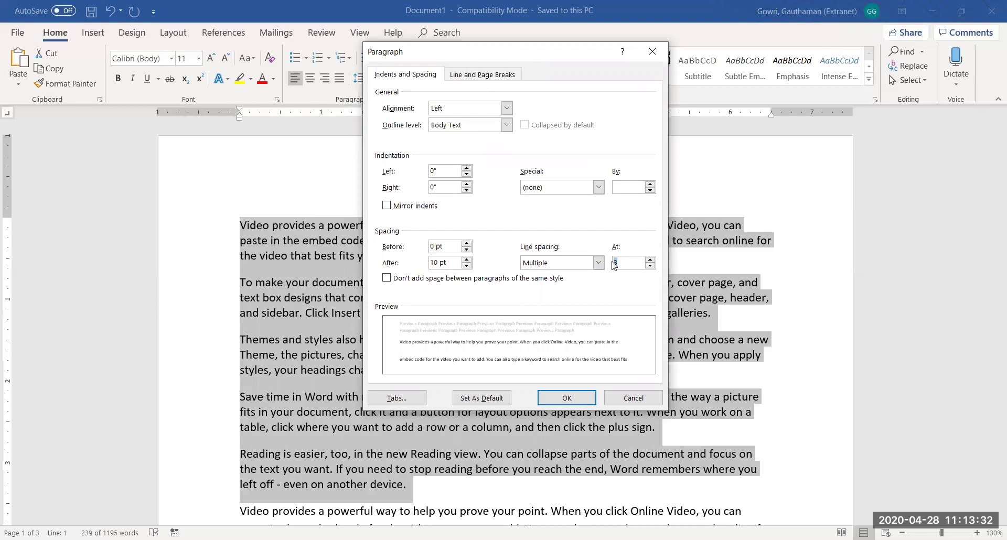
{"action": "type", "text": "1.25"}
{"action": "left_click", "coordinate": [567, 400]}
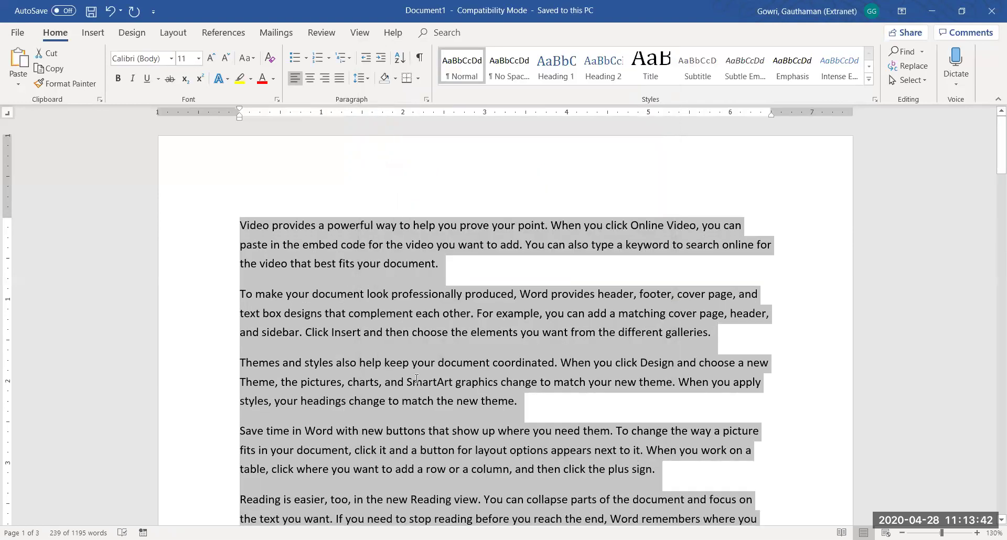
{"action": "key", "text": "Right"}
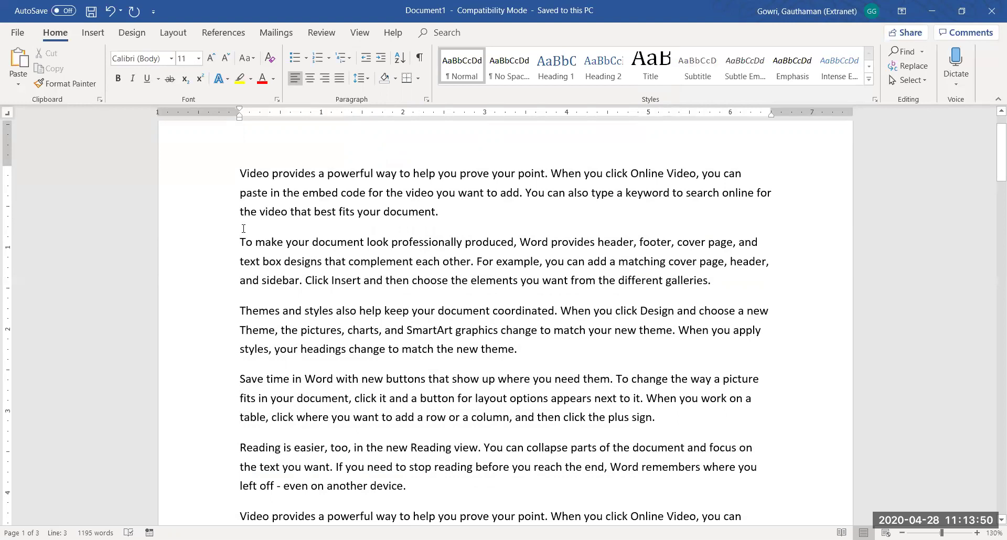
Select the first five paragraphs and change their Spacing After from 10 pt to 8 pt
{"action": "left_click_drag", "start_coordinate": [237, 182], "coordinate": [449, 478]}
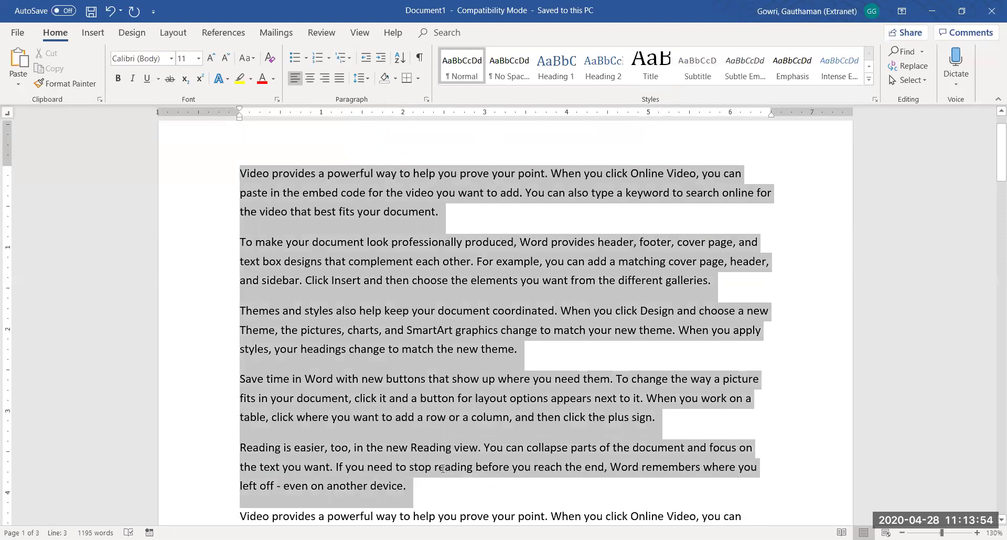
{"action": "left_click", "coordinate": [367, 78]}
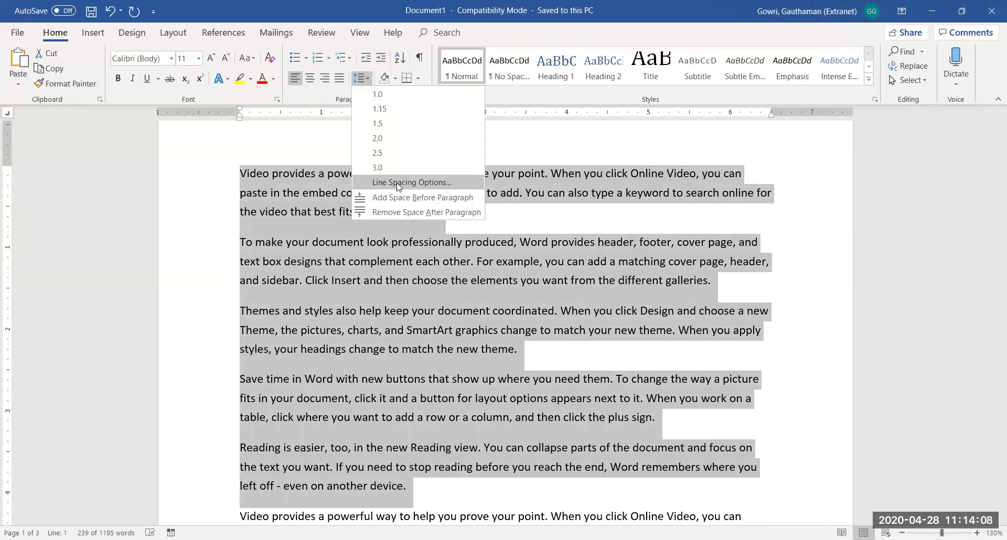
{"action": "left_click", "coordinate": [398, 183]}
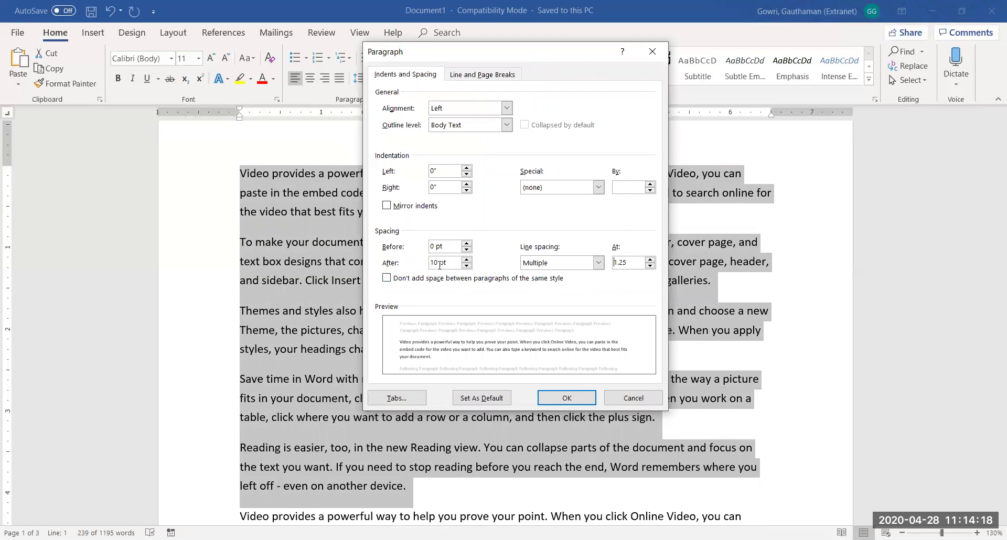
{"action": "left_click_drag", "start_coordinate": [438, 264], "coordinate": [429, 266]}
{"action": "type", "text": "8"}
{"action": "left_click", "coordinate": [560, 400]}
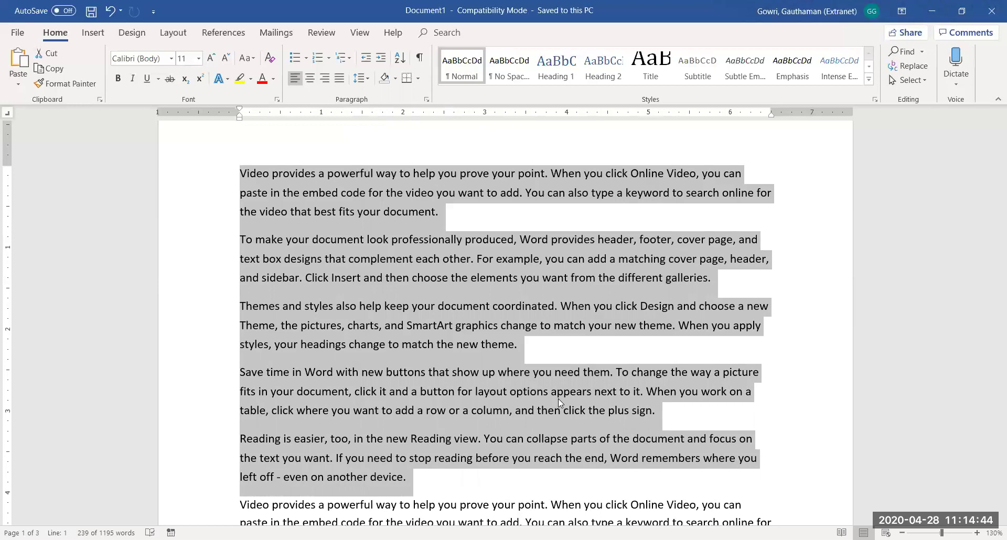
{"action": "left_click", "coordinate": [369, 80]}
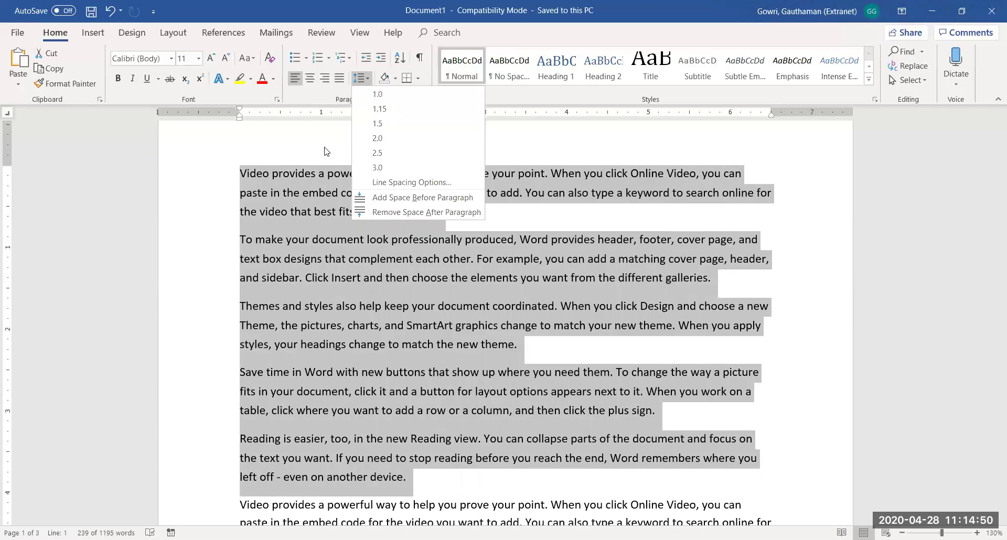
{"action": "key", "text": "Escape"}
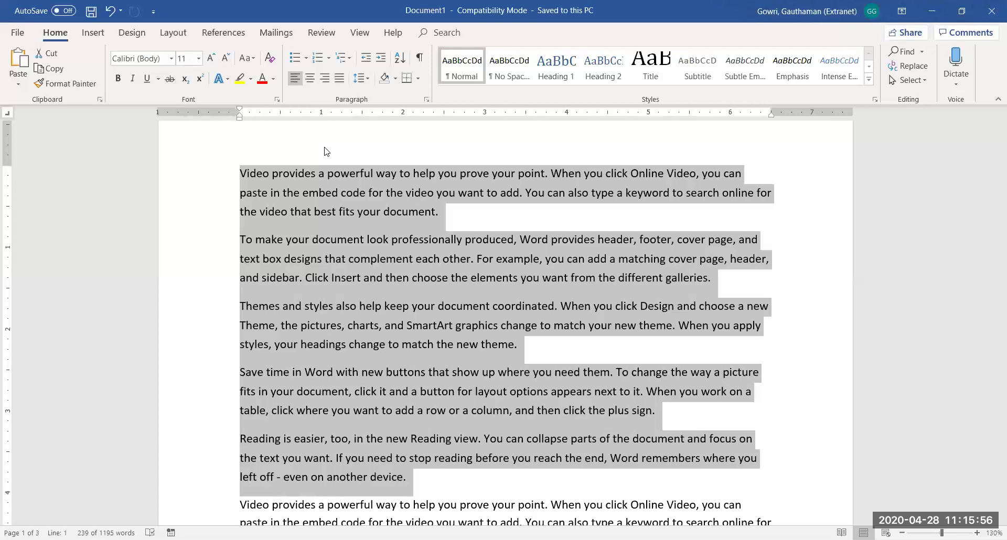
Type an email line with the contact's address at the top, then undo it back to the blank line
{"action": "left_click", "coordinate": [240, 173]}
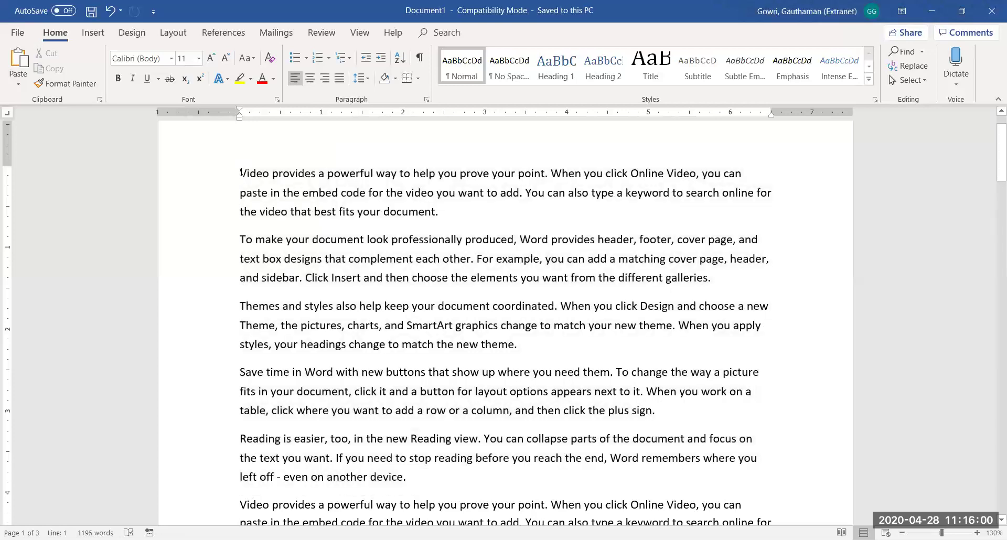
{"action": "key", "text": "ctrl+z"}
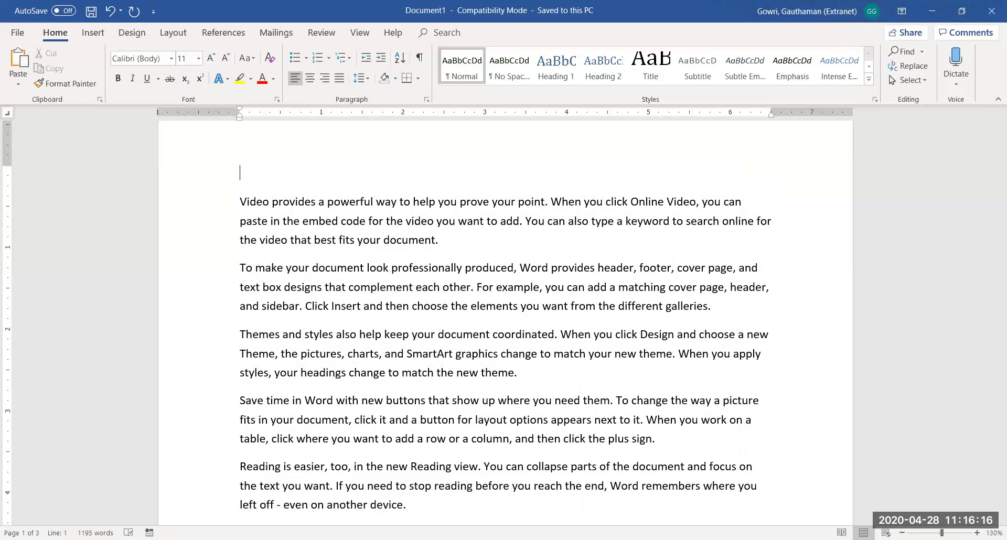
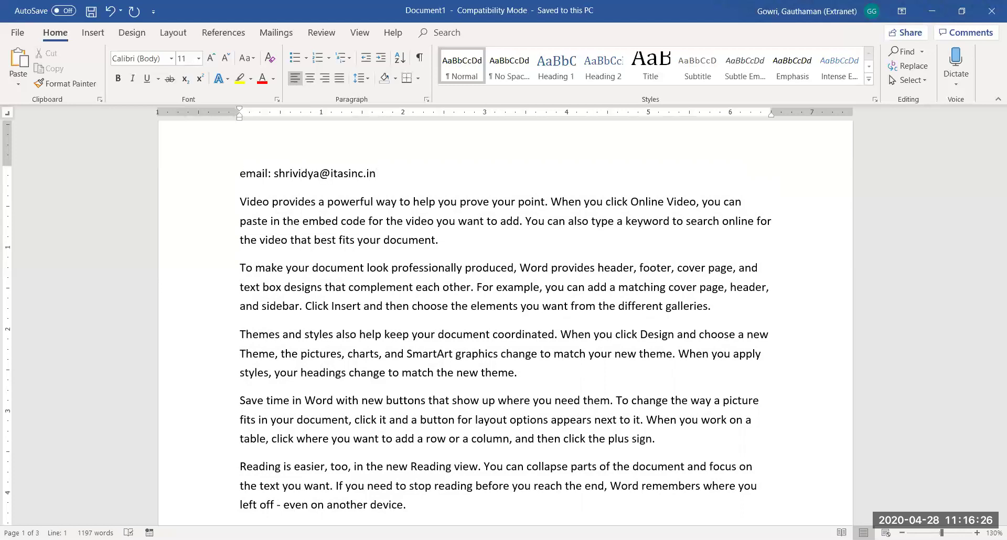
{"action": "key", "text": "Return"}
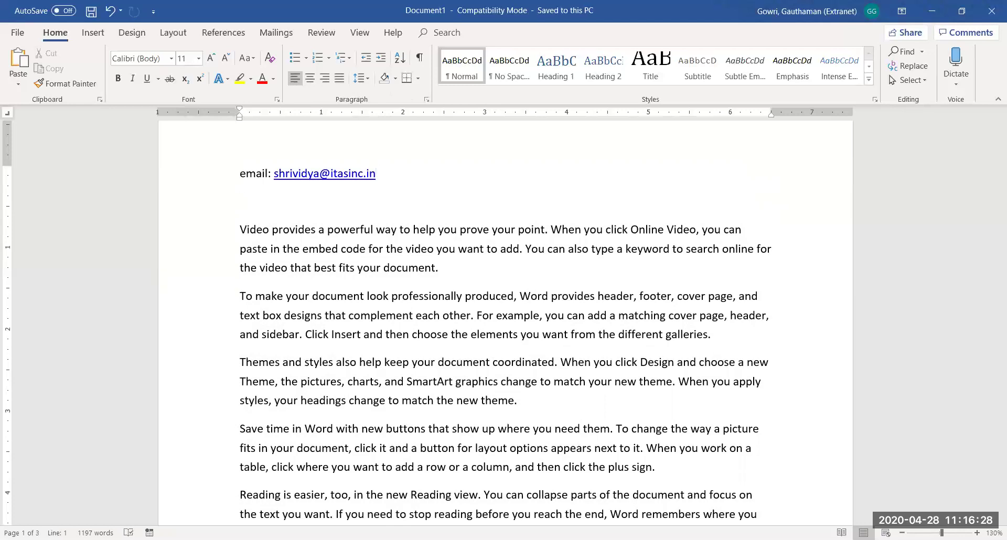
{"action": "key", "text": "ctrl+z"}
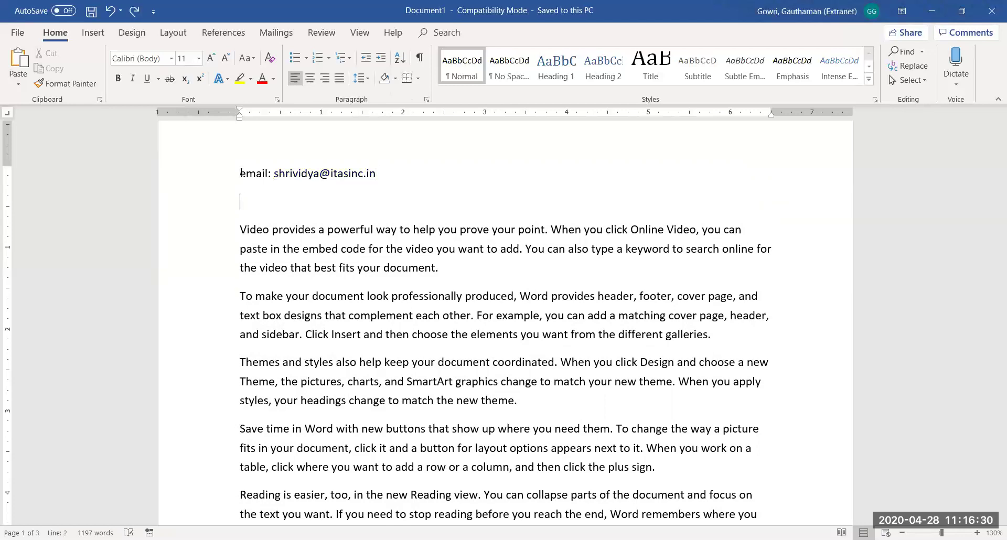
{"action": "key", "text": "ctrl+z"}
{"action": "key", "text": "ctrl+y"}
{"action": "key", "text": "ctrl+z"}
{"action": "key", "text": "ctrl+z"}
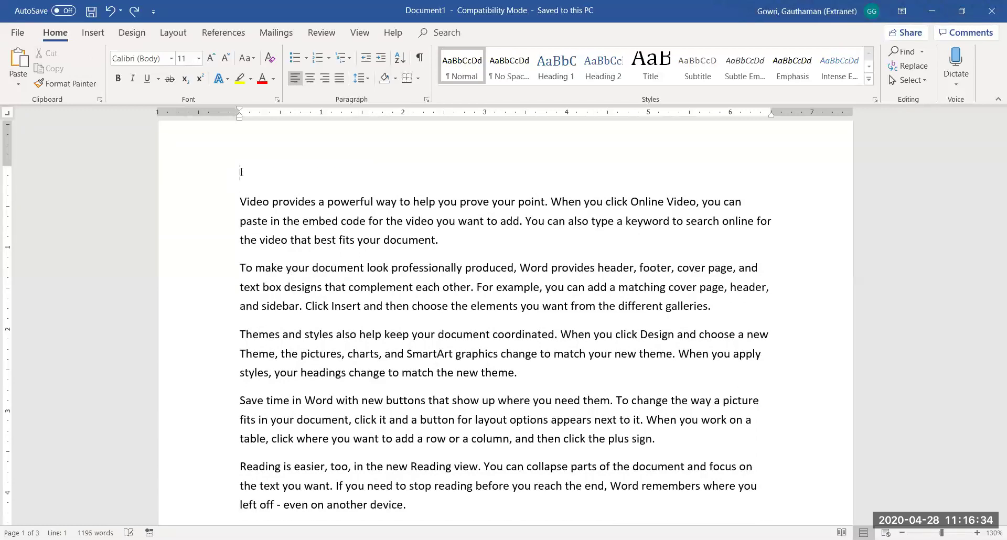
{"action": "key", "text": "ctrl+y"}
{"action": "key", "text": "ctrl+y"}
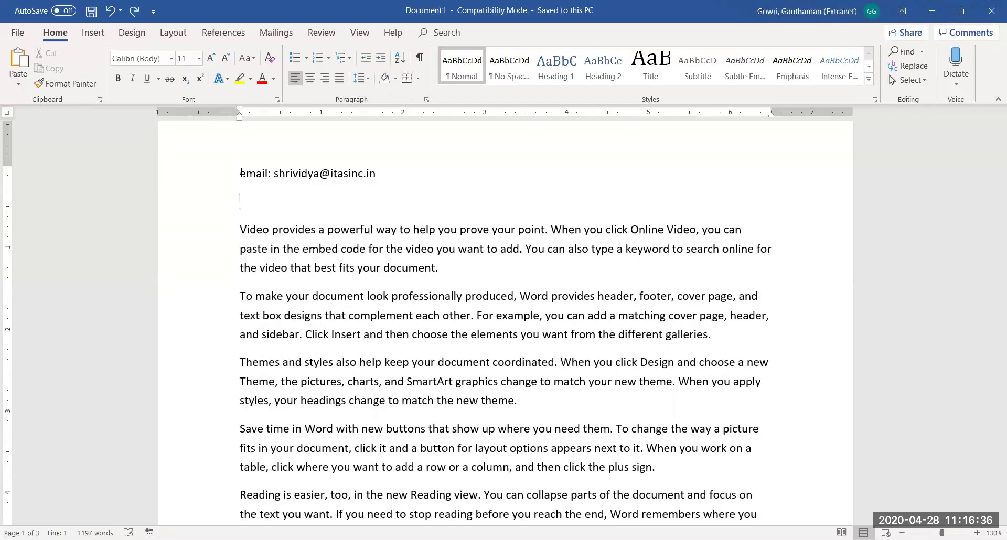
{"action": "key", "text": "ctrl+z"}
{"action": "key", "text": "ctrl+y"}
{"action": "key", "text": "ctrl+z"}
{"action": "key", "text": "ctrl+z"}
Type 'Email:' with the contact's e-mail address so it auto-formats as a hyperlink, then test it
{"action": "type", "text": "Email: "}
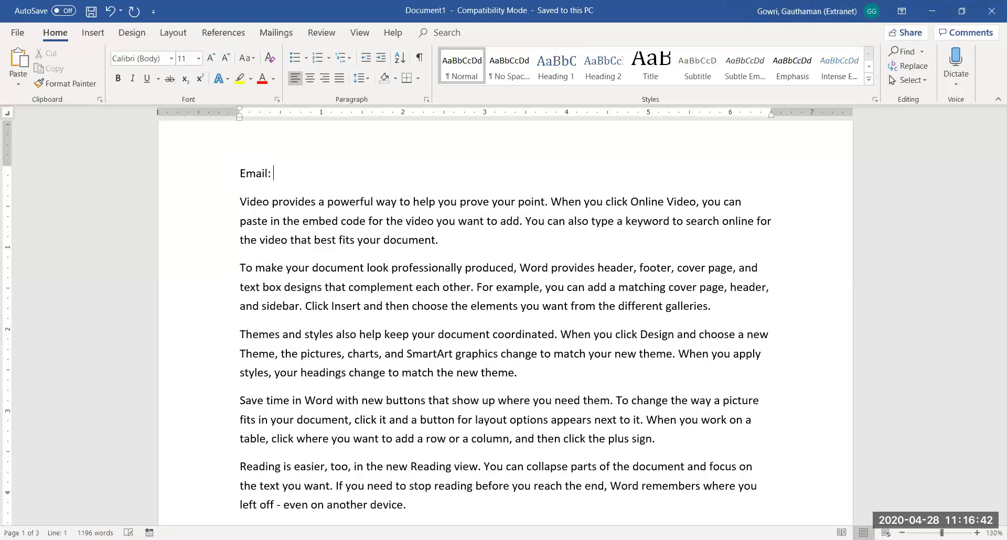
{"action": "key", "text": "Return"}
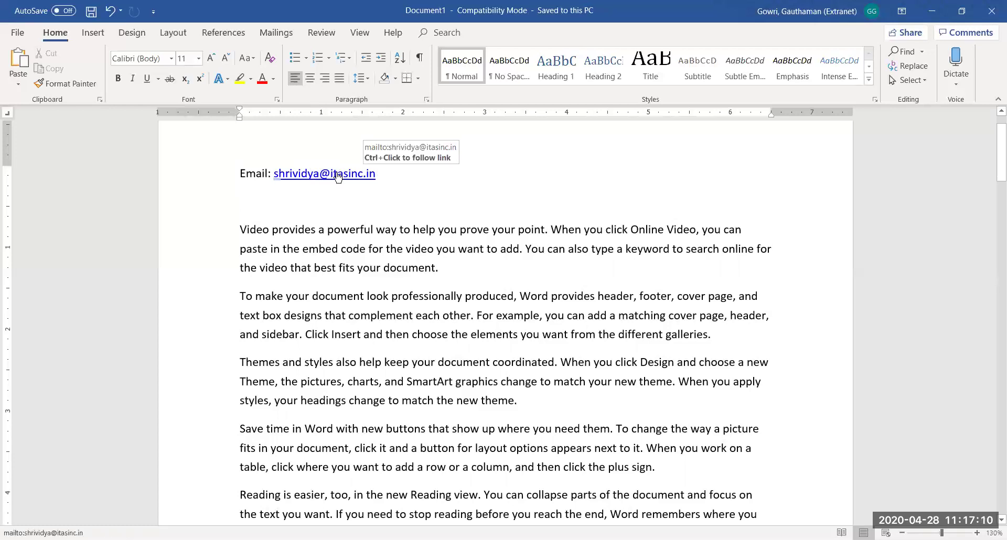
{"action": "left_click", "coordinate": [336, 173]}
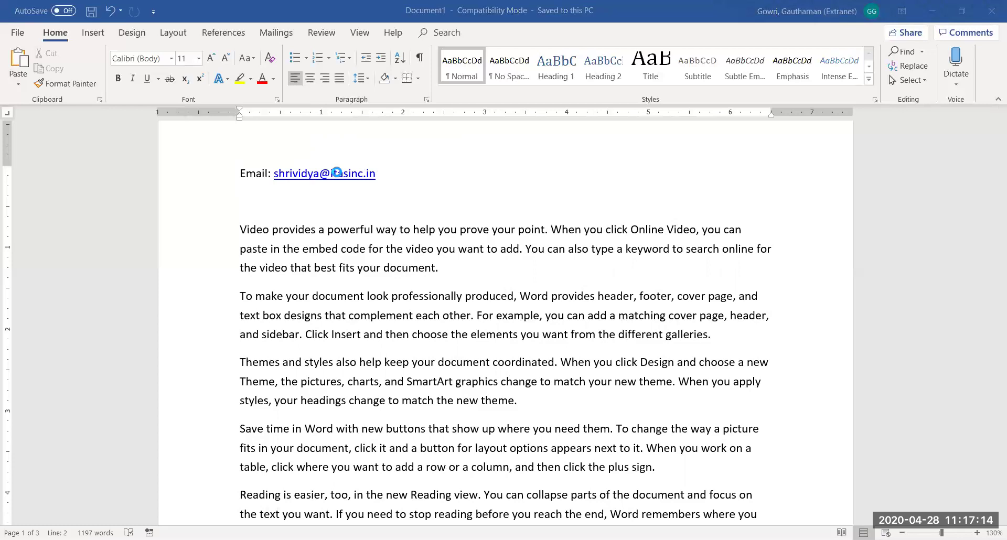
{"action": "left_click", "coordinate": [532, 173]}
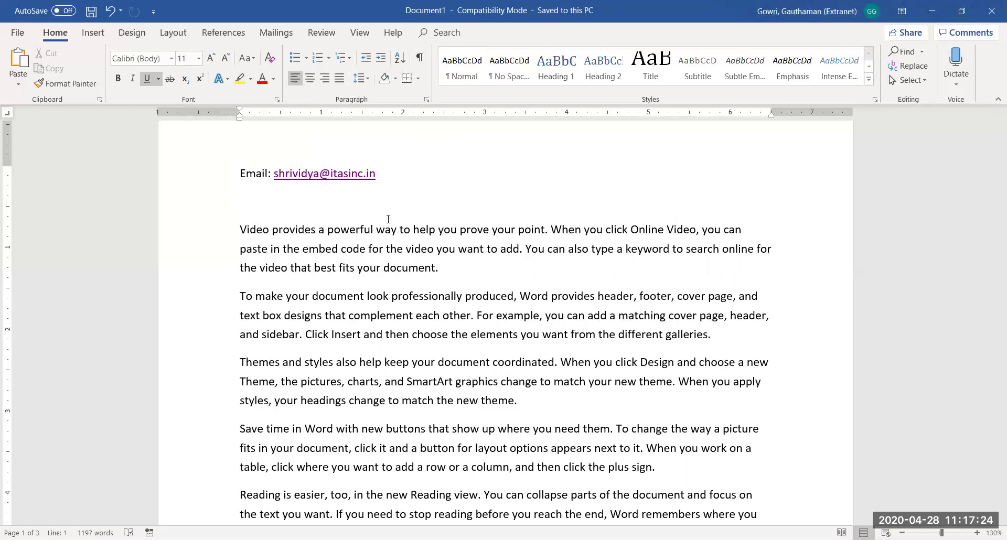
{"action": "left_click", "coordinate": [384, 171]}
{"action": "type", "text": ","}
{"action": "type", "text": " We"}
{"action": "type", "text": "bsite"}
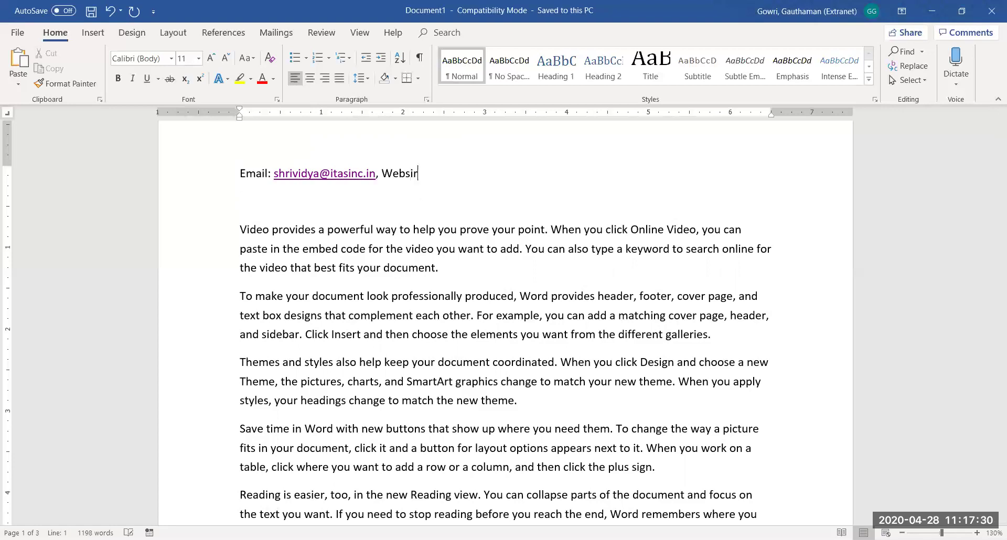
{"action": "type", "text": ": "}
{"action": "type", "text": "www.itas"}
{"action": "key", "text": "BackSpace"}
{"action": "key", "text": "BackSpace"}
{"action": "type", "text": "echanalyt"}
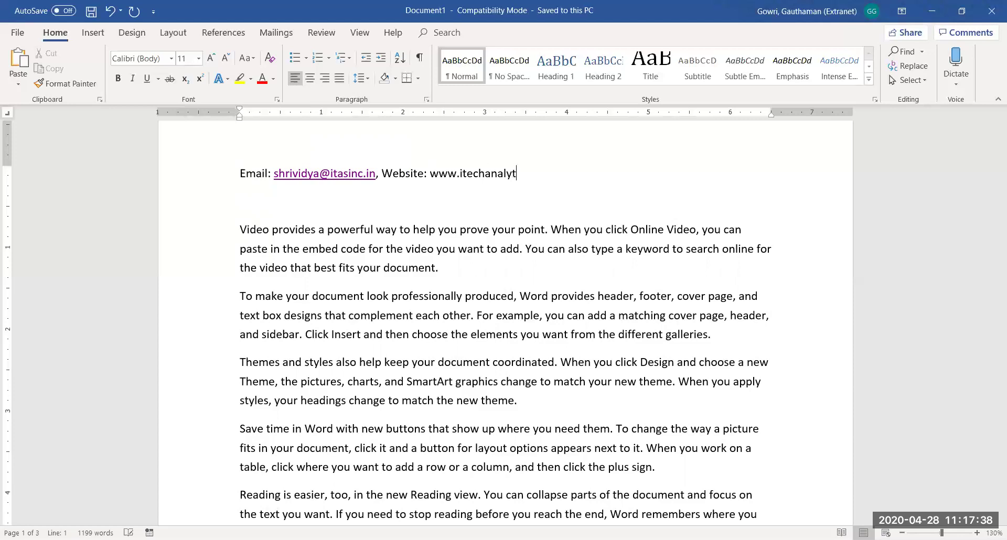
{"action": "type", "text": "icsolutions.com"}
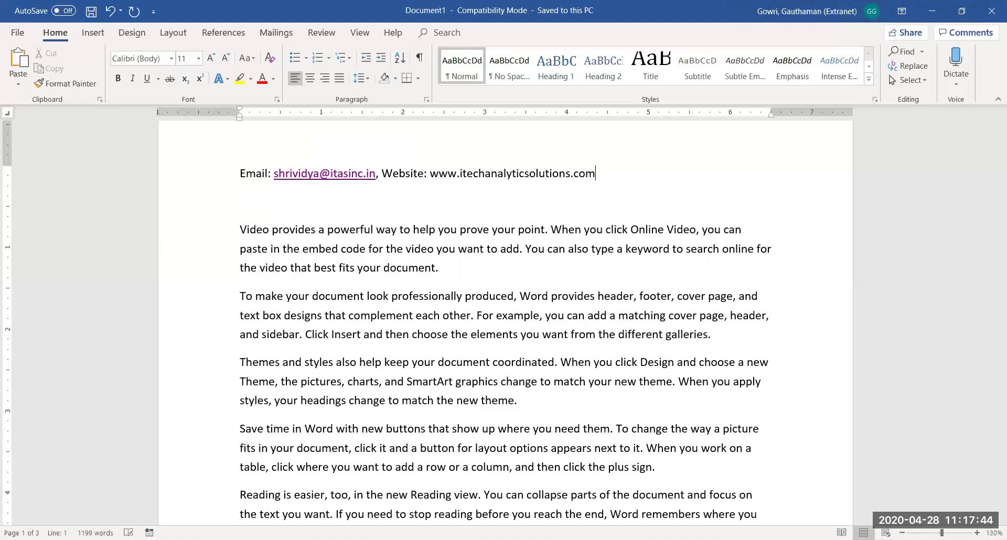
{"action": "key", "text": "Return"}
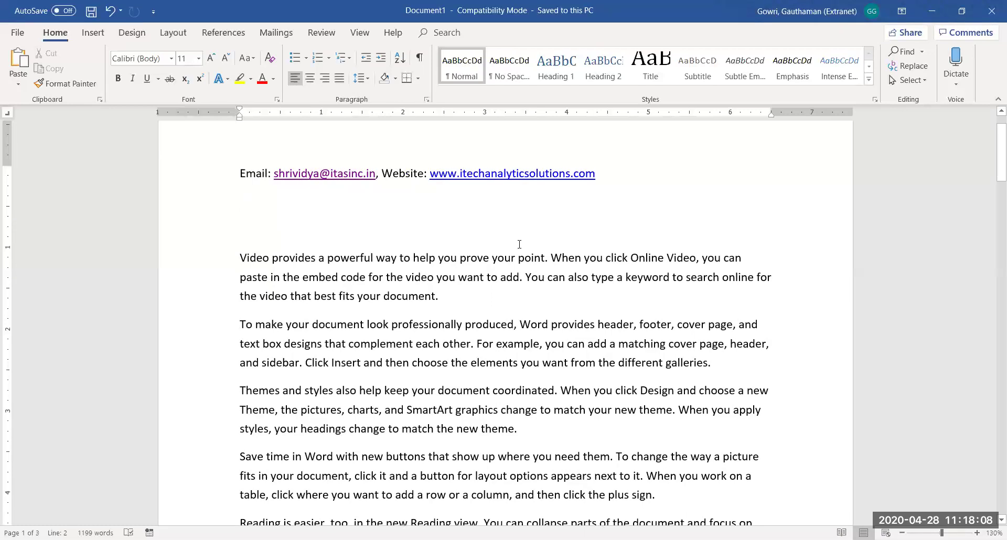
Type 'My Website' on the new line, select it, and choose Link from its right-click menu
{"action": "type", "text": "My"}
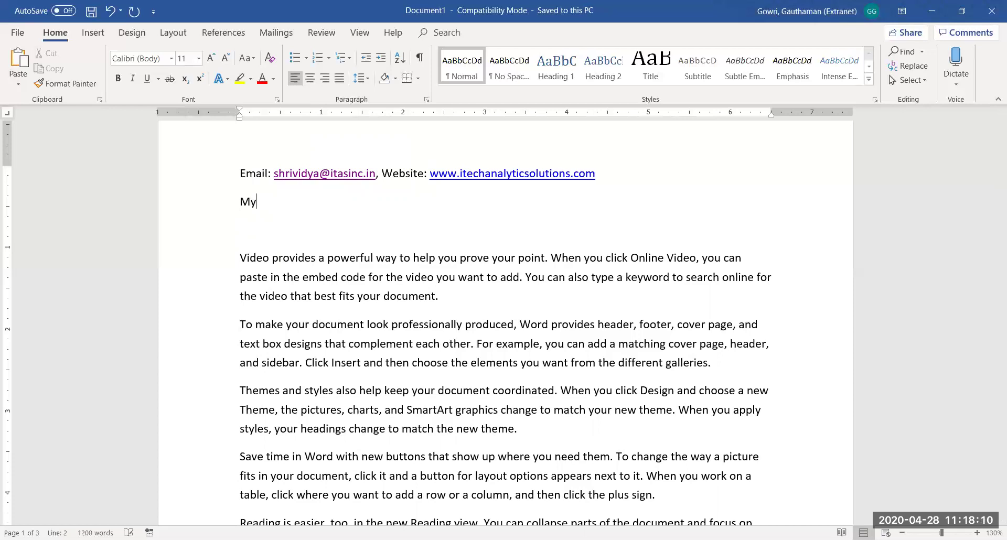
{"action": "type", "text": " Website"}
{"action": "key", "text": "shift+Left"}
{"action": "key", "text": "shift+Left"}
{"action": "key", "text": "shift+Left"}
{"action": "key", "text": "shift+Left"}
{"action": "key", "text": "shift+Left"}
{"action": "key", "text": "shift+Left"}
{"action": "key", "text": "shift+Left"}
{"action": "key", "text": "shift+Left"}
{"action": "key", "text": "shift+Left"}
{"action": "key", "text": "shift+Left"}
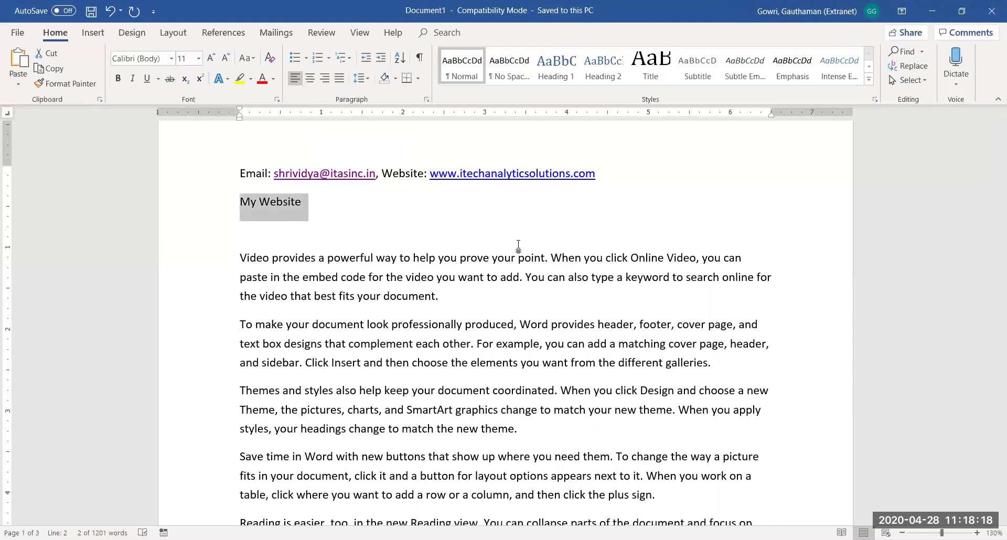
{"action": "right_click", "coordinate": [275, 206]}
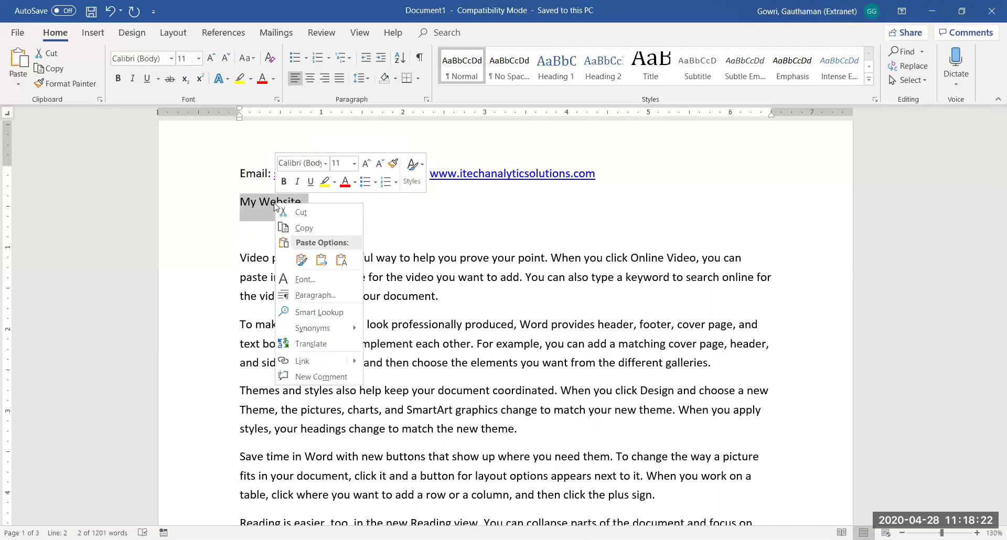
{"action": "left_click", "coordinate": [100, 36]}
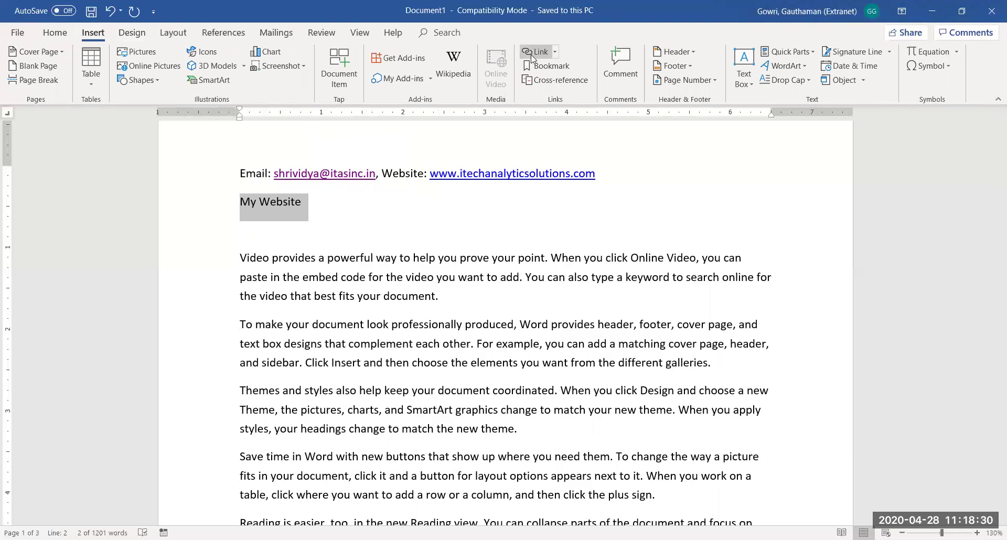
{"action": "right_click", "coordinate": [291, 201]}
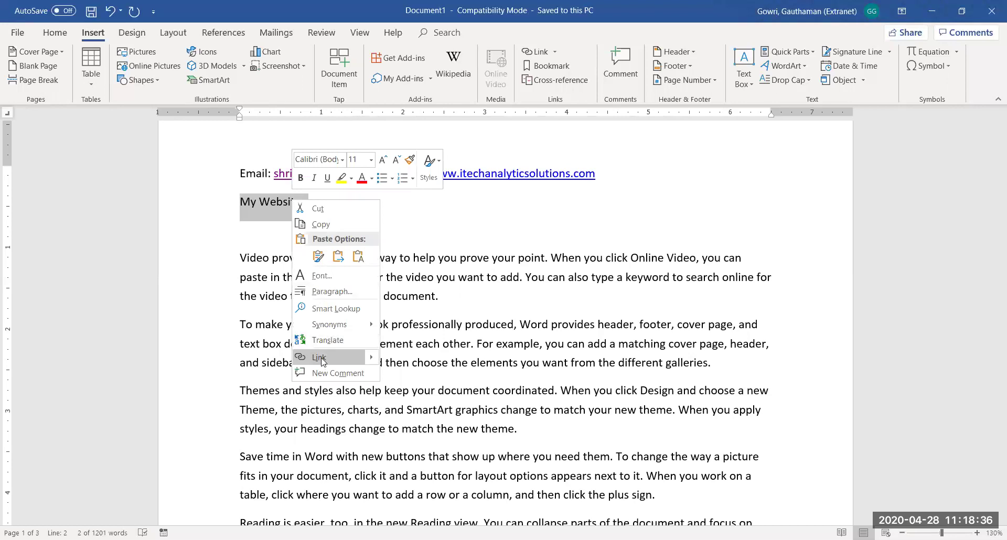
{"action": "left_click", "coordinate": [322, 360]}
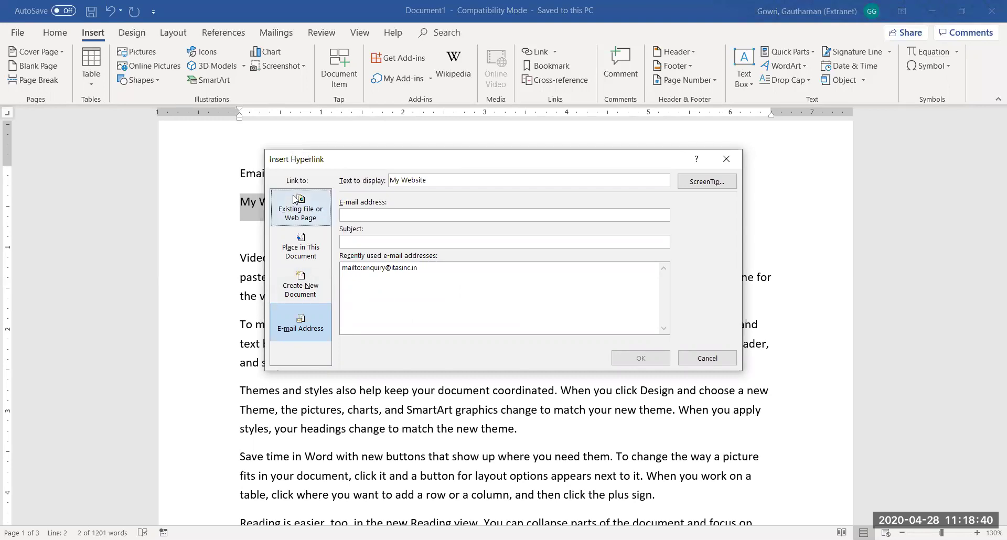
{"action": "left_click", "coordinate": [287, 338]}
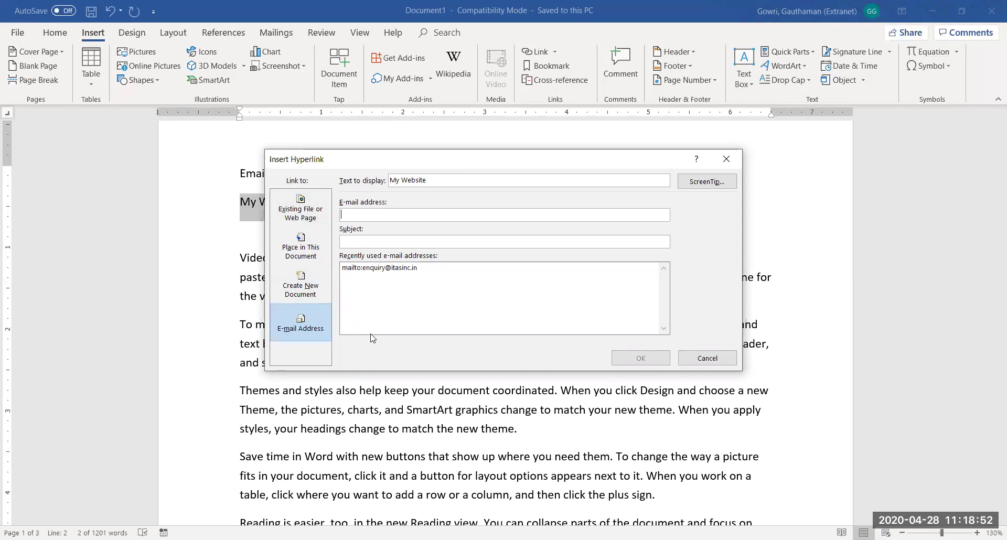
{"action": "left_click", "coordinate": [292, 224]}
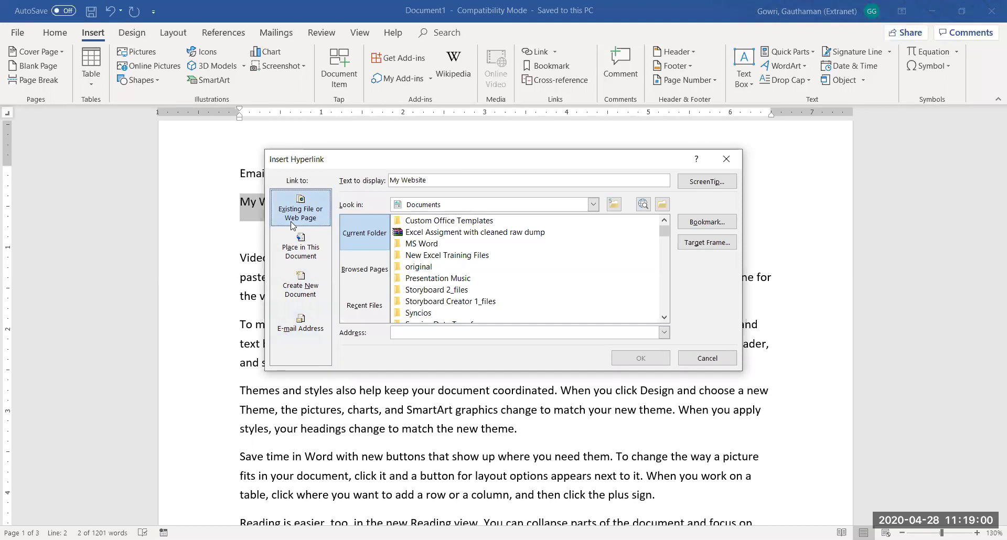
{"action": "left_click", "coordinate": [299, 247]}
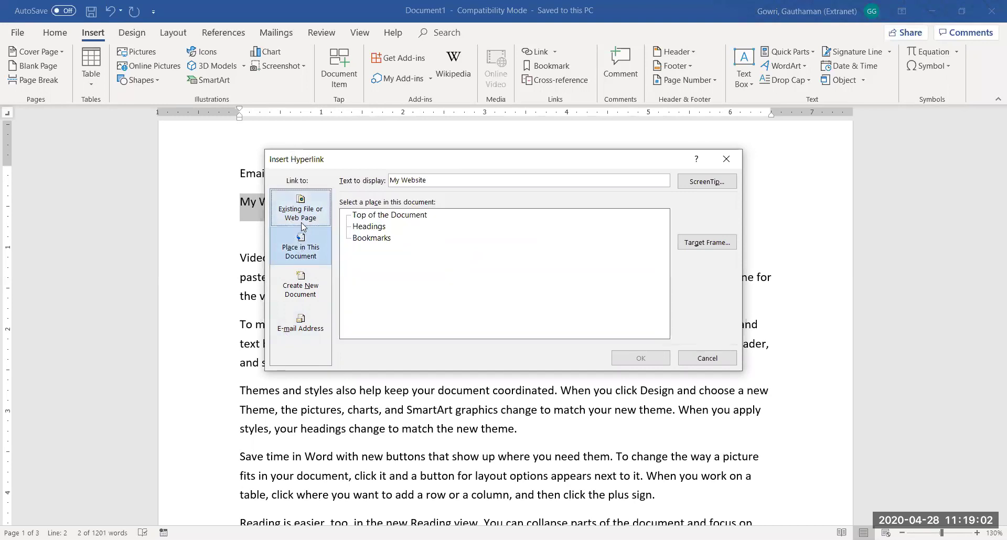
{"action": "left_click", "coordinate": [303, 224]}
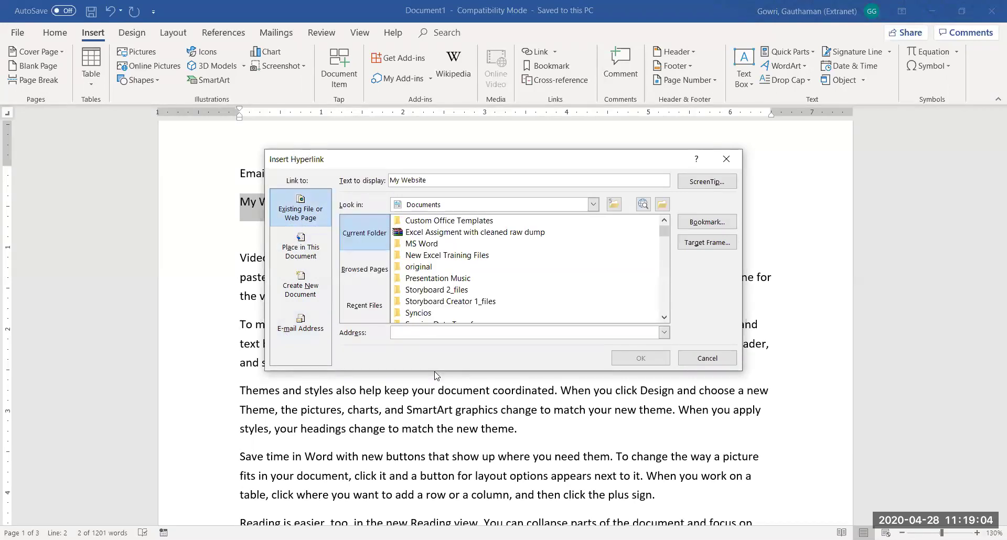
{"action": "left_click", "coordinate": [399, 334]}
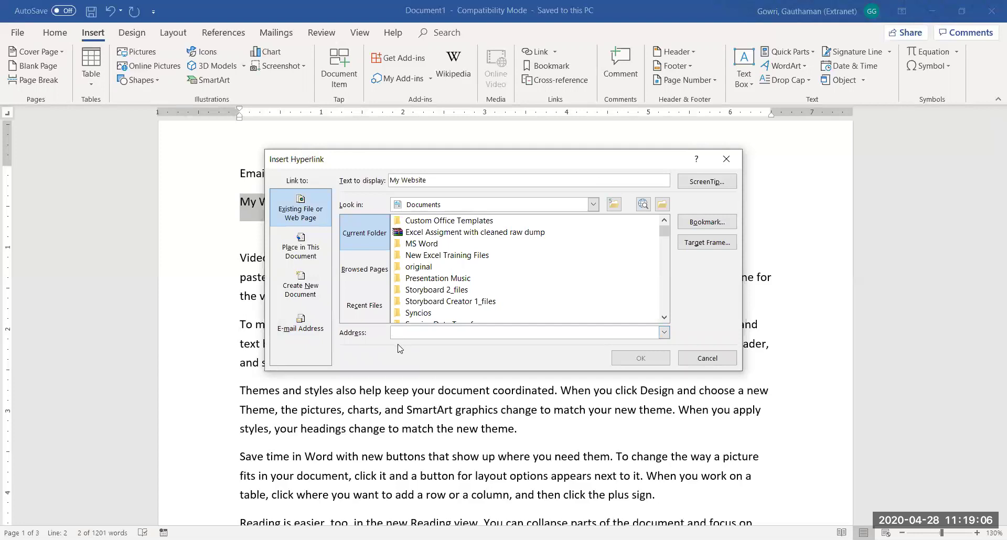
{"action": "type", "text": "www."}
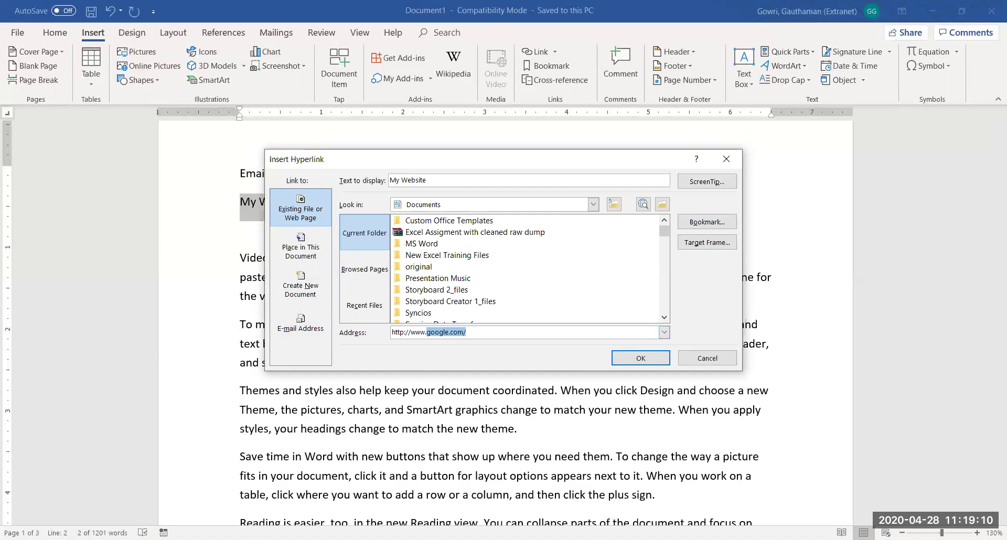
{"action": "type", "text": "itechanalyticsolutions.com"}
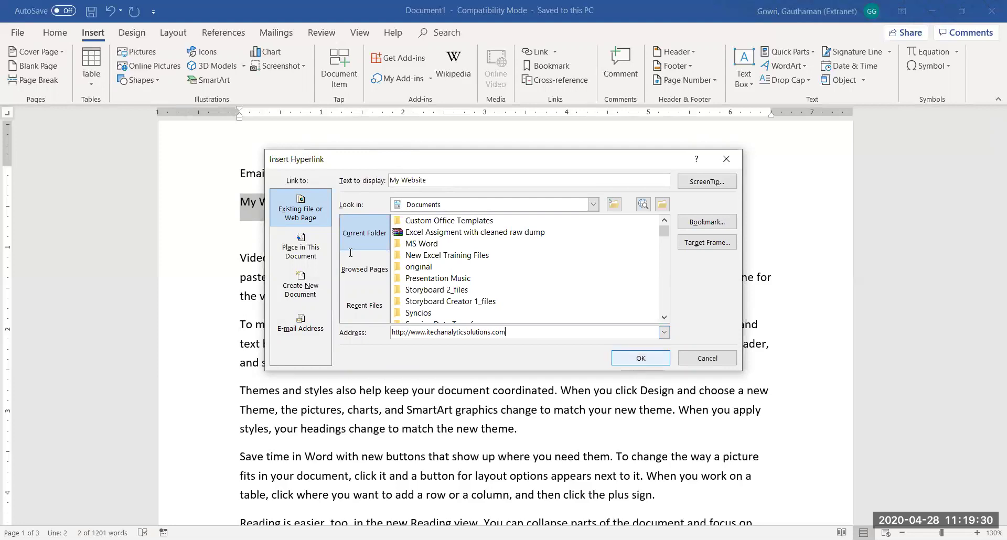
{"action": "left_click", "coordinate": [638, 359]}
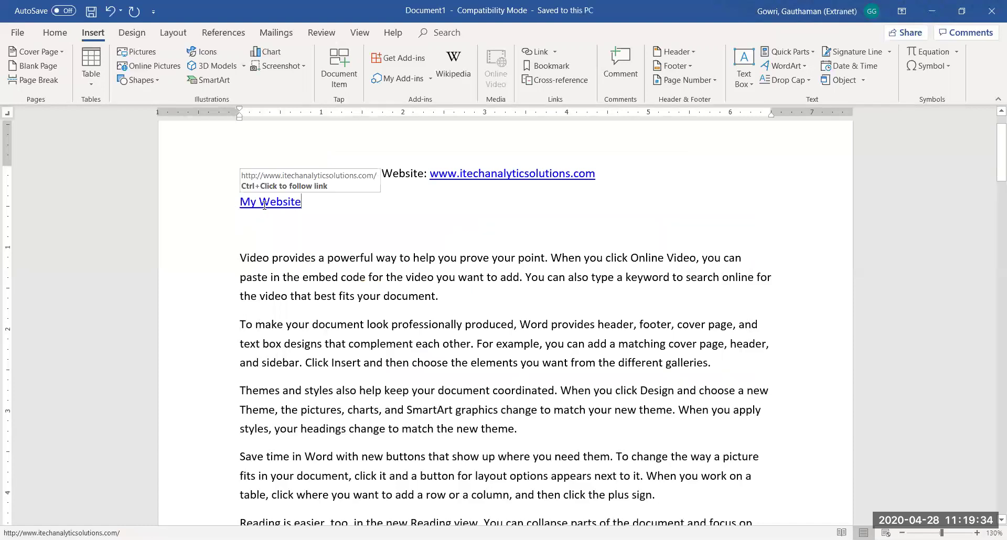
Select and delete the Email/Website contact line and the My Website line
{"action": "left_click", "coordinate": [333, 236]}
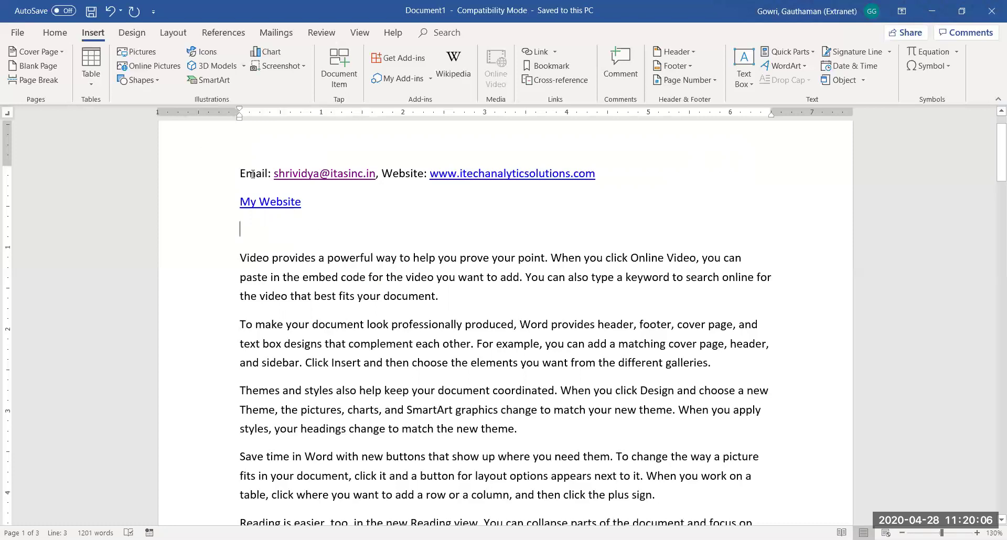
{"action": "left_click_drag", "start_coordinate": [242, 173], "coordinate": [321, 218]}
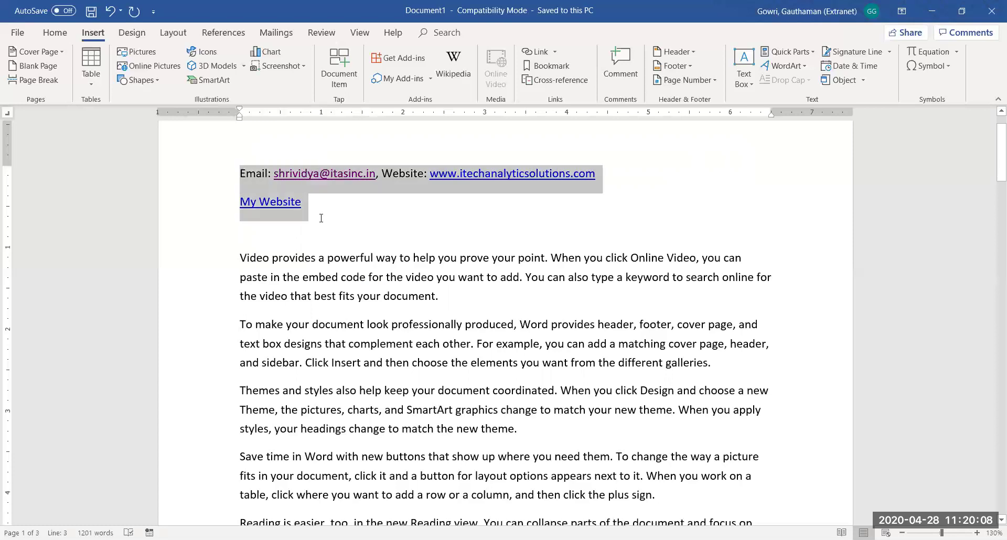
{"action": "key", "text": "Delete"}
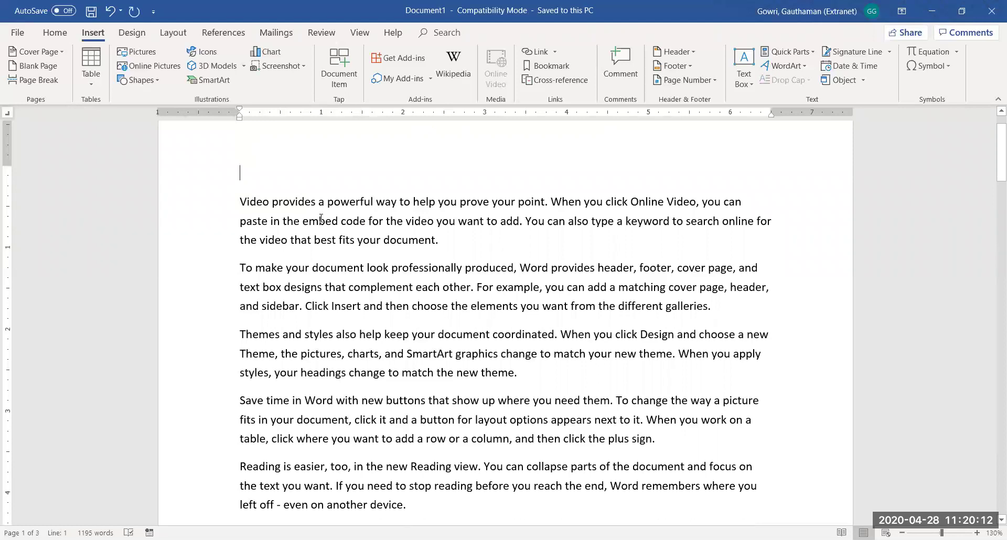
{"action": "scroll", "coordinate": [321, 219], "scroll_direction": "down", "scroll_amount": 1}
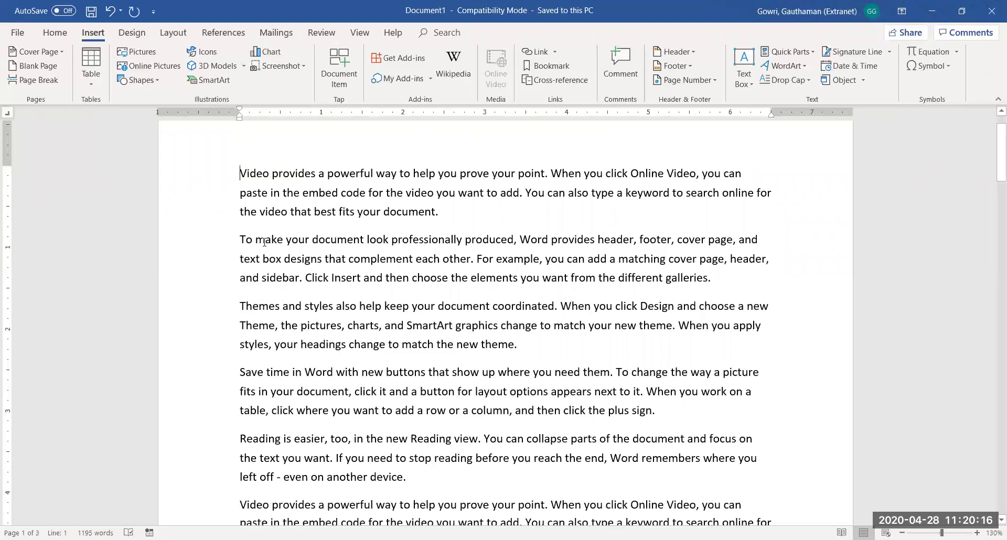
Open the Page Setup dialog from the Layout ribbon's Page Setup group
{"action": "left_click", "coordinate": [167, 35]}
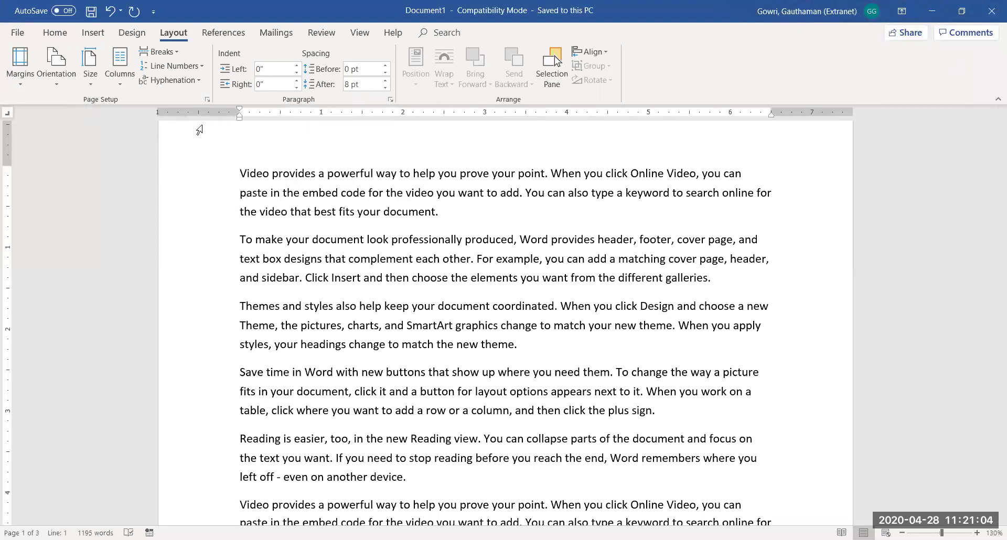
{"action": "left_click", "coordinate": [206, 98]}
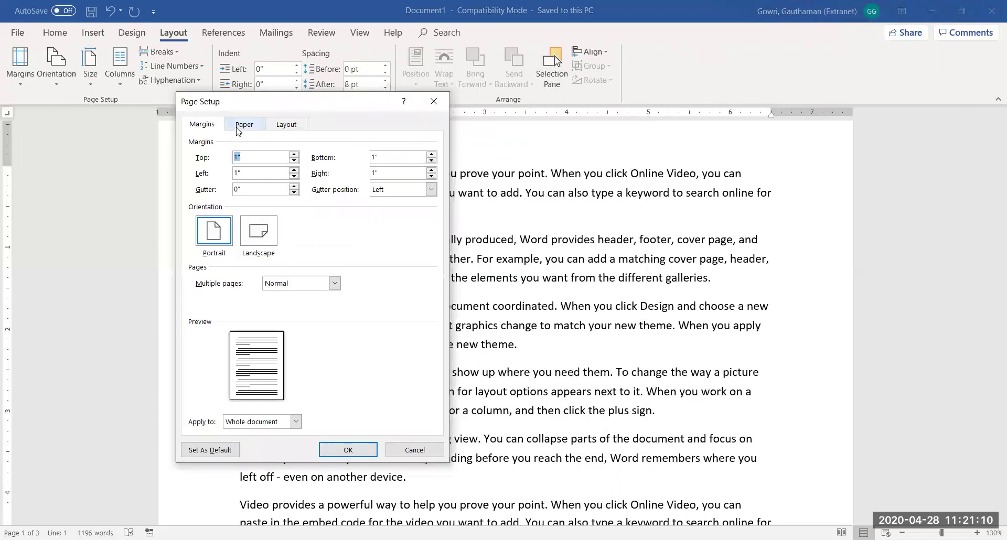
Look through the Paper, Layout and Margins tabs of Page Setup
{"action": "left_click", "coordinate": [238, 129]}
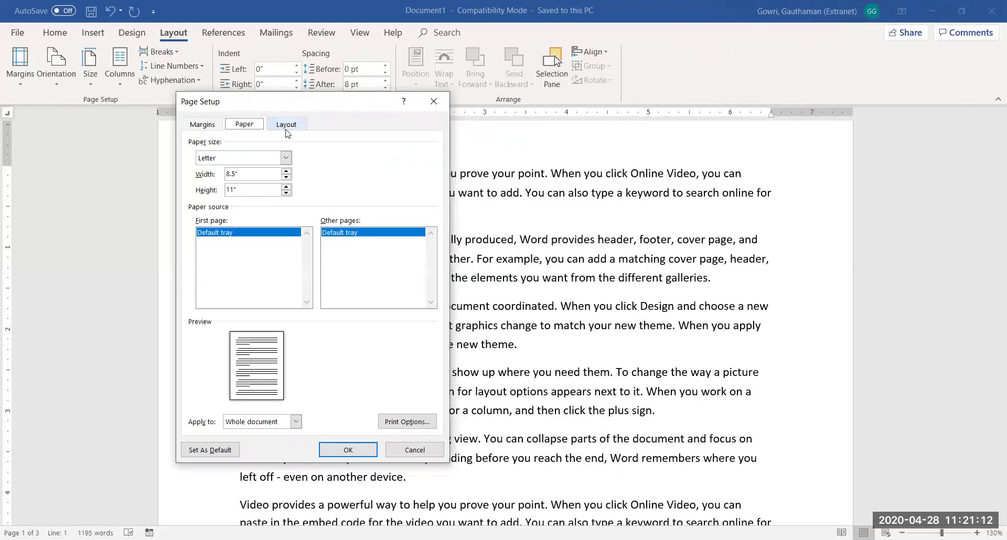
{"action": "left_click", "coordinate": [286, 126]}
{"action": "left_click", "coordinate": [213, 129]}
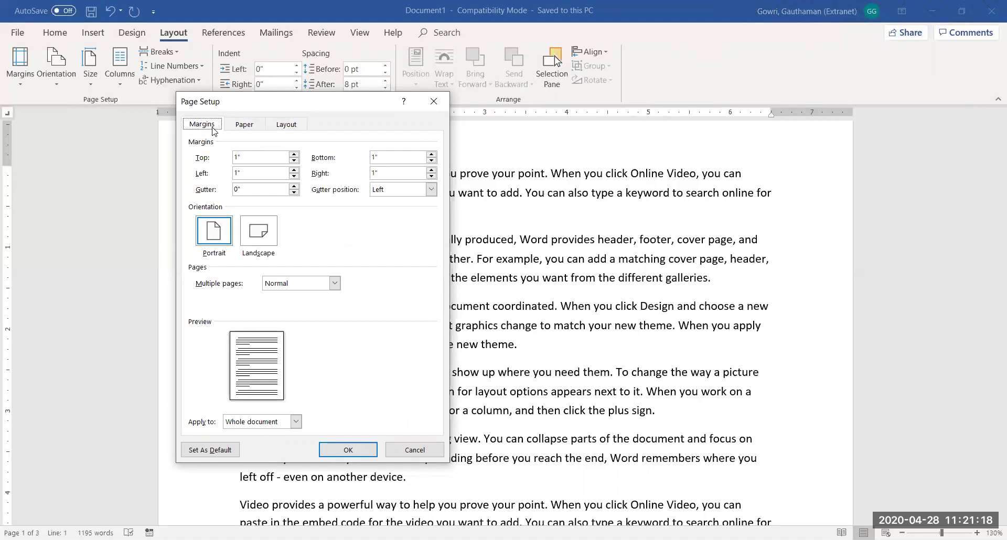
{"action": "left_click", "coordinate": [244, 125]}
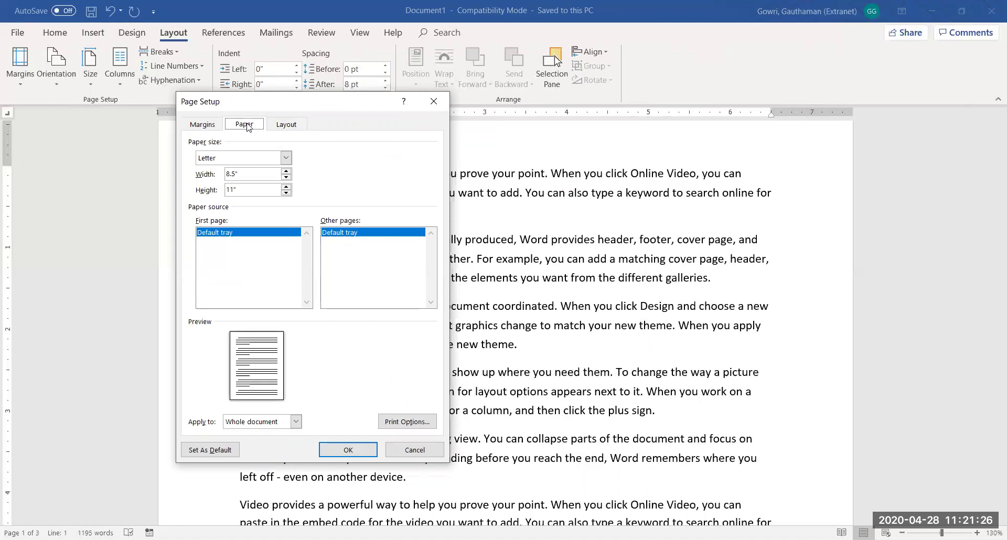
Set a custom paper size of 5 inches wide by 7 inches high and apply it
{"action": "left_click", "coordinate": [286, 158]}
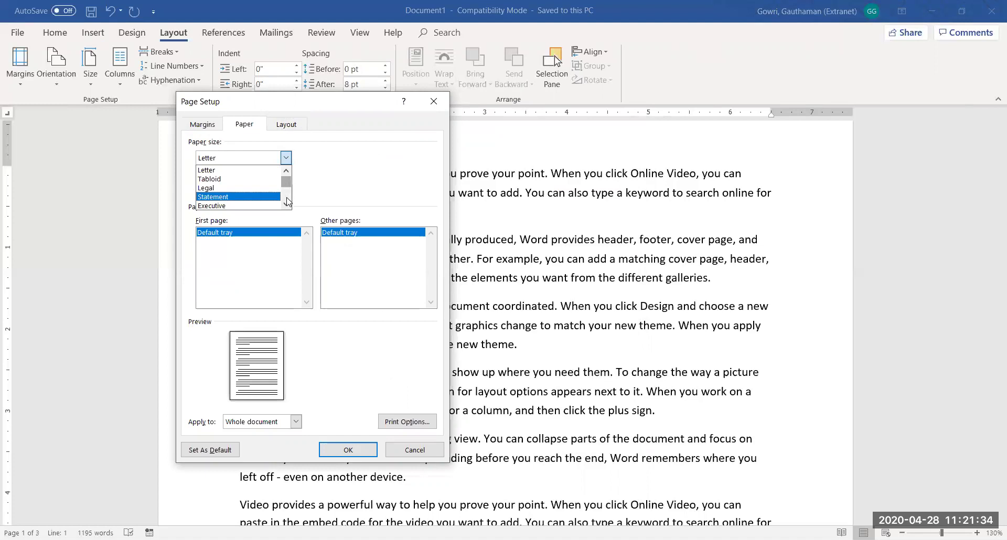
{"action": "scroll", "coordinate": [286, 199], "scroll_direction": "down", "scroll_amount": 2}
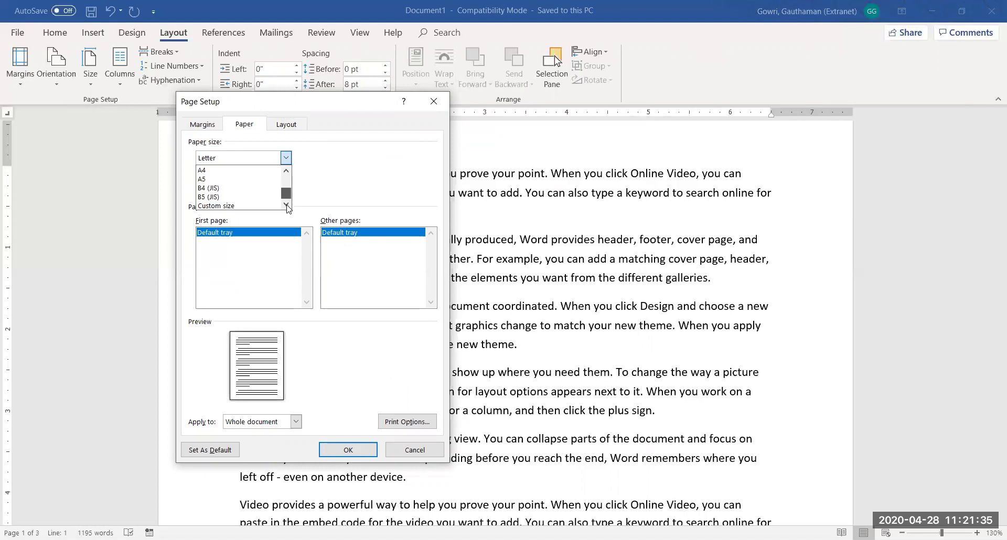
{"action": "left_click", "coordinate": [236, 205]}
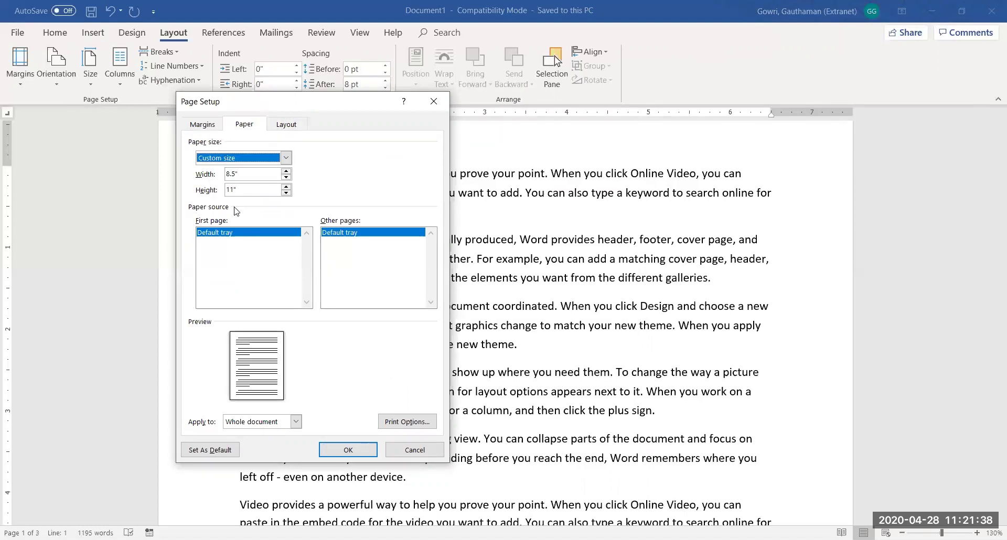
{"action": "left_click", "coordinate": [231, 173]}
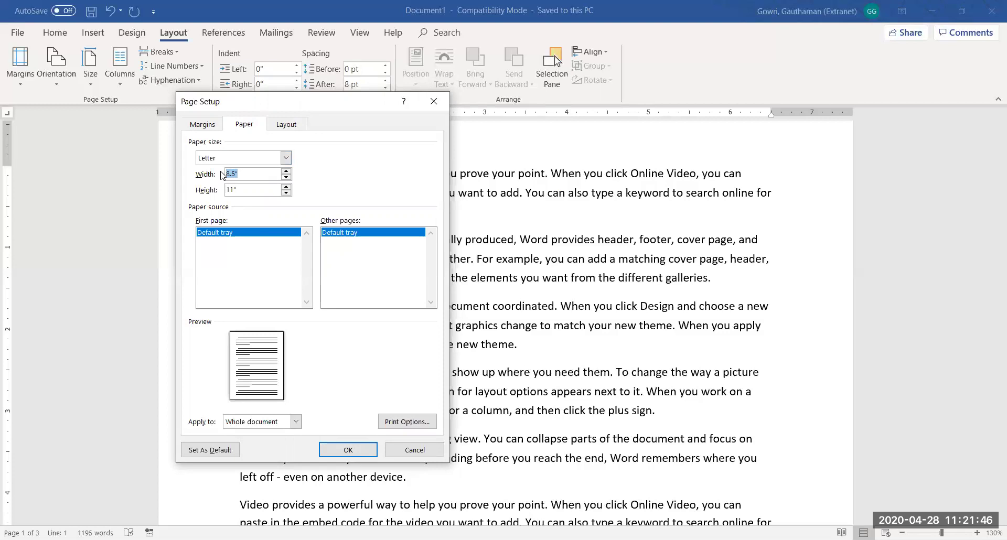
{"action": "type", "text": "5"}
{"action": "key", "text": "Tab"}
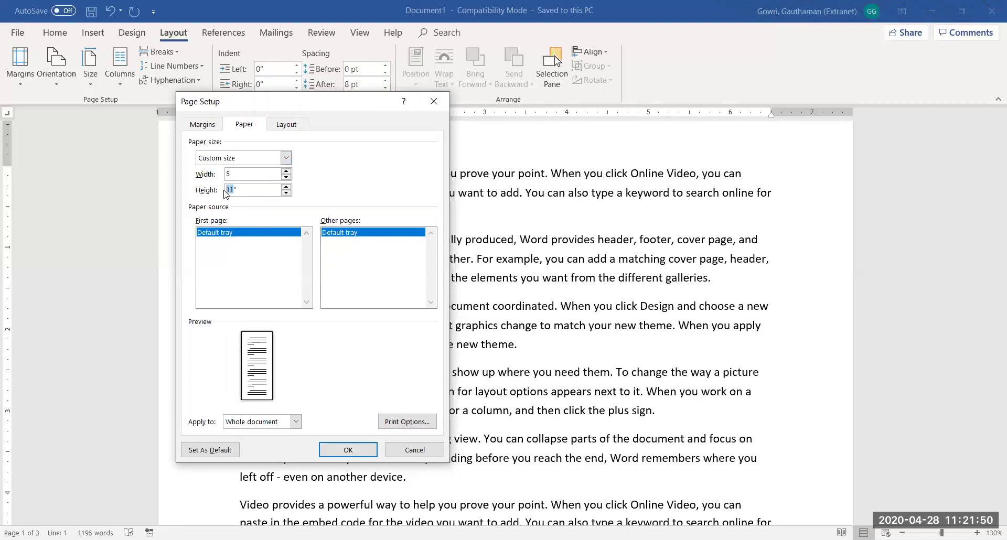
{"action": "type", "text": "7"}
{"action": "left_click", "coordinate": [344, 446]}
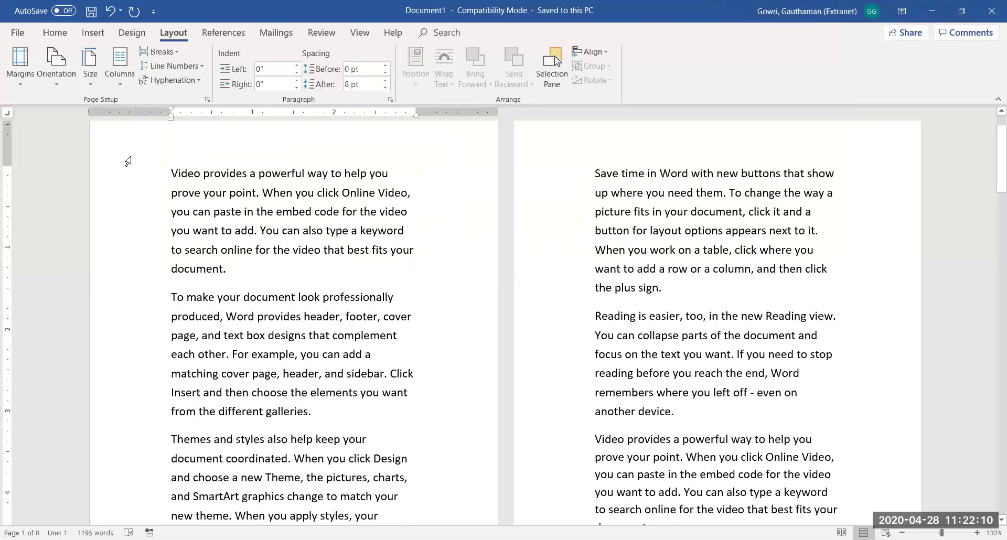
Reopen Page Setup and try Letter, then A4, as the paper size
{"action": "left_click", "coordinate": [208, 101]}
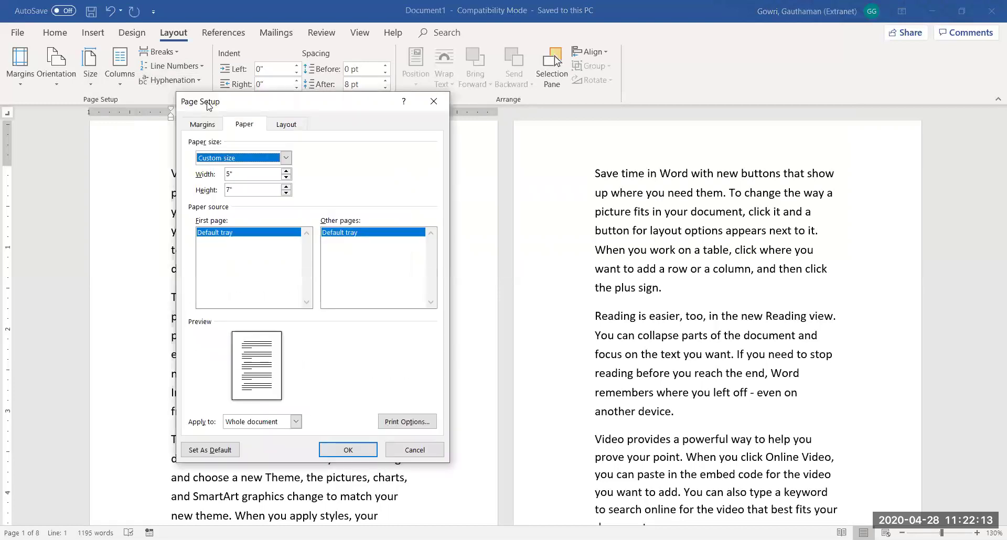
{"action": "left_click", "coordinate": [286, 158]}
{"action": "left_click_drag", "start_coordinate": [287, 195], "coordinate": [285, 186]}
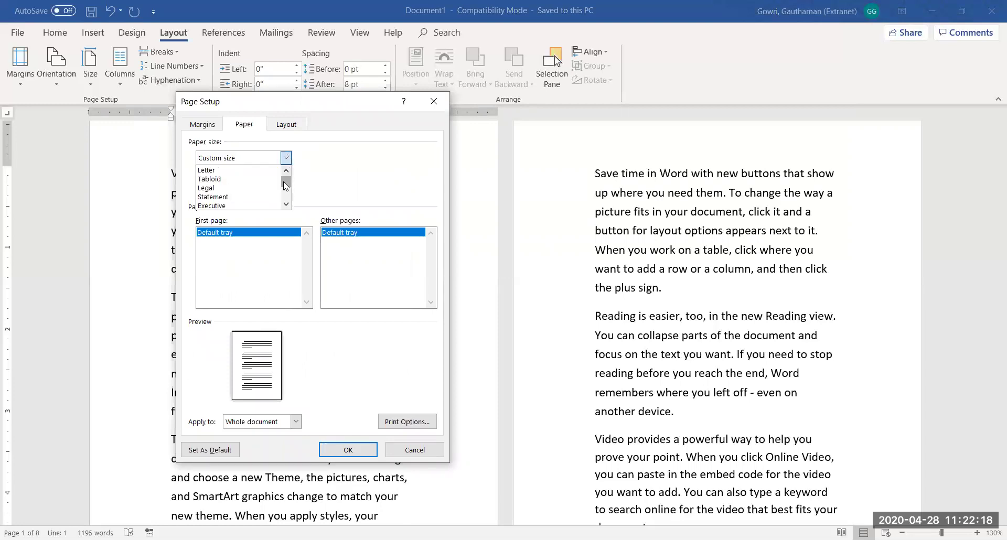
{"action": "left_click", "coordinate": [225, 170]}
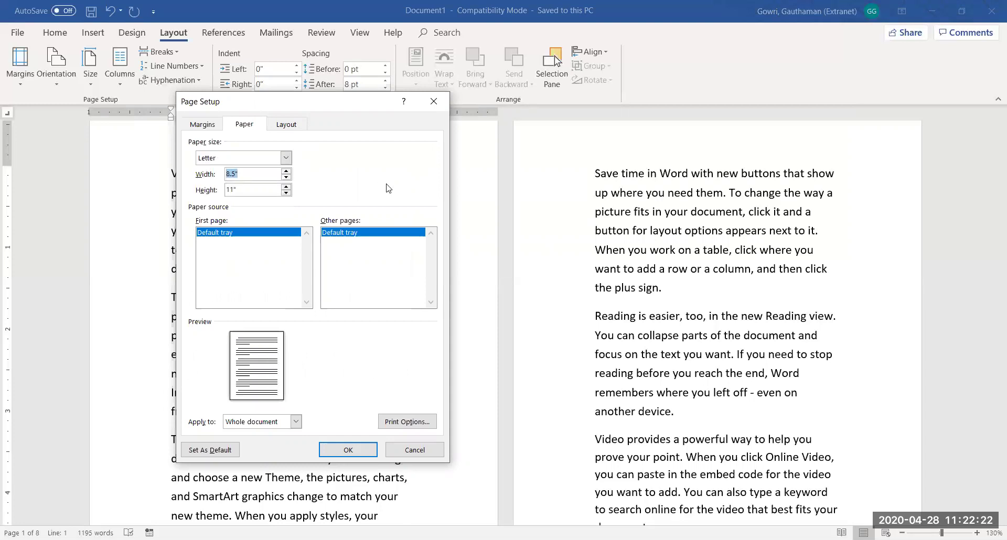
{"action": "left_click", "coordinate": [286, 158]}
{"action": "scroll", "coordinate": [285, 199], "scroll_direction": "down", "scroll_amount": 1}
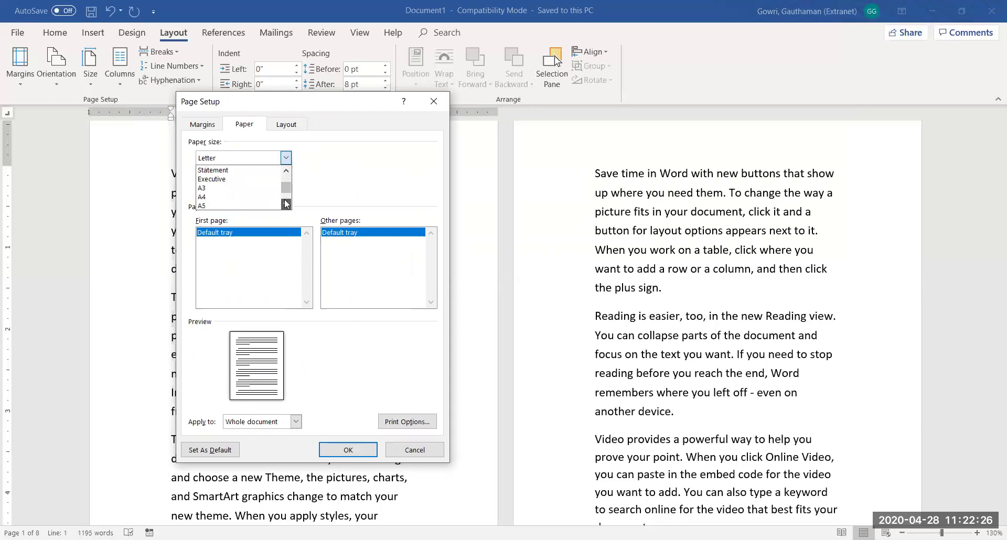
{"action": "left_click", "coordinate": [224, 197]}
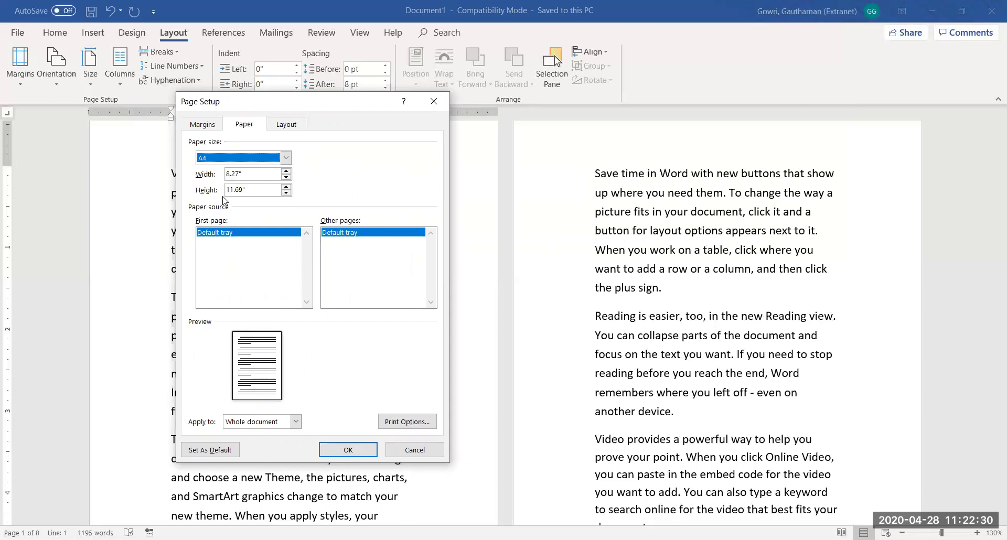
Try Legal, then settle on A4 (8.27 × 11.69 in) as the paper size
{"action": "left_click", "coordinate": [285, 158]}
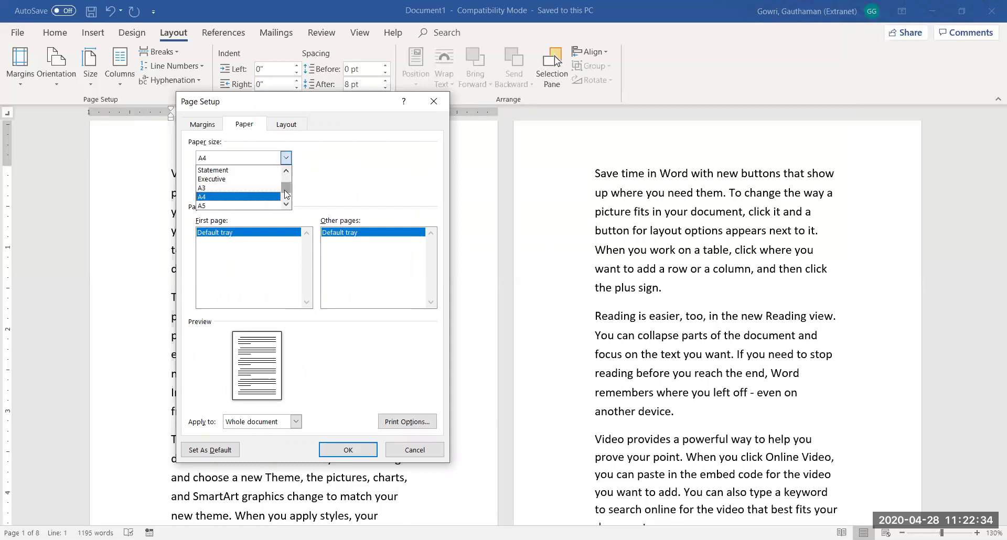
{"action": "scroll", "coordinate": [284, 190], "scroll_direction": "up", "scroll_amount": 1}
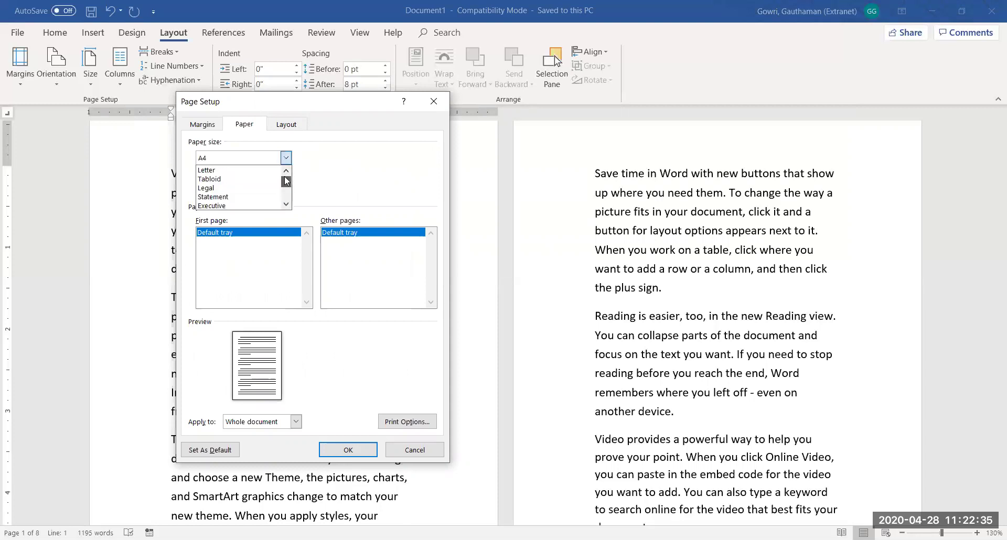
{"action": "left_click", "coordinate": [220, 188]}
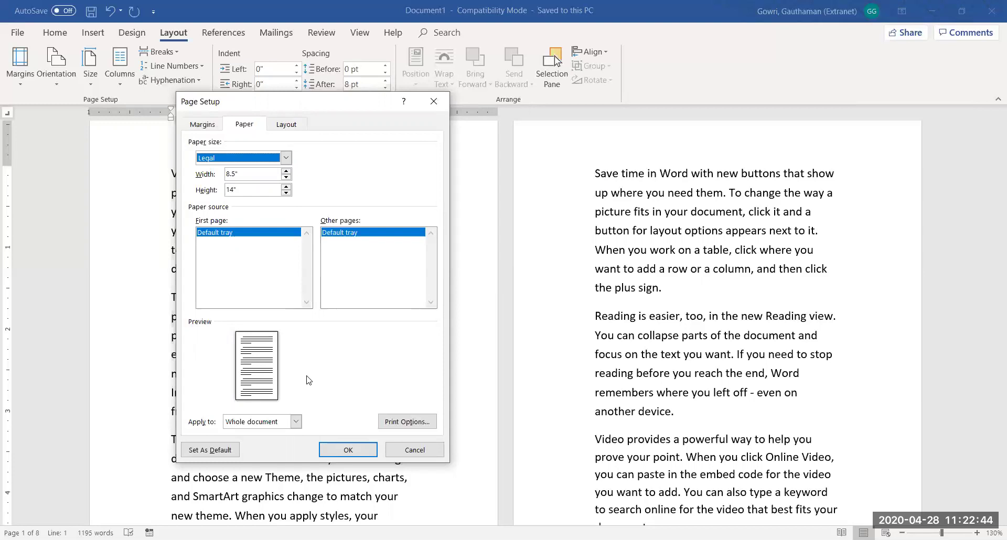
{"action": "left_click", "coordinate": [286, 159]}
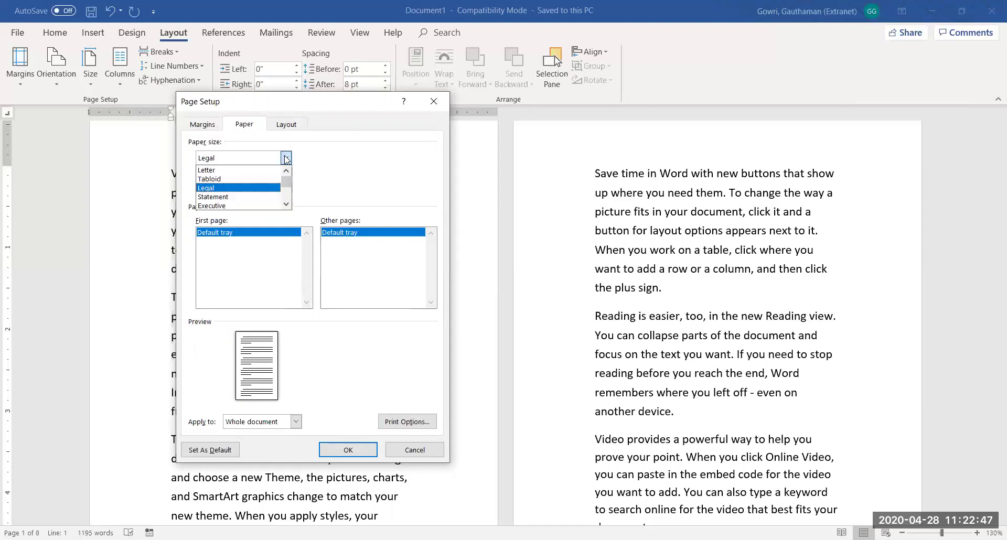
{"action": "left_click", "coordinate": [286, 204]}
{"action": "left_click", "coordinate": [286, 204]}
{"action": "left_click", "coordinate": [286, 204]}
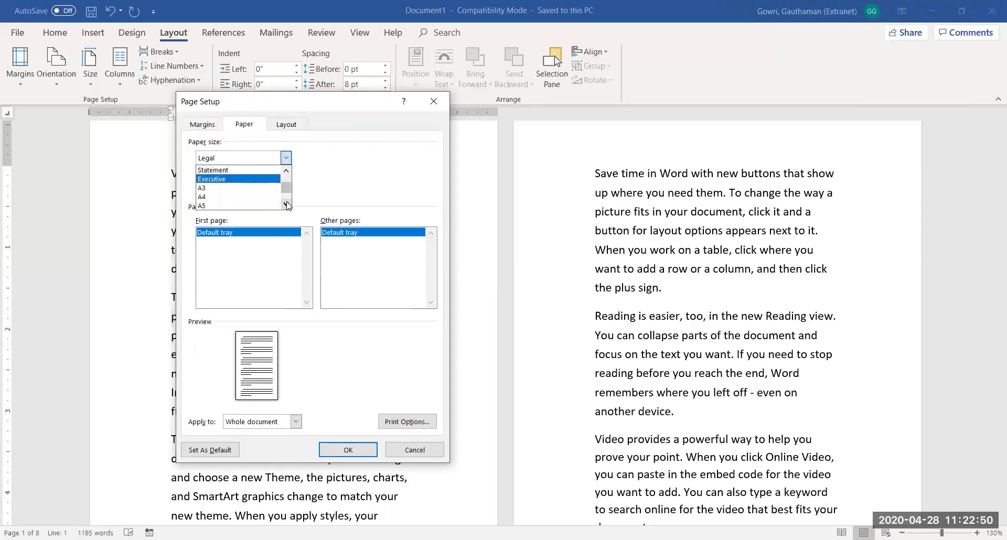
{"action": "left_click", "coordinate": [226, 197]}
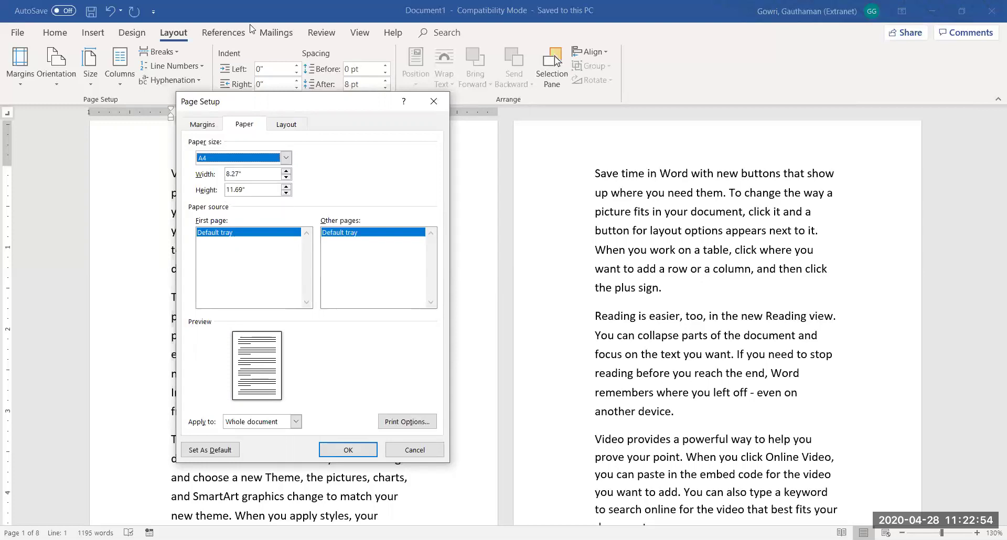
{"action": "left_click", "coordinate": [287, 124]}
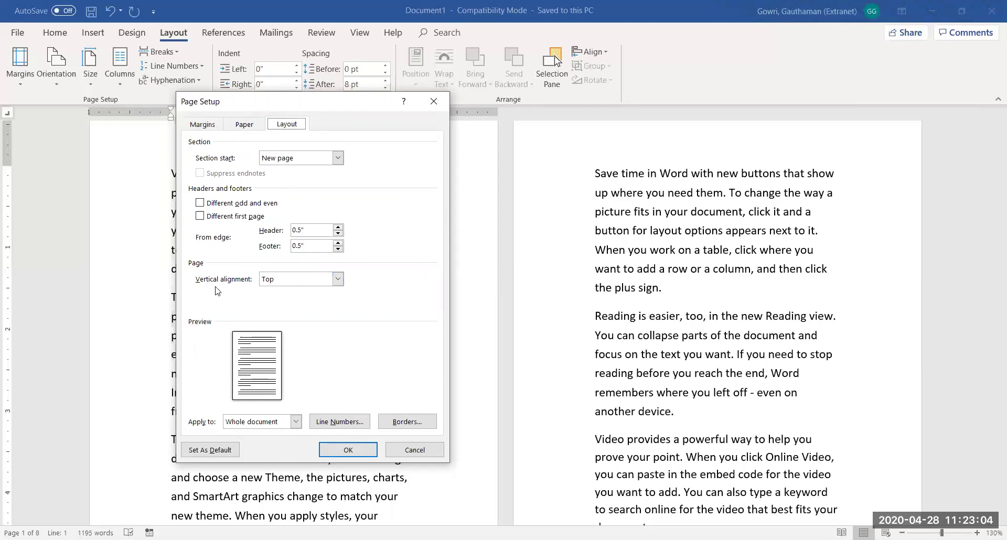
Try Center vertical alignment, then set it back to Top
{"action": "left_click", "coordinate": [314, 281]}
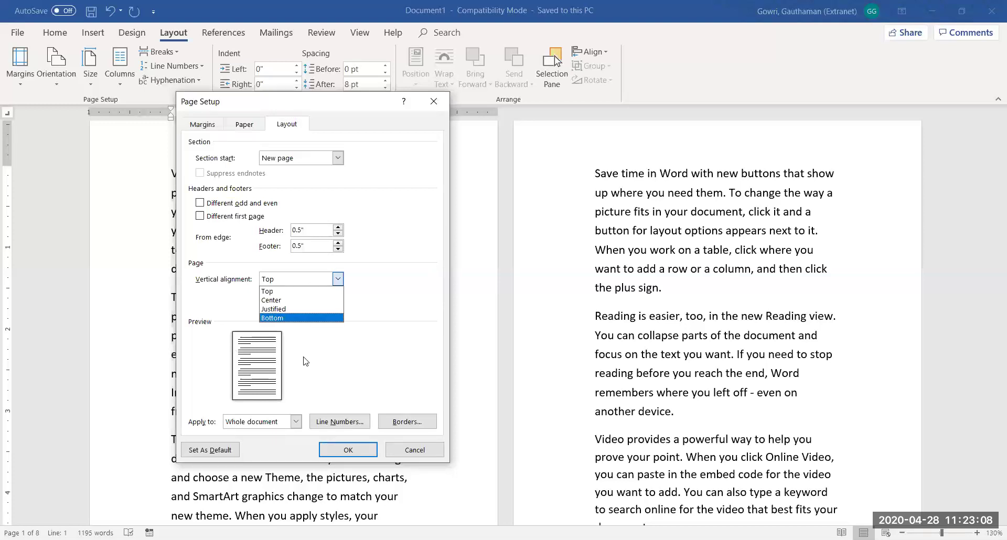
{"action": "left_click", "coordinate": [273, 300]}
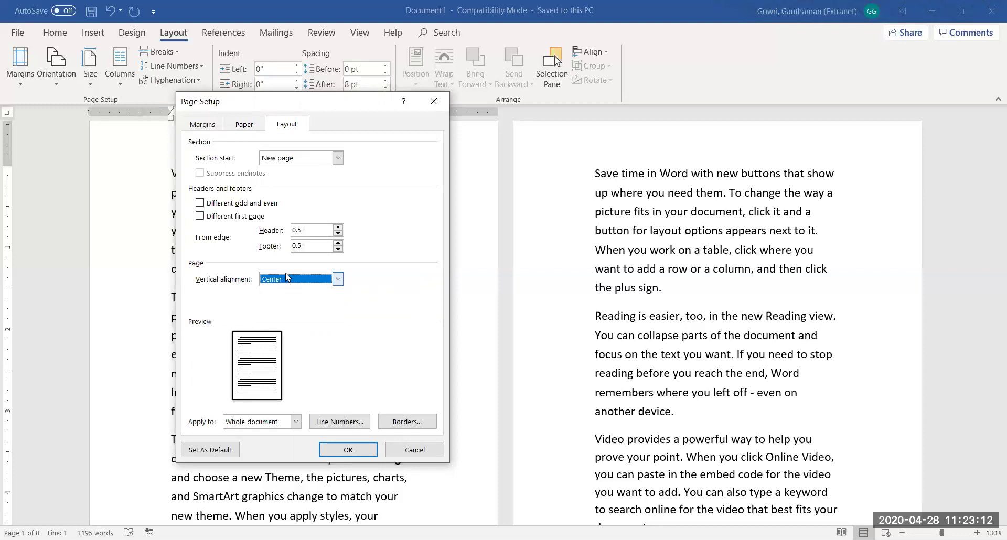
{"action": "left_click", "coordinate": [286, 277]}
{"action": "left_click", "coordinate": [276, 291]}
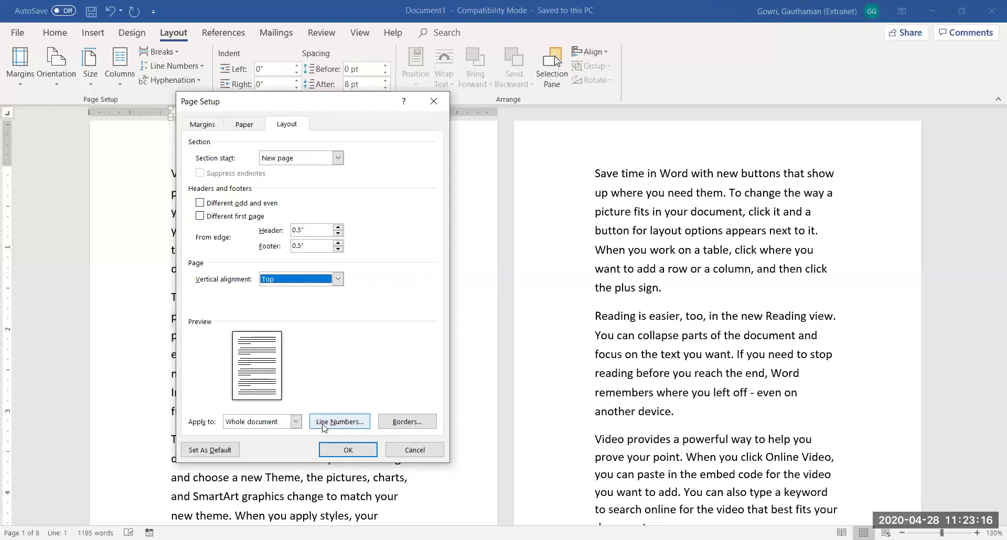
Keep the layout settings applied to the whole document
{"action": "left_click", "coordinate": [296, 422]}
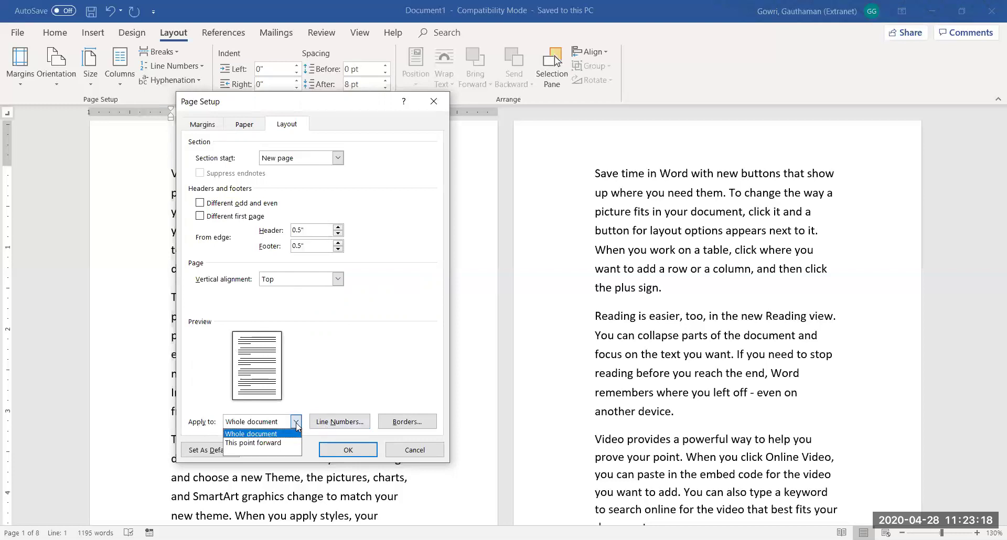
{"action": "key", "text": "Down"}
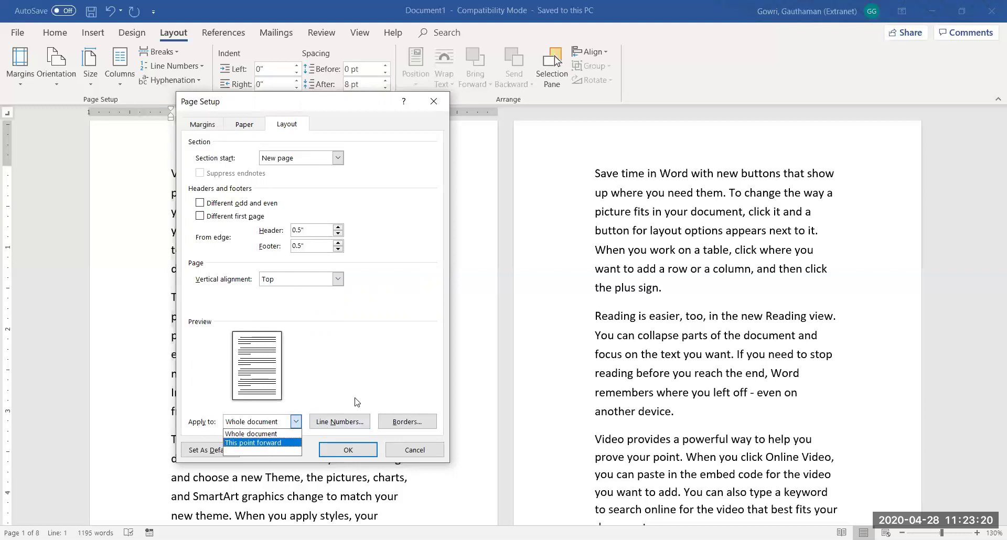
{"action": "key", "text": "Up"}
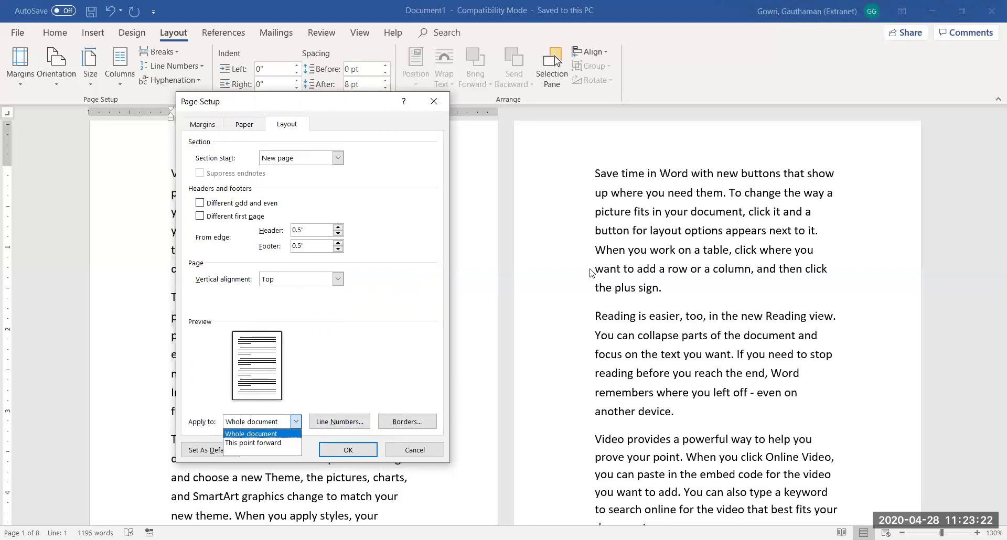
{"action": "key", "text": "Return"}
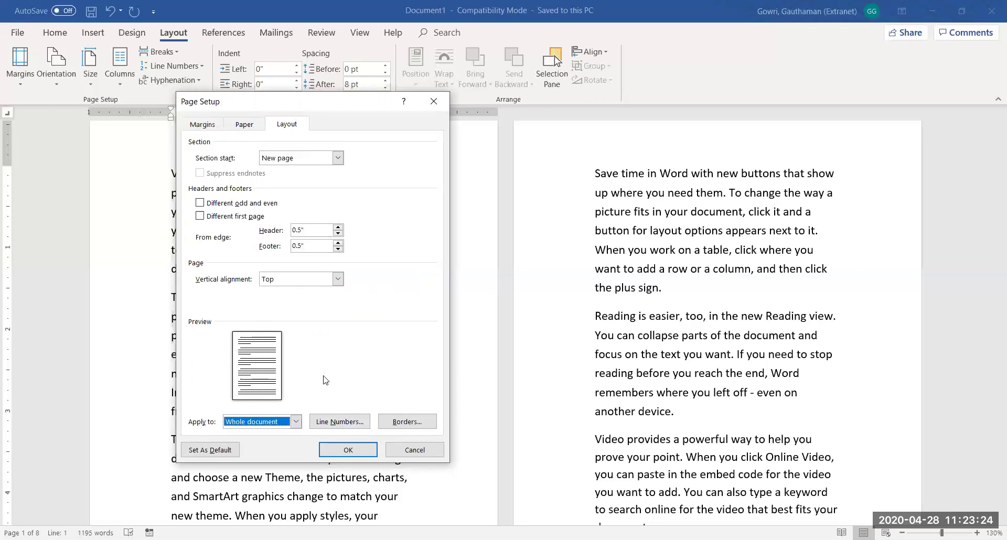
{"action": "left_click", "coordinate": [212, 129]}
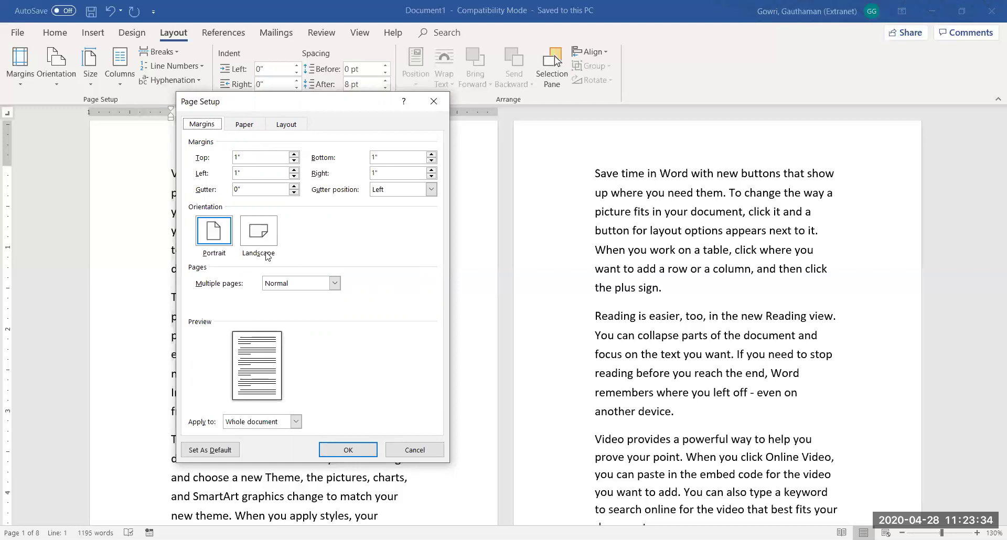
Try 2 pages per sheet, then set Multiple pages back to Normal and confirm Page Setup
{"action": "left_click", "coordinate": [334, 284]}
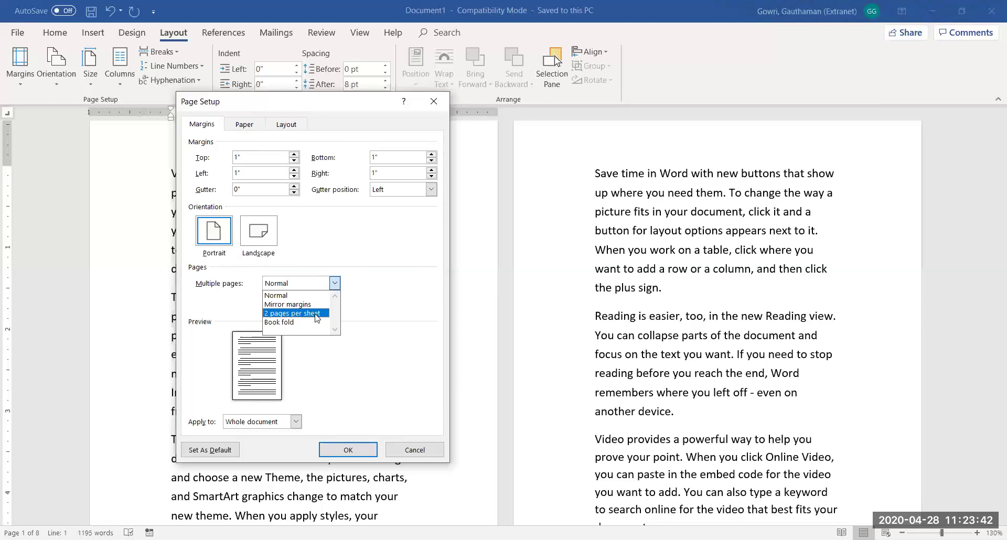
{"action": "left_click", "coordinate": [362, 306]}
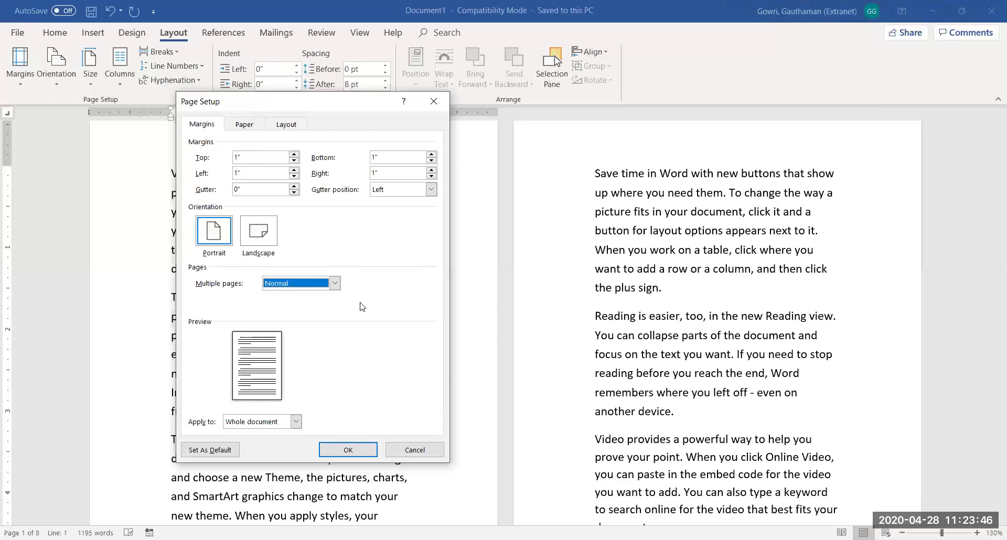
{"action": "left_click", "coordinate": [321, 283]}
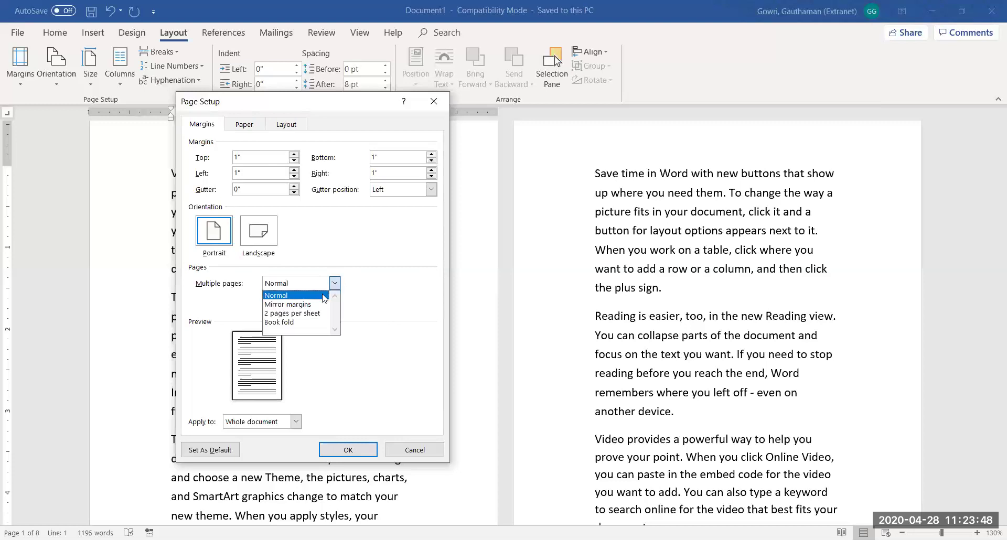
{"action": "left_click", "coordinate": [316, 315]}
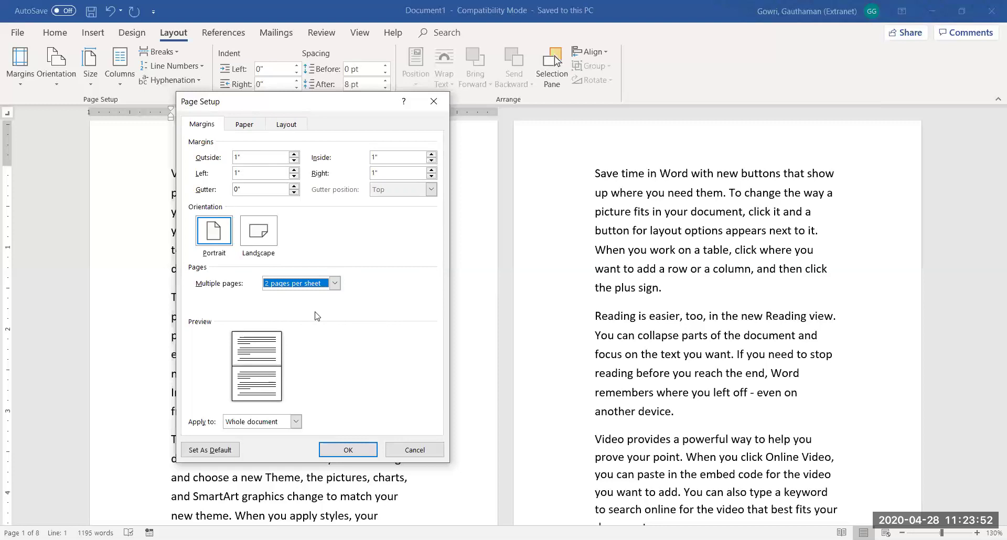
{"action": "left_click", "coordinate": [335, 283]}
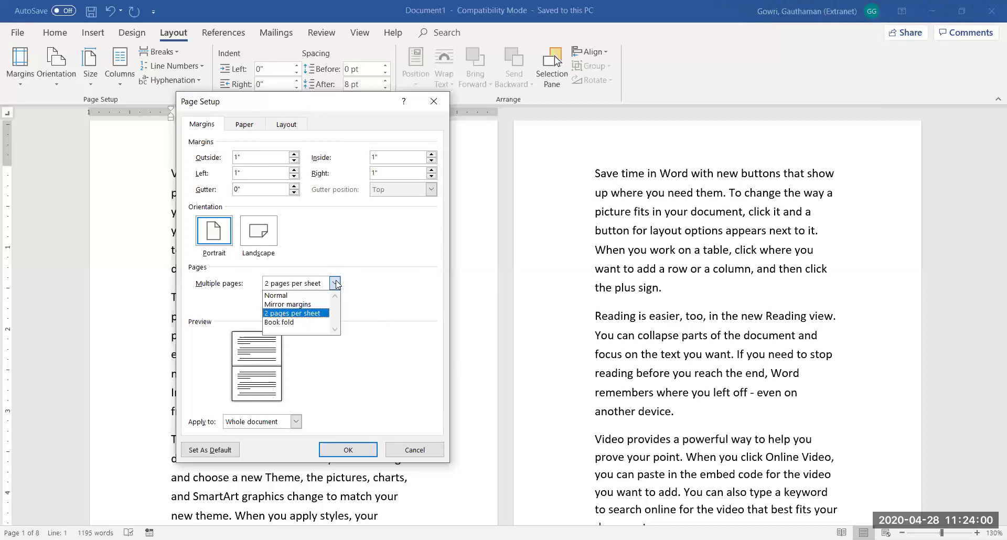
{"action": "left_click", "coordinate": [278, 295]}
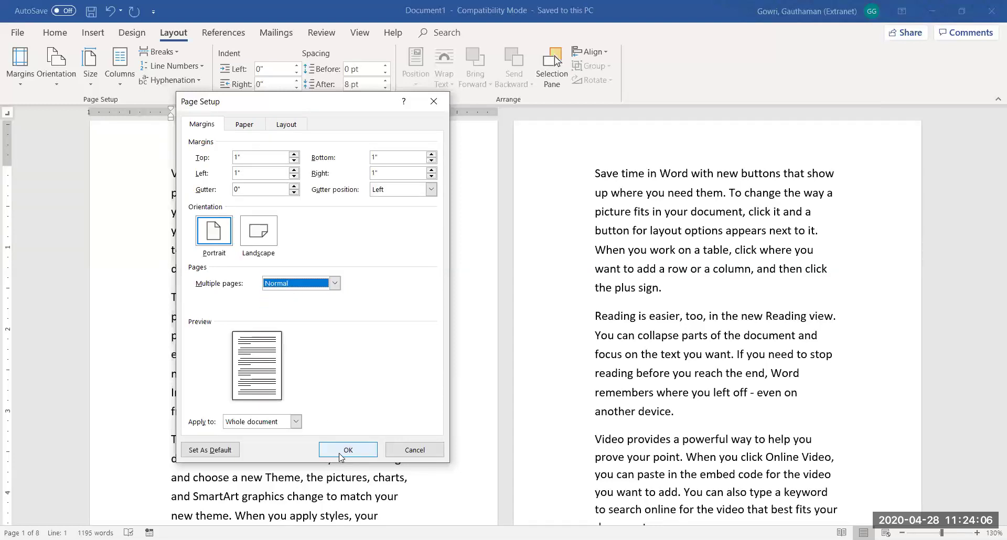
{"action": "left_click", "coordinate": [340, 456]}
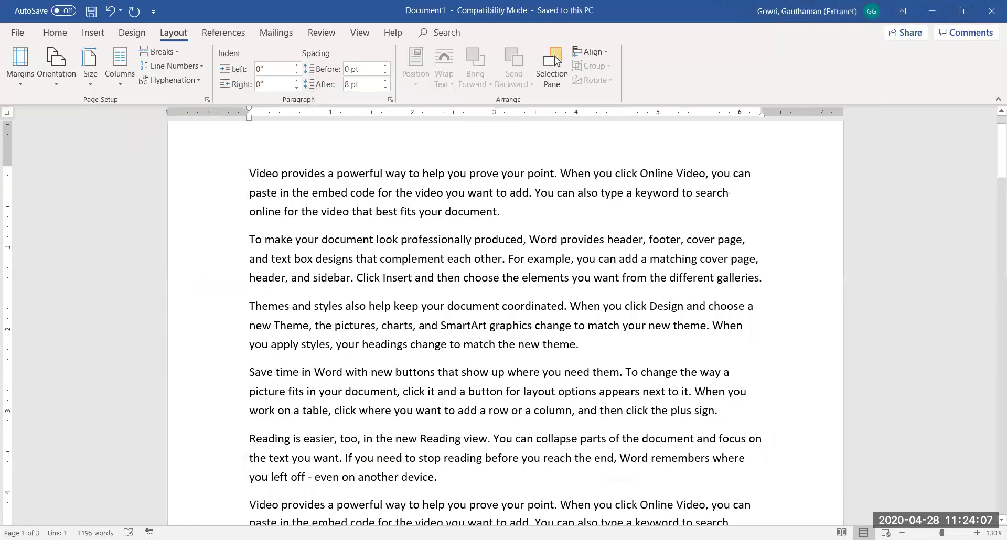
Show Backstage Print, zoom the preview to one full page, and select the Copies box
{"action": "left_click", "coordinate": [30, 36]}
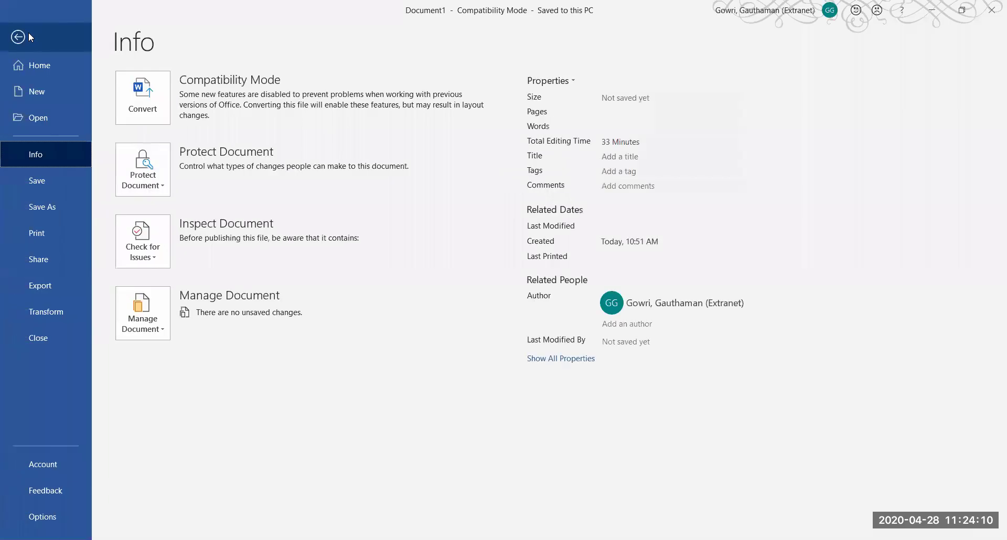
{"action": "left_click", "coordinate": [38, 237]}
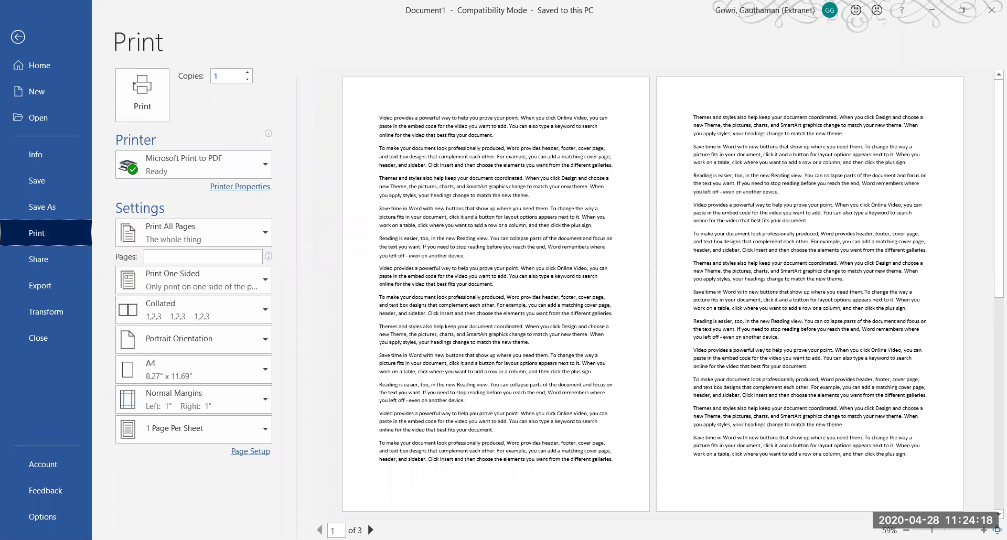
{"action": "left_click", "coordinate": [944, 530]}
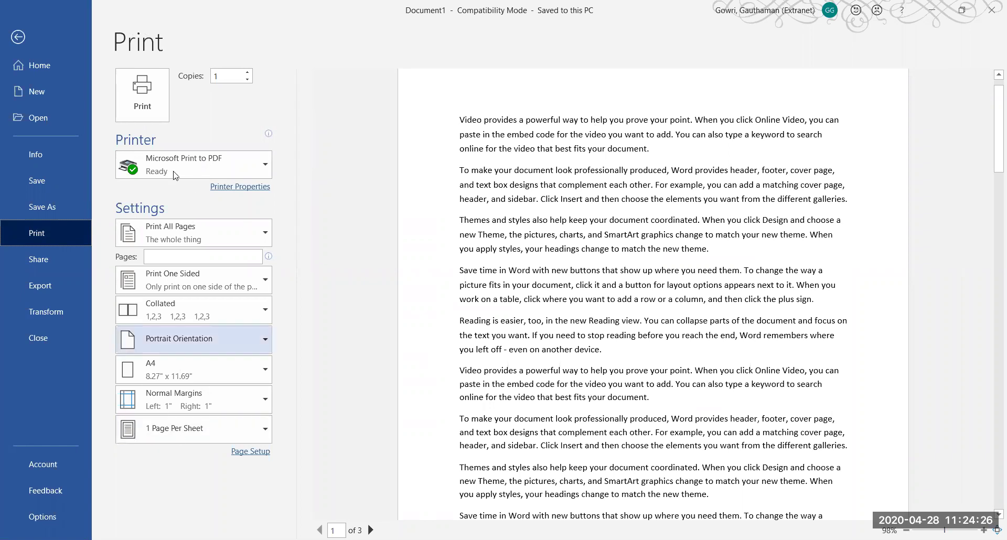
{"action": "left_click", "coordinate": [219, 77]}
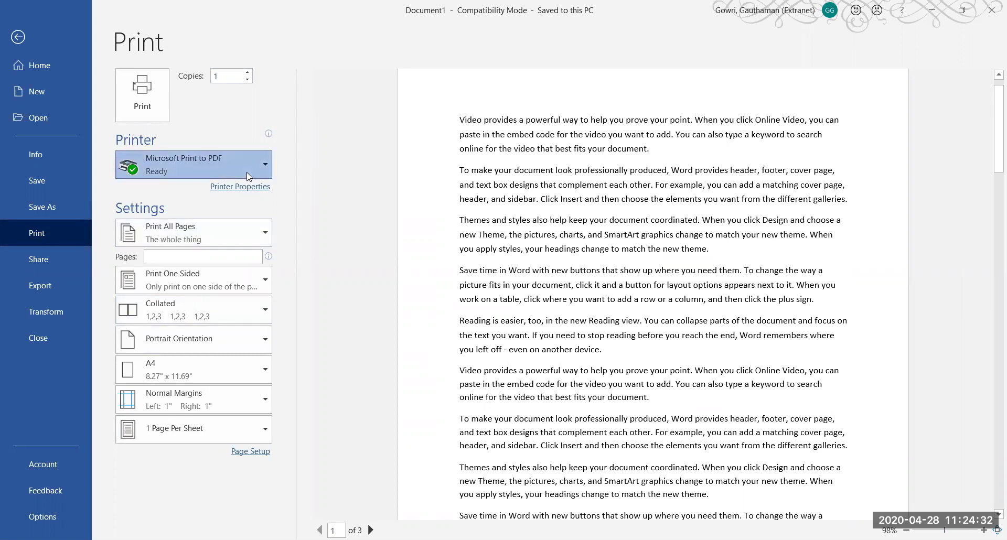
Check the printer list, then enter the custom page range 1,3-5,7 and erase it
{"action": "left_click", "coordinate": [247, 172]}
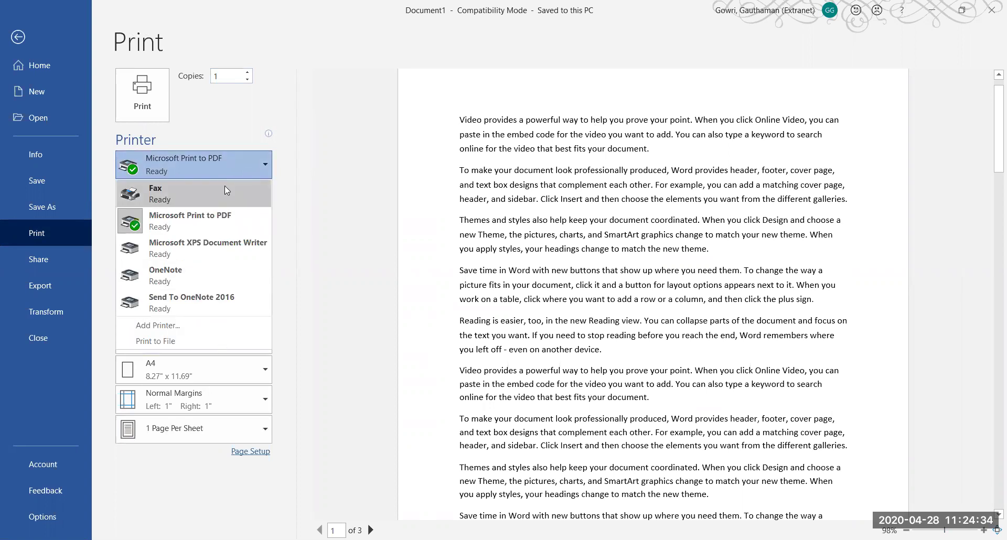
{"action": "left_click", "coordinate": [310, 195]}
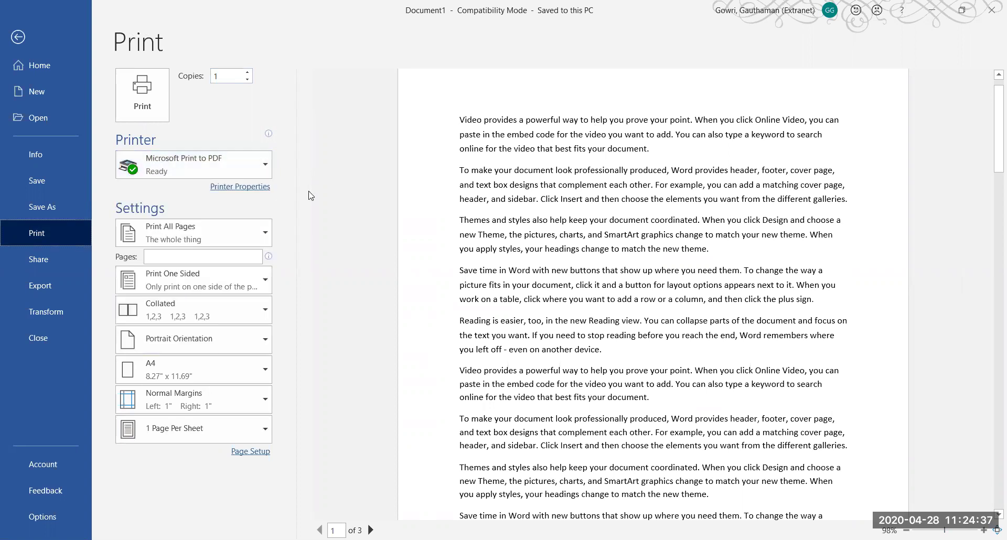
{"action": "left_click", "coordinate": [227, 230]}
{"action": "left_click", "coordinate": [226, 225]}
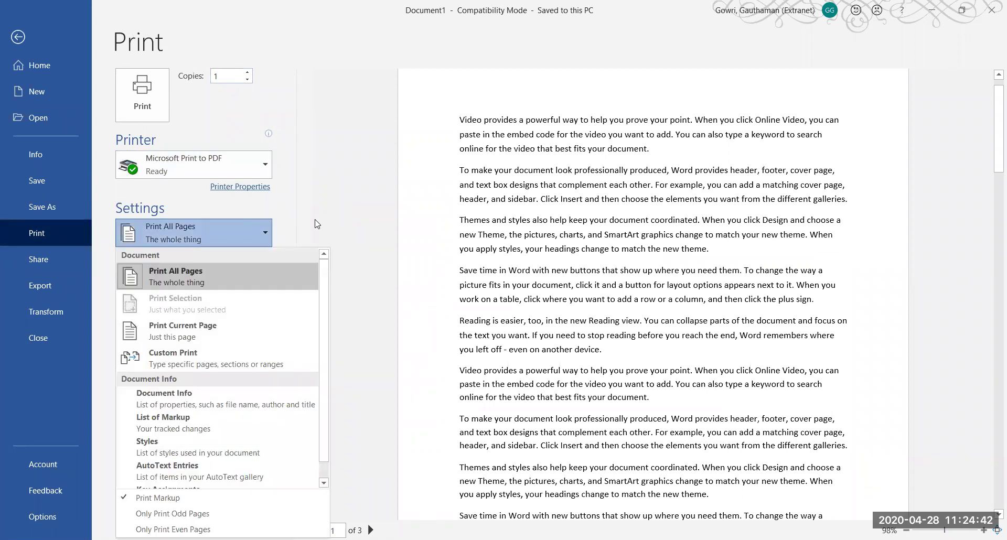
{"action": "left_click", "coordinate": [194, 255]}
{"action": "left_click", "coordinate": [188, 257]}
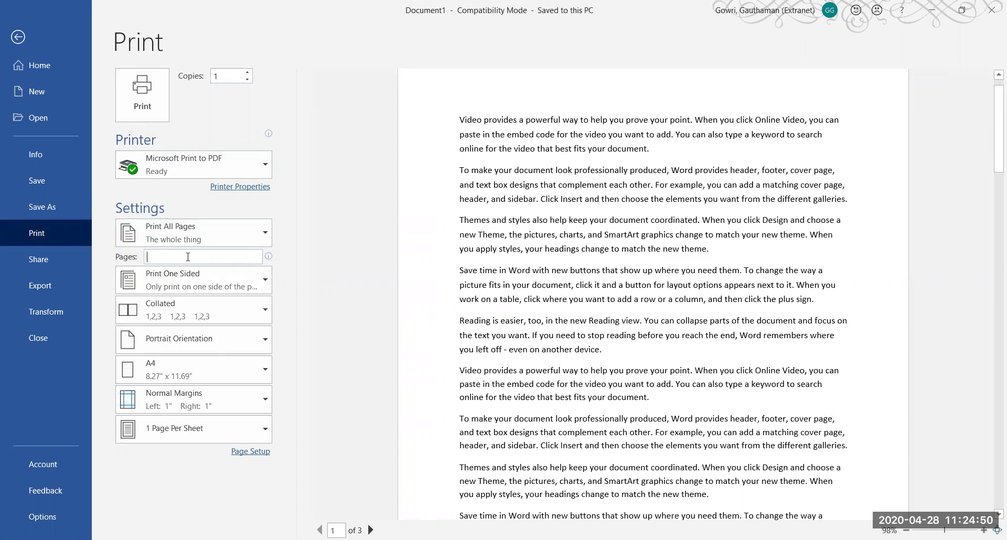
{"action": "type", "text": "1,3"}
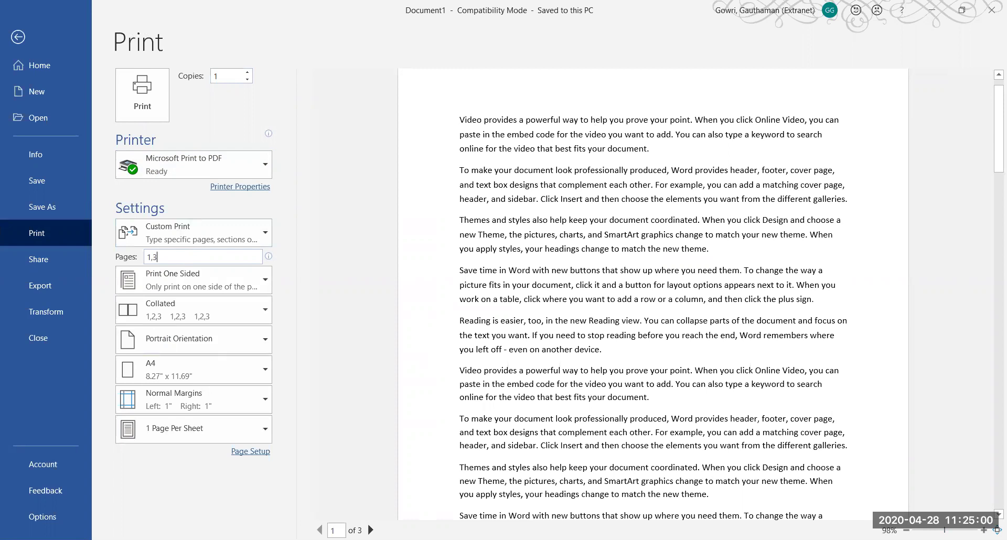
{"action": "type", "text": "-5,7"}
{"action": "key", "text": "BackSpace"}
{"action": "key", "text": "BackSpace"}
{"action": "key", "text": "BackSpace"}
{"action": "key", "text": "BackSpace"}
{"action": "key", "text": "BackSpace"}
{"action": "key", "text": "BackSpace"}
{"action": "key", "text": "BackSpace"}
Review the sidedness choices and keep Print One Sided
{"action": "left_click", "coordinate": [208, 285]}
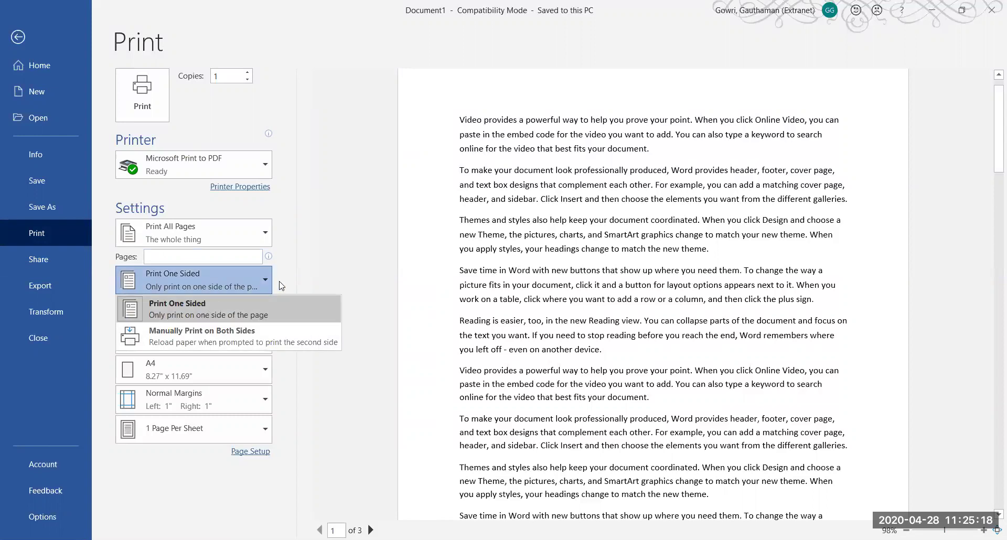
{"action": "key", "text": "Escape"}
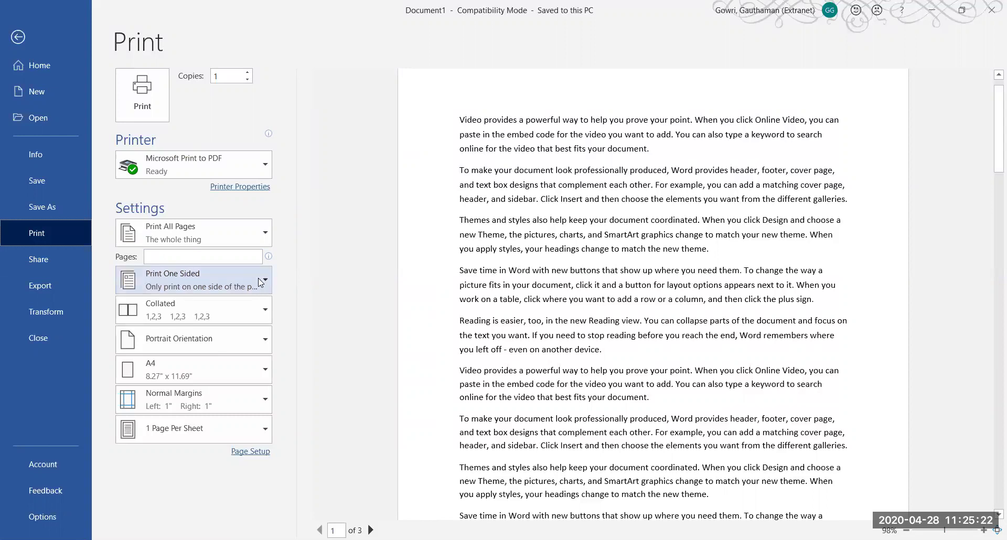
{"action": "left_click", "coordinate": [261, 282]}
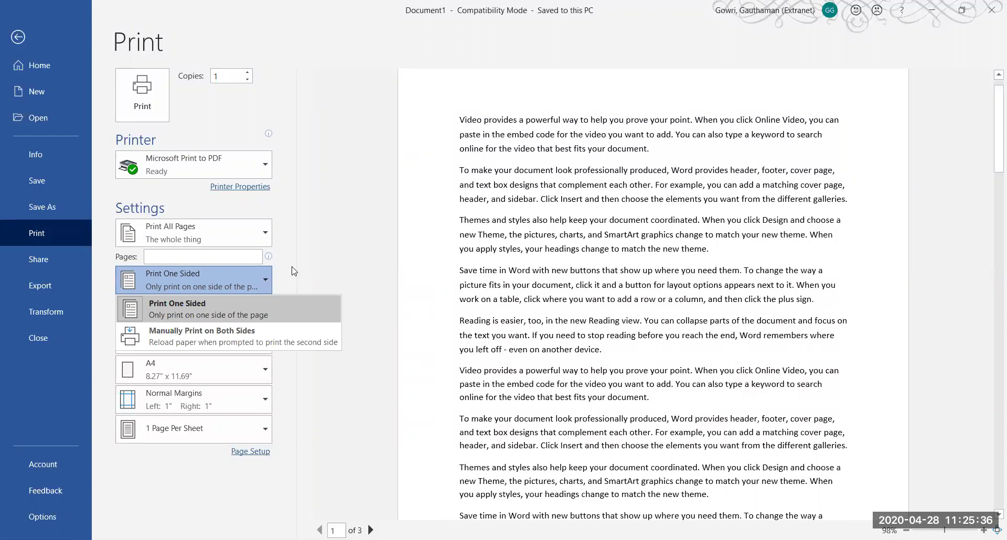
{"action": "left_click", "coordinate": [192, 317]}
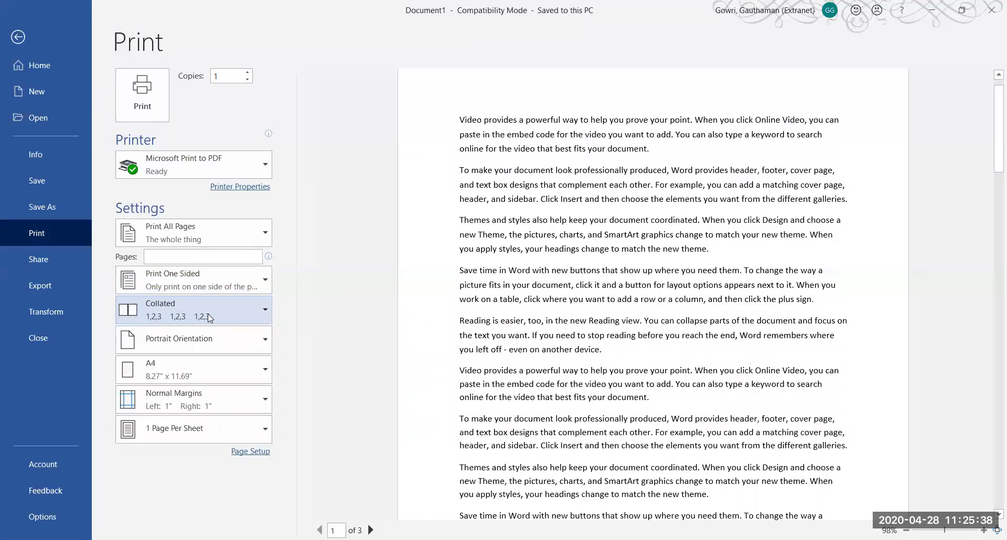
Review the collation choices and keep Collated printing
{"action": "left_click", "coordinate": [208, 318]}
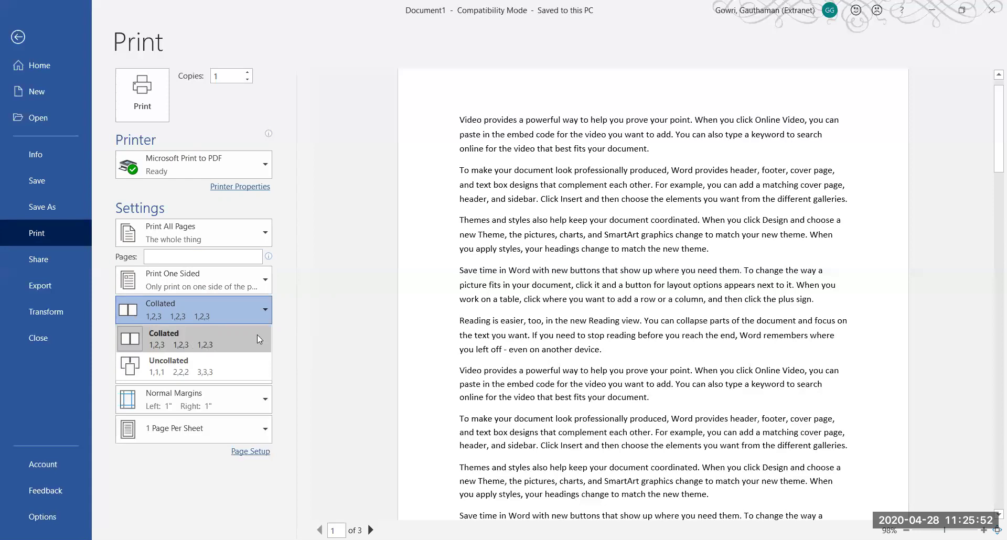
{"action": "key", "text": "Escape"}
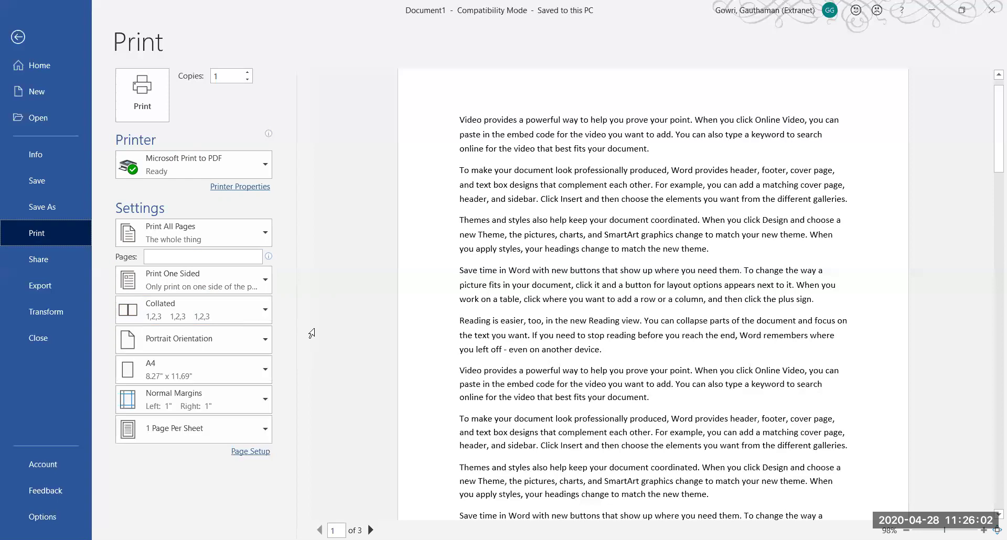
{"action": "left_click", "coordinate": [265, 312]}
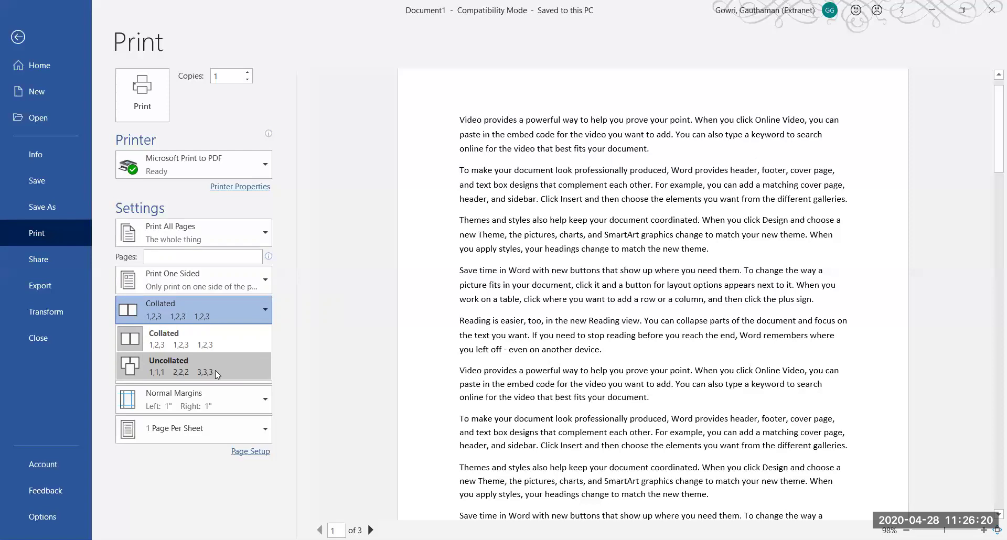
{"action": "left_click", "coordinate": [292, 362]}
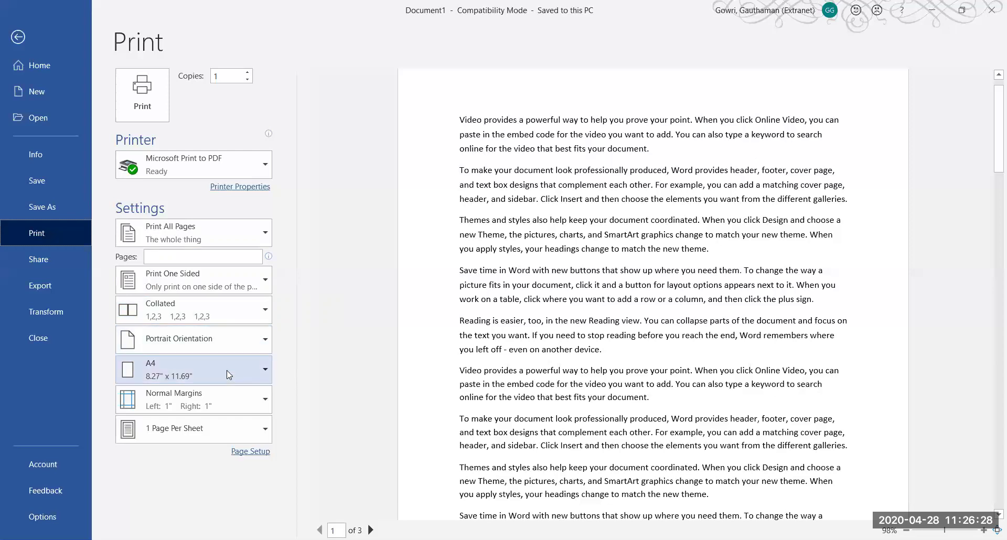
Choose Custom Margins from the Normal Margins dropdown to bring up Page Setup
{"action": "left_click", "coordinate": [217, 400]}
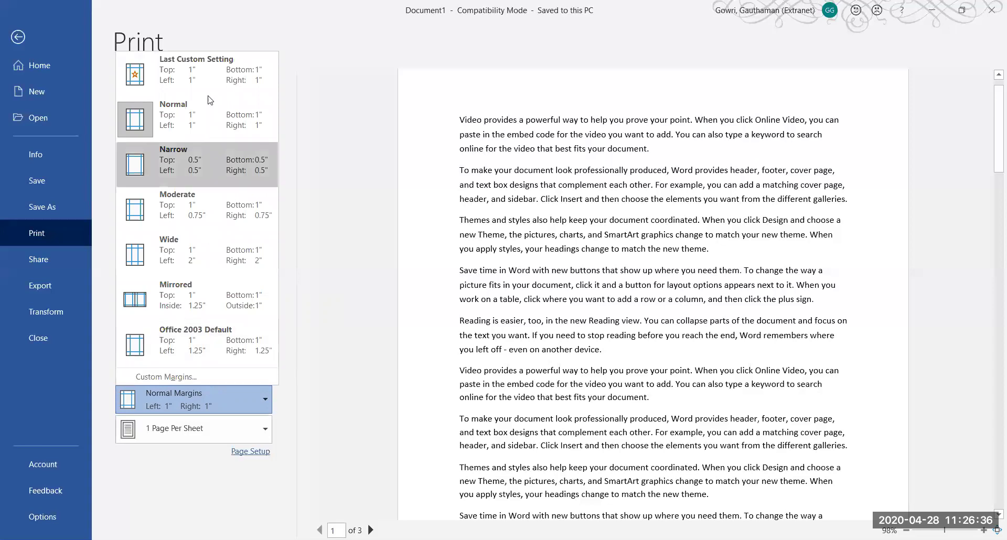
{"action": "left_click", "coordinate": [192, 378]}
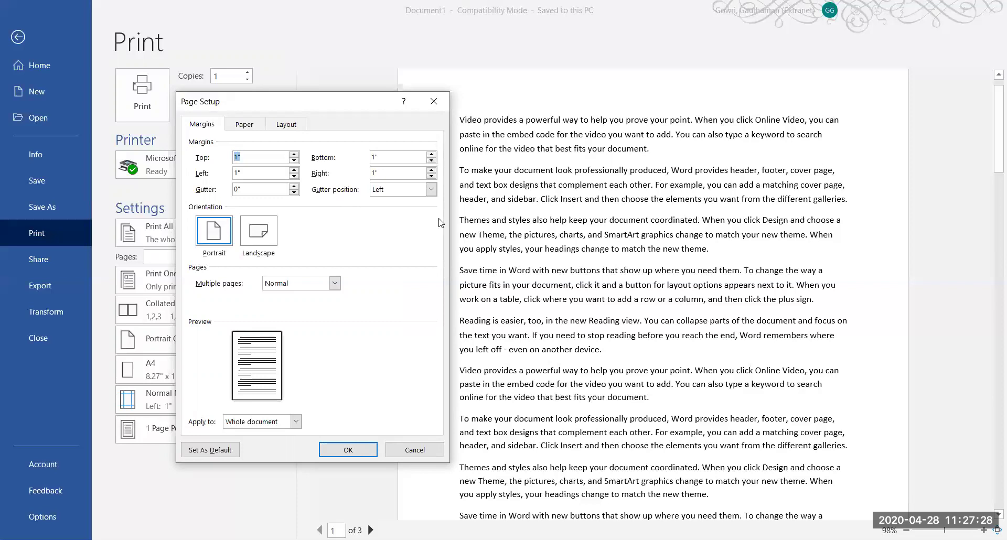
Set a 1.5" gutter positioned on the left and apply it with OK
{"action": "left_click", "coordinate": [421, 191]}
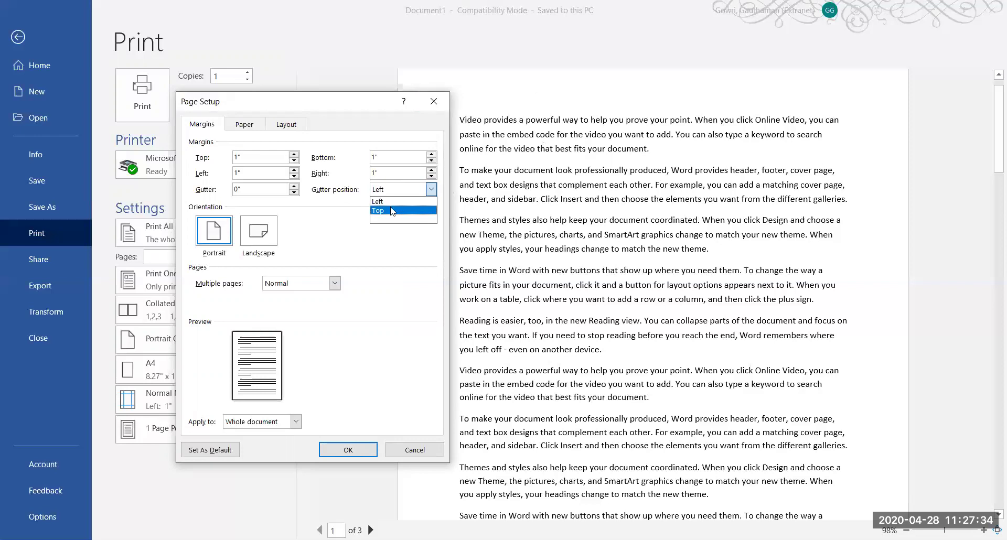
{"action": "left_click", "coordinate": [338, 205]}
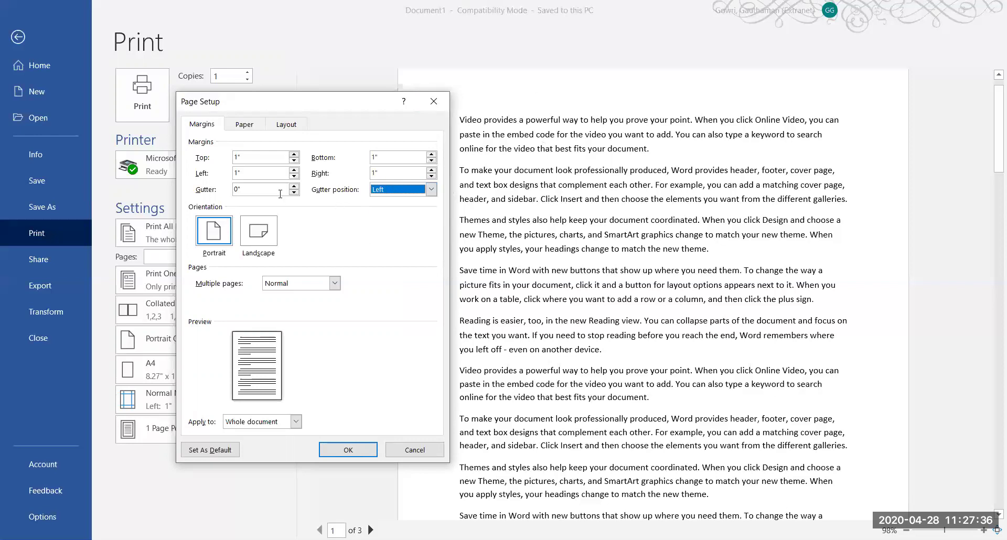
{"action": "left_click", "coordinate": [238, 189]}
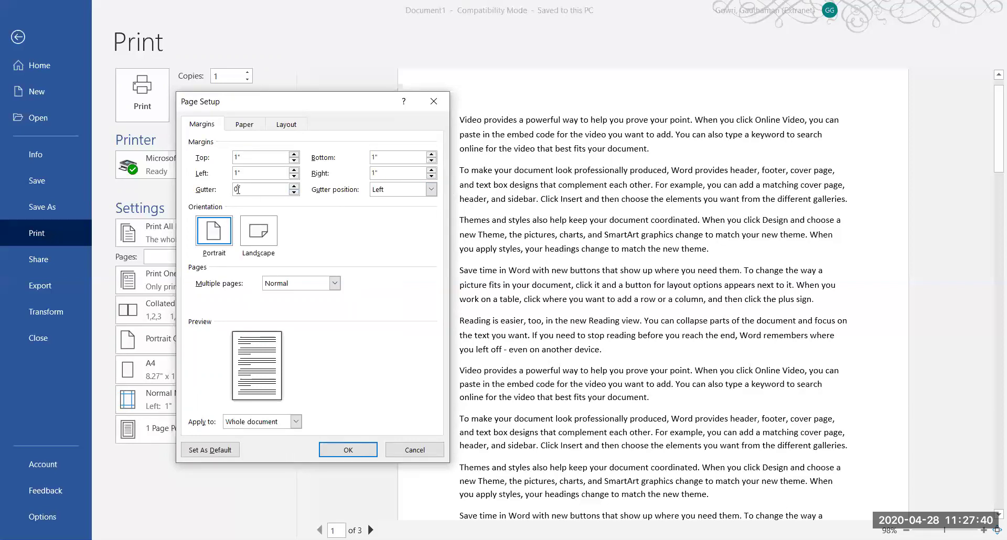
{"action": "key", "text": "BackSpace"}
{"action": "type", "text": "1.5"}
{"action": "left_click", "coordinate": [256, 175]}
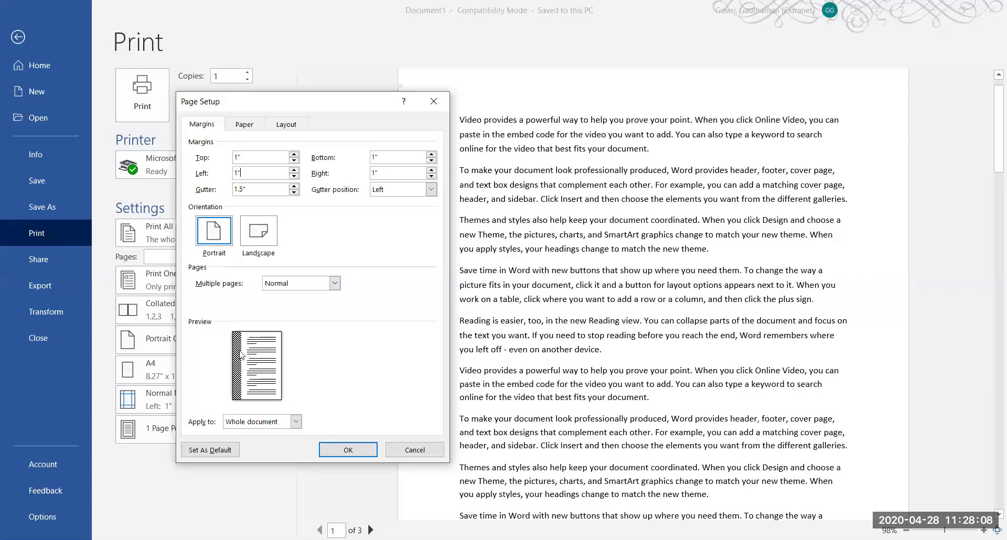
{"action": "left_click", "coordinate": [236, 157]}
{"action": "left_click_drag", "start_coordinate": [236, 157], "coordinate": [234, 160]}
{"action": "left_click", "coordinate": [338, 455]}
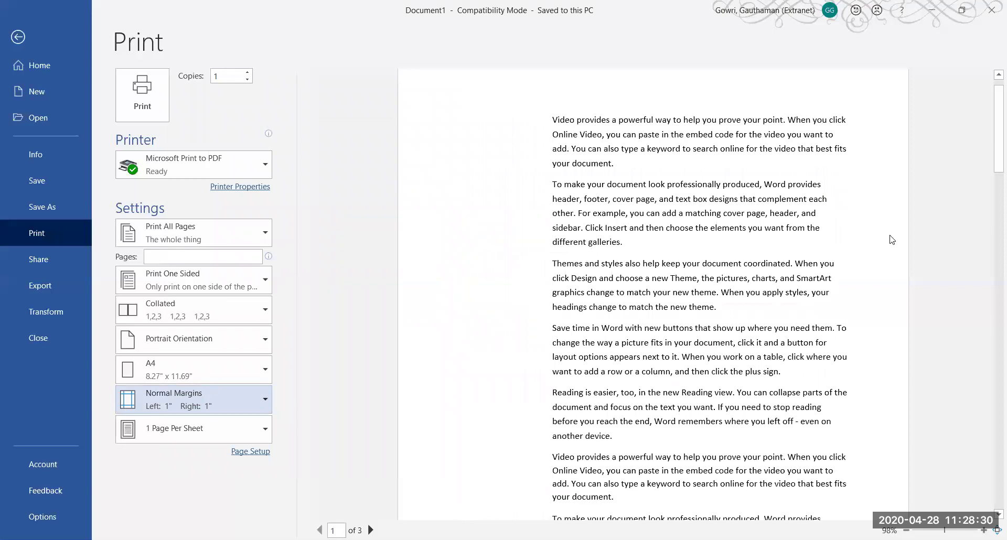
Scroll the print preview down to page 2
{"action": "left_click_drag", "start_coordinate": [992, 148], "coordinate": [992, 404]}
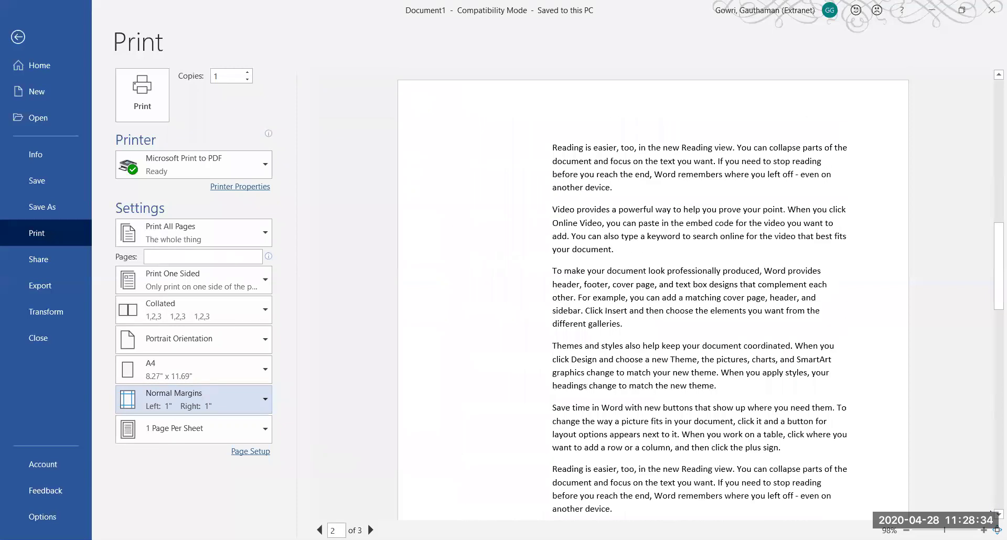
{"action": "scroll", "coordinate": [990, 512], "scroll_direction": "down", "scroll_amount": 5}
{"action": "scroll", "coordinate": [989, 514], "scroll_direction": "down", "scroll_amount": 2}
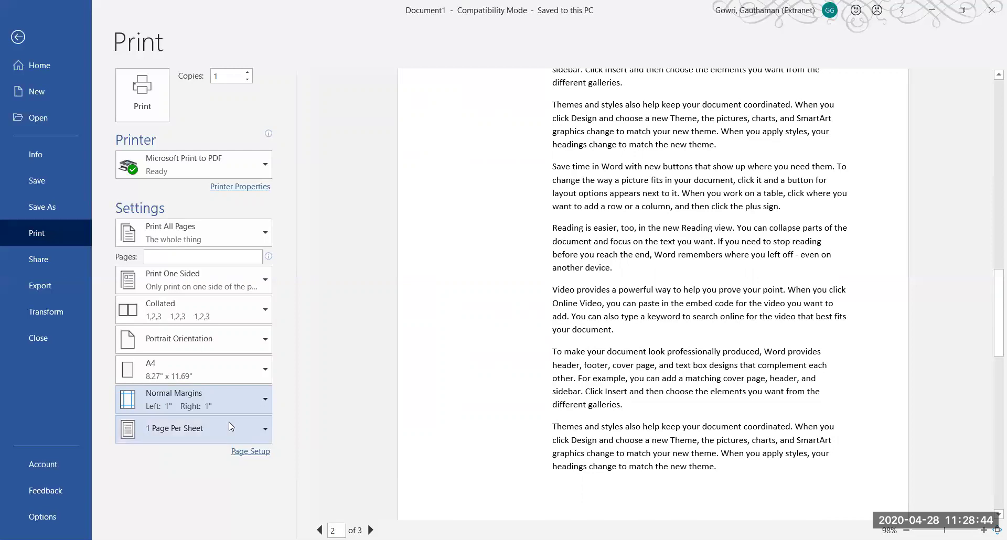
Try 4 Pages Per Sheet, then return to 1 Page Per Sheet
{"action": "left_click", "coordinate": [262, 430]}
{"action": "left_click", "coordinate": [206, 297]}
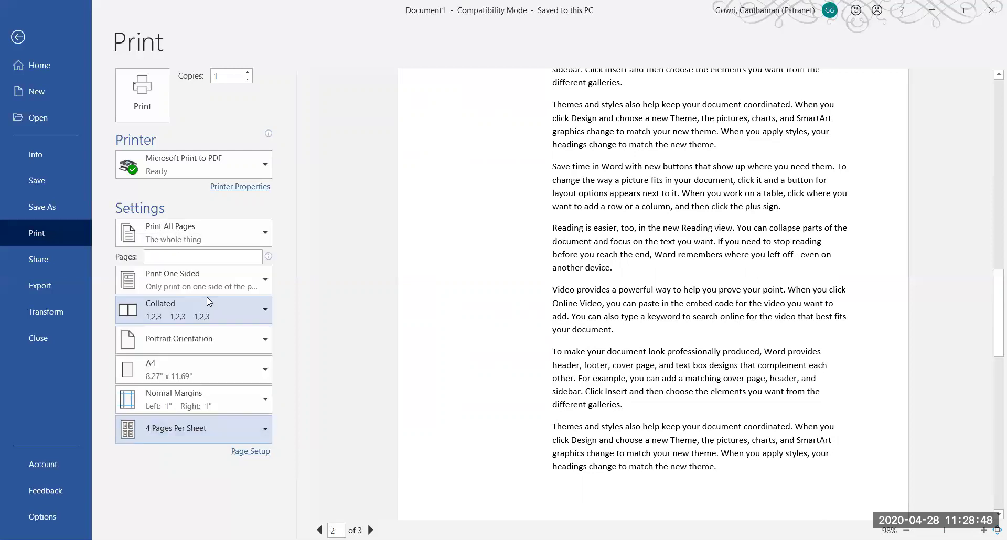
{"action": "left_click", "coordinate": [261, 429]}
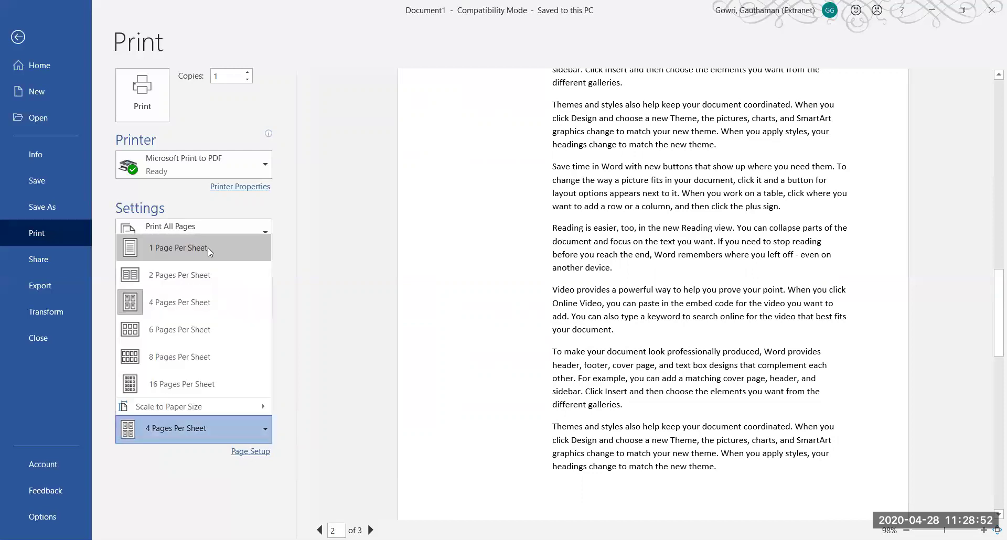
{"action": "left_click", "coordinate": [207, 247]}
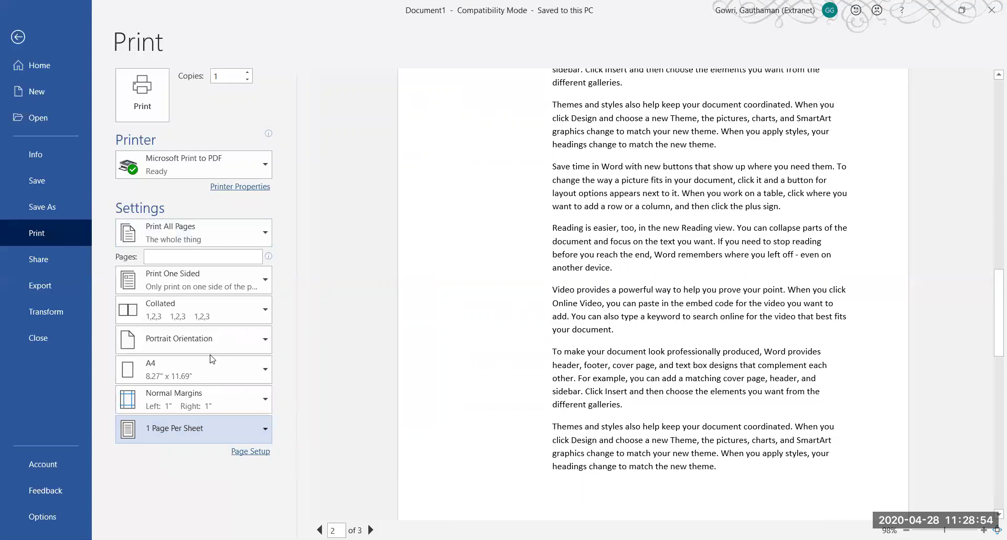
In Custom Margins, replace the 1.5" gutter with 0 and confirm
{"action": "left_click", "coordinate": [232, 410]}
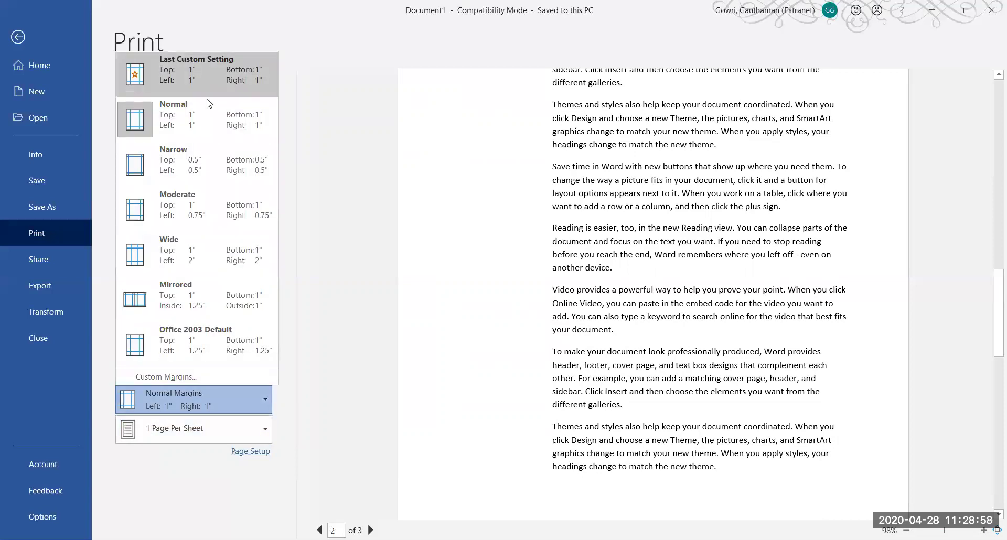
{"action": "left_click", "coordinate": [208, 102]}
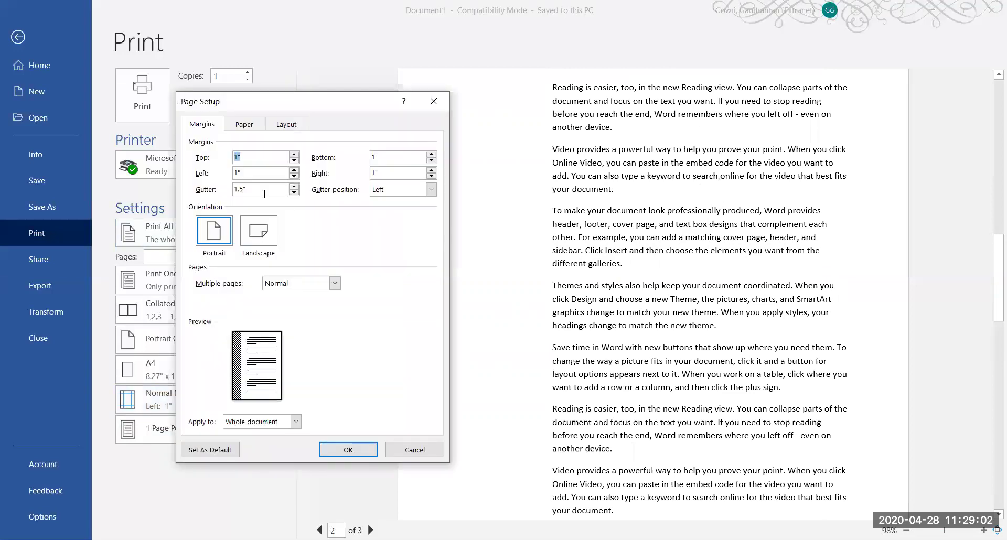
{"action": "left_click_drag", "start_coordinate": [243, 190], "coordinate": [227, 187]}
{"action": "type", "text": "0"}
{"action": "left_click", "coordinate": [268, 158]}
{"action": "left_click", "coordinate": [347, 450]}
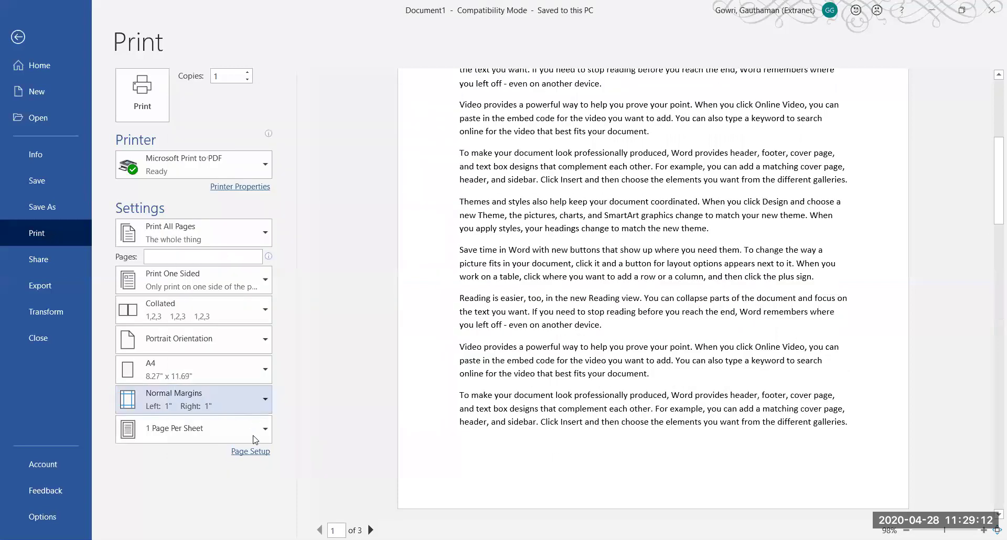
{"action": "left_click", "coordinate": [260, 431]}
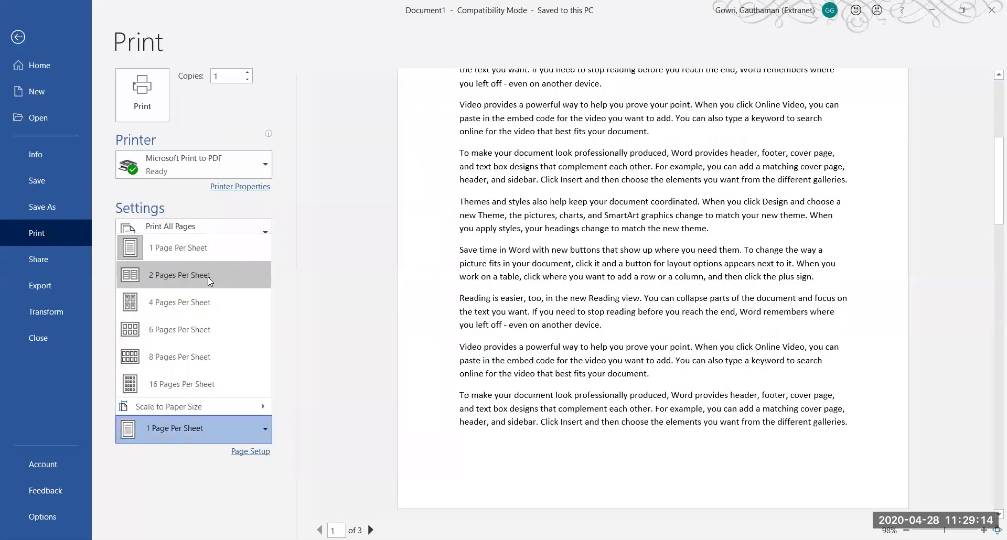
{"action": "left_click", "coordinate": [207, 275]}
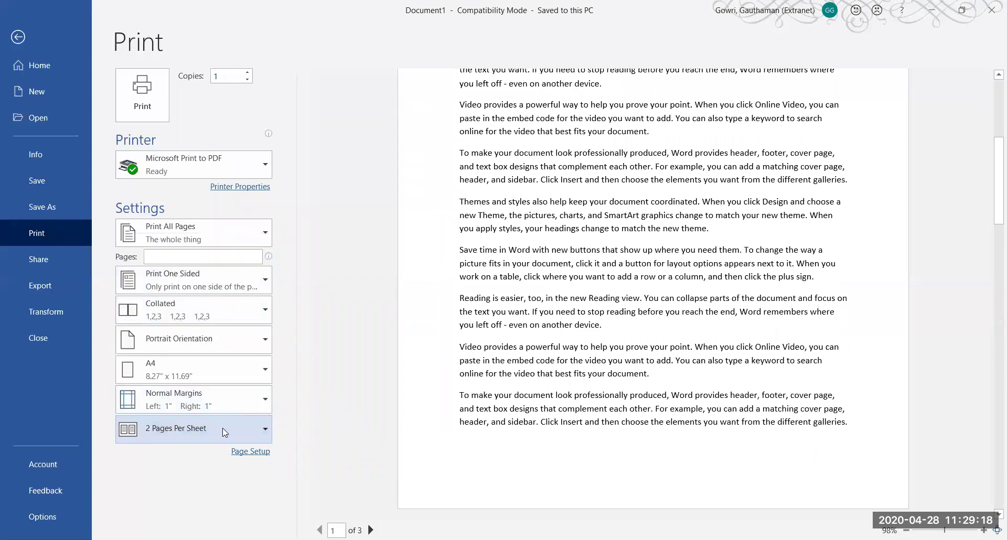
{"action": "left_click", "coordinate": [261, 430]}
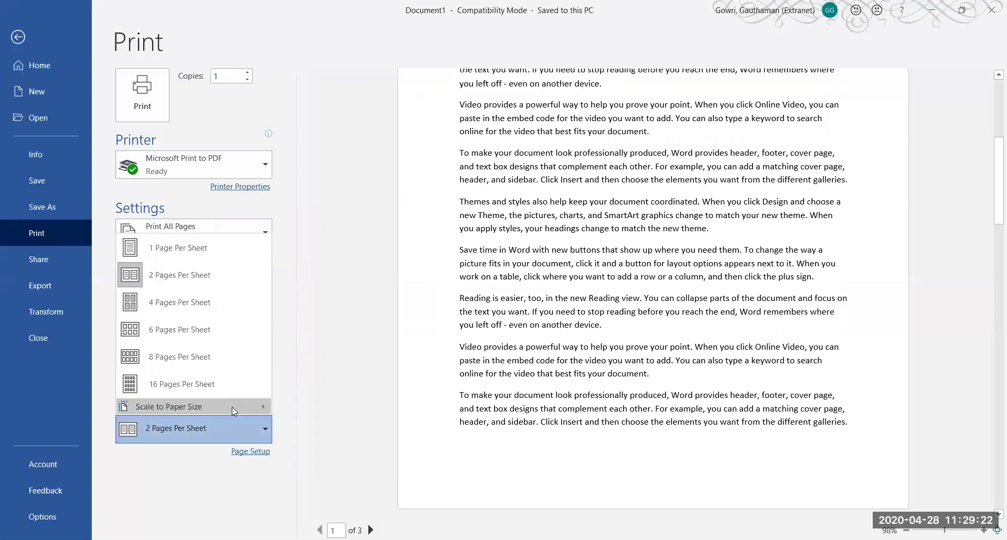
{"action": "mouse_move", "coordinate": [232, 407]}
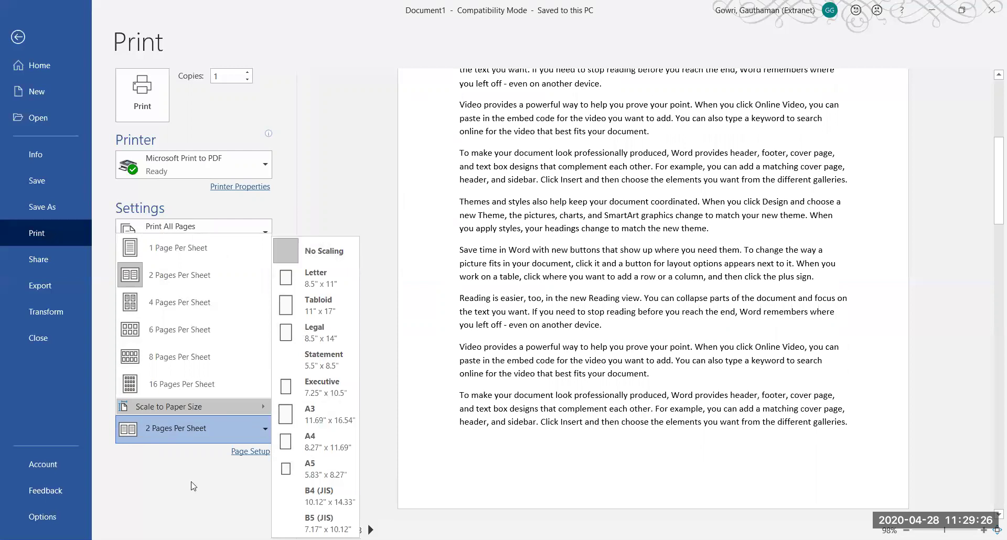
{"action": "left_click", "coordinate": [225, 421]}
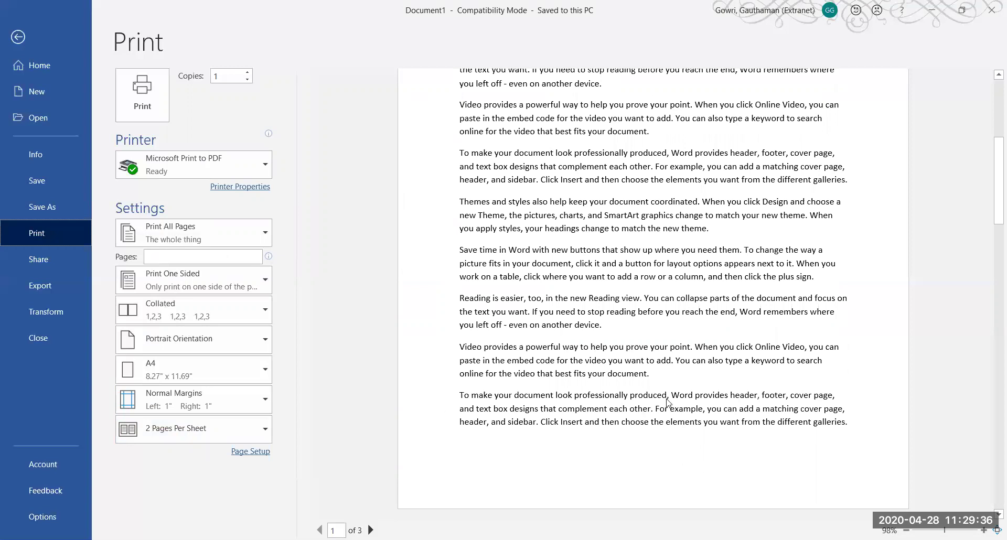
{"action": "left_click_drag", "start_coordinate": [993, 211], "coordinate": [993, 99]}
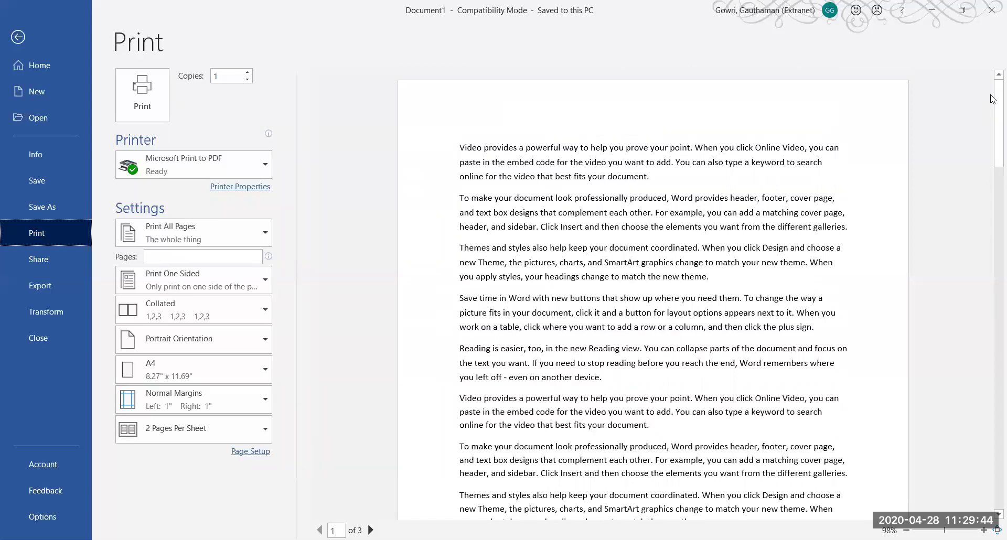
{"action": "left_click", "coordinate": [264, 436]}
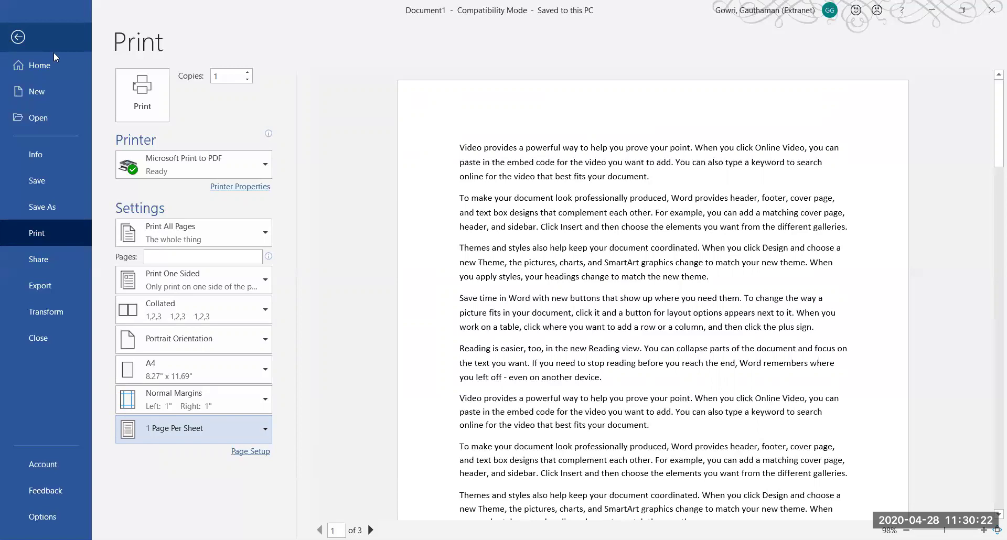
Glance at the margin and pages-per-sheet presets, then change the paper size from A4 to A3
{"action": "left_click", "coordinate": [247, 404]}
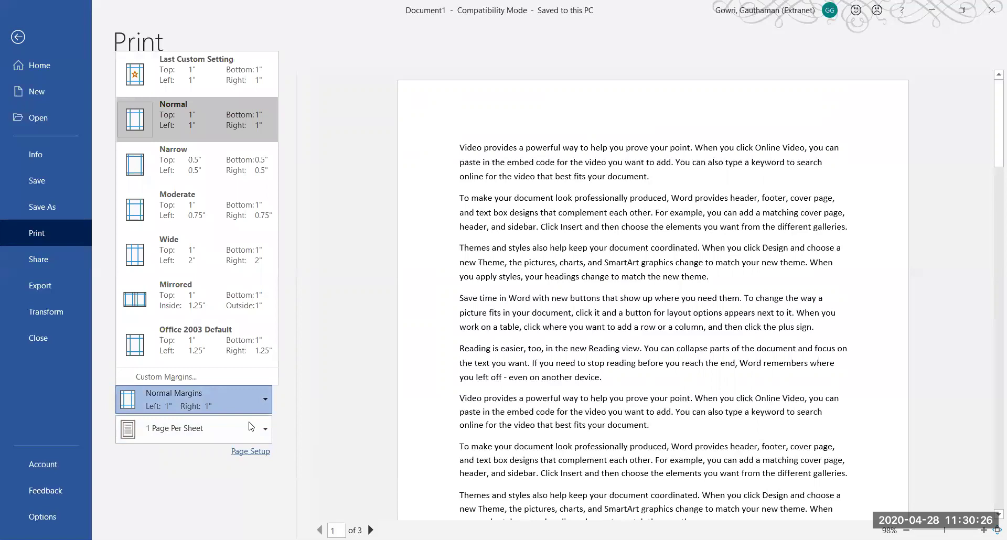
{"action": "left_click", "coordinate": [251, 430]}
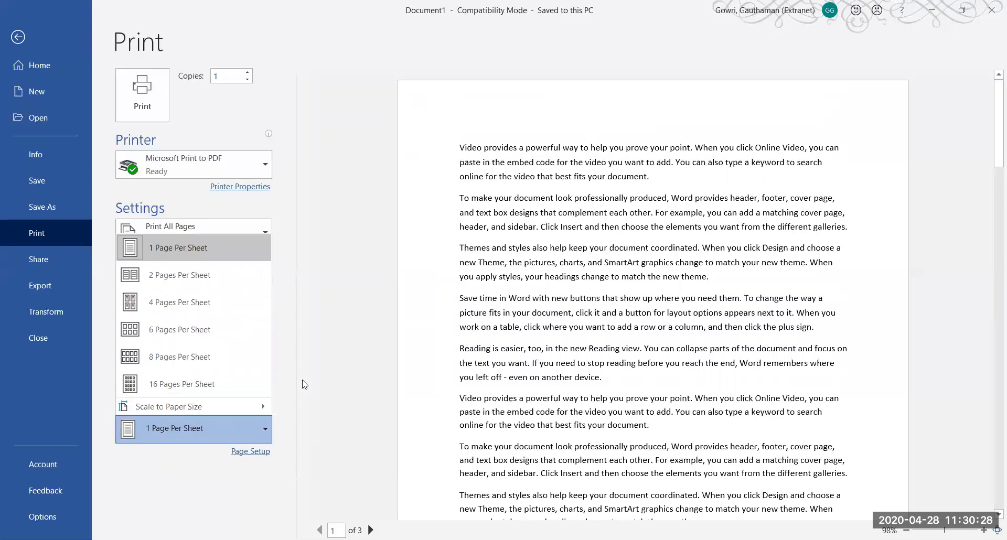
{"action": "left_click", "coordinate": [303, 384]}
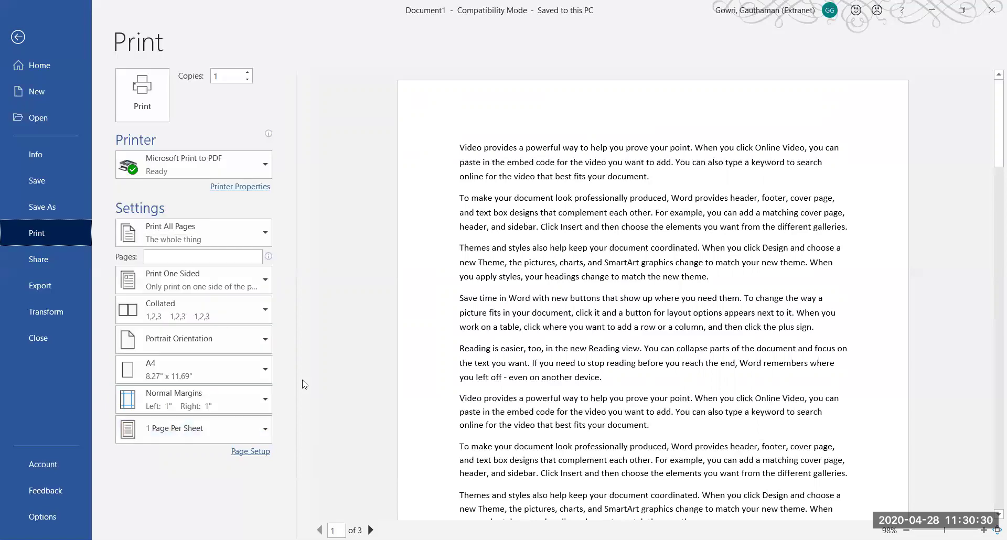
{"action": "left_click", "coordinate": [252, 364]}
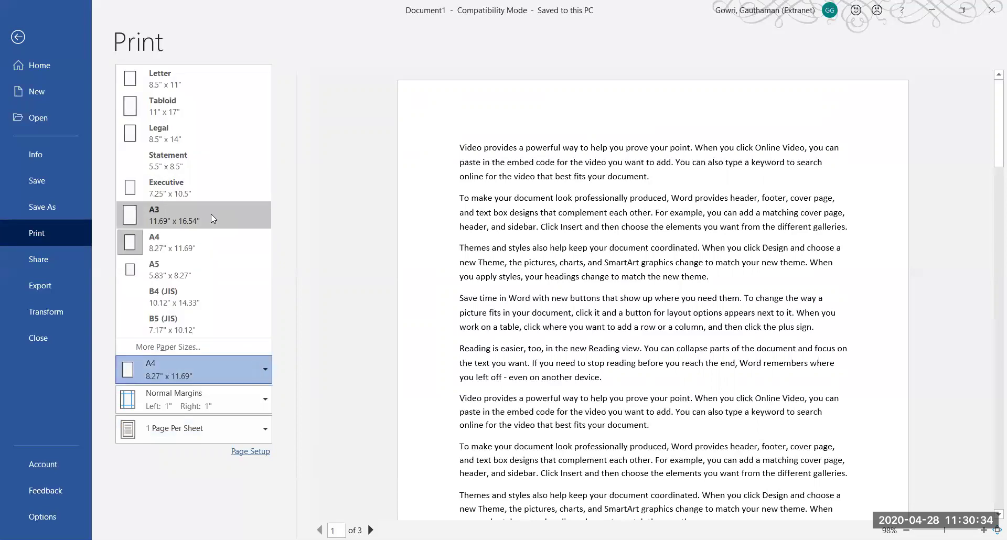
{"action": "left_click", "coordinate": [211, 215]}
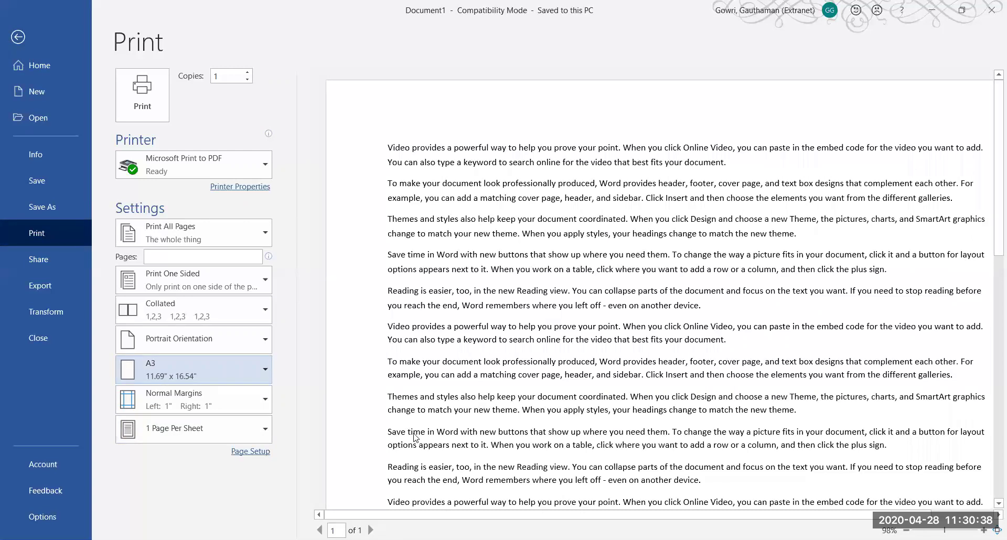
{"action": "mouse_move", "coordinate": [427, 516]}
{"action": "left_mouse_down"}
{"action": "mouse_move", "coordinate": [484, 517]}
{"action": "mouse_move", "coordinate": [433, 518]}
{"action": "mouse_move", "coordinate": [446, 517]}
{"action": "left_mouse_up"}
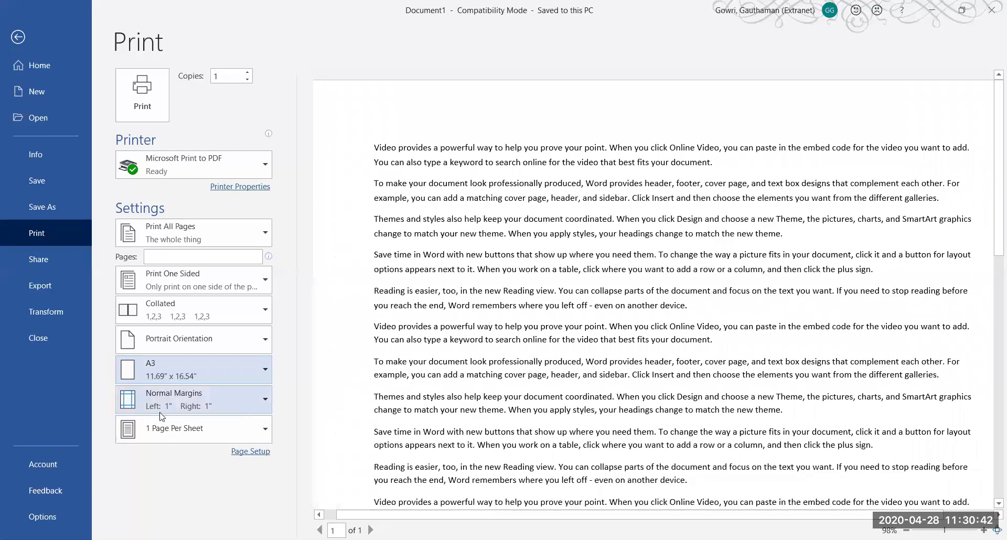
Scale the printout to A3 paper size via Pages Per Sheet
{"action": "left_click", "coordinate": [211, 431]}
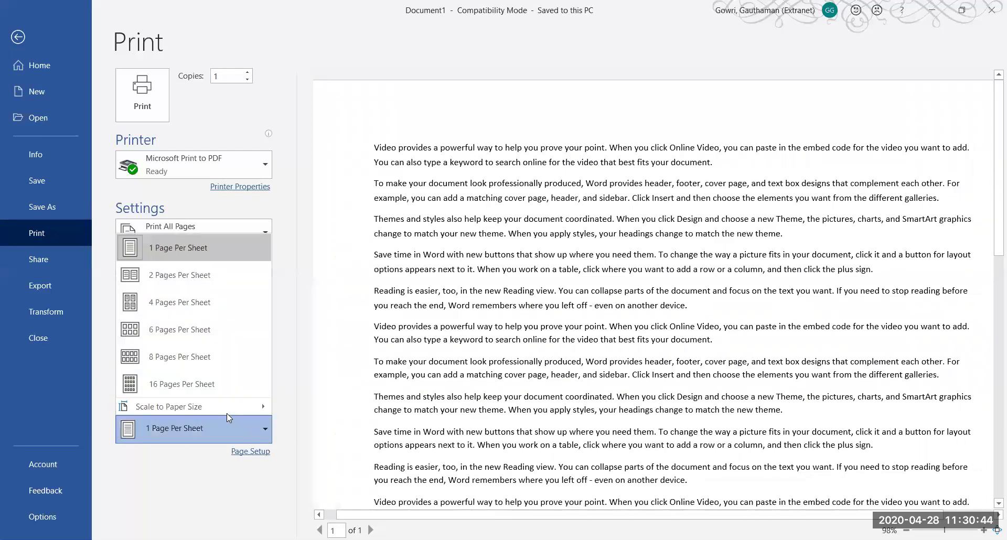
{"action": "mouse_move", "coordinate": [225, 407]}
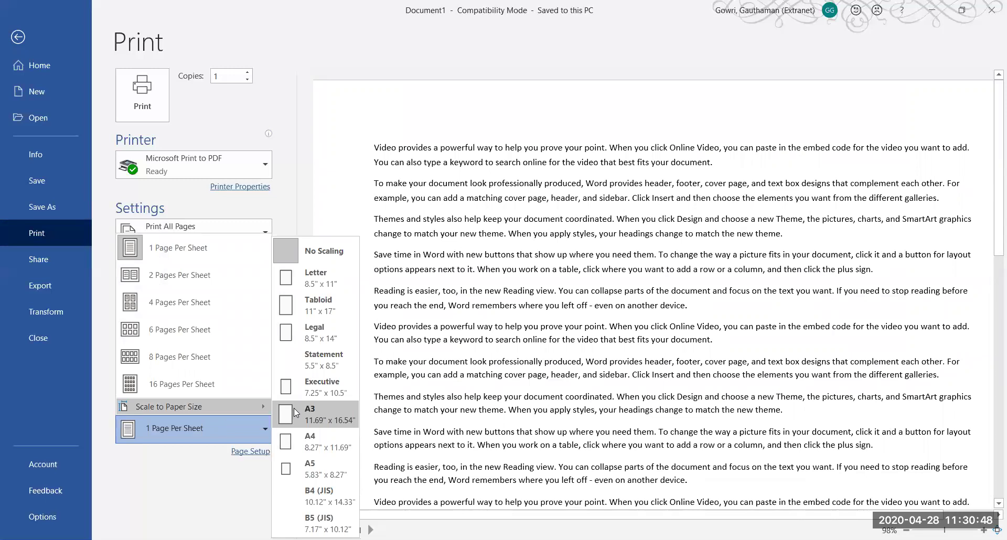
{"action": "left_click", "coordinate": [294, 411]}
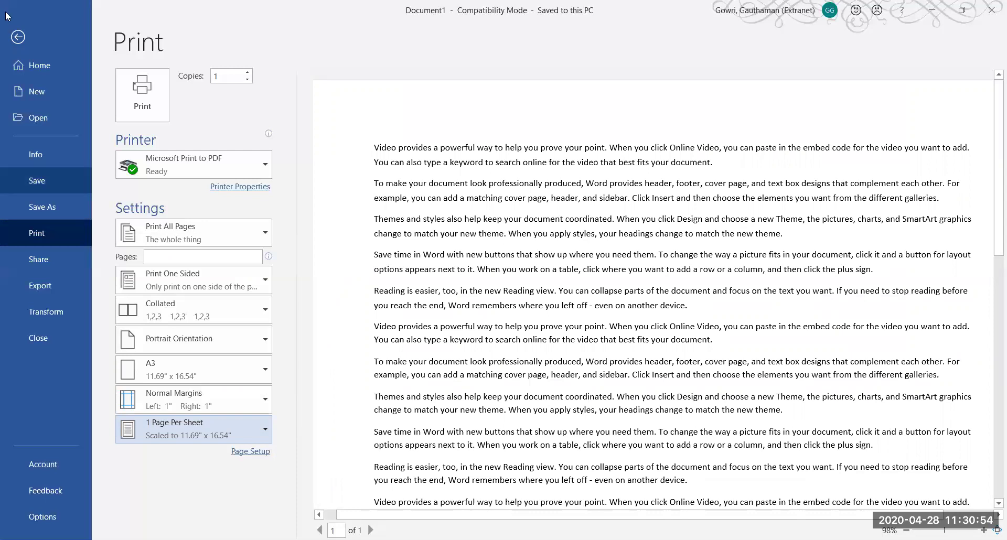
Leave Backstage and set the page size back to A4 from Layout > Size
{"action": "left_click", "coordinate": [18, 37]}
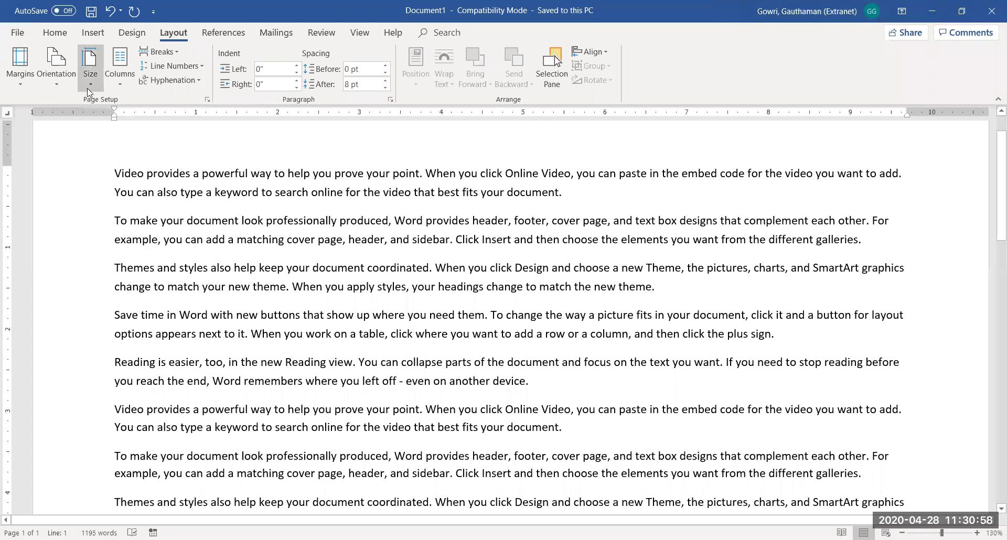
{"action": "left_click", "coordinate": [93, 86]}
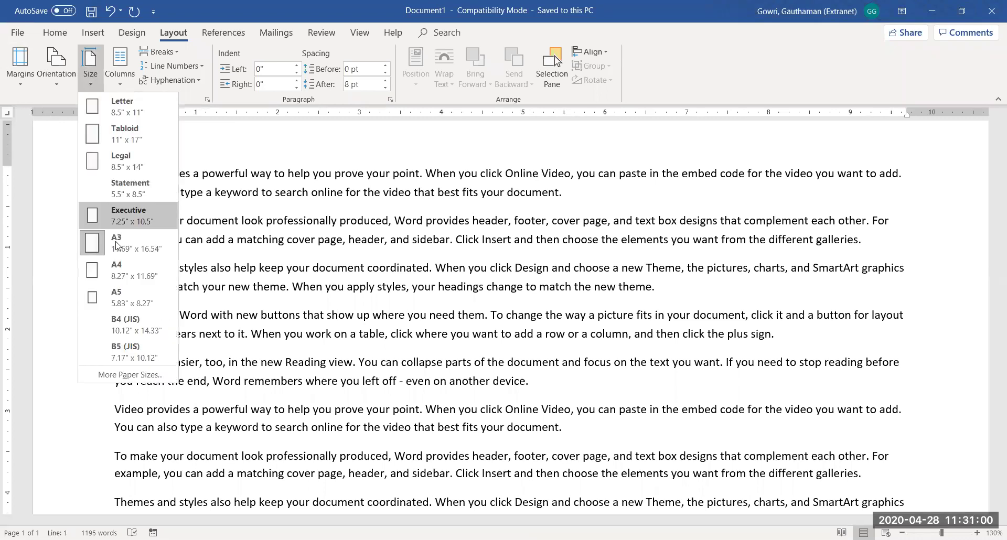
{"action": "left_click", "coordinate": [112, 268]}
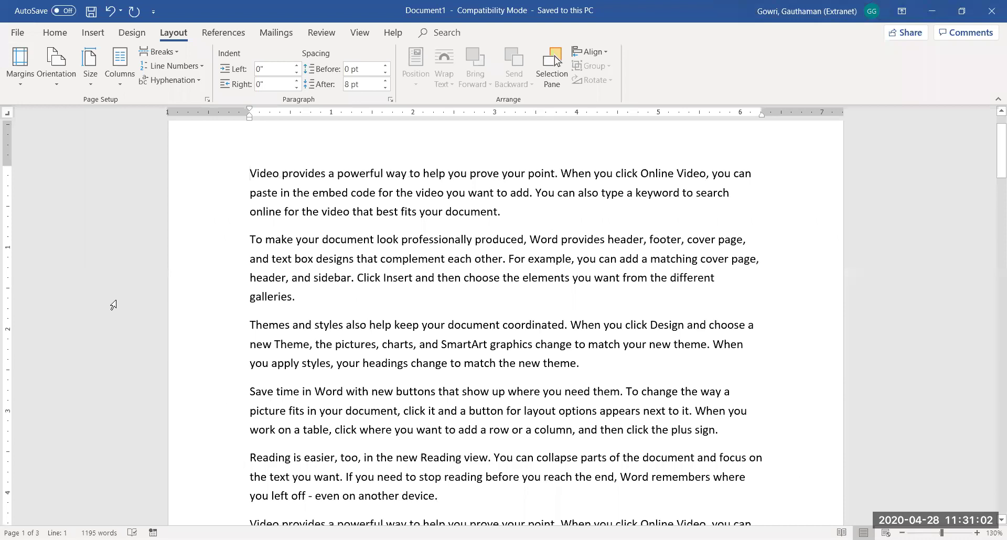
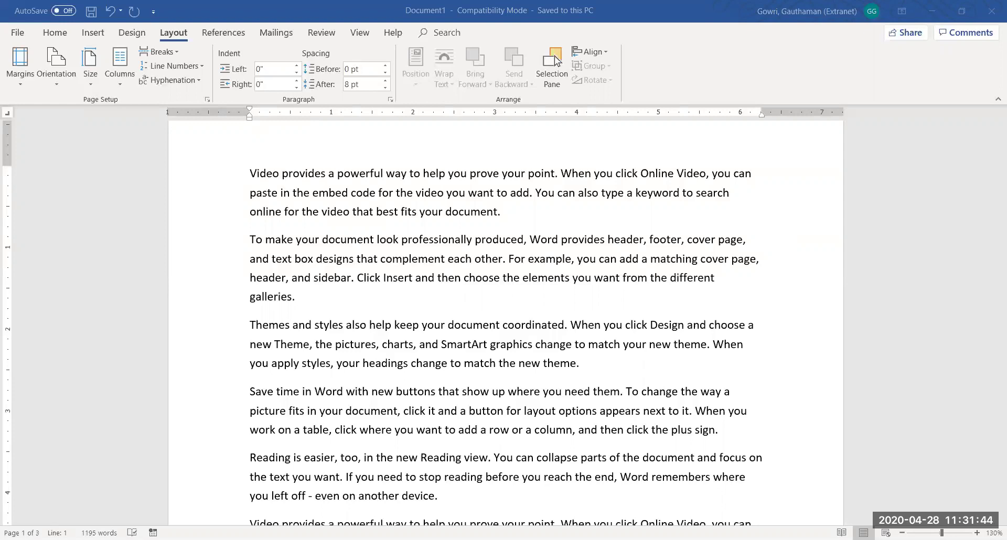
Switch from Document1 to the word_breaks_practice report, showing its page 2 text
{"action": "left_click_drag", "start_coordinate": [1001, 172], "coordinate": [1001, 172]}
{"action": "key", "text": "alt+Tab"}
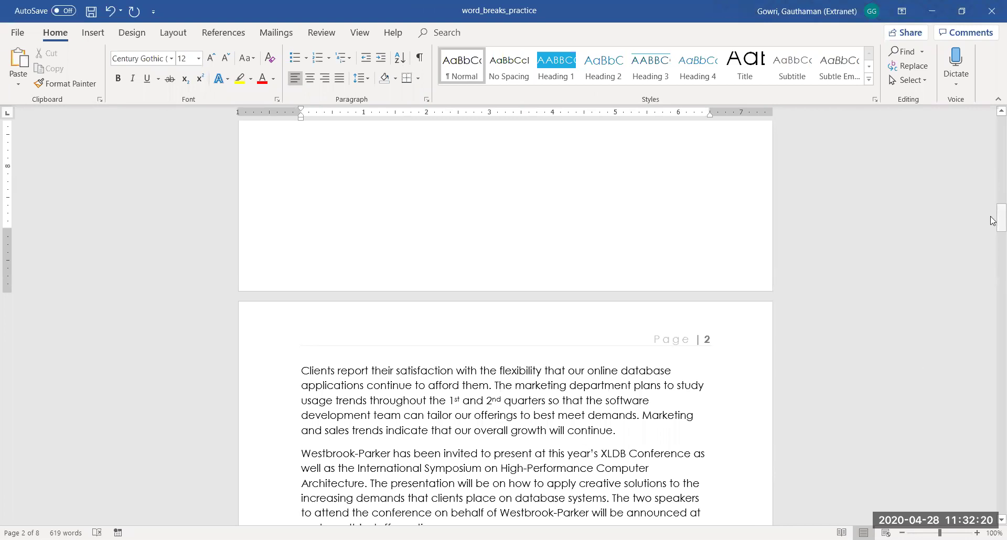
Scroll the Executive Summary page to see where its text ends before the empty space
{"action": "left_click_drag", "start_coordinate": [993, 220], "coordinate": [993, 187]}
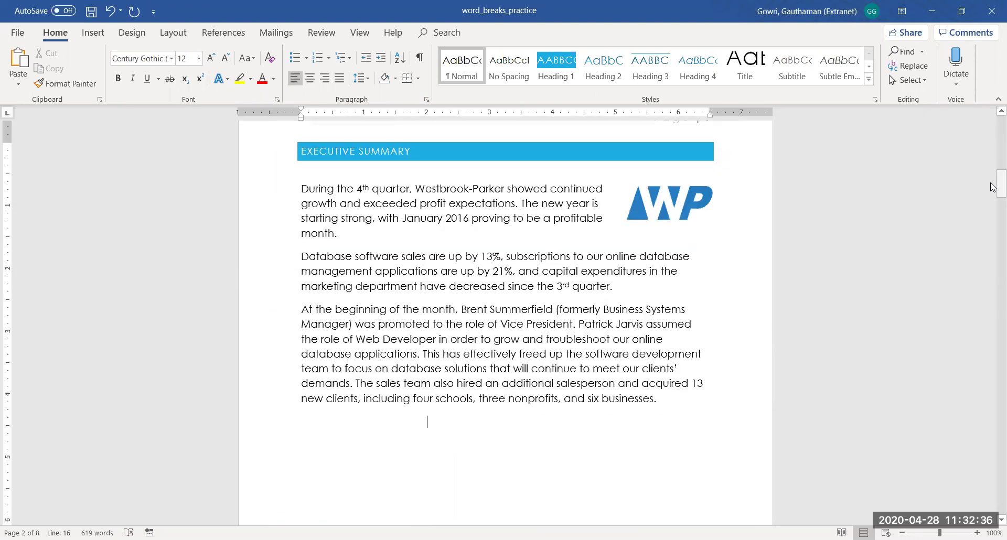
{"action": "mouse_move", "coordinate": [992, 187]}
{"action": "left_mouse_down"}
{"action": "mouse_move", "coordinate": [992, 233]}
{"action": "mouse_move", "coordinate": [992, 193]}
{"action": "left_mouse_up"}
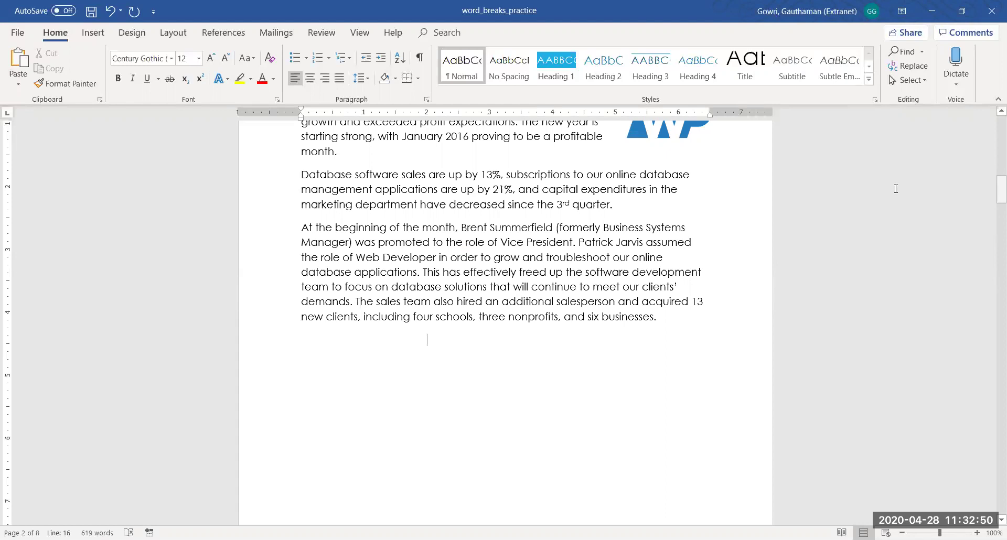
Show formatting marks and delete the page break after the Executive Summary
{"action": "left_click", "coordinate": [419, 58]}
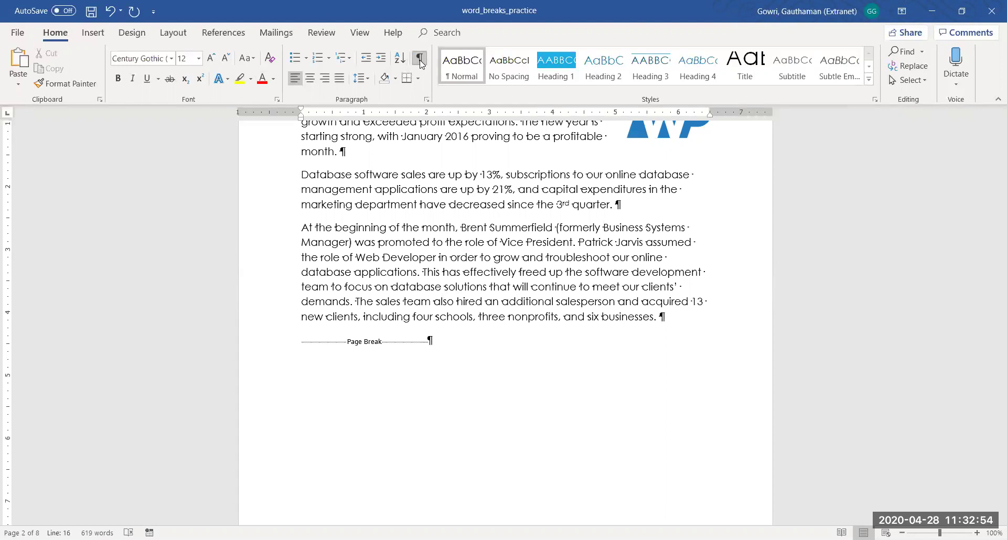
{"action": "left_click_drag", "start_coordinate": [429, 341], "coordinate": [303, 339]}
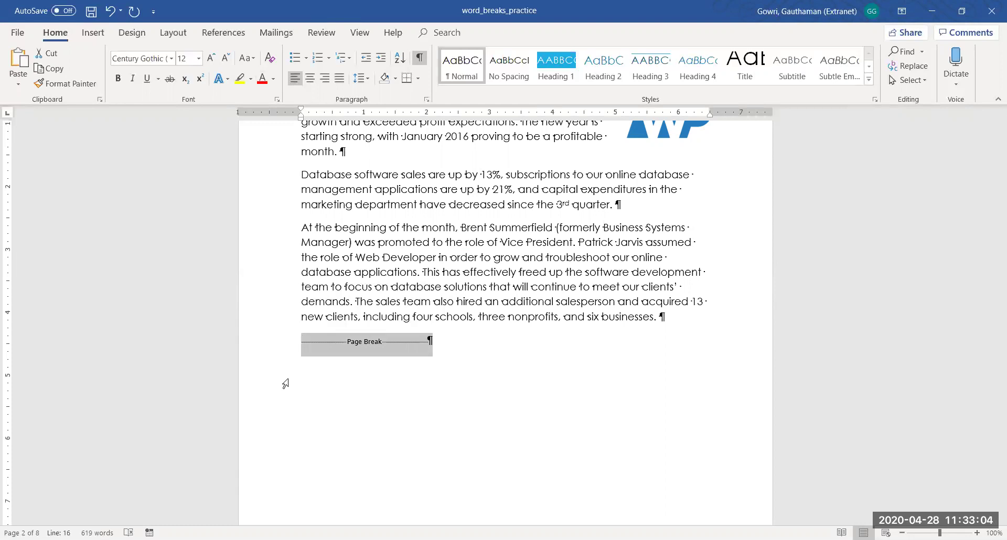
{"action": "key", "text": "Delete"}
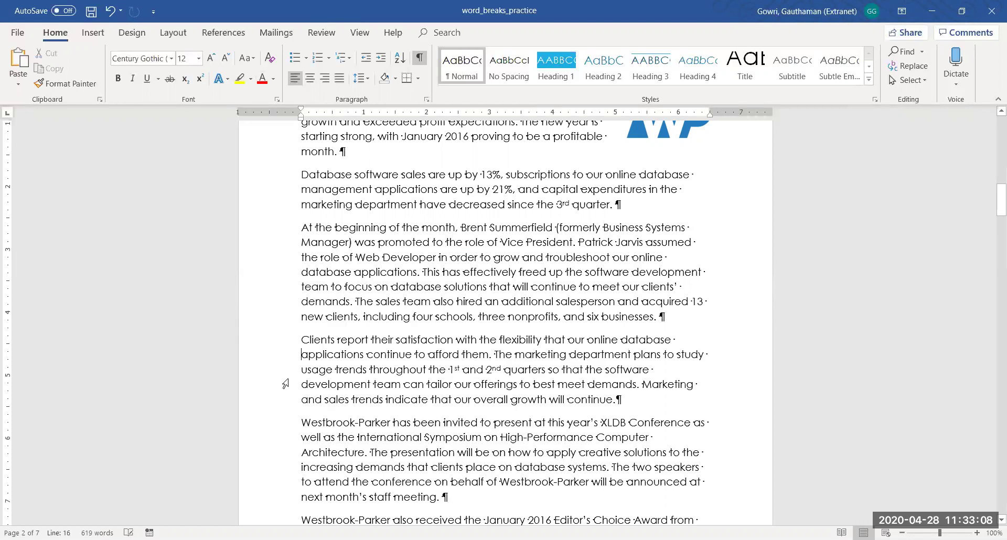
Place the insertion point at the end of the paragraph ending 'six businesses.'
{"action": "scroll", "coordinate": [286, 384], "scroll_direction": "down", "scroll_amount": 15}
{"action": "scroll", "coordinate": [285, 384], "scroll_direction": "up", "scroll_amount": 8}
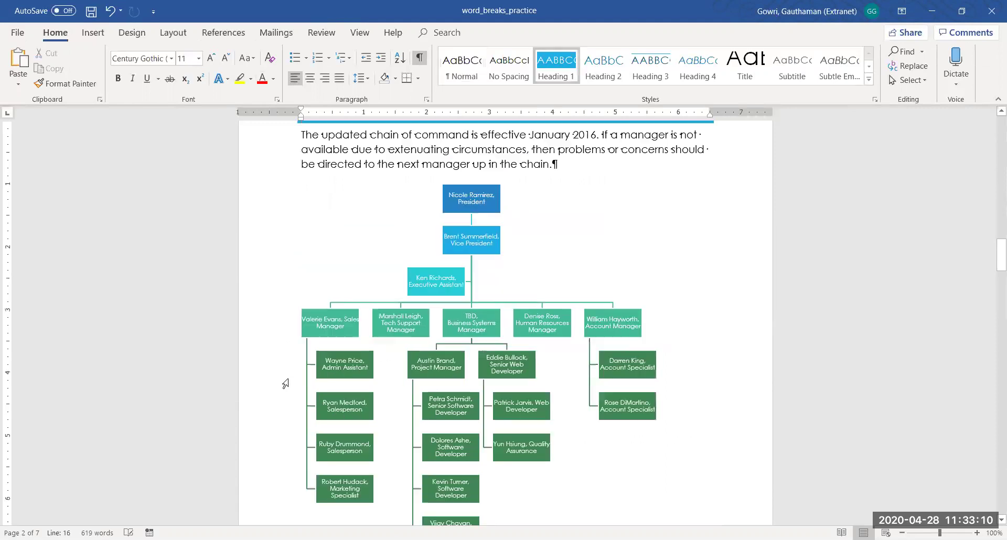
{"action": "scroll", "coordinate": [285, 384], "scroll_direction": "up", "scroll_amount": 12}
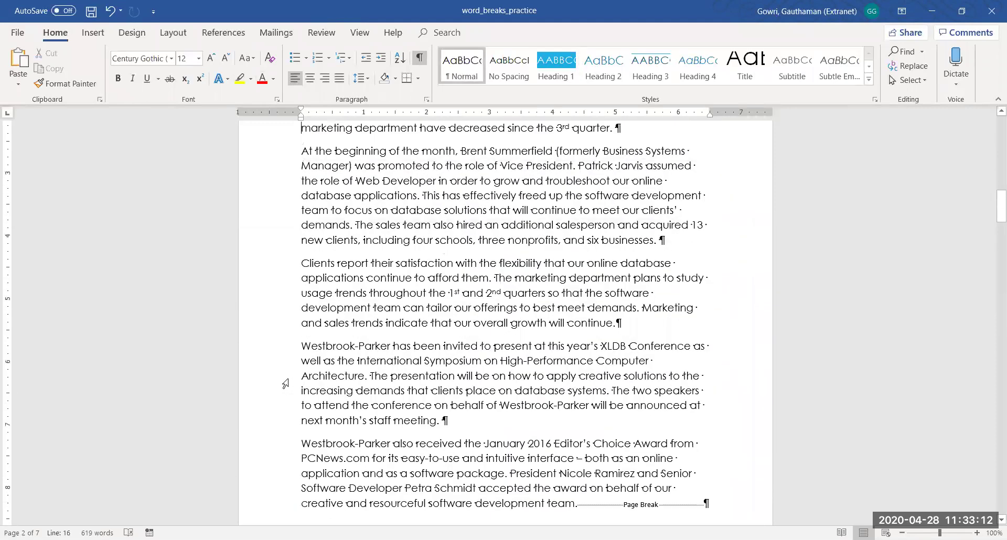
{"action": "scroll", "coordinate": [285, 384], "scroll_direction": "down", "scroll_amount": 8}
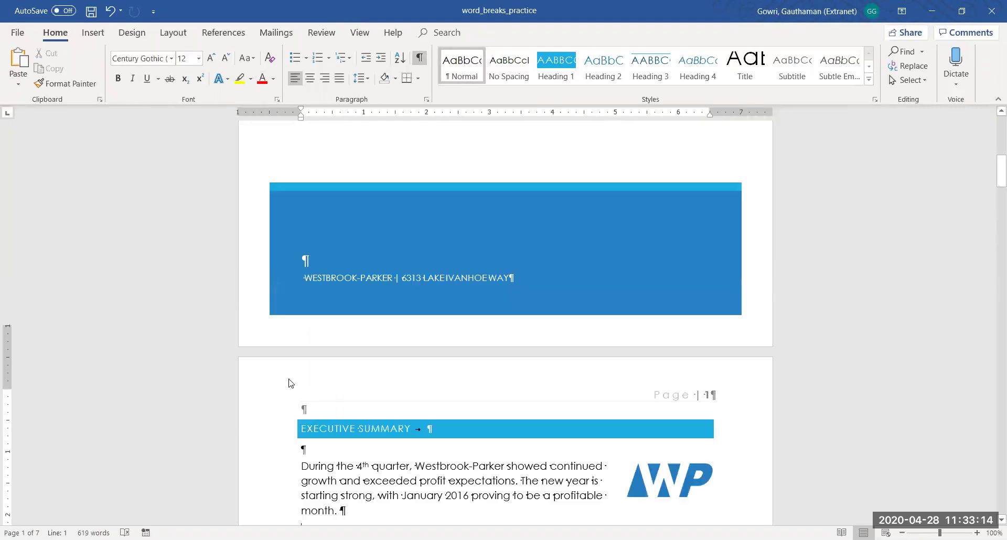
{"action": "scroll", "coordinate": [285, 384], "scroll_direction": "down", "scroll_amount": 4}
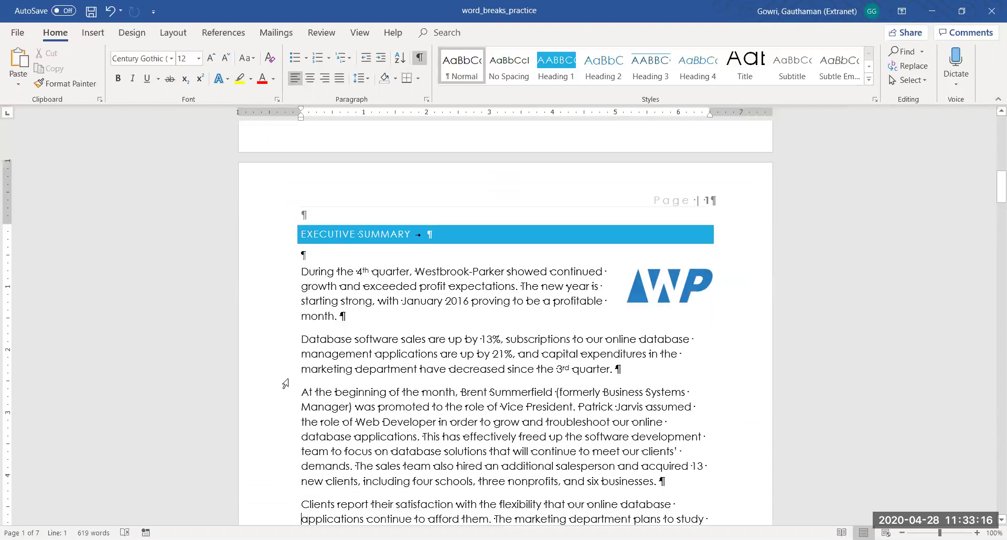
{"action": "scroll", "coordinate": [286, 383], "scroll_direction": "down", "scroll_amount": 1}
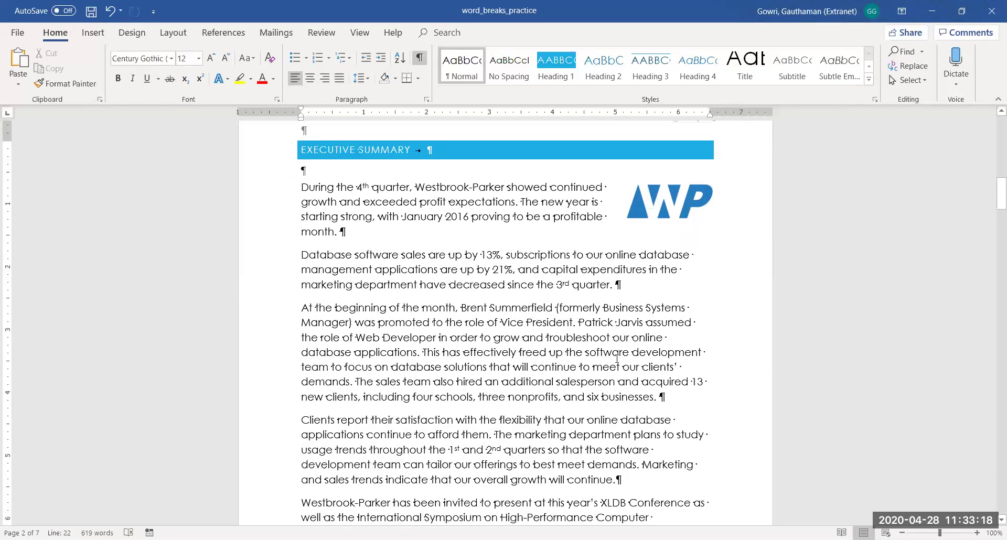
{"action": "left_click", "coordinate": [658, 397]}
Add blank lines before the Clients paragraph, then remove one of them
{"action": "left_click", "coordinate": [303, 420]}
{"action": "key", "text": "Return"}
{"action": "key", "text": "Return"}
{"action": "key", "text": "Return"}
{"action": "key", "text": "Return"}
{"action": "key", "text": "Return"}
{"action": "key", "text": "Return"}
{"action": "key", "text": "Return"}
{"action": "key", "text": "Return"}
{"action": "key", "text": "Return"}
{"action": "key", "text": "Return"}
{"action": "key", "text": "Return"}
{"action": "key", "text": "Return"}
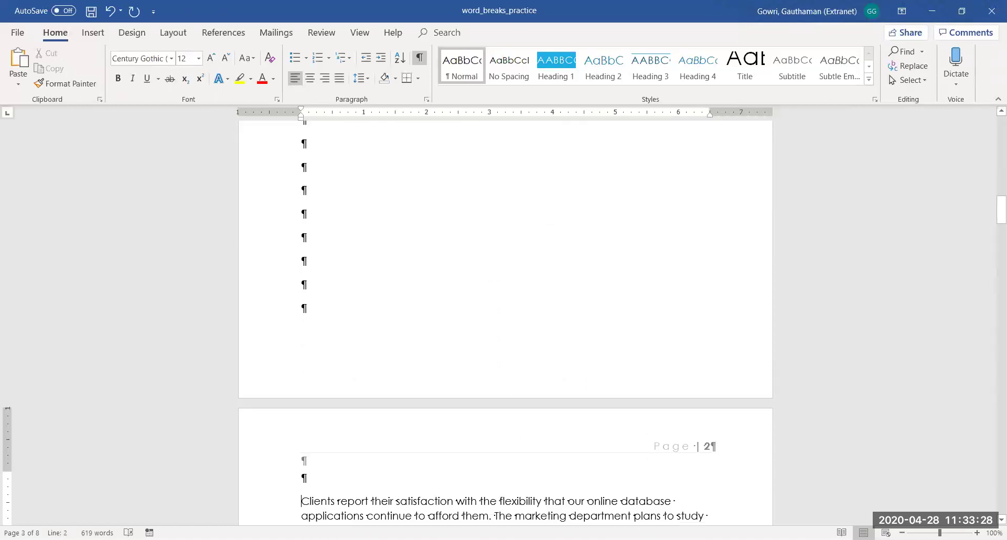
{"action": "key", "text": "BackSpace"}
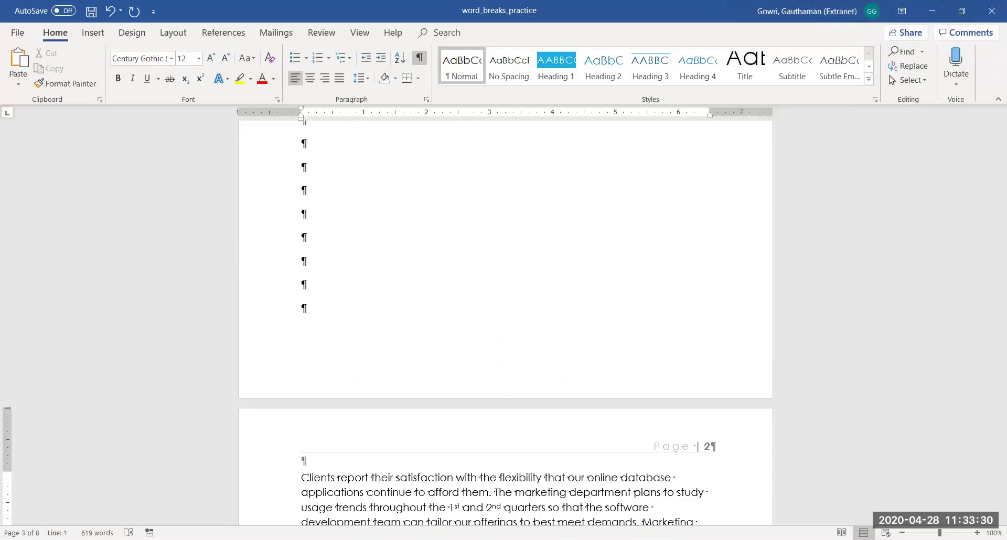
{"action": "left_click", "coordinate": [303, 308]}
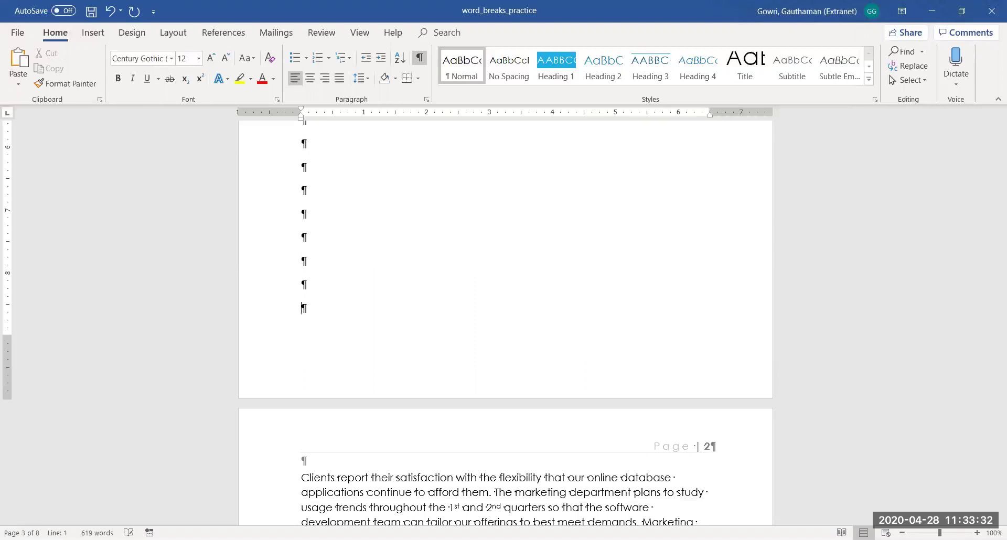
{"action": "scroll", "coordinate": [504, 315], "scroll_direction": "up", "scroll_amount": 5}
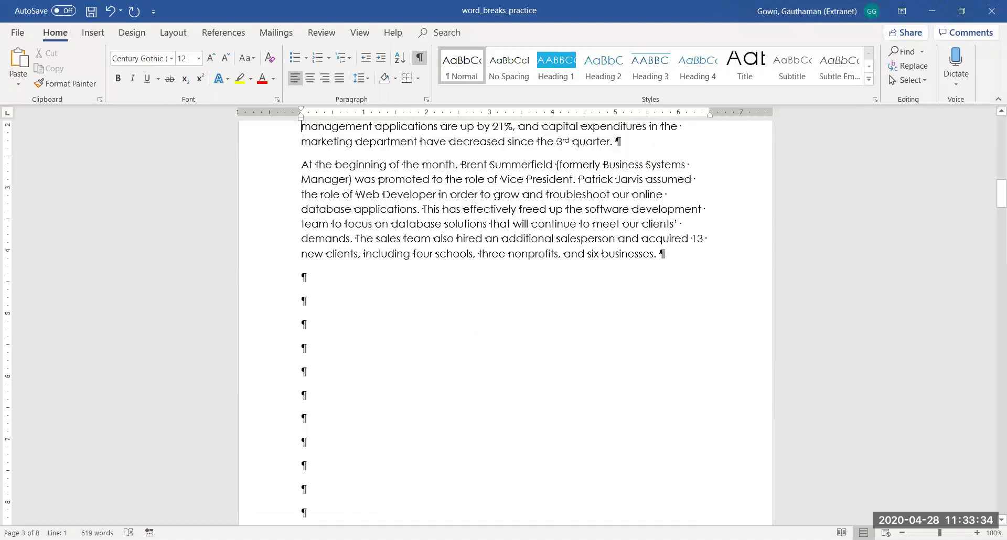
{"action": "key", "text": "Up"}
{"action": "key", "text": "Up"}
{"action": "key", "text": "Up"}
{"action": "key", "text": "Up"}
{"action": "key", "text": "Up"}
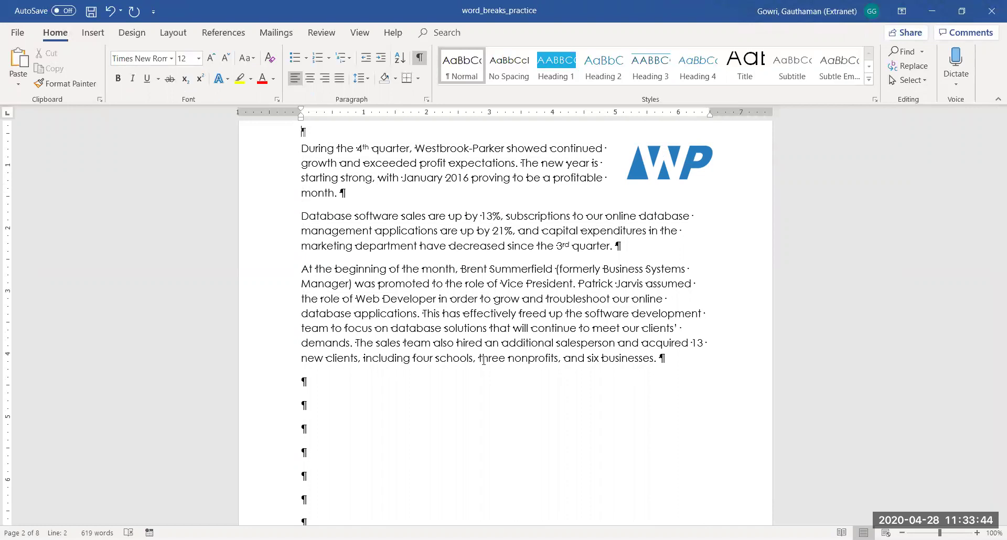
Undo an accidental text deletion, then delete the blank paragraphs before Clients
{"action": "left_click_drag", "start_coordinate": [302, 269], "coordinate": [669, 297]}
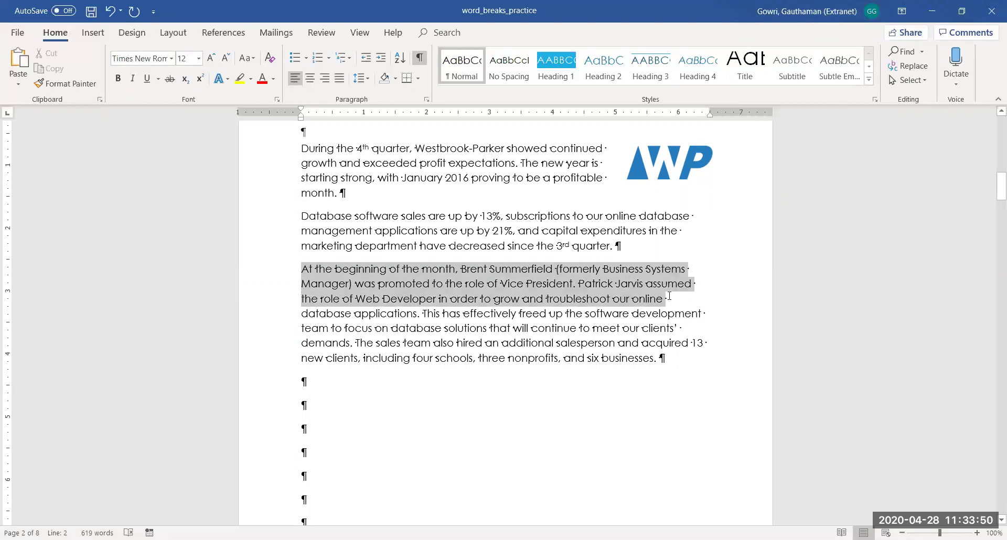
{"action": "key", "text": "Delete"}
{"action": "scroll", "coordinate": [669, 296], "scroll_direction": "down", "scroll_amount": 10}
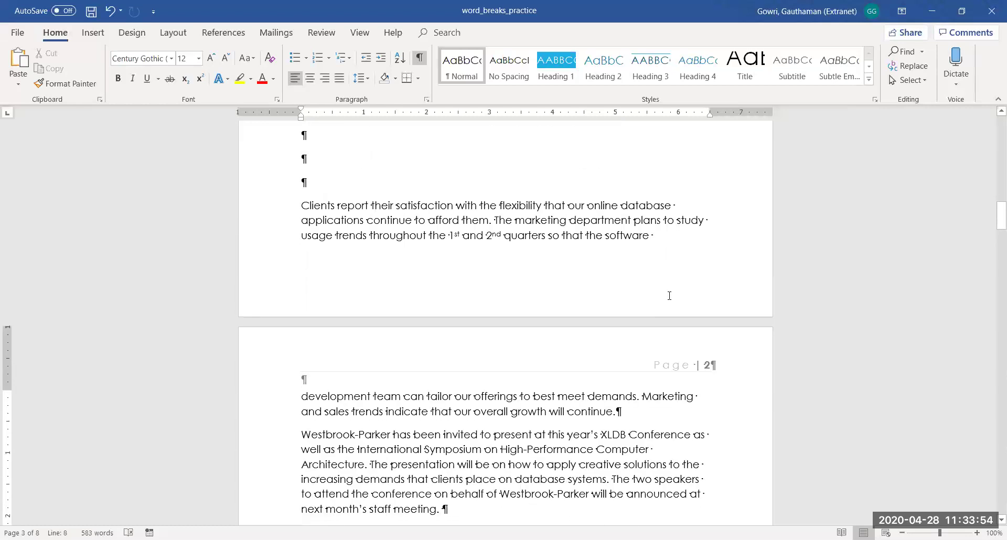
{"action": "key", "text": "ctrl+z"}
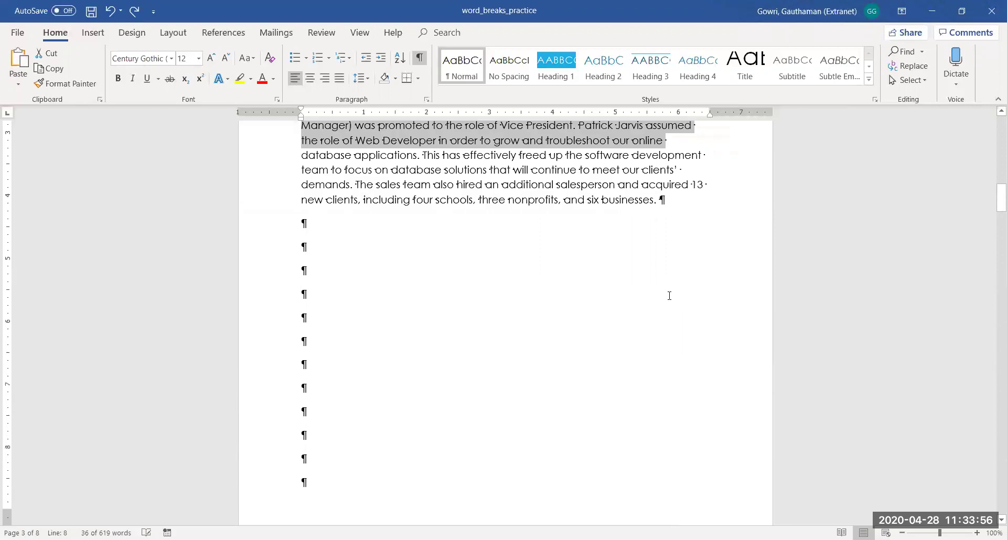
{"action": "key", "text": "Up"}
{"action": "key", "text": "Up"}
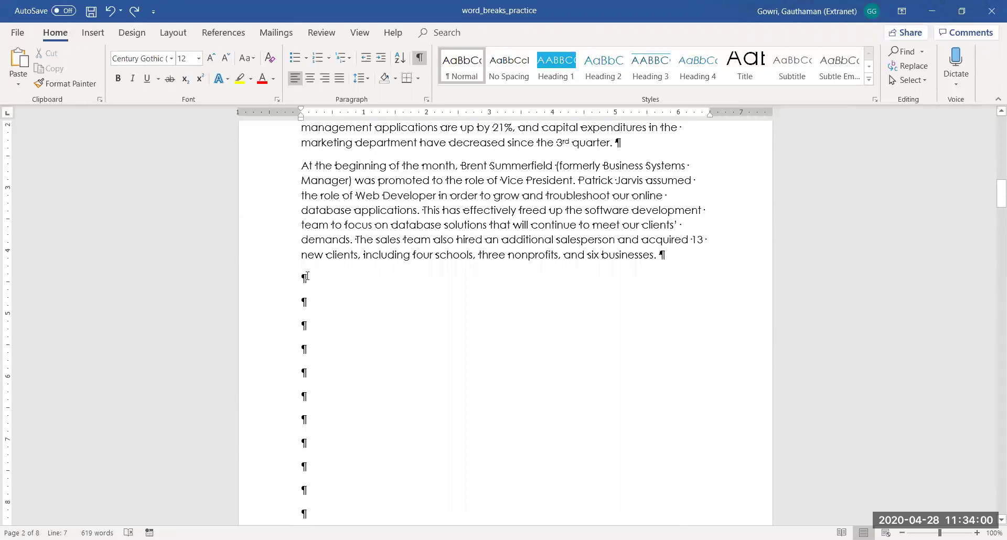
{"action": "left_click_drag", "start_coordinate": [302, 276], "coordinate": [308, 488]}
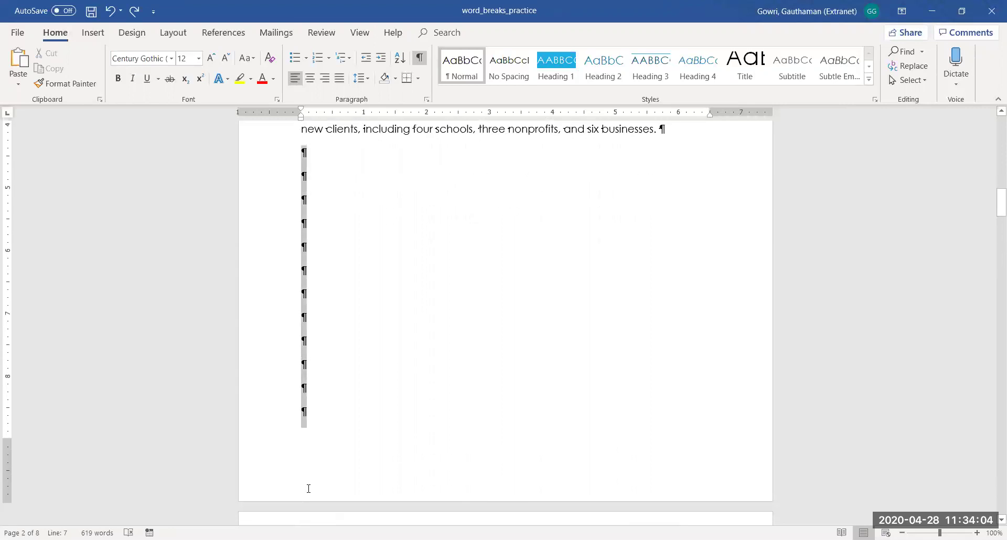
{"action": "key", "text": "Delete"}
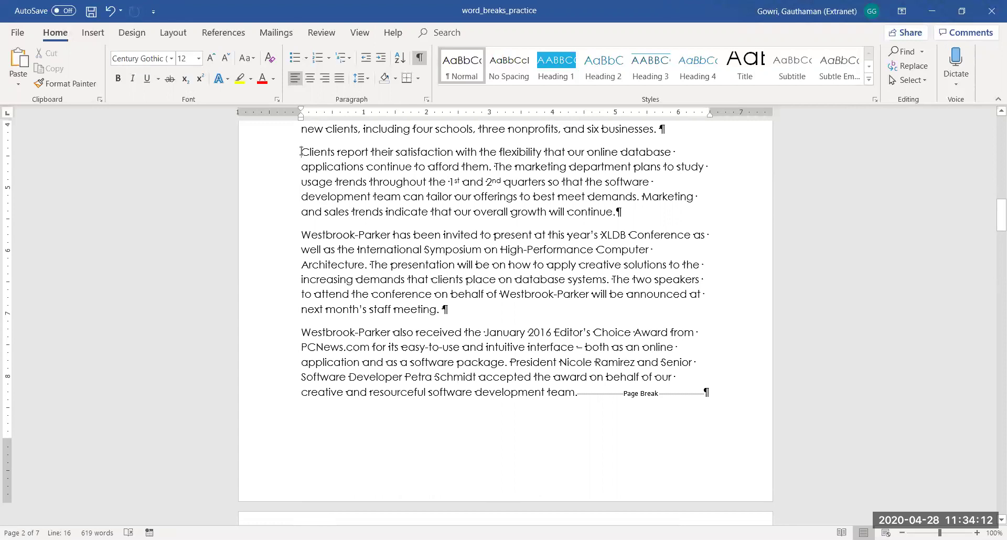
{"action": "left_click", "coordinate": [97, 34]}
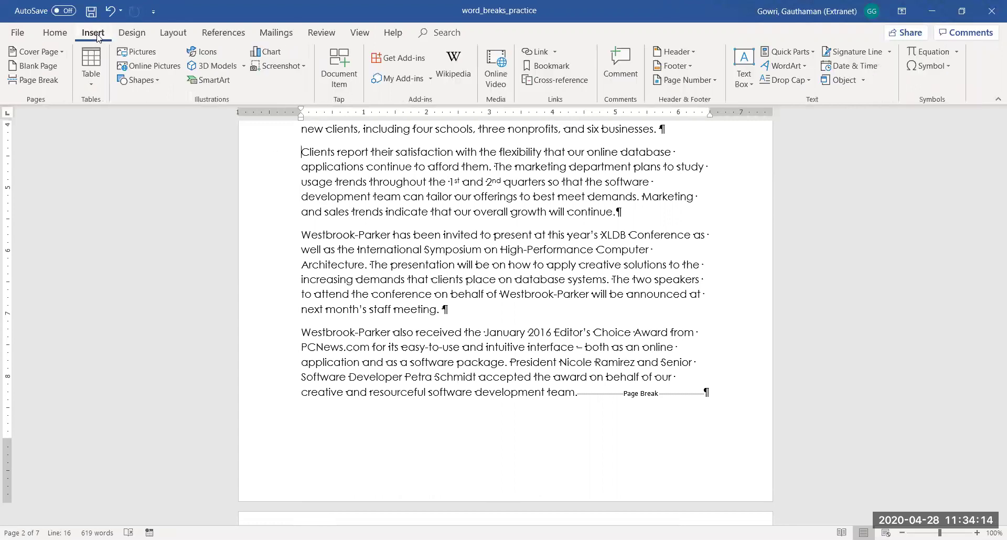
Insert a Layout > Breaks page break so 'Clients report…' starts on a new page
{"action": "left_click", "coordinate": [163, 35]}
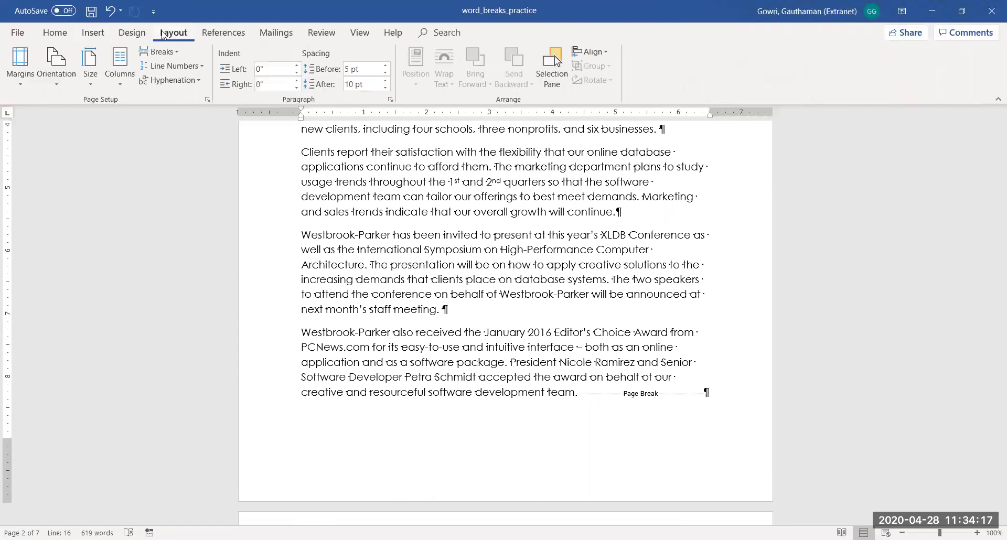
{"action": "left_click", "coordinate": [176, 53]}
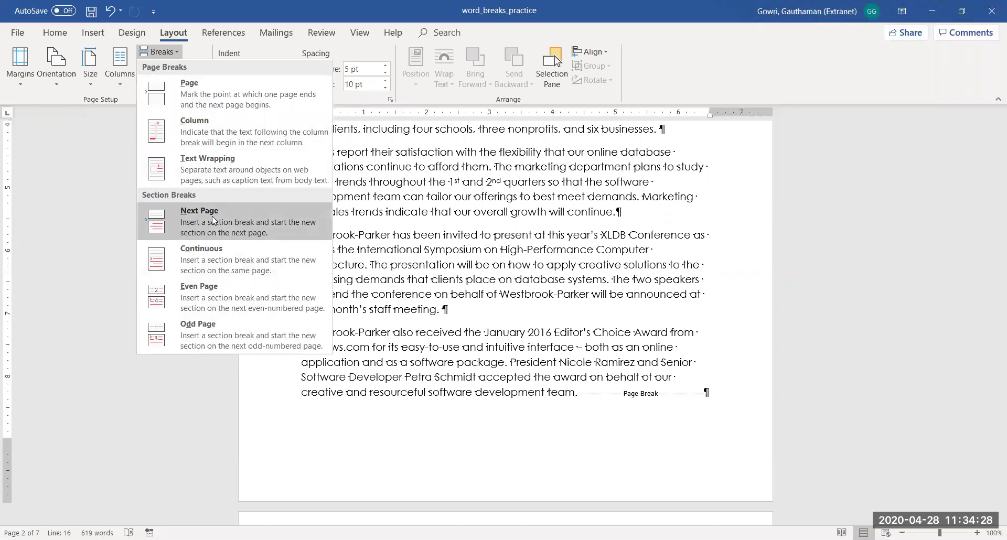
{"action": "left_click", "coordinate": [232, 98]}
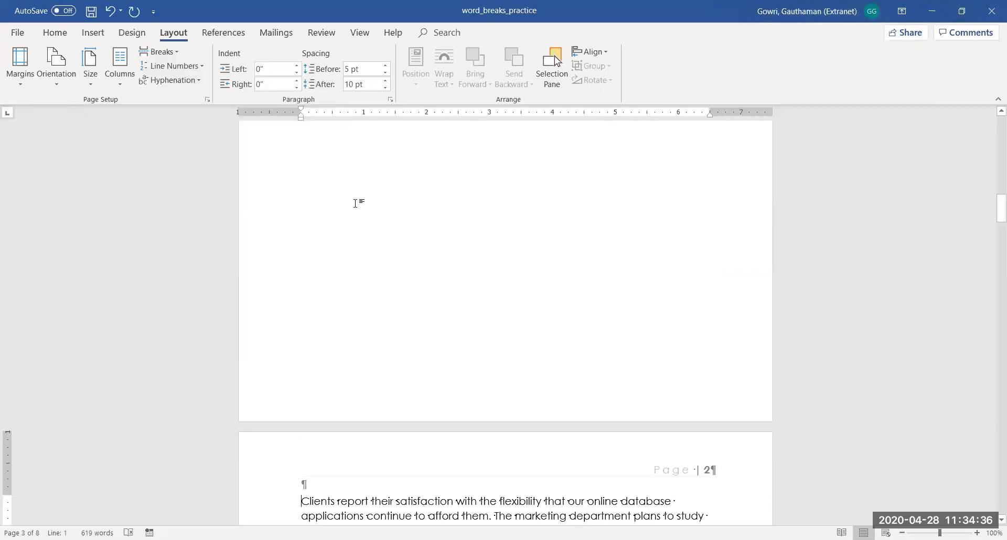
{"action": "key", "text": "Up"}
{"action": "key", "text": "Up"}
{"action": "key", "text": "Up"}
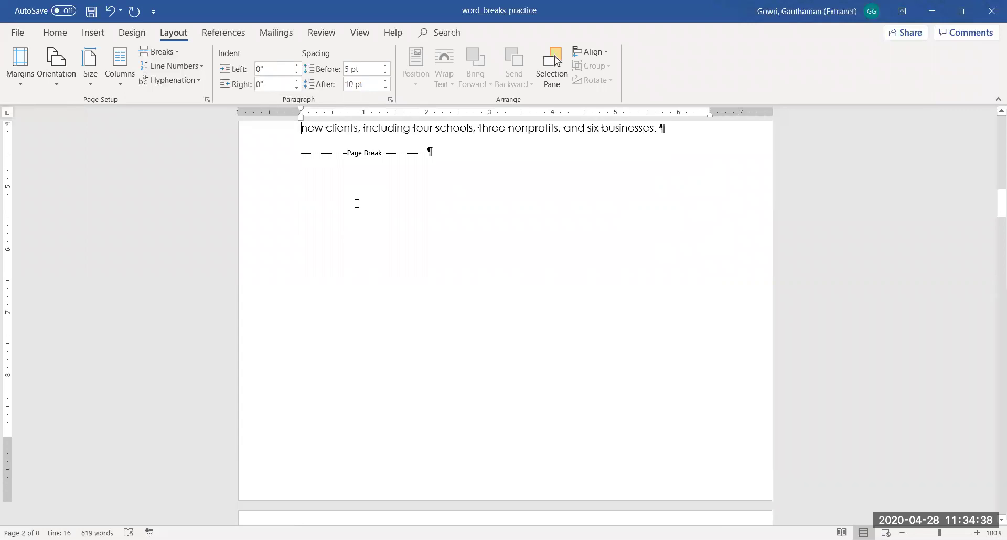
{"action": "key", "text": "Up"}
Delete the opening sentences of the 'At the beginning' paragraph, then restore them with undo
{"action": "left_click_drag", "start_coordinate": [302, 167], "coordinate": [679, 191]}
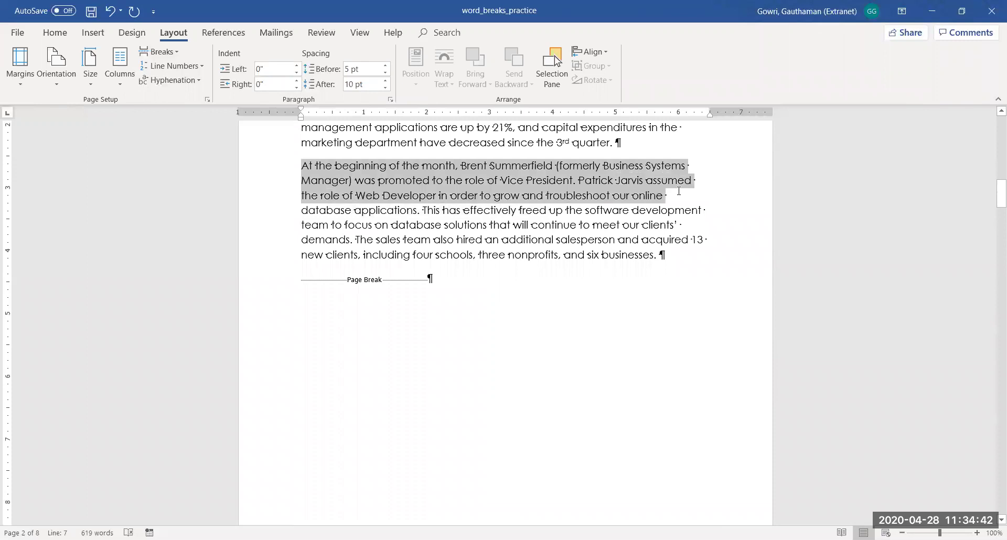
{"action": "key", "text": "Delete"}
{"action": "key", "text": "Down"}
{"action": "scroll", "coordinate": [678, 191], "scroll_direction": "down", "scroll_amount": 8}
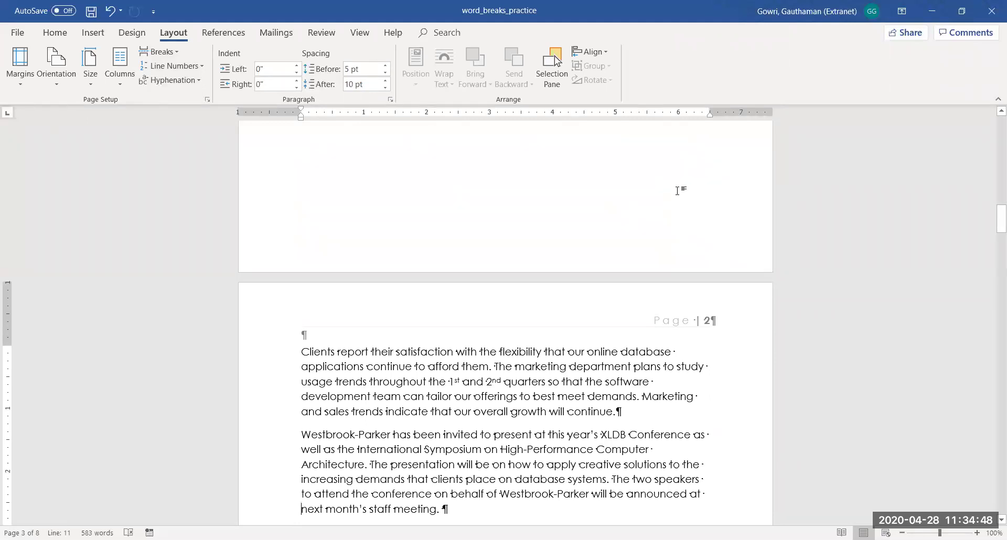
{"action": "key", "text": "ctrl+z"}
{"action": "key", "text": "Up"}
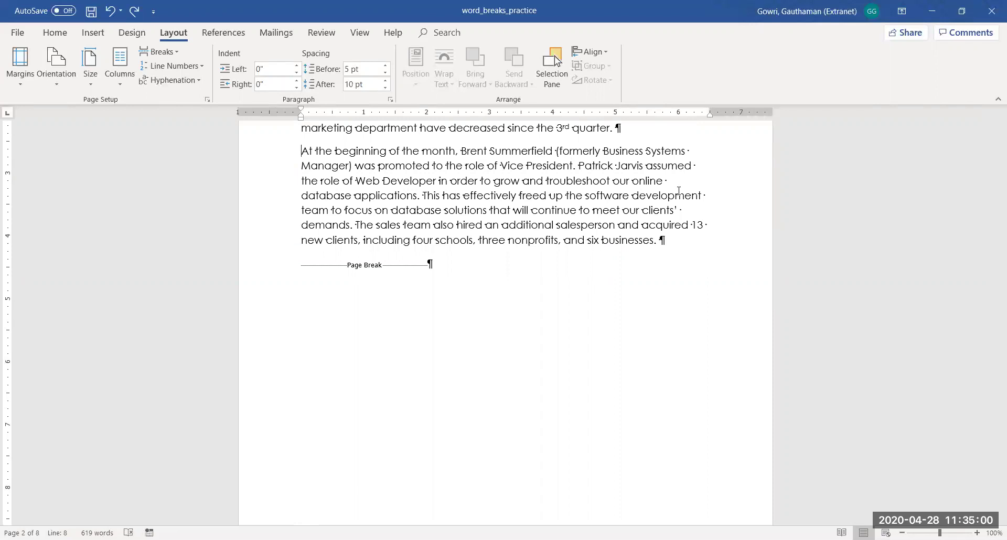
Move down past the client table to the MONTHLY REVENUE heading
{"action": "scroll", "coordinate": [678, 190], "scroll_direction": "down", "scroll_amount": 15}
{"action": "key", "text": "Down"}
{"action": "key", "text": "Down"}
{"action": "key", "text": "Down"}
{"action": "key", "text": "Down"}
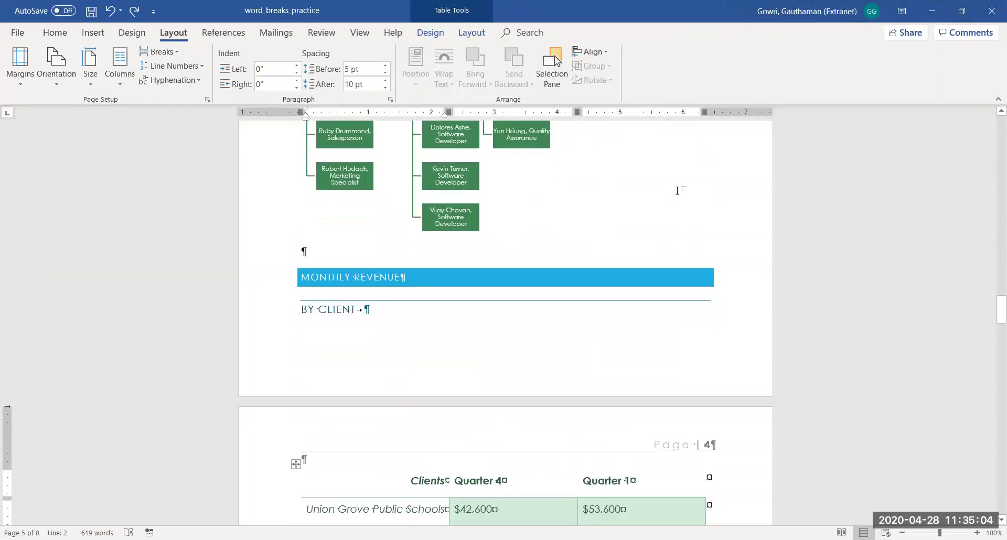
{"action": "key", "text": "Up"}
{"action": "key", "text": "Up"}
{"action": "key", "text": "Up"}
{"action": "key", "text": "Up"}
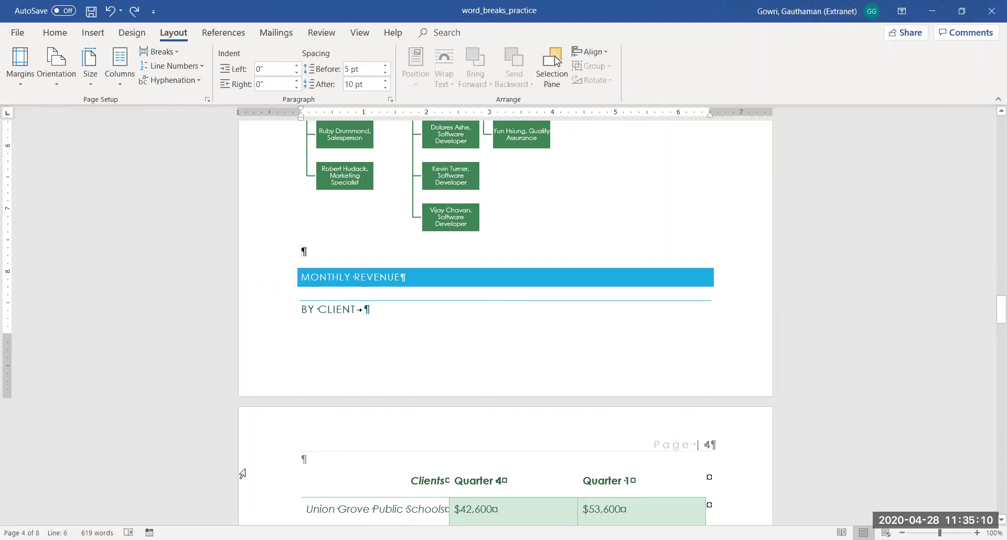
{"action": "key", "text": "Down"}
{"action": "key", "text": "Down"}
{"action": "key", "text": "Down"}
{"action": "key", "text": "Down"}
{"action": "key", "text": "Down"}
{"action": "key", "text": "Down"}
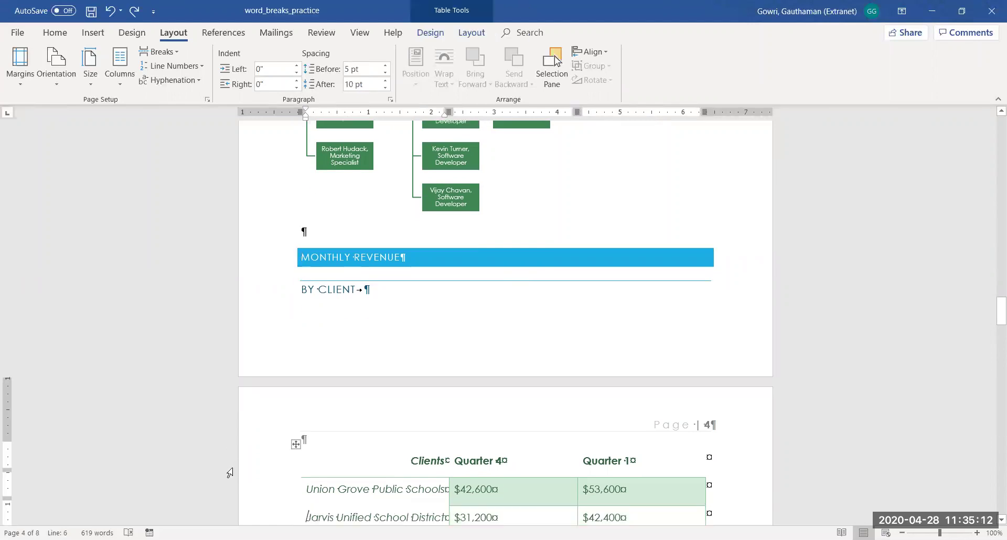
{"action": "key", "text": "Down"}
{"action": "key", "text": "Down"}
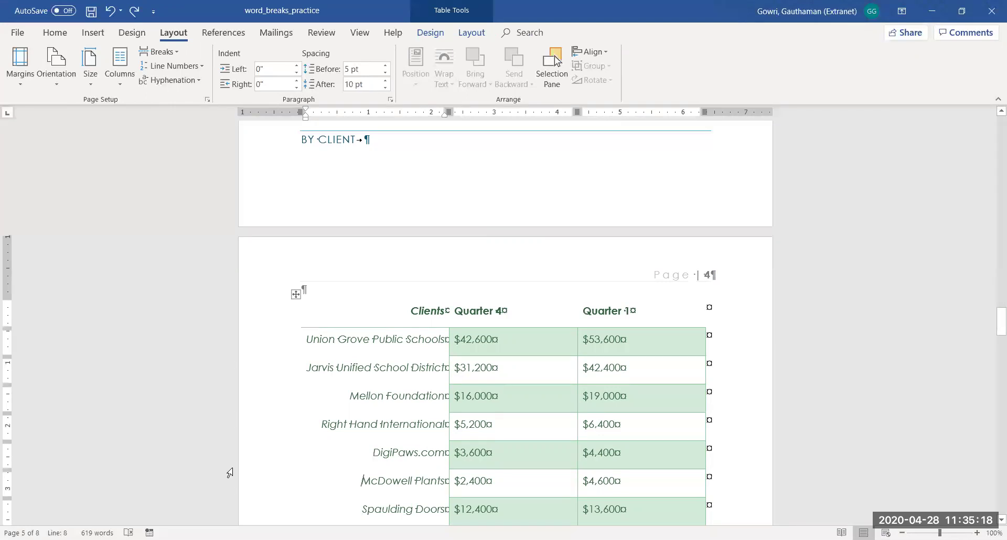
{"action": "key", "text": "Up"}
{"action": "key", "text": "Up"}
{"action": "key", "text": "Up"}
{"action": "key", "text": "Up"}
{"action": "key", "text": "Up"}
{"action": "key", "text": "Up"}
{"action": "key", "text": "Up"}
{"action": "key", "text": "Up"}
{"action": "key", "text": "Up"}
{"action": "key", "text": "Up"}
{"action": "key", "text": "Up"}
{"action": "key", "text": "Up"}
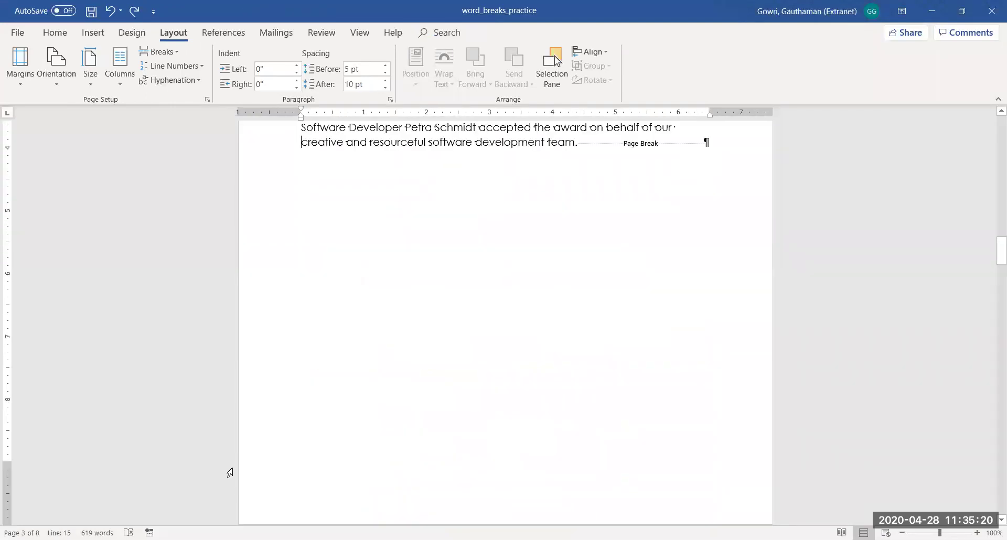
{"action": "key", "text": "Down"}
{"action": "key", "text": "Down"}
{"action": "key", "text": "Down"}
{"action": "key", "text": "Down"}
{"action": "key", "text": "Down"}
{"action": "key", "text": "Down"}
{"action": "key", "text": "Down"}
{"action": "key", "text": "Down"}
{"action": "key", "text": "Down"}
{"action": "key", "text": "Down"}
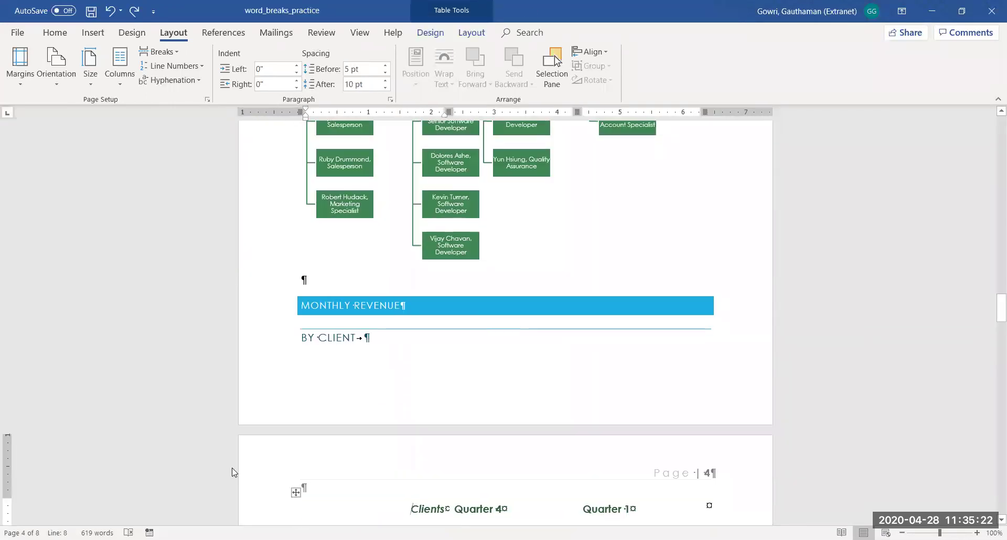
Insert a page break before the MONTHLY REVENUE heading
{"action": "left_click", "coordinate": [301, 308]}
{"action": "left_click", "coordinate": [302, 305]}
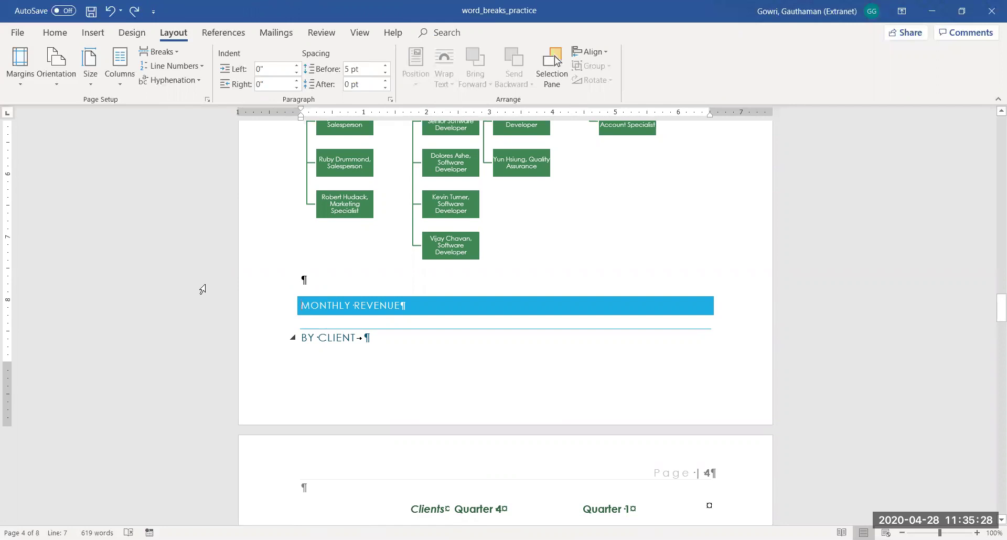
{"action": "left_click", "coordinate": [173, 50]}
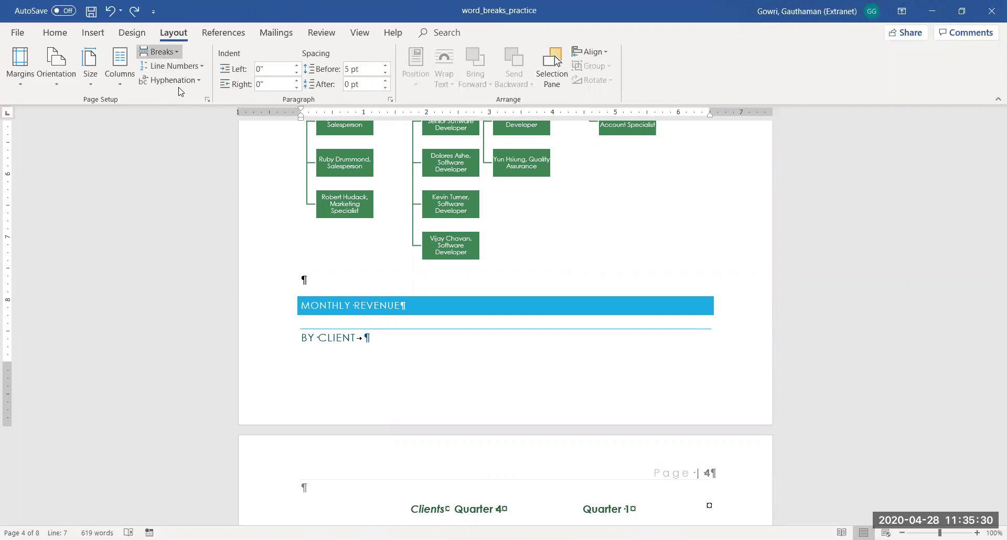
{"action": "left_click", "coordinate": [179, 87]}
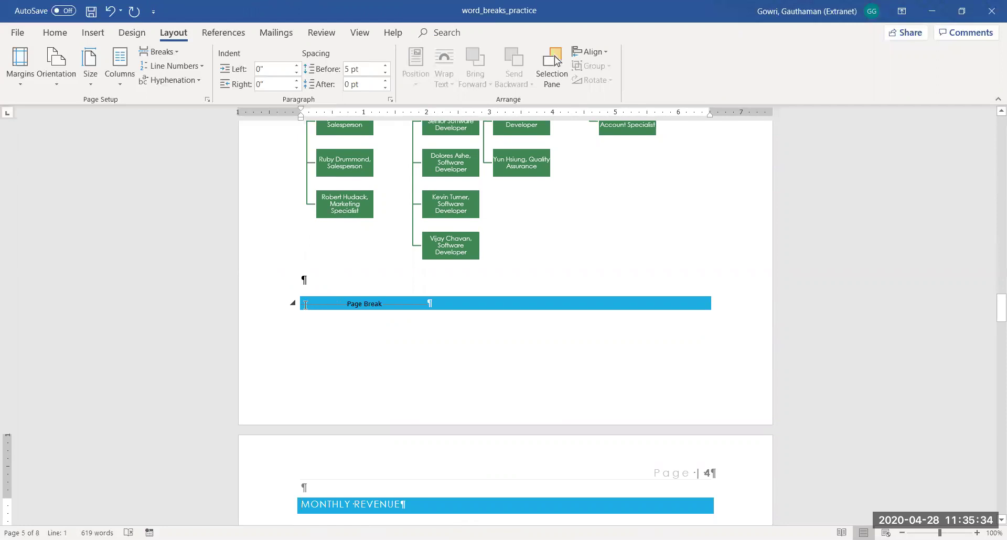
Apply the Normal style to the page break line, then hide formatting marks
{"action": "left_click", "coordinate": [56, 34]}
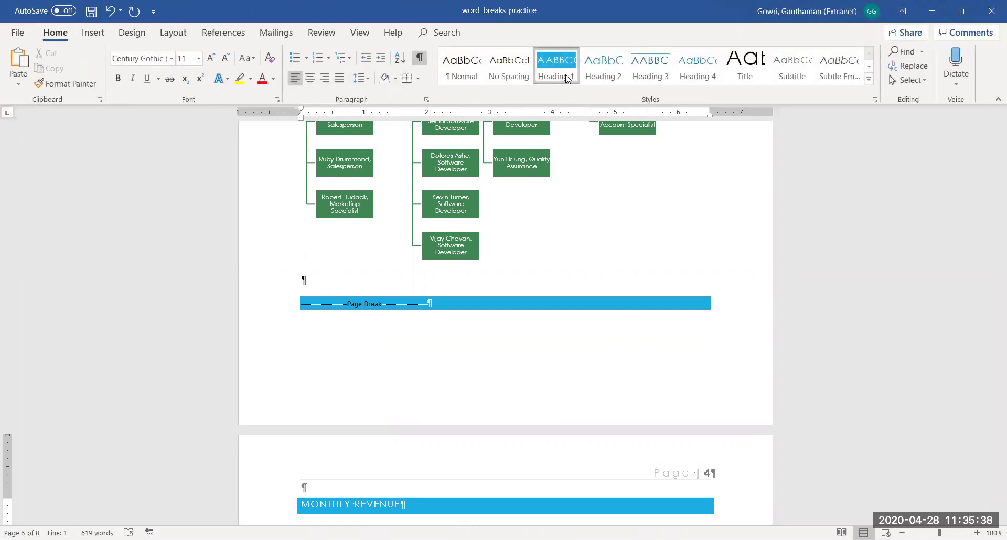
{"action": "left_click", "coordinate": [463, 64]}
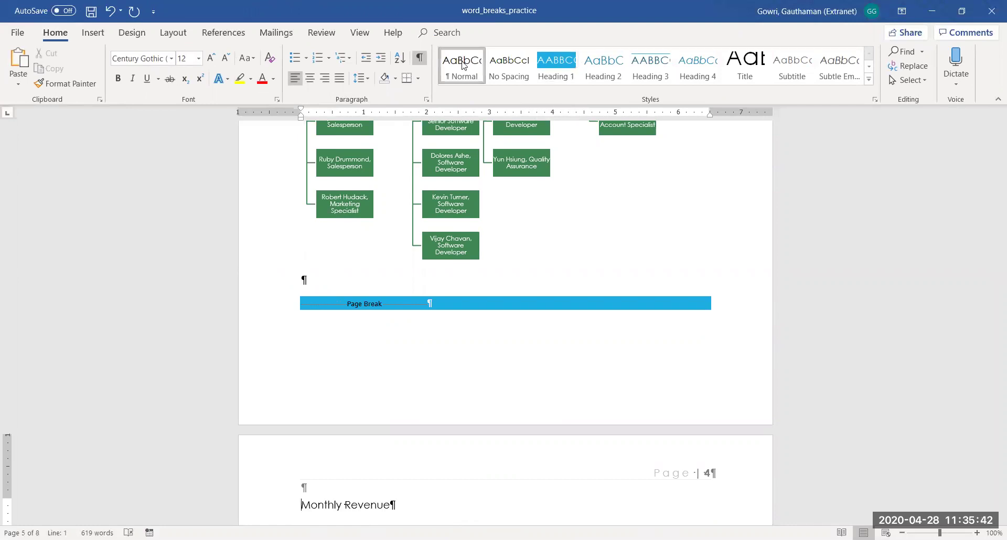
{"action": "key", "text": "ctrl+z"}
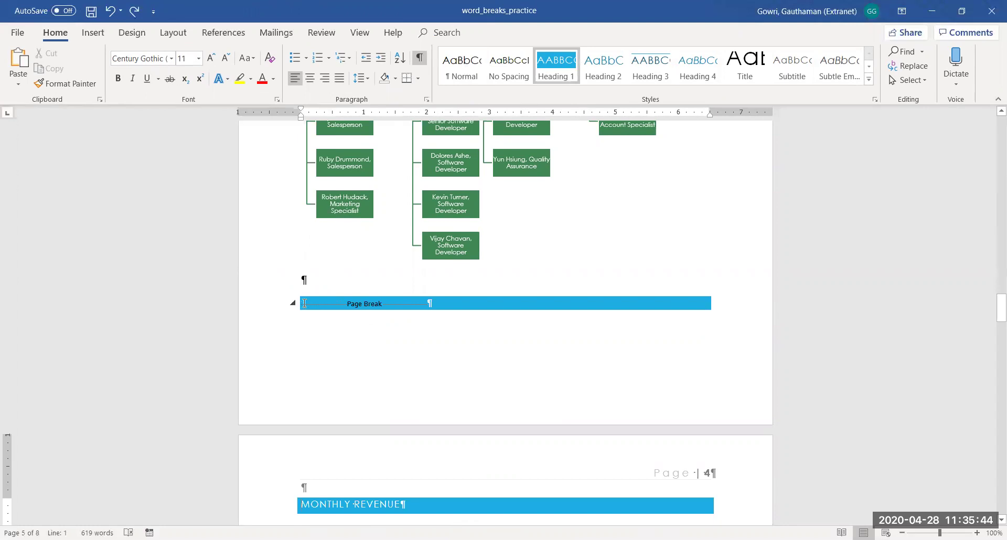
{"action": "left_click", "coordinate": [304, 303]}
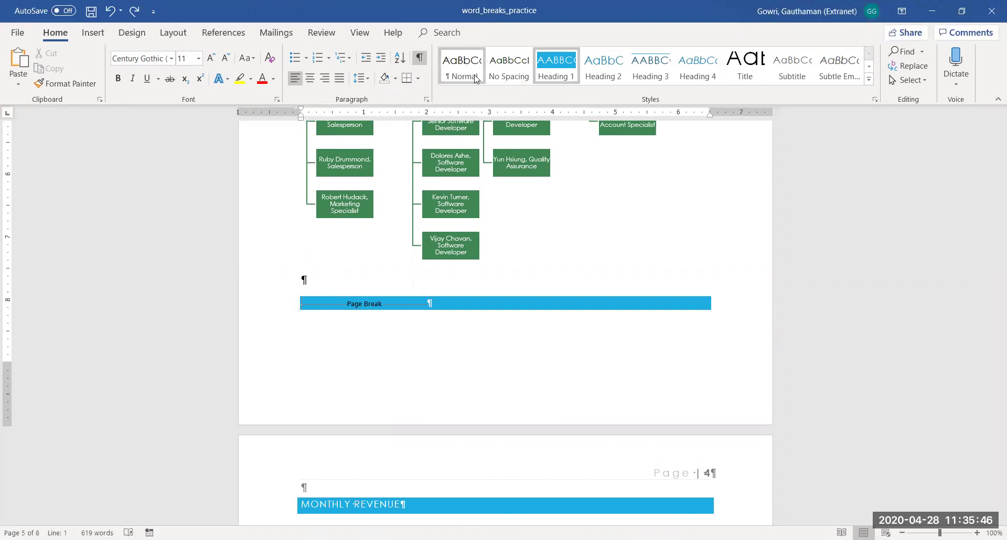
{"action": "left_click", "coordinate": [461, 66]}
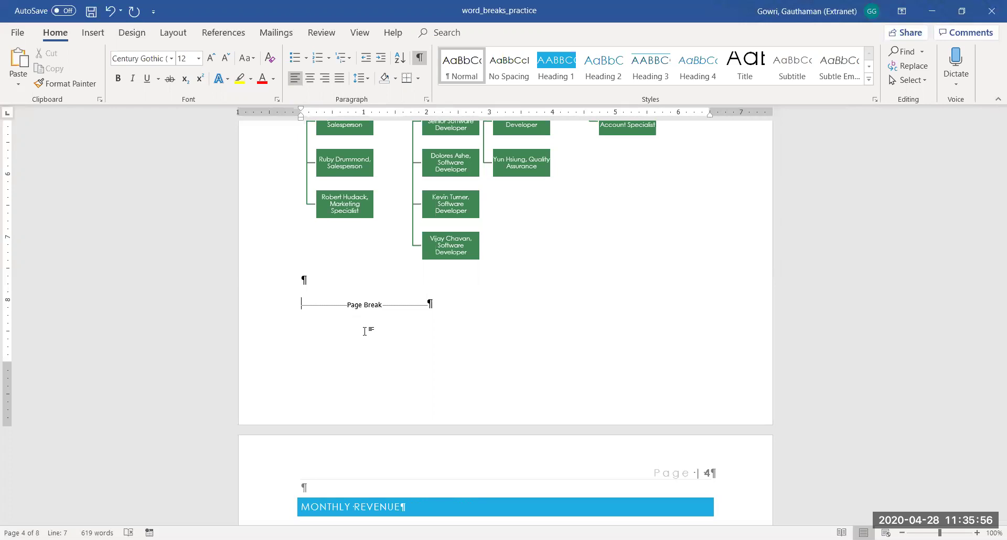
{"action": "left_click", "coordinate": [419, 58]}
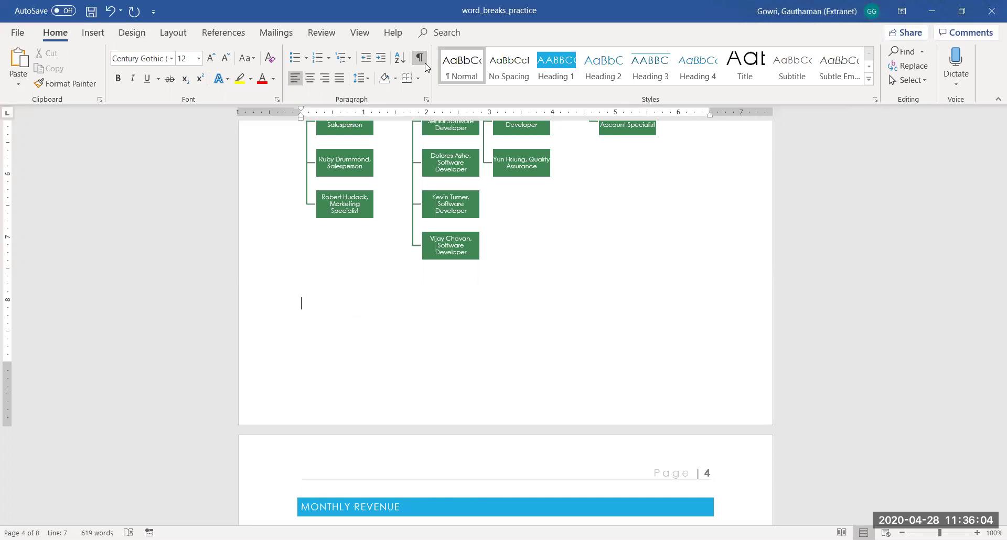
Page down through the reflowed pages to the summary, then back up to NEW CLIENTS
{"action": "key", "text": "Down"}
{"action": "key", "text": "Down"}
{"action": "key", "text": "Down"}
{"action": "key", "text": "Down"}
{"action": "key", "text": "Down"}
{"action": "key", "text": "Down"}
{"action": "key", "text": "Down"}
{"action": "key", "text": "Down"}
{"action": "key", "text": "Down"}
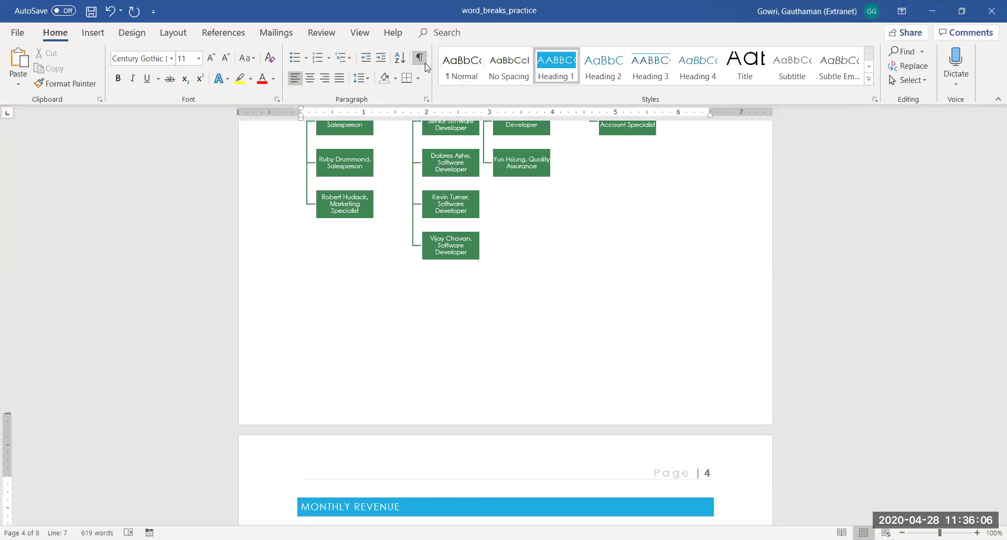
{"action": "key", "text": "Down"}
{"action": "key", "text": "Down"}
{"action": "key", "text": "Down"}
{"action": "key", "text": "Down"}
{"action": "key", "text": "Down"}
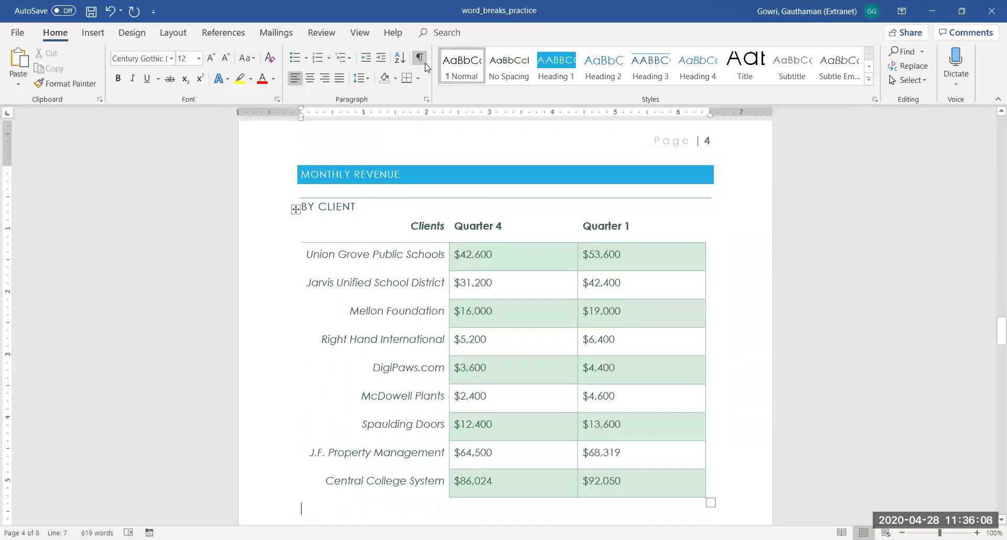
{"action": "key", "text": "Down"}
{"action": "key", "text": "Down"}
{"action": "key", "text": "Down"}
{"action": "key", "text": "Down"}
{"action": "key", "text": "Down"}
{"action": "key", "text": "Down"}
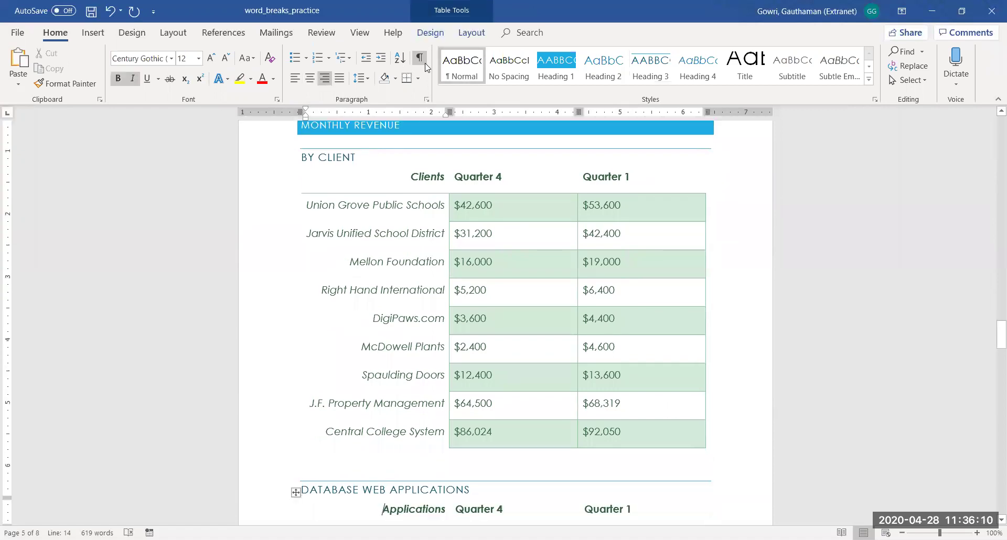
{"action": "key", "text": "Down"}
{"action": "key", "text": "Down"}
{"action": "key", "text": "Down"}
{"action": "key", "text": "Down"}
{"action": "key", "text": "Down"}
{"action": "key", "text": "Down"}
{"action": "key", "text": "Down"}
{"action": "key", "text": "Down"}
{"action": "key", "text": "Down"}
{"action": "key", "text": "Down"}
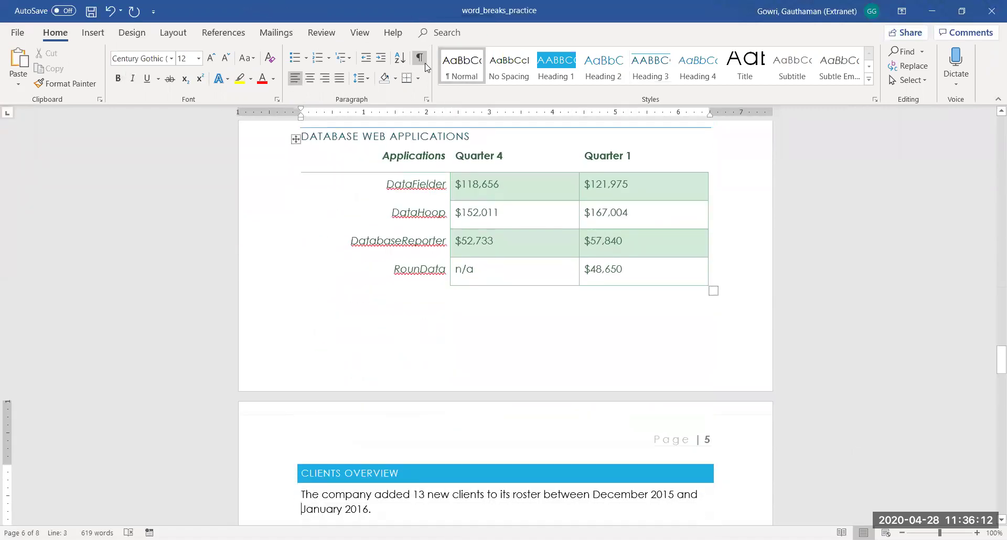
{"action": "key", "text": "Down"}
{"action": "key", "text": "Down"}
{"action": "key", "text": "Down"}
{"action": "key", "text": "Down"}
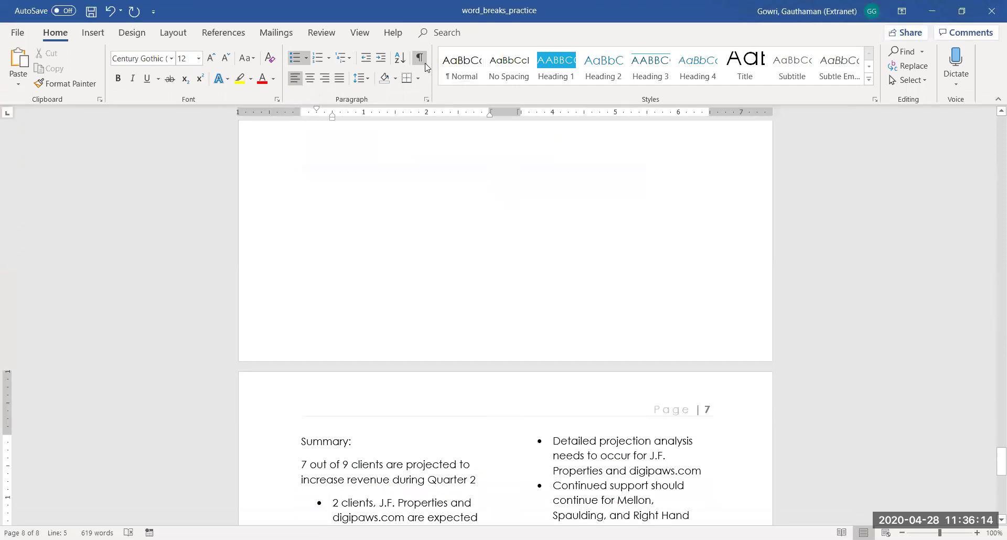
{"action": "key", "text": "Up"}
{"action": "key", "text": "Up"}
{"action": "key", "text": "Up"}
{"action": "key", "text": "Up"}
{"action": "key", "text": "Up"}
{"action": "key", "text": "Up"}
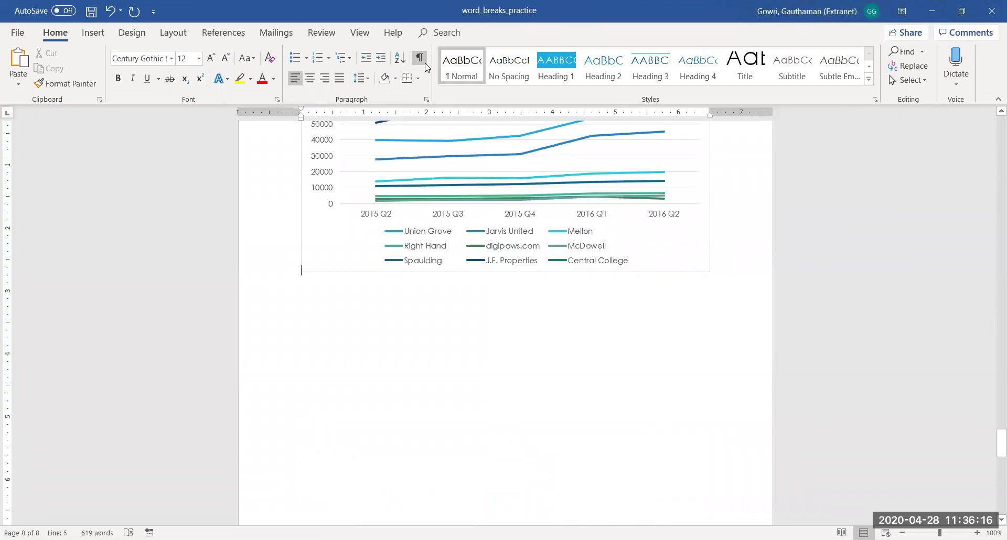
{"action": "key", "text": "Up"}
{"action": "key", "text": "Up"}
{"action": "key", "text": "Up"}
{"action": "key", "text": "Up"}
{"action": "key", "text": "Up"}
{"action": "key", "text": "Up"}
{"action": "key", "text": "Up"}
{"action": "key", "text": "Up"}
{"action": "key", "text": "Up"}
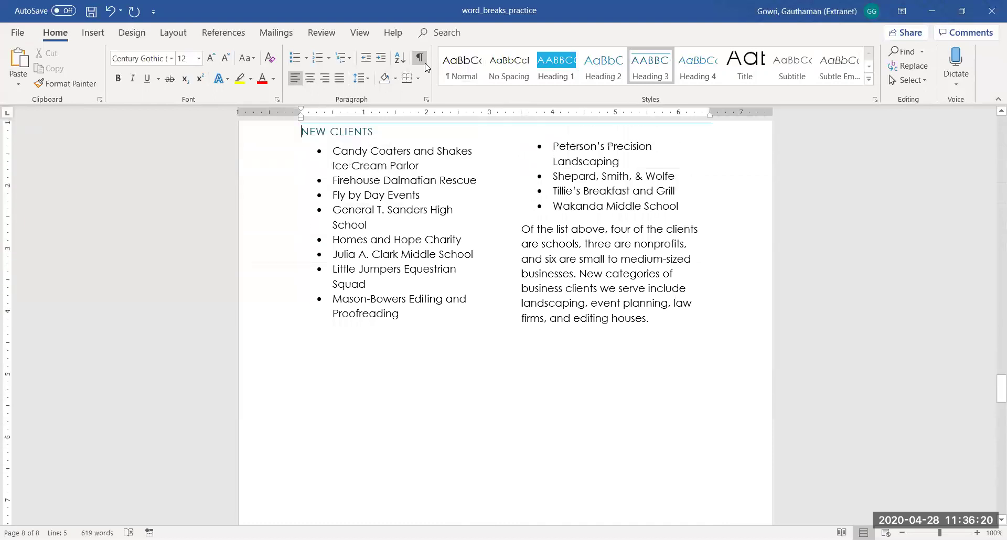
{"action": "key", "text": "Up"}
{"action": "key", "text": "Up"}
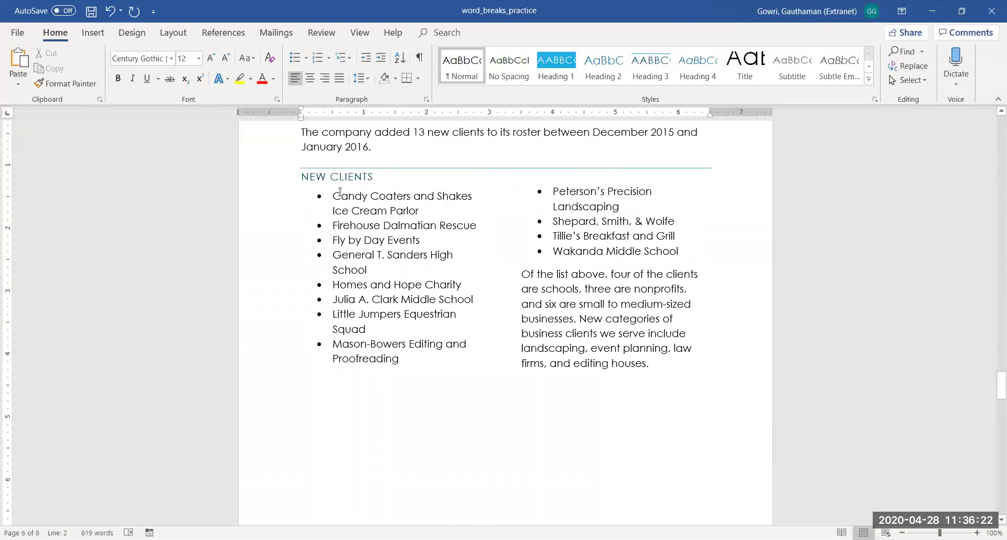
{"action": "left_click_drag", "start_coordinate": [332, 194], "coordinate": [443, 354]}
{"action": "left_click_drag", "start_coordinate": [553, 192], "coordinate": [671, 236]}
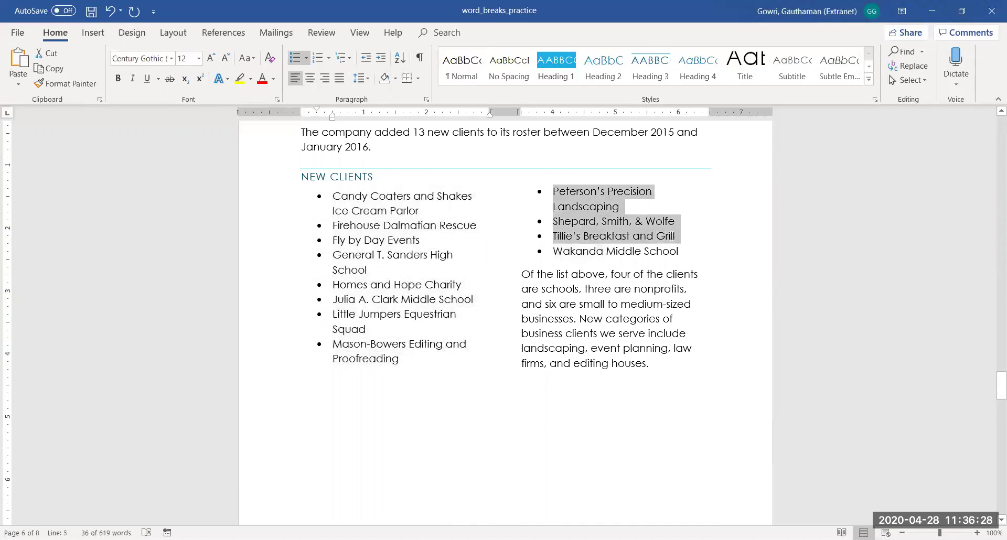
{"action": "left_click_drag", "start_coordinate": [525, 272], "coordinate": [653, 365]}
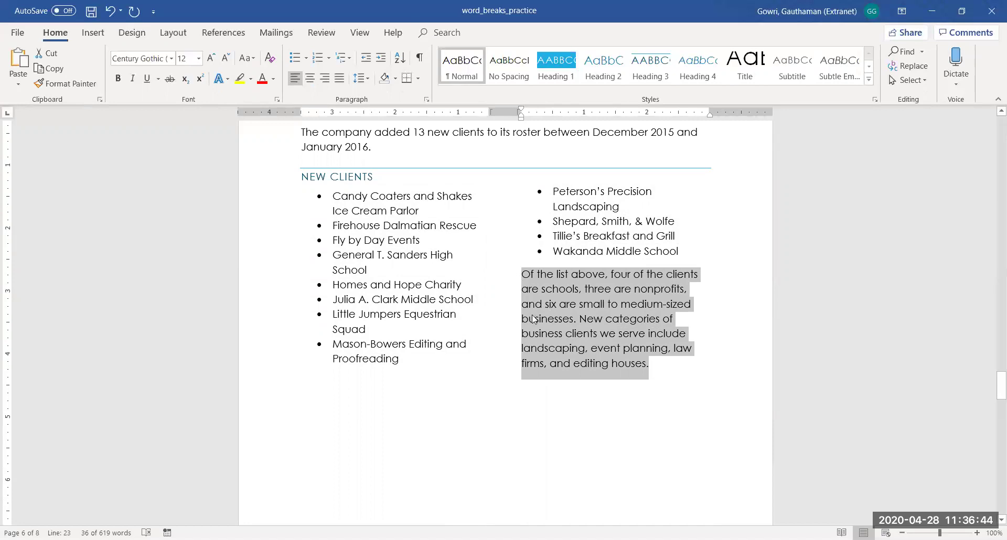
{"action": "left_click", "coordinate": [528, 294]}
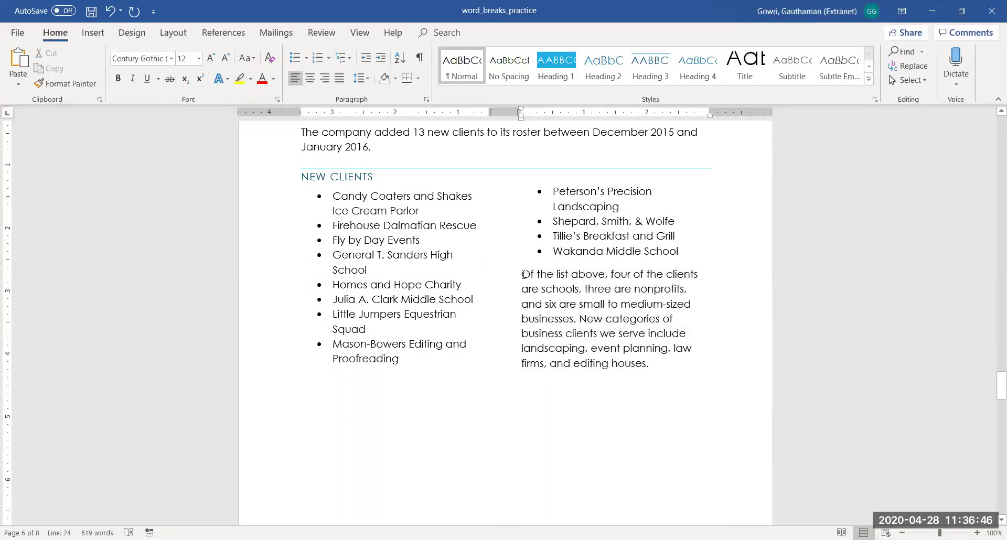
{"action": "left_click", "coordinate": [522, 274]}
{"action": "left_click", "coordinate": [297, 390]}
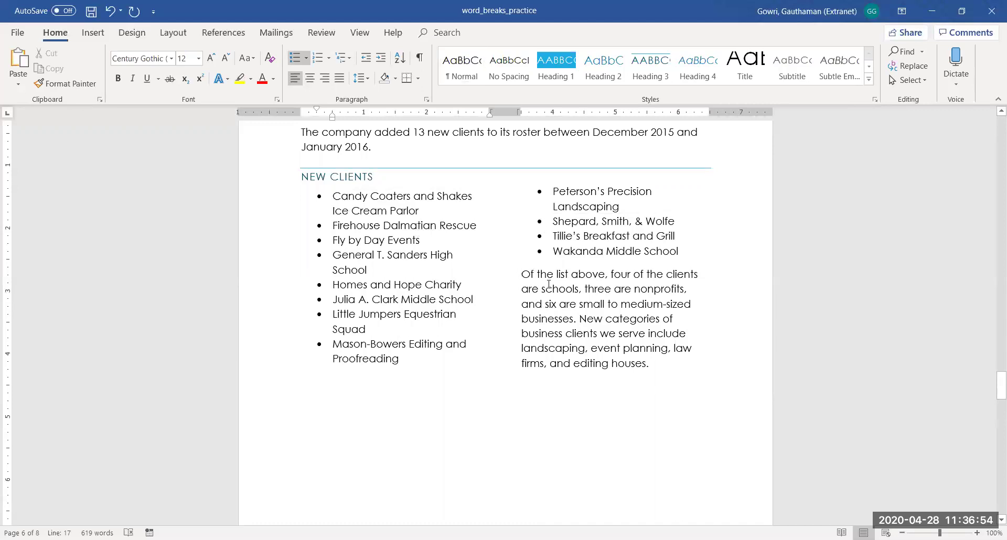
{"action": "left_click", "coordinate": [521, 274]}
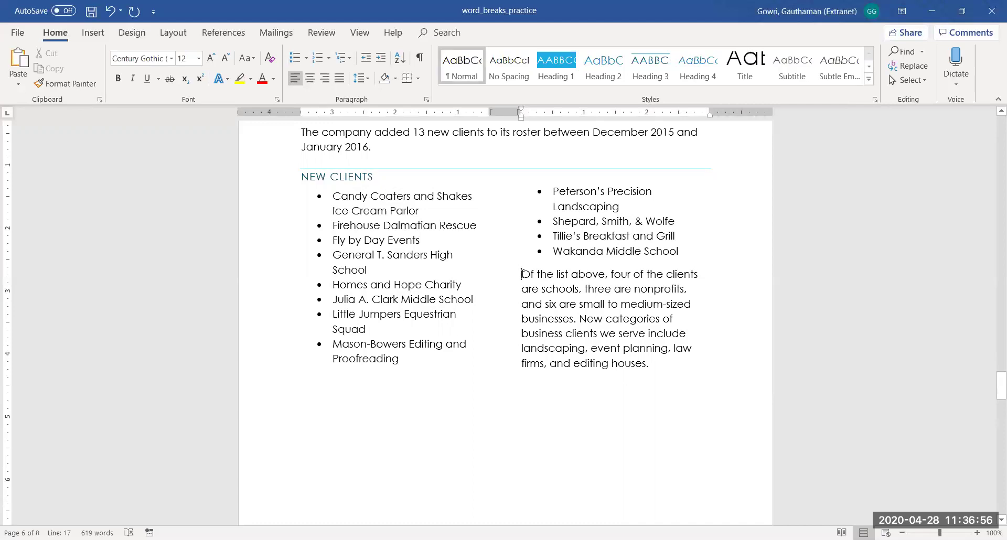
Insert a Continuous section break before the summary paragraph via Layout > Breaks
{"action": "left_click", "coordinate": [90, 35]}
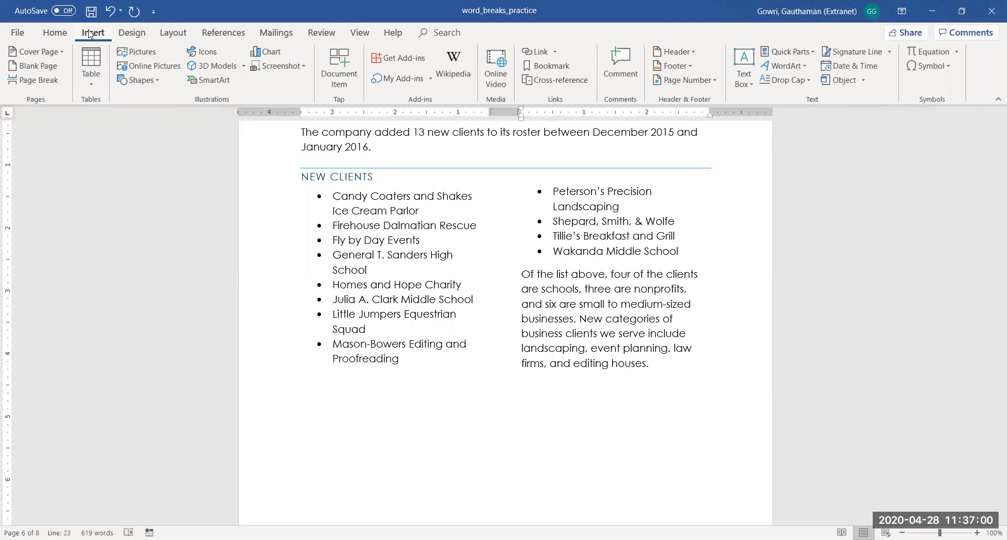
{"action": "left_click", "coordinate": [178, 36]}
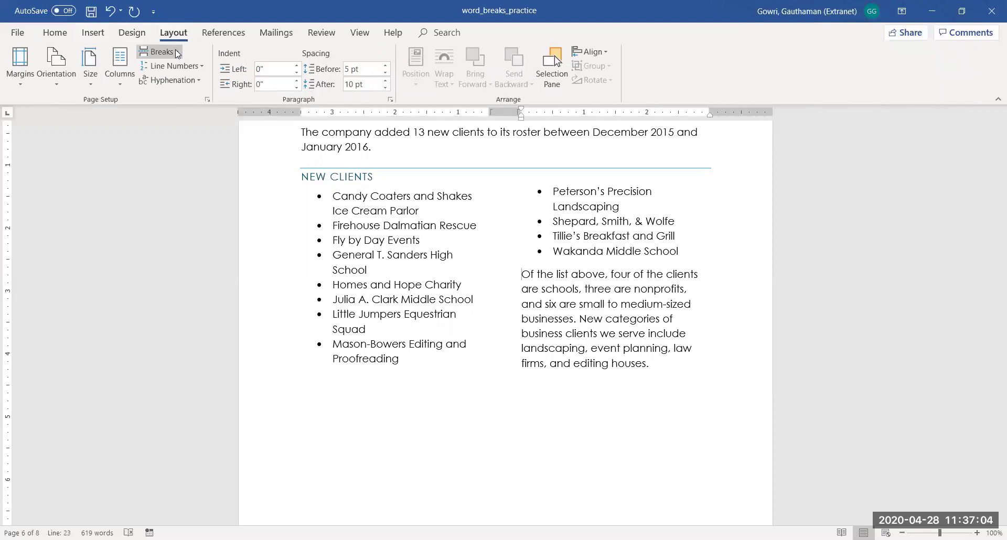
{"action": "left_click", "coordinate": [175, 50]}
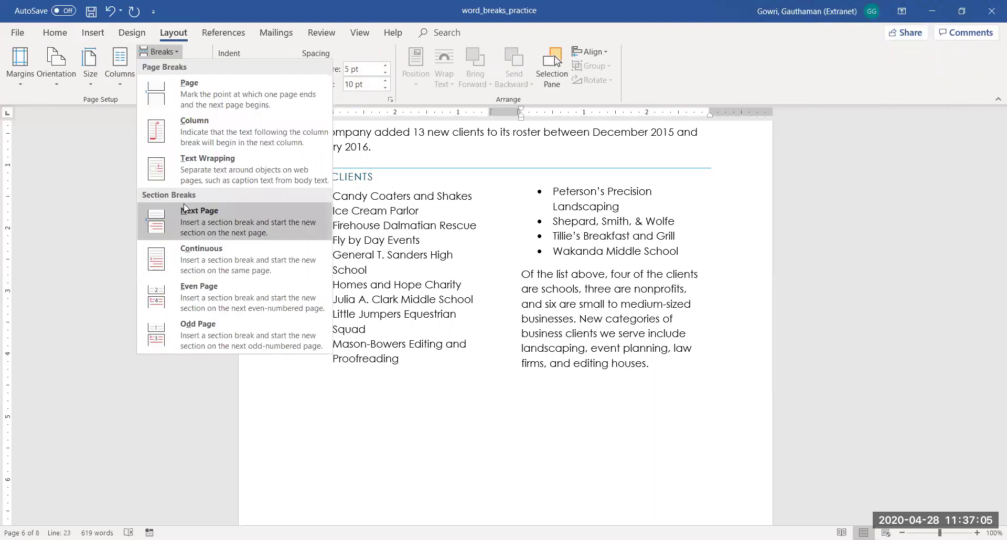
{"action": "left_click", "coordinate": [183, 255]}
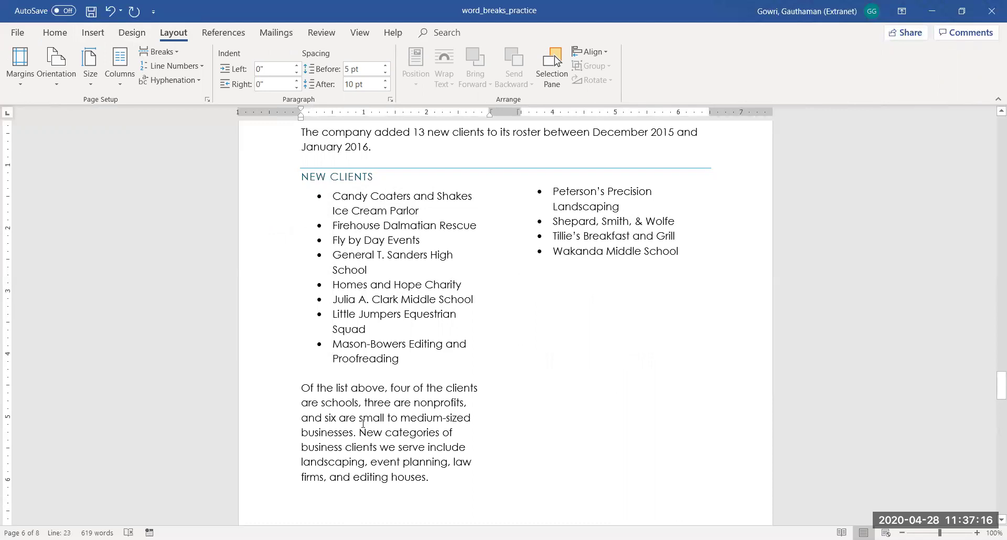
Set the summary's section to One column and check it sits below the two-column list
{"action": "left_click", "coordinate": [121, 75]}
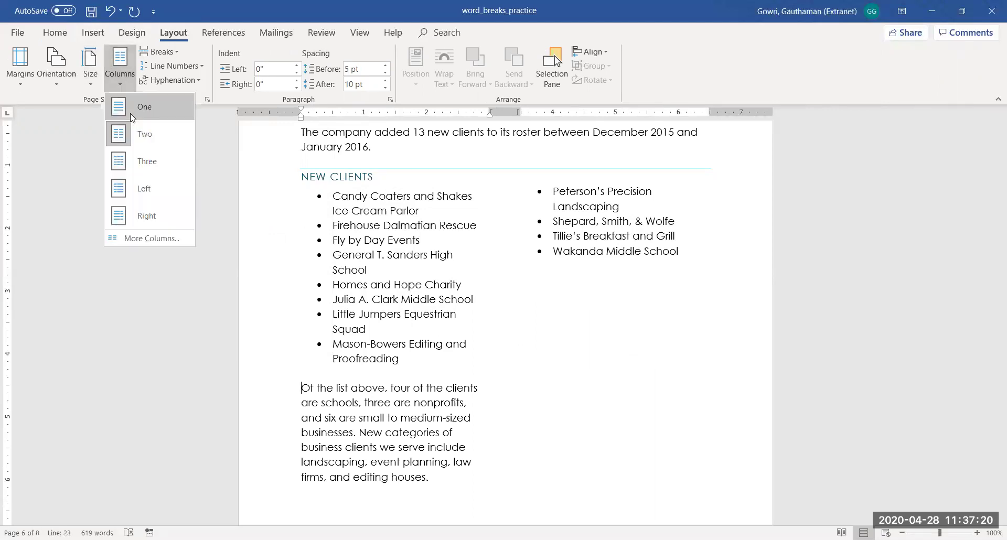
{"action": "left_click", "coordinate": [131, 110]}
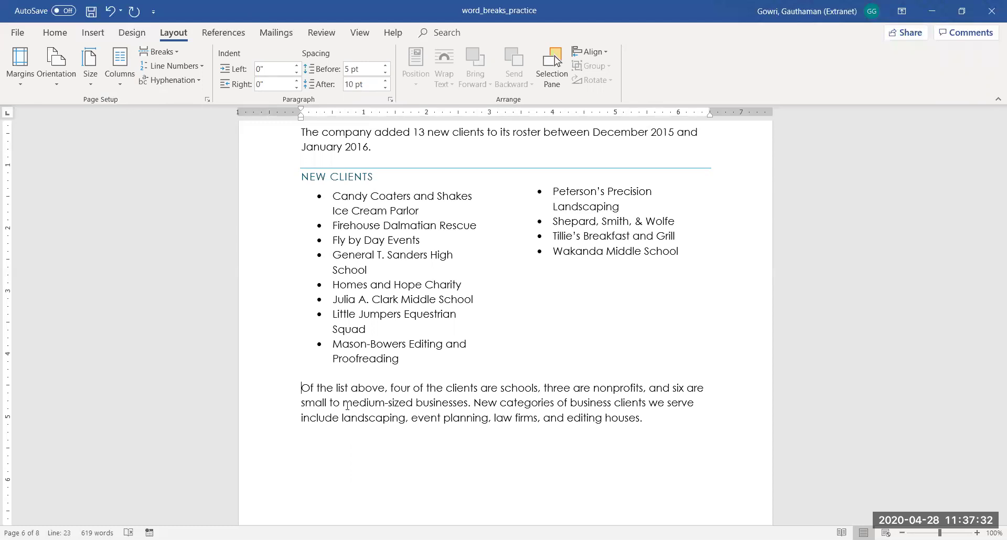
{"action": "left_click", "coordinate": [319, 190]}
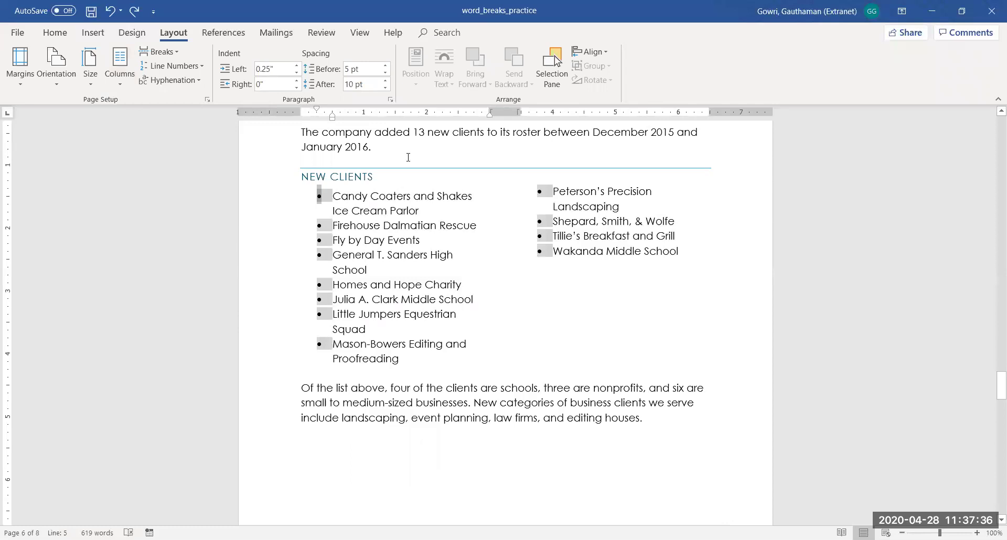
{"action": "mouse_move", "coordinate": [334, 195]}
{"action": "left_mouse_down"}
{"action": "mouse_move", "coordinate": [451, 265]}
{"action": "mouse_move", "coordinate": [652, 355]}
{"action": "mouse_move", "coordinate": [661, 411]}
{"action": "mouse_move", "coordinate": [661, 351]}
{"action": "left_mouse_up"}
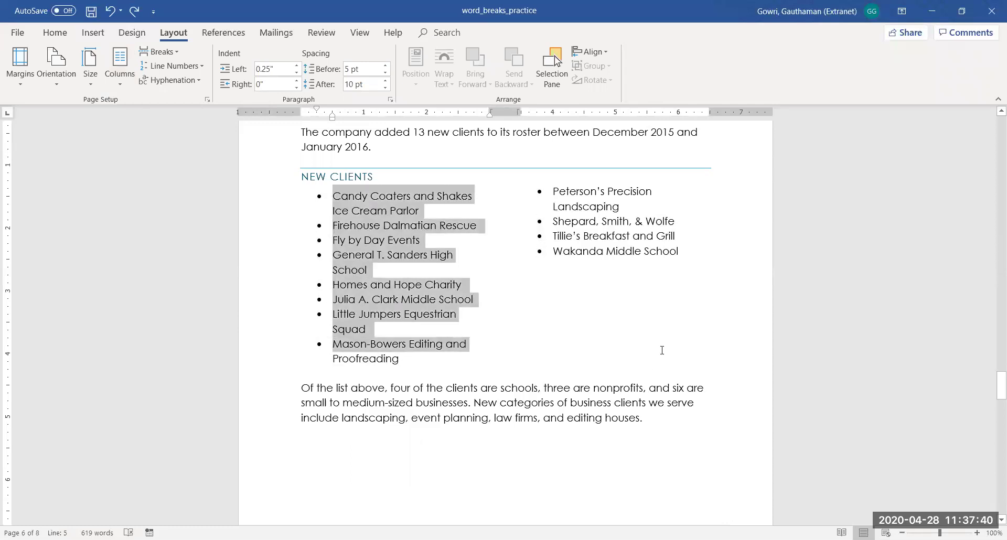
{"action": "key", "text": "Right"}
{"action": "left_click_drag", "start_coordinate": [300, 389], "coordinate": [644, 417]}
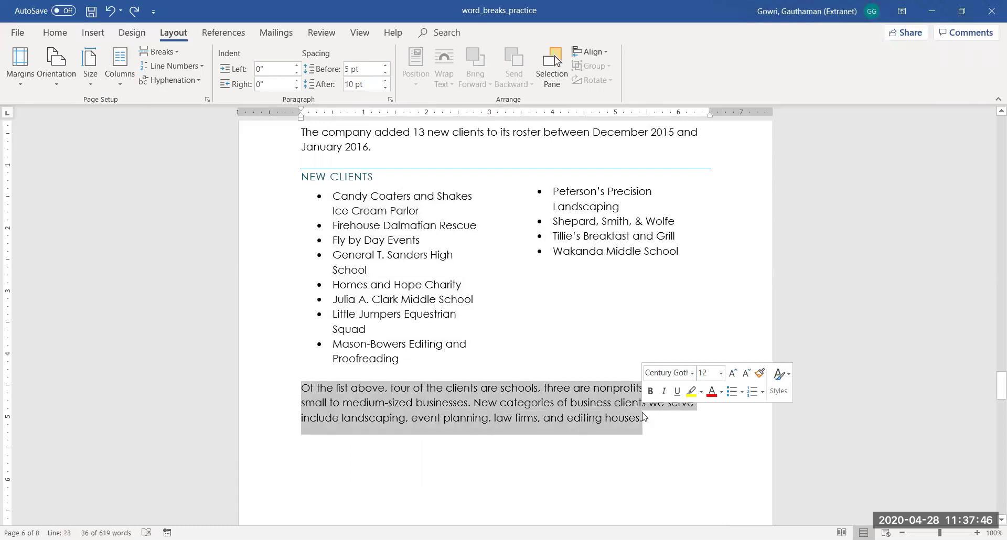
{"action": "left_click", "coordinate": [506, 285]}
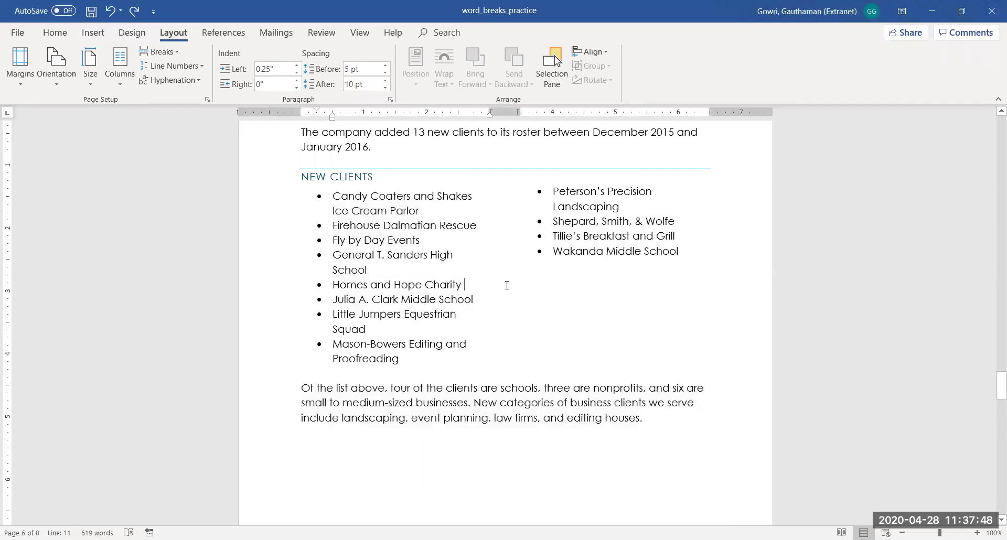
Move down to the Revenue Projections chart page, leaving the page orientation unchanged
{"action": "key", "text": "Down"}
{"action": "key", "text": "Down"}
{"action": "key", "text": "Down"}
{"action": "key", "text": "Down"}
{"action": "key", "text": "Down"}
{"action": "key", "text": "Down"}
{"action": "key", "text": "Down"}
{"action": "key", "text": "Down"}
{"action": "key", "text": "Down"}
{"action": "key", "text": "Down"}
{"action": "key", "text": "Down"}
{"action": "key", "text": "Down"}
{"action": "key", "text": "Up"}
{"action": "key", "text": "Up"}
{"action": "key", "text": "Up"}
{"action": "key", "text": "Up"}
{"action": "key", "text": "Up"}
{"action": "key", "text": "Up"}
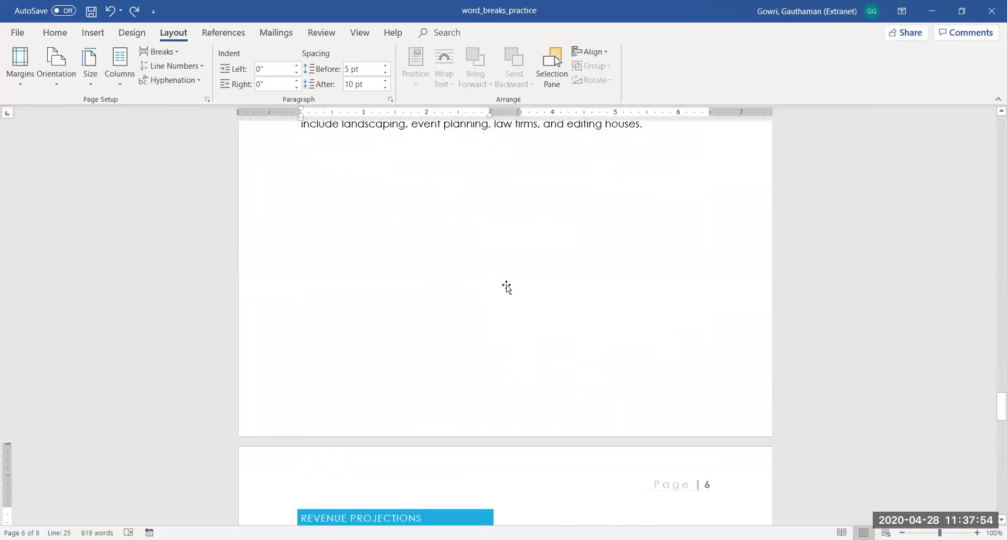
{"action": "key", "text": "Down"}
{"action": "key", "text": "Down"}
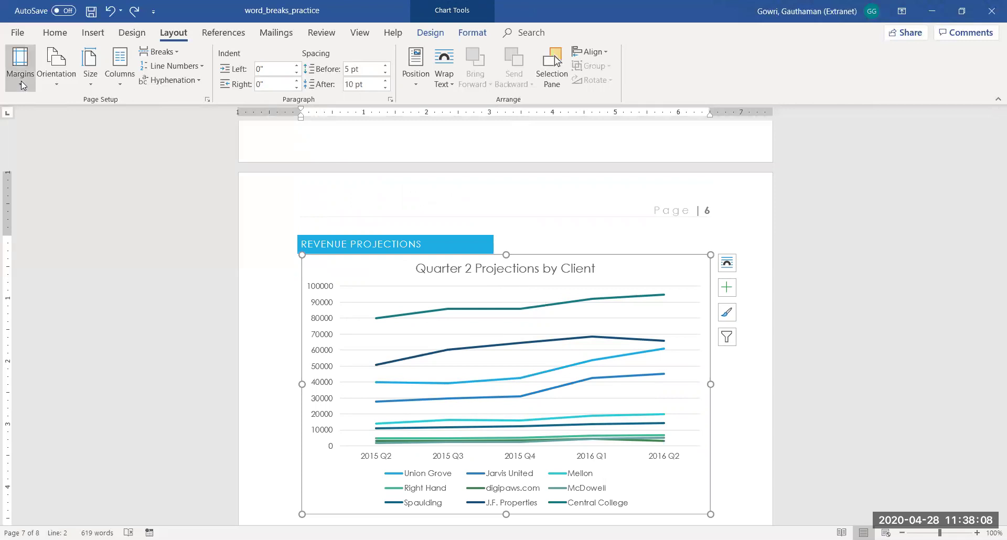
{"action": "left_click", "coordinate": [52, 83]}
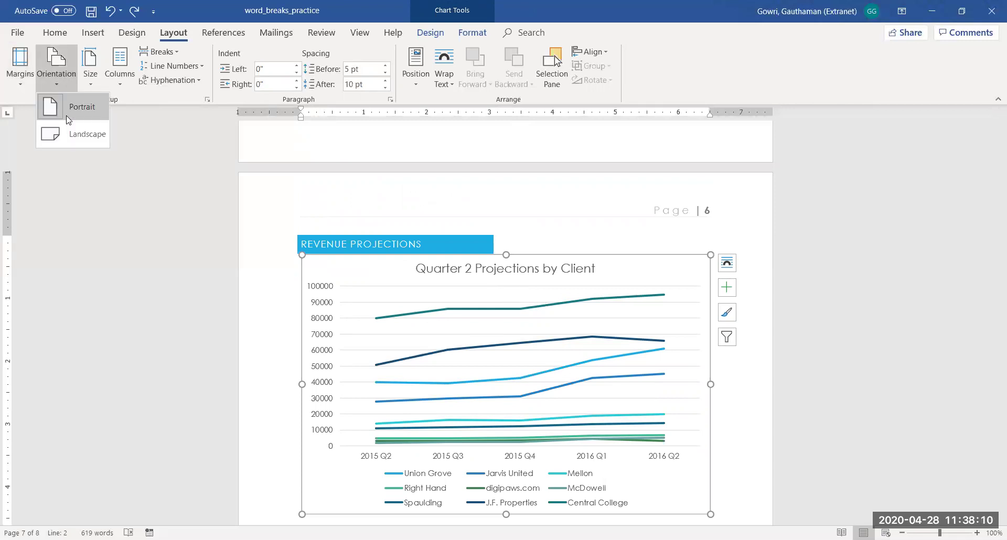
{"action": "left_click", "coordinate": [274, 267]}
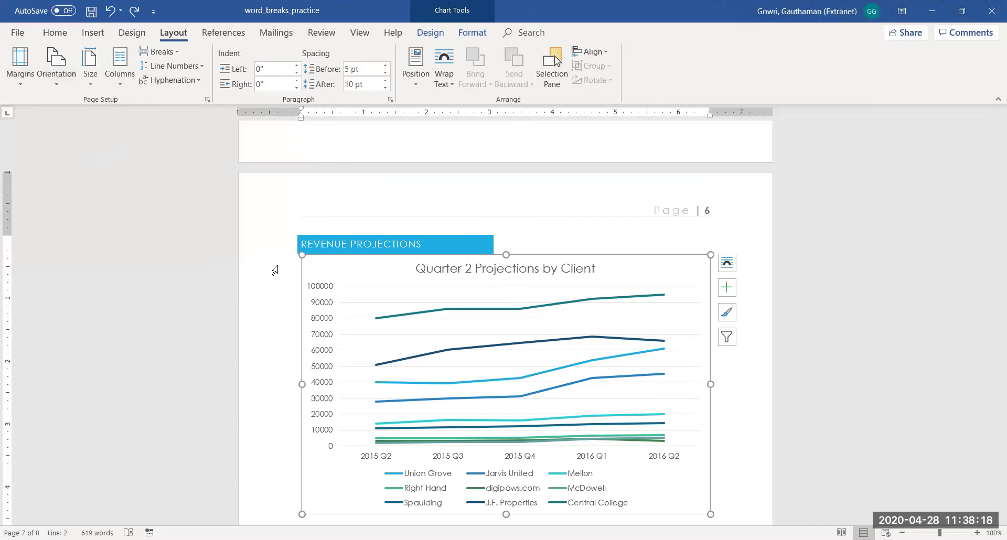
Show formatting marks and delete the section break after the REVENUE PROJECTIONS heading so it sits atop the chart
{"action": "left_click", "coordinate": [299, 233]}
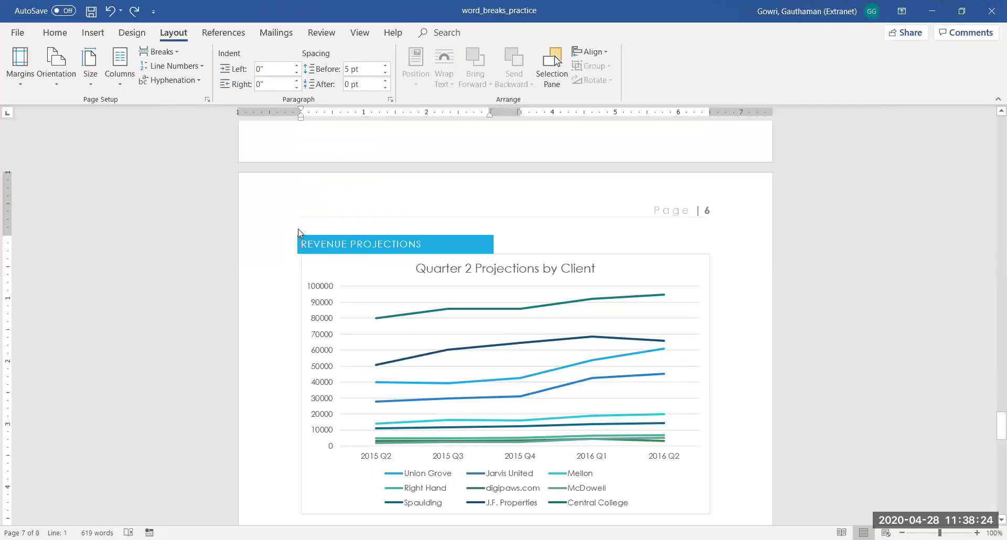
{"action": "key", "text": "Return"}
{"action": "key", "text": "ctrl+z"}
{"action": "key", "text": "Return"}
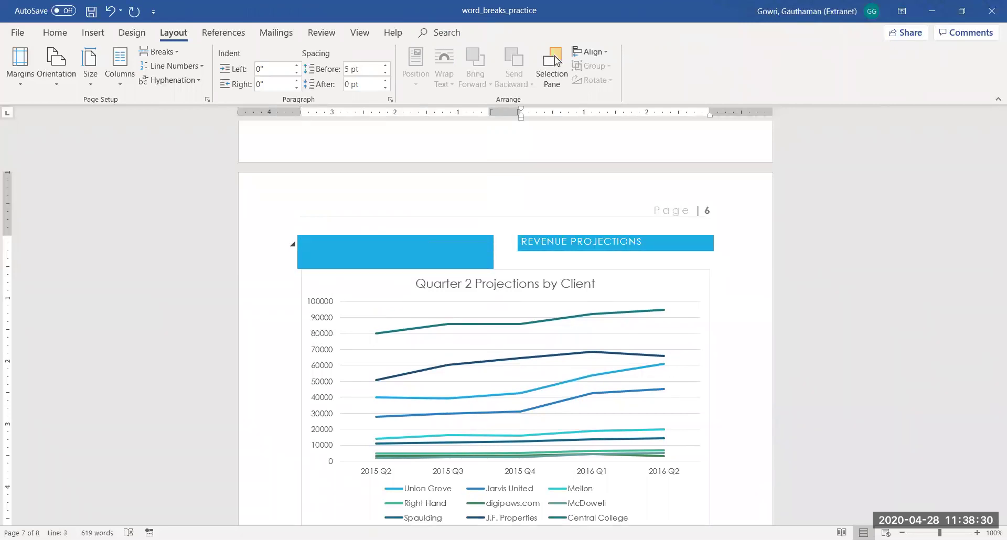
{"action": "left_click", "coordinate": [475, 249]}
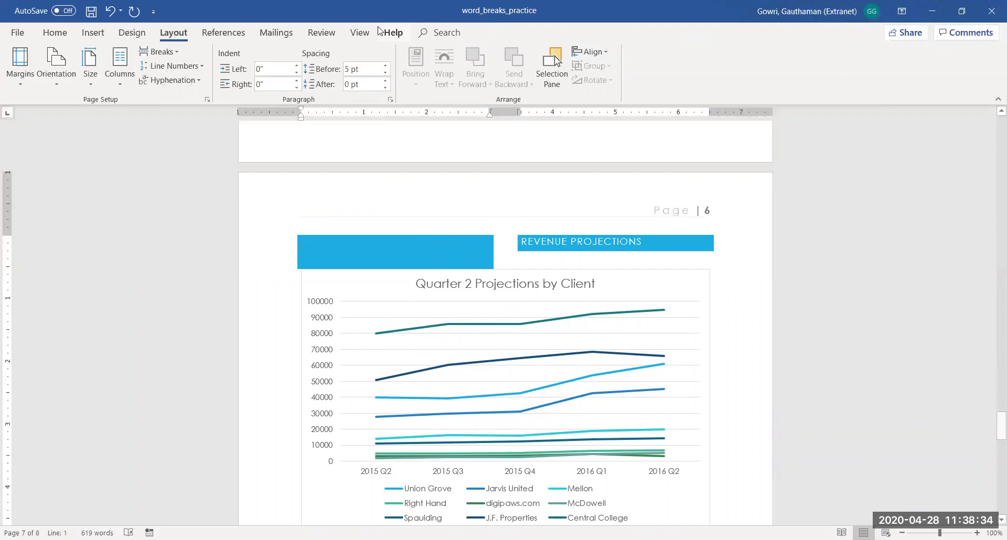
{"action": "left_click", "coordinate": [55, 32]}
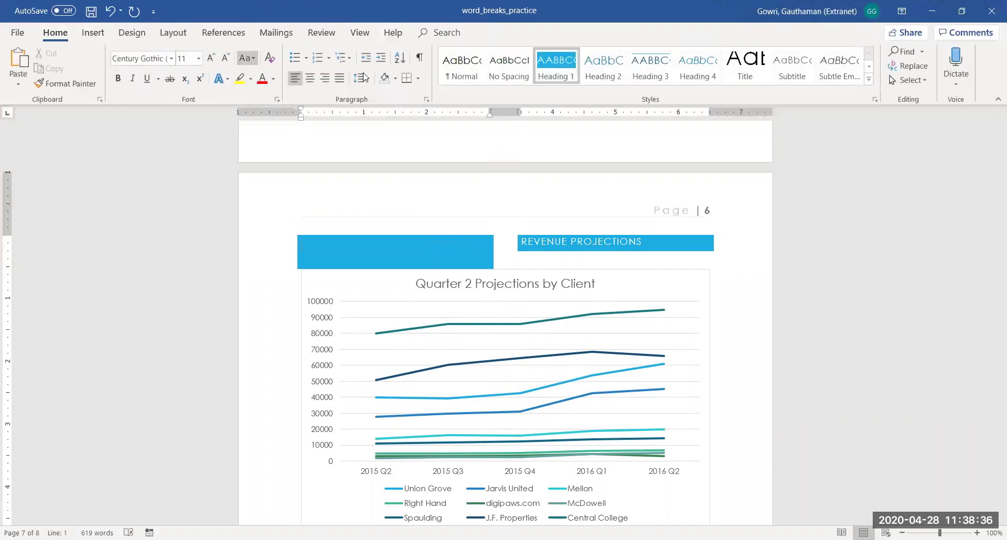
{"action": "left_click", "coordinate": [419, 57]}
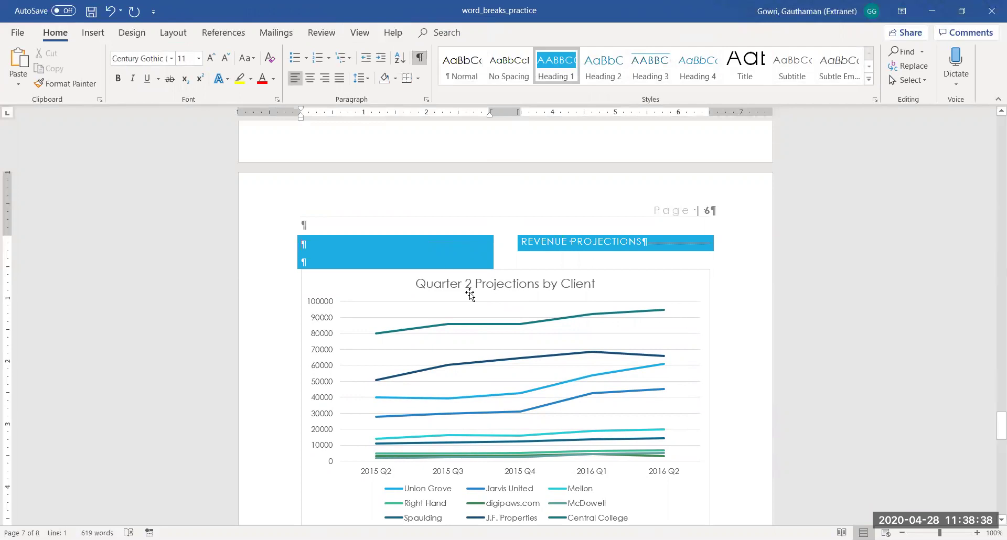
{"action": "left_click", "coordinate": [645, 242]}
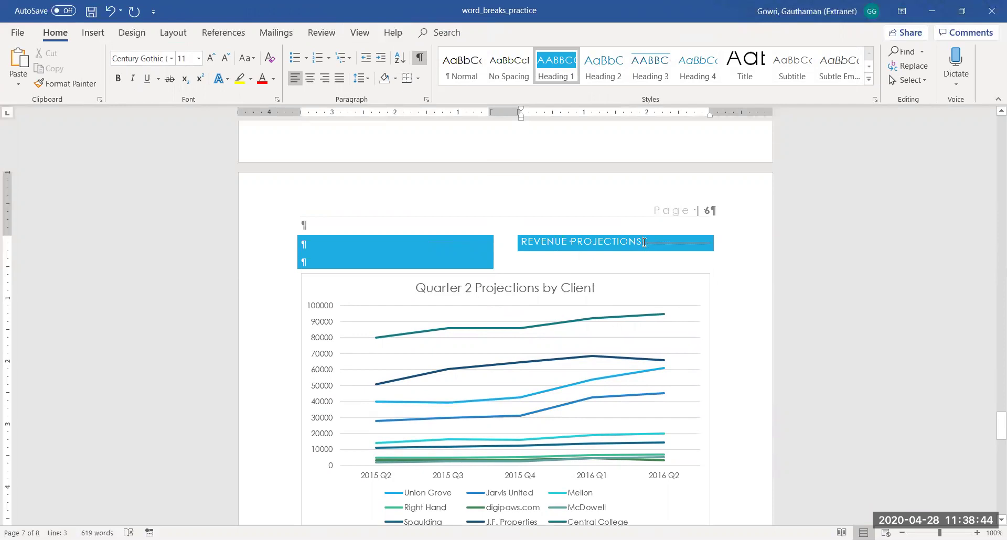
{"action": "key", "text": "Delete"}
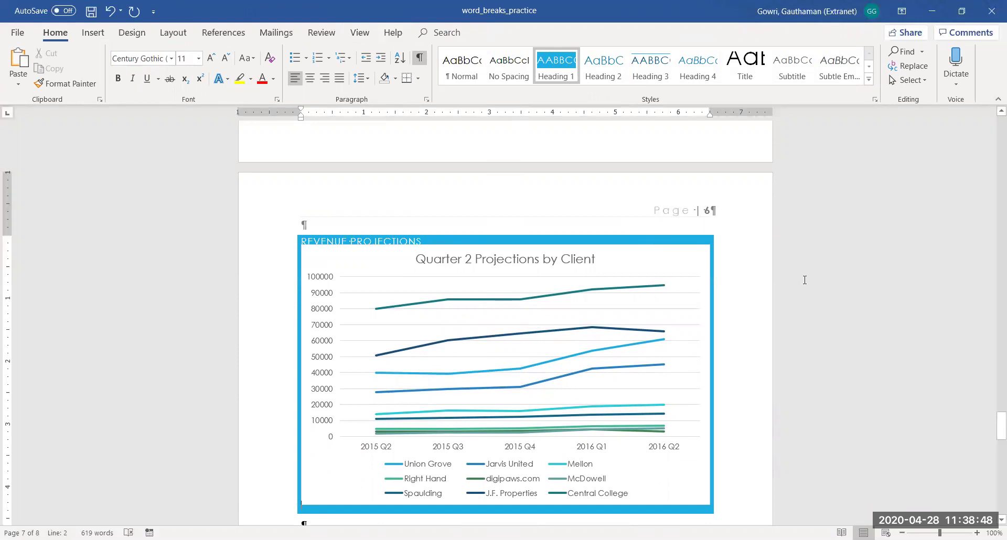
{"action": "left_click_drag", "start_coordinate": [992, 433], "coordinate": [992, 453]}
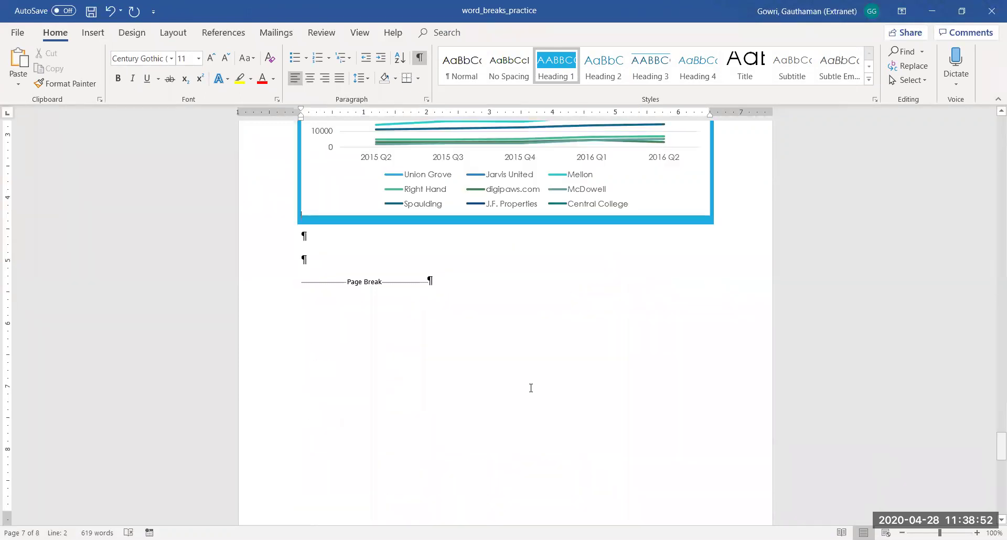
Open the Layout Breaks list with the cursor on the empty line above the page break
{"action": "left_click", "coordinate": [312, 261]}
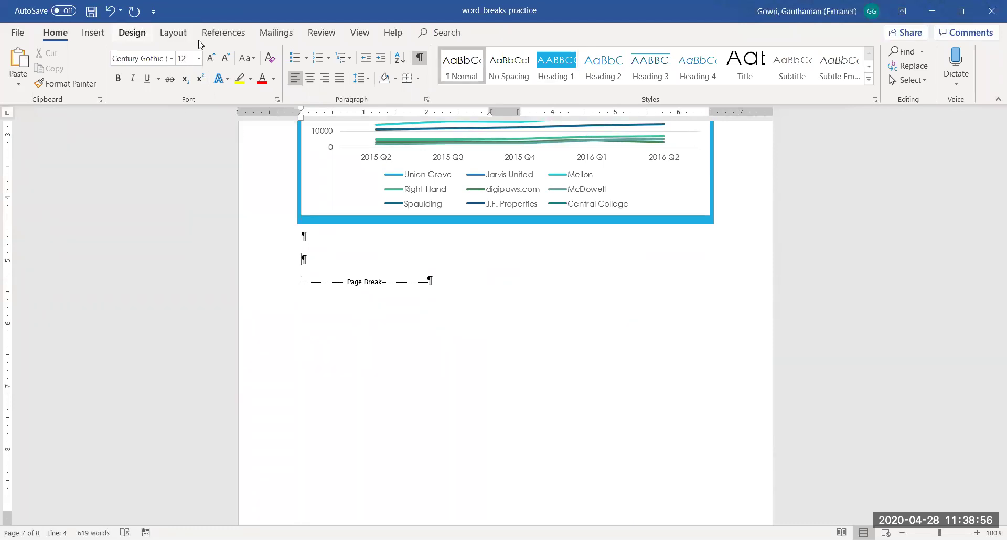
{"action": "left_click", "coordinate": [175, 33]}
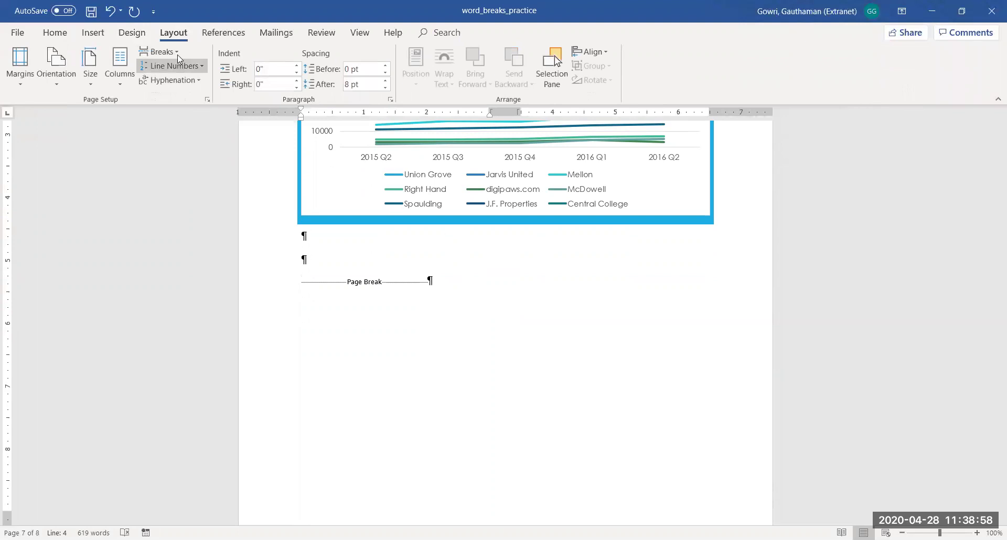
{"action": "left_click", "coordinate": [177, 53]}
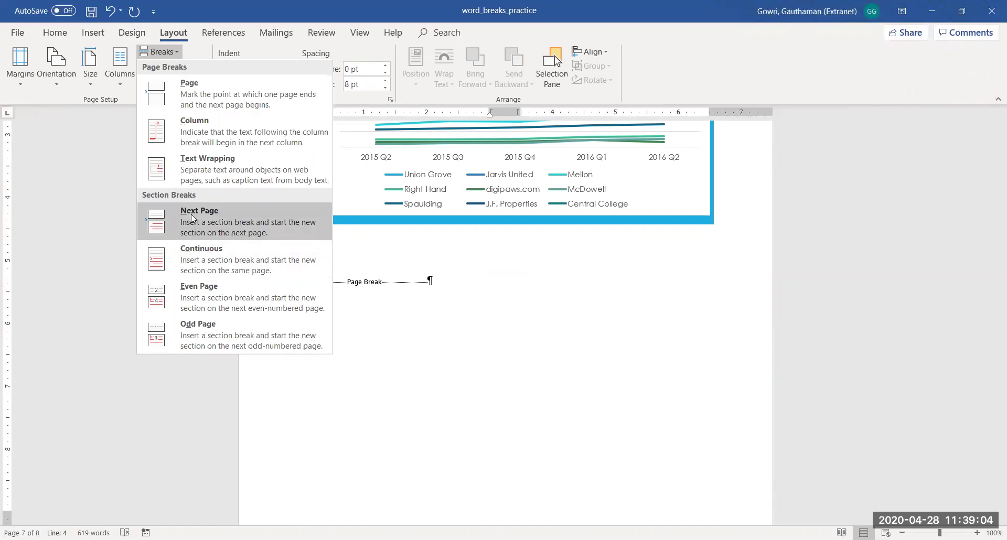
Insert Continuous section breaks after and before the Revenue Projections chart
{"action": "left_click", "coordinate": [239, 251]}
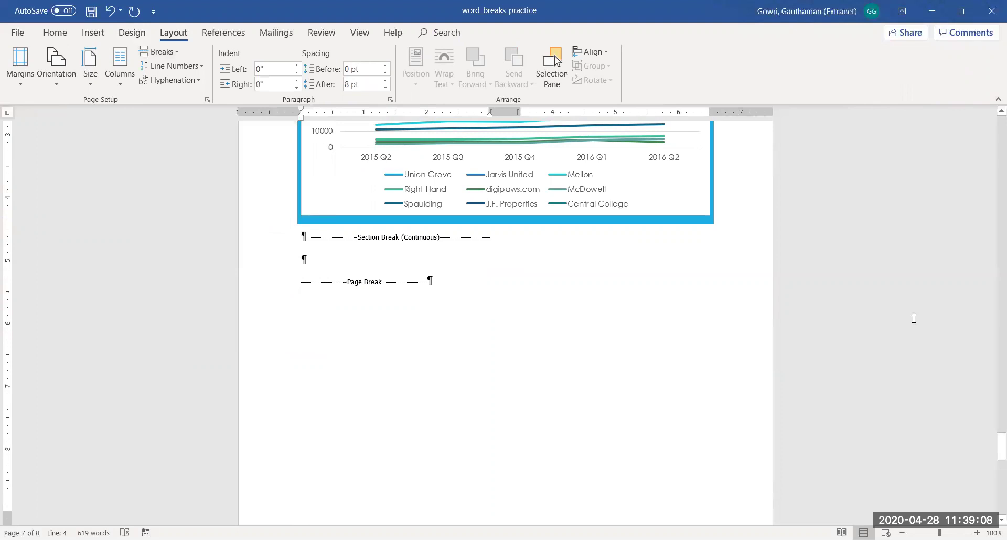
{"action": "left_click_drag", "start_coordinate": [996, 446], "coordinate": [993, 421]}
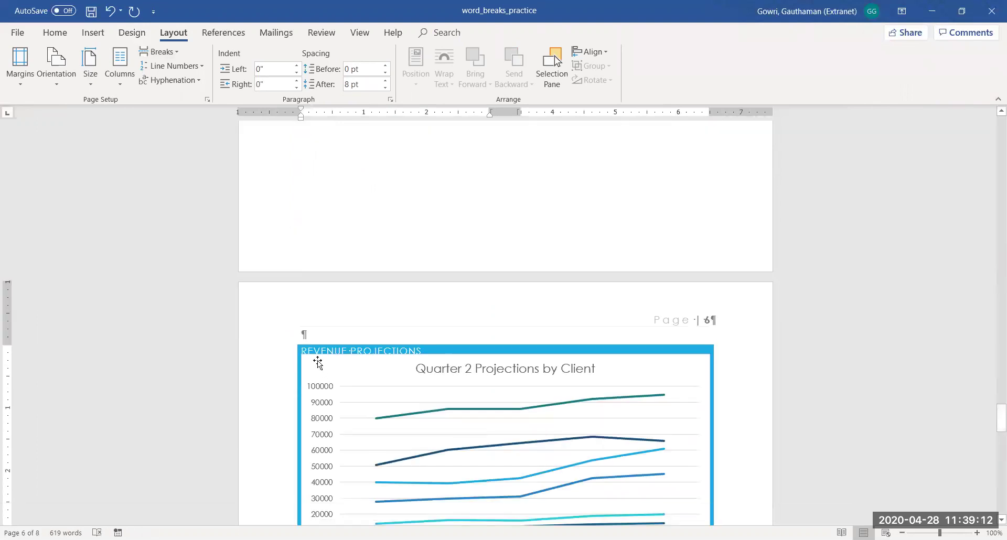
{"action": "left_click", "coordinate": [301, 351]}
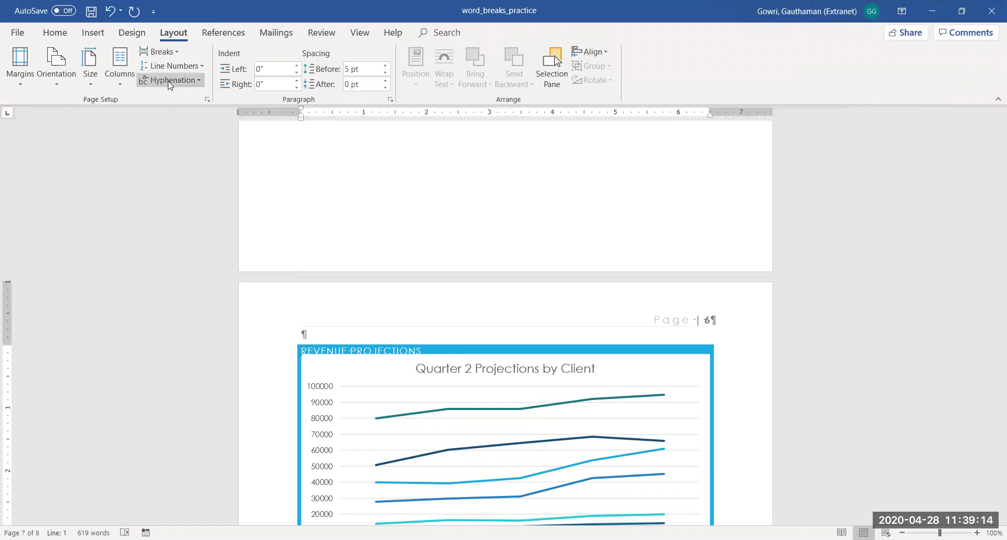
{"action": "left_click", "coordinate": [169, 52]}
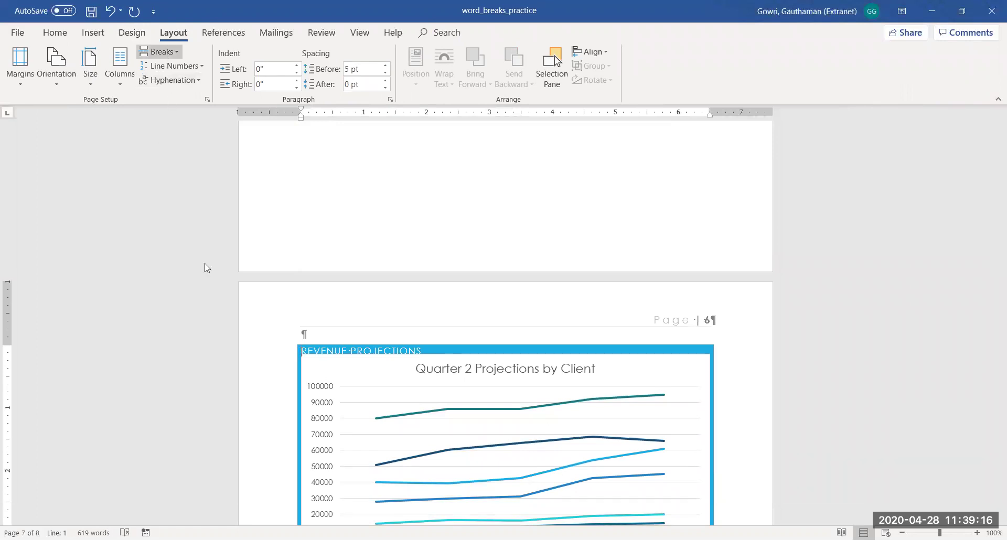
{"action": "left_click", "coordinate": [205, 264]}
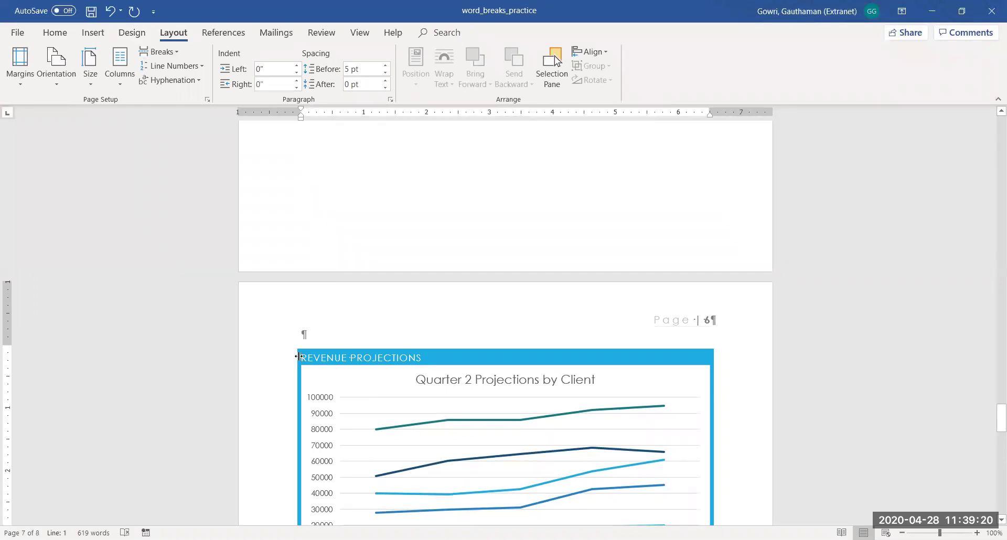
{"action": "left_click", "coordinate": [161, 54]}
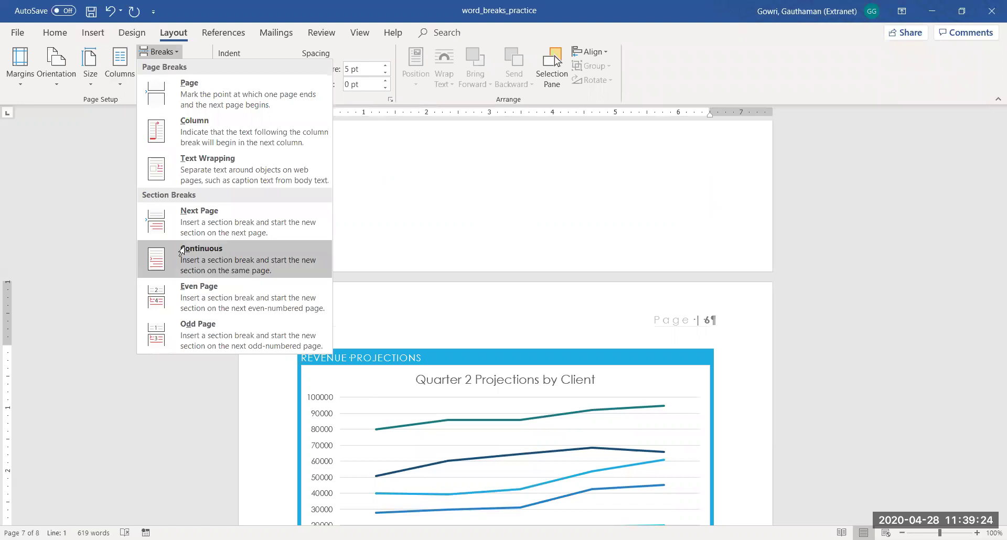
{"action": "left_click", "coordinate": [181, 251]}
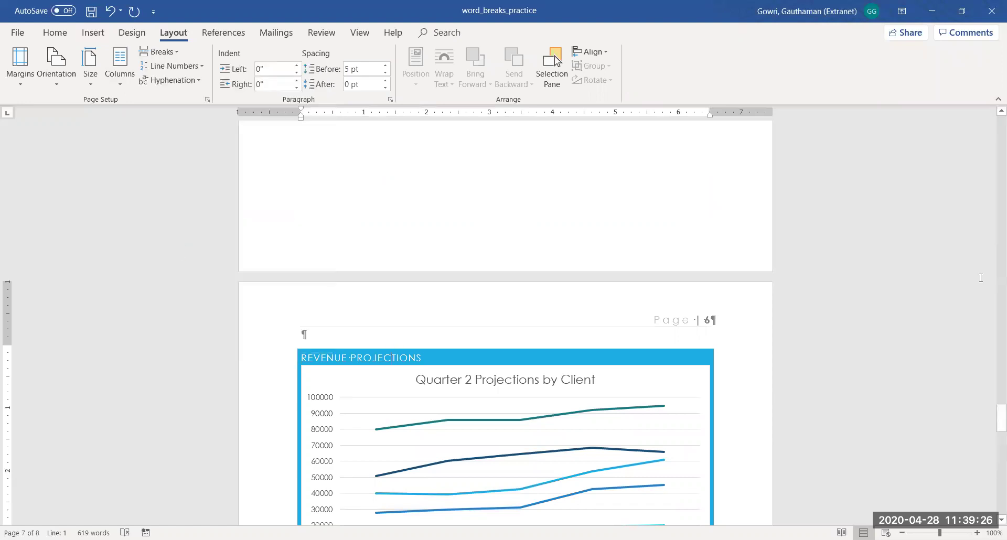
{"action": "mouse_move", "coordinate": [992, 416]}
{"action": "left_mouse_down"}
{"action": "mouse_move", "coordinate": [993, 450]}
{"action": "mouse_move", "coordinate": [993, 430]}
{"action": "left_mouse_up"}
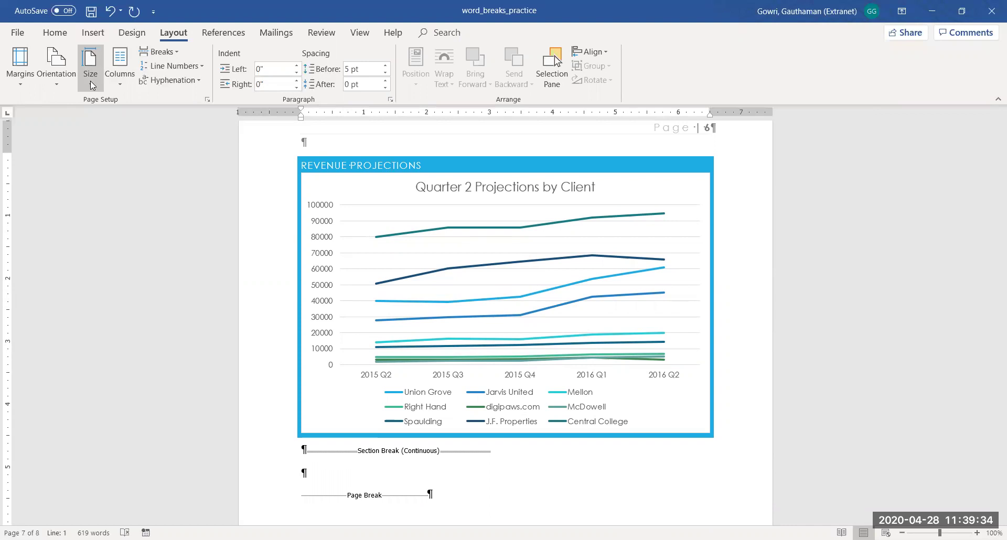
Switch the chart's section to Landscape orientation and check the chart's layout
{"action": "left_click", "coordinate": [58, 80]}
{"action": "left_click", "coordinate": [59, 136]}
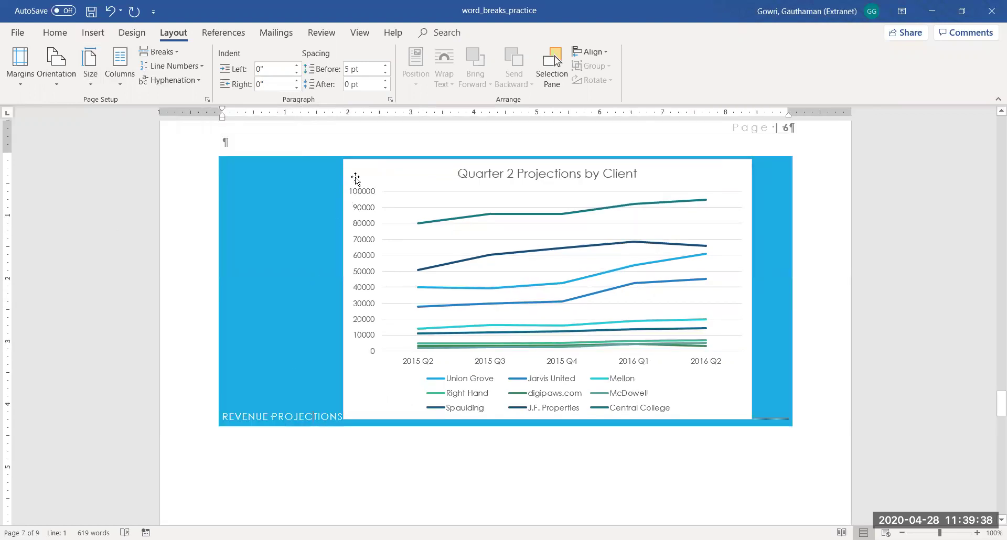
{"action": "left_click", "coordinate": [347, 296]}
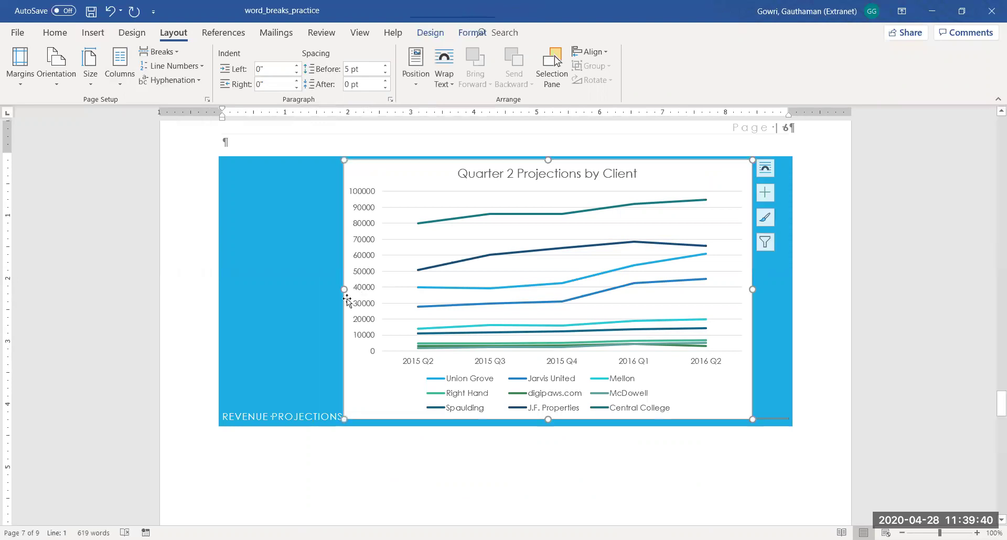
{"action": "left_click", "coordinate": [289, 365]}
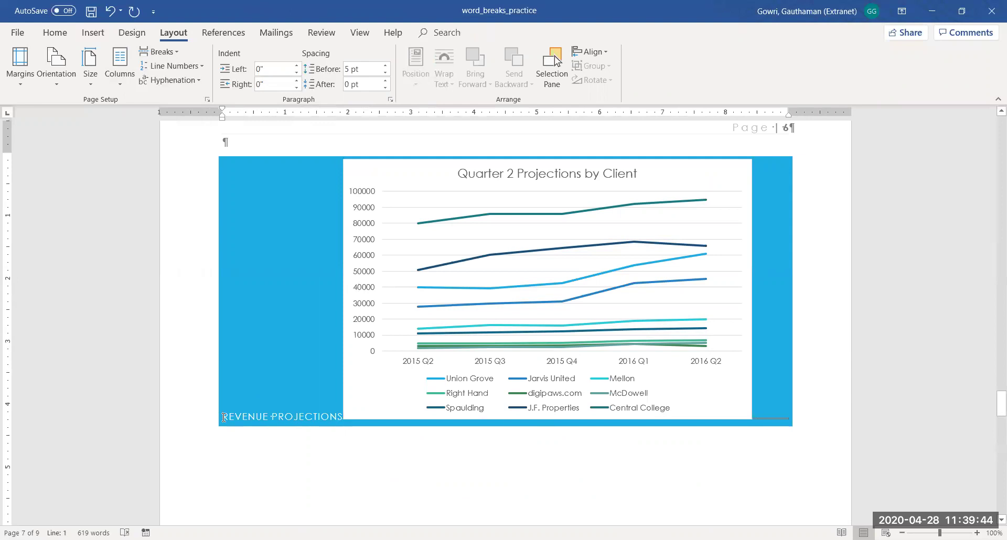
{"action": "scroll", "coordinate": [456, 212], "scroll_direction": "up", "scroll_amount": 8}
{"action": "left_click", "coordinate": [457, 212]}
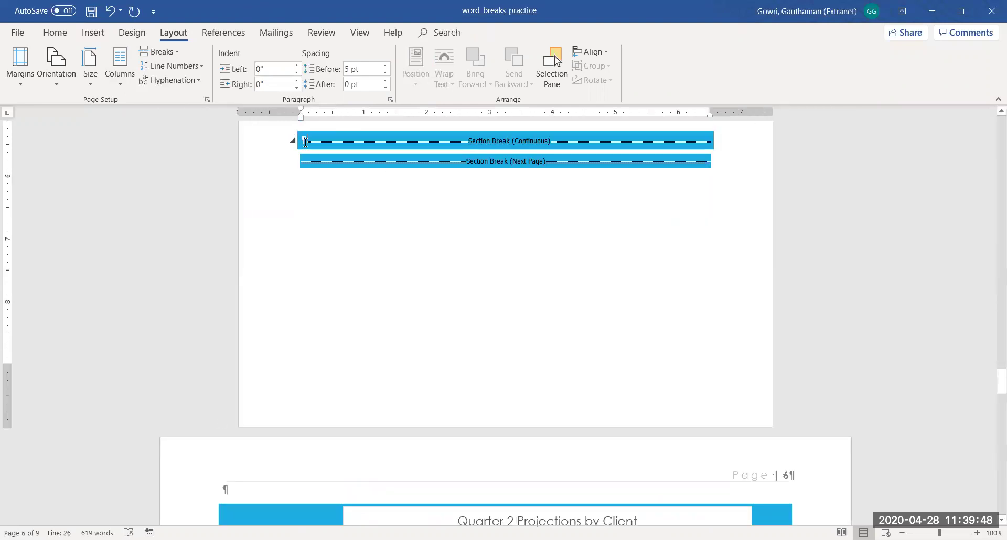
{"action": "left_click", "coordinate": [300, 164]}
{"action": "scroll", "coordinate": [300, 164], "scroll_direction": "down", "scroll_amount": 5}
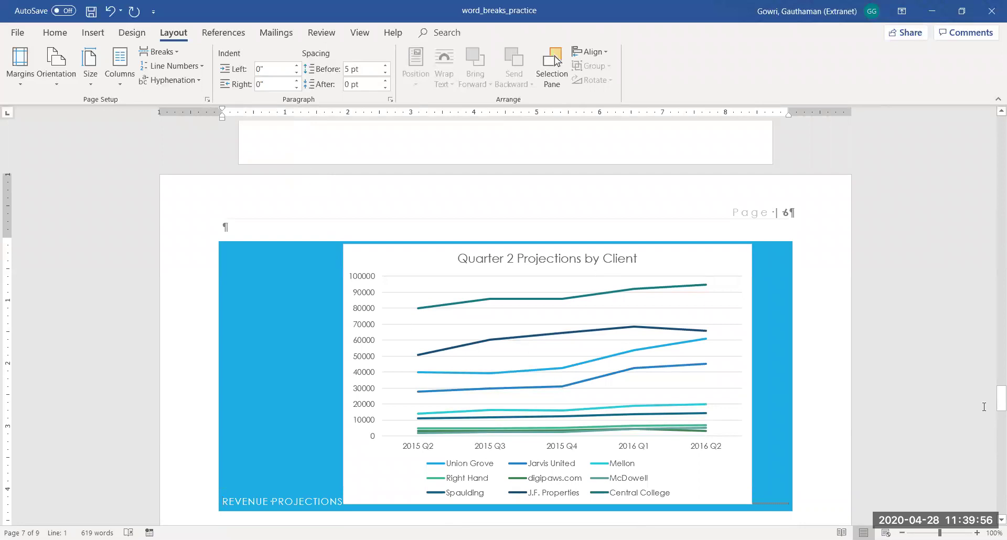
{"action": "mouse_move", "coordinate": [992, 405]}
{"action": "left_mouse_down"}
{"action": "mouse_move", "coordinate": [993, 242]}
{"action": "mouse_move", "coordinate": [992, 442]}
{"action": "mouse_move", "coordinate": [992, 404]}
{"action": "left_mouse_up"}
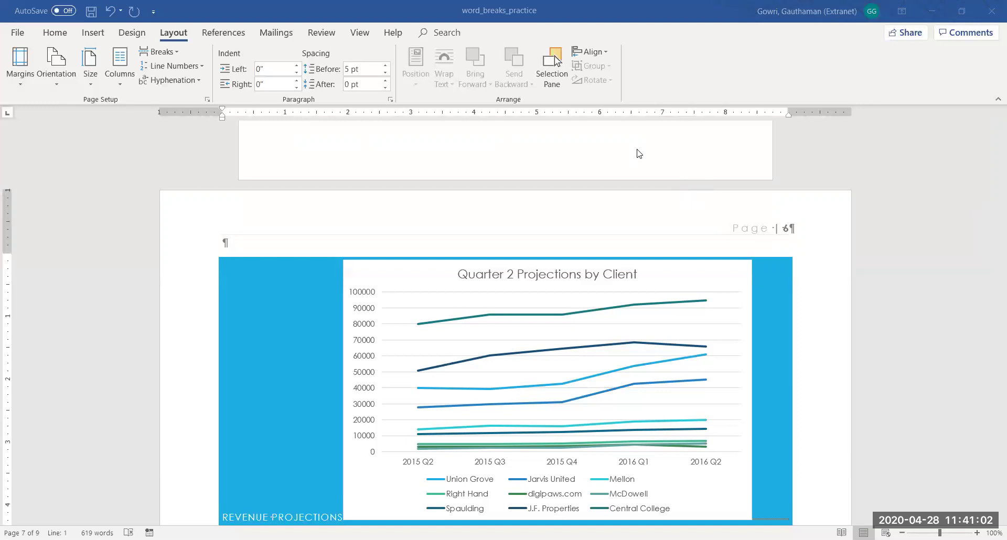
Scroll up from the New Clients section break through the revenue tables and company news
{"action": "double_click", "coordinate": [432, 159]}
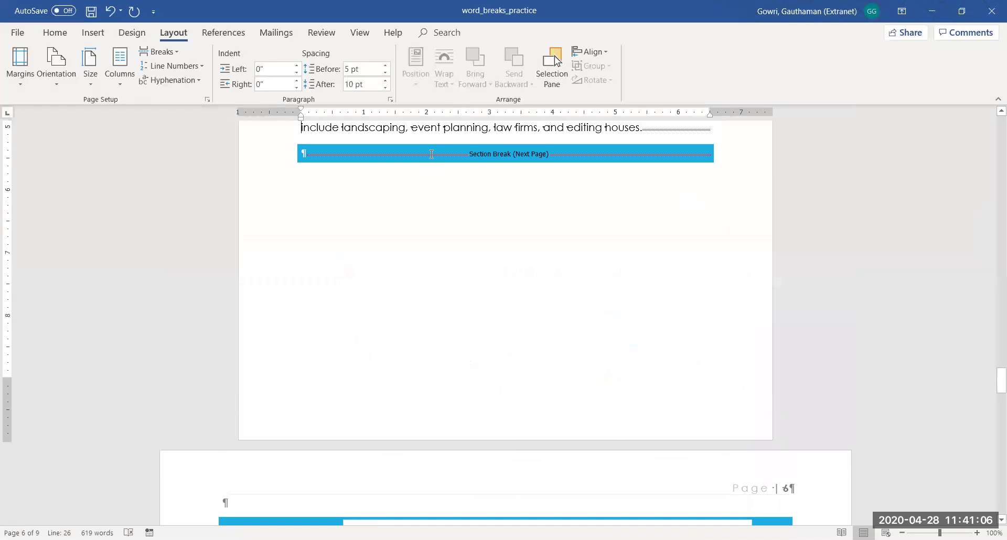
{"action": "scroll", "coordinate": [431, 154], "scroll_direction": "up", "scroll_amount": 3}
{"action": "scroll", "coordinate": [431, 154], "scroll_direction": "up", "scroll_amount": 2}
{"action": "scroll", "coordinate": [431, 153], "scroll_direction": "up", "scroll_amount": 2}
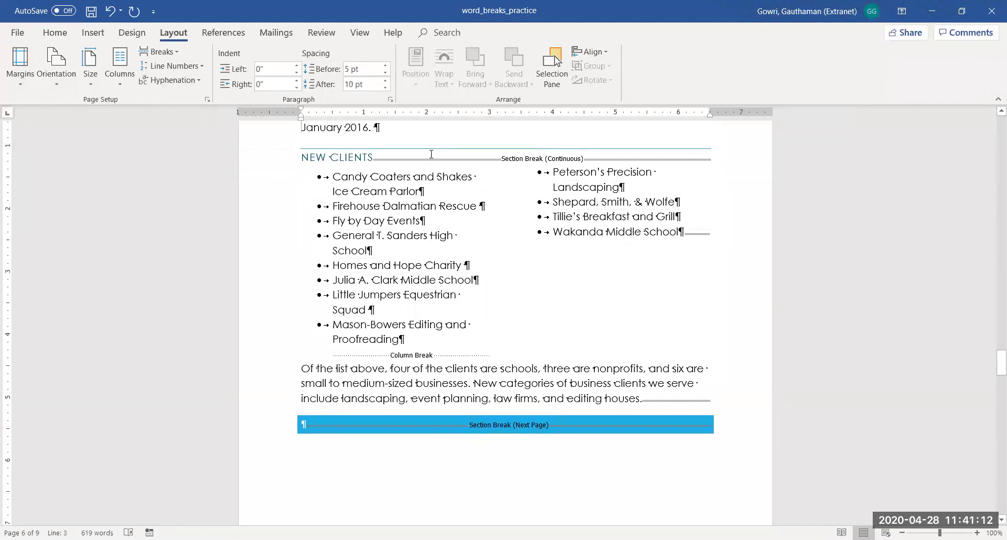
{"action": "scroll", "coordinate": [431, 153], "scroll_direction": "up", "scroll_amount": 1}
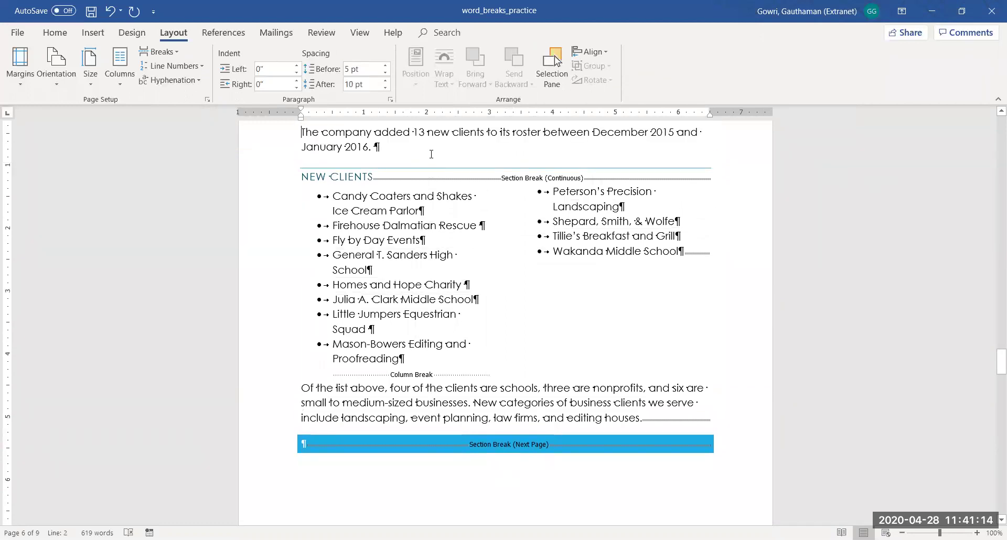
{"action": "scroll", "coordinate": [431, 154], "scroll_direction": "up", "scroll_amount": 10}
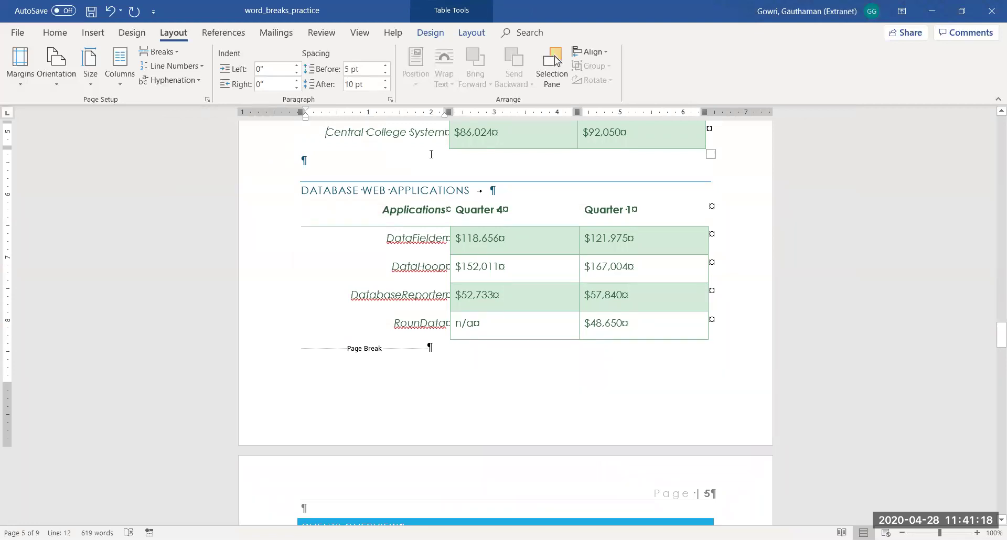
{"action": "scroll", "coordinate": [431, 154], "scroll_direction": "up", "scroll_amount": 1}
{"action": "key", "text": "Up"}
{"action": "key", "text": "Up"}
{"action": "key", "text": "Up"}
{"action": "key", "text": "Up"}
{"action": "key", "text": "Up"}
{"action": "key", "text": "Up"}
{"action": "key", "text": "Up"}
{"action": "key", "text": "Up"}
{"action": "key", "text": "Up"}
{"action": "key", "text": "Up"}
{"action": "key", "text": "Up"}
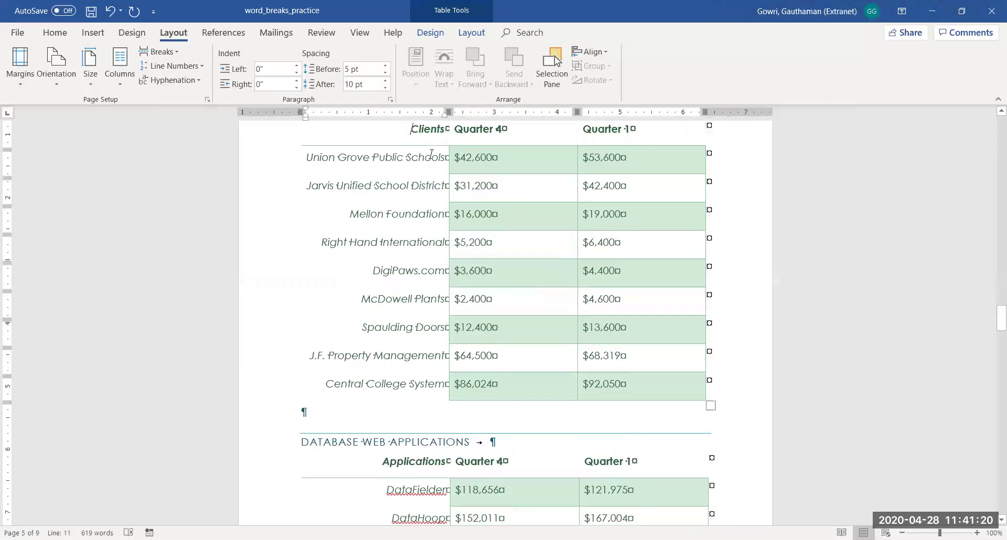
{"action": "key", "text": "Up"}
{"action": "key", "text": "Up"}
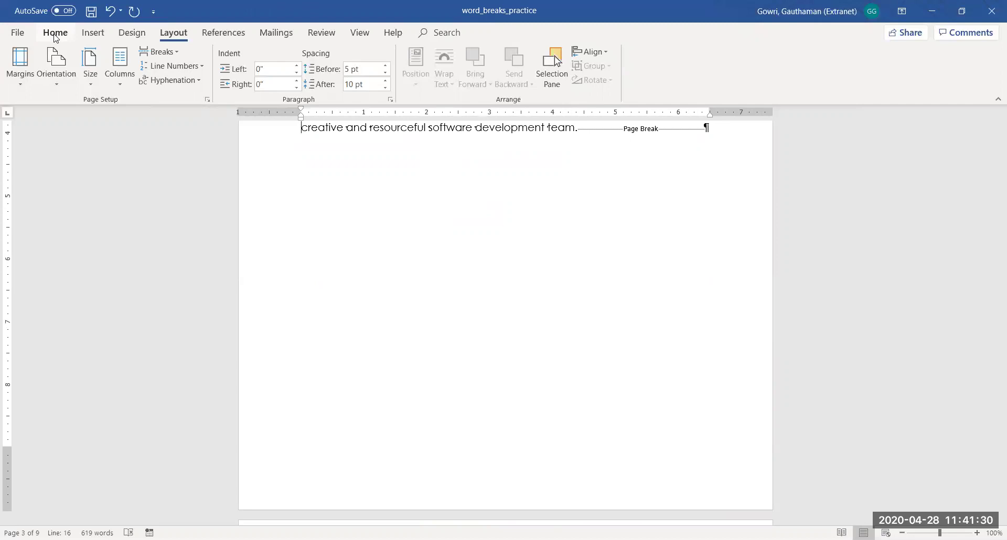
{"action": "key", "text": "Up"}
{"action": "key", "text": "Up"}
{"action": "key", "text": "Up"}
{"action": "key", "text": "Up"}
{"action": "key", "text": "Up"}
{"action": "key", "text": "Up"}
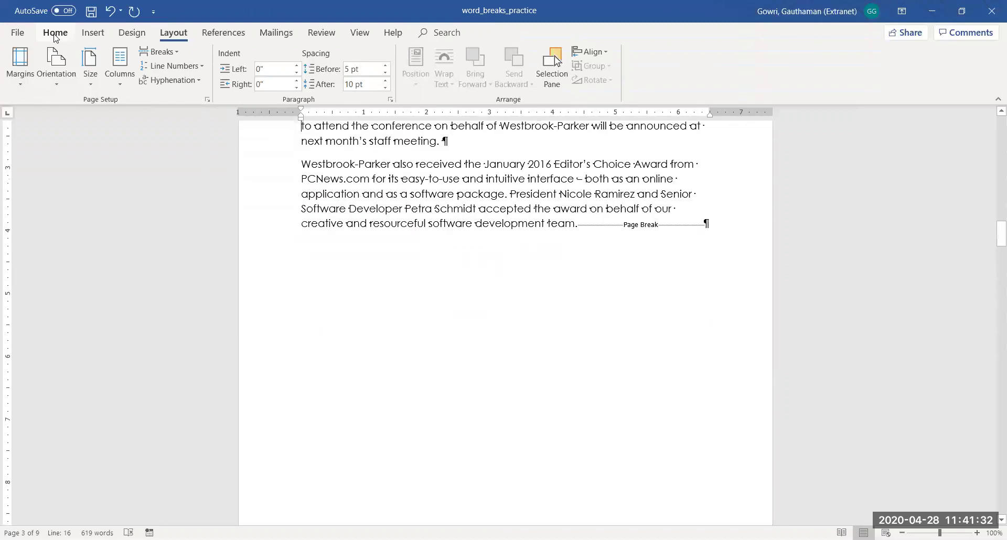
{"action": "key", "text": "Up"}
{"action": "key", "text": "Up"}
{"action": "key", "text": "Up"}
{"action": "key", "text": "Up"}
{"action": "key", "text": "Up"}
{"action": "key", "text": "Up"}
{"action": "key", "text": "Up"}
{"action": "key", "text": "Up"}
{"action": "key", "text": "Up"}
{"action": "key", "text": "Up"}
{"action": "key", "text": "Up"}
{"action": "key", "text": "Up"}
{"action": "key", "text": "Up"}
{"action": "key", "text": "Up"}
{"action": "key", "text": "Up"}
{"action": "key", "text": "Up"}
{"action": "key", "text": "Up"}
{"action": "key", "text": "Up"}
{"action": "key", "text": "Up"}
{"action": "key", "text": "Up"}
{"action": "key", "text": "Up"}
{"action": "key", "text": "Up"}
{"action": "key", "text": "Up"}
{"action": "key", "text": "Up"}
{"action": "key", "text": "Up"}
{"action": "key", "text": "Up"}
{"action": "key", "text": "Up"}
{"action": "key", "text": "Up"}
{"action": "key", "text": "Up"}
{"action": "key", "text": "Up"}
{"action": "key", "text": "Up"}
{"action": "key", "text": "Up"}
{"action": "key", "text": "Up"}
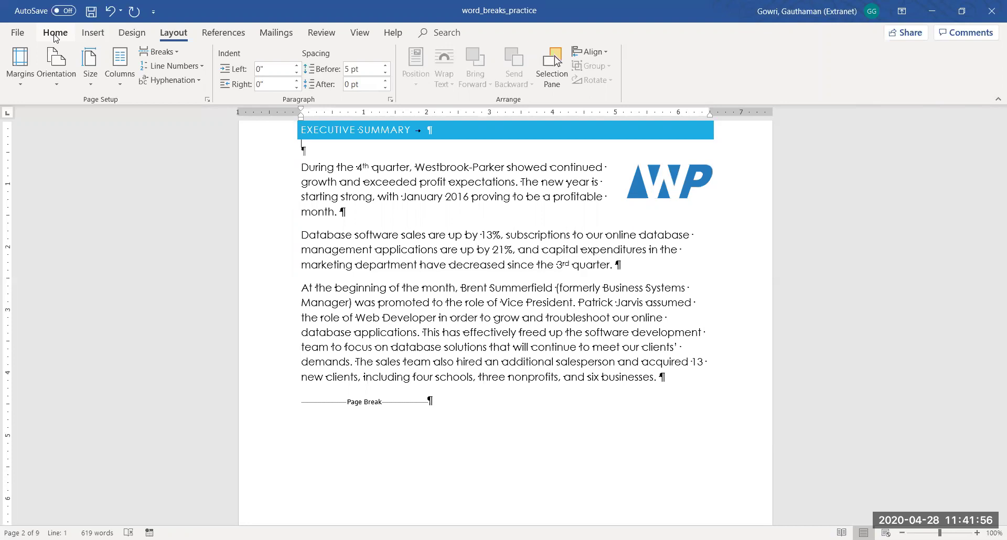
Move back down through the pages to the start of the New Clients section
{"action": "key", "text": "Down"}
{"action": "key", "text": "Down"}
{"action": "key", "text": "Down"}
{"action": "key", "text": "Down"}
{"action": "key", "text": "Down"}
{"action": "key", "text": "Down"}
{"action": "key", "text": "Down"}
{"action": "key", "text": "Down"}
{"action": "key", "text": "Down"}
{"action": "key", "text": "Down"}
{"action": "key", "text": "Down"}
{"action": "key", "text": "Down"}
{"action": "key", "text": "Down"}
{"action": "key", "text": "Down"}
{"action": "key", "text": "Down"}
{"action": "key", "text": "Down"}
{"action": "key", "text": "Down"}
{"action": "key", "text": "Down"}
{"action": "key", "text": "Down"}
{"action": "key", "text": "Down"}
{"action": "key", "text": "Down"}
{"action": "key", "text": "Down"}
{"action": "key", "text": "Down"}
{"action": "key", "text": "Down"}
{"action": "key", "text": "Down"}
{"action": "key", "text": "Down"}
{"action": "key", "text": "Down"}
{"action": "key", "text": "Down"}
{"action": "key", "text": "Down"}
{"action": "key", "text": "Down"}
{"action": "key", "text": "Down"}
{"action": "key", "text": "Down"}
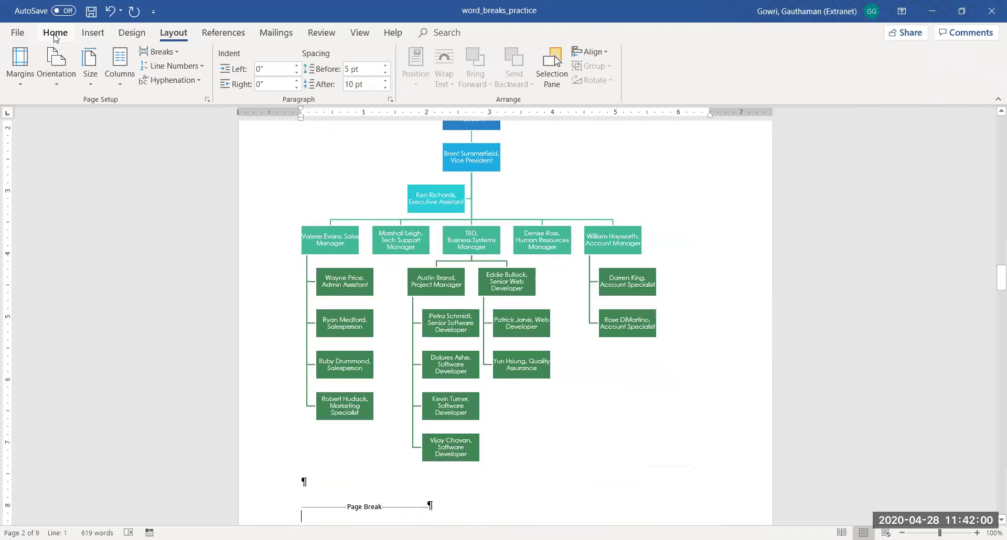
{"action": "key", "text": "Down"}
{"action": "key", "text": "Down"}
{"action": "key", "text": "Down"}
{"action": "key", "text": "Down"}
{"action": "key", "text": "Down"}
{"action": "key", "text": "Down"}
{"action": "key", "text": "Down"}
{"action": "key", "text": "Down"}
{"action": "key", "text": "Down"}
{"action": "key", "text": "Down"}
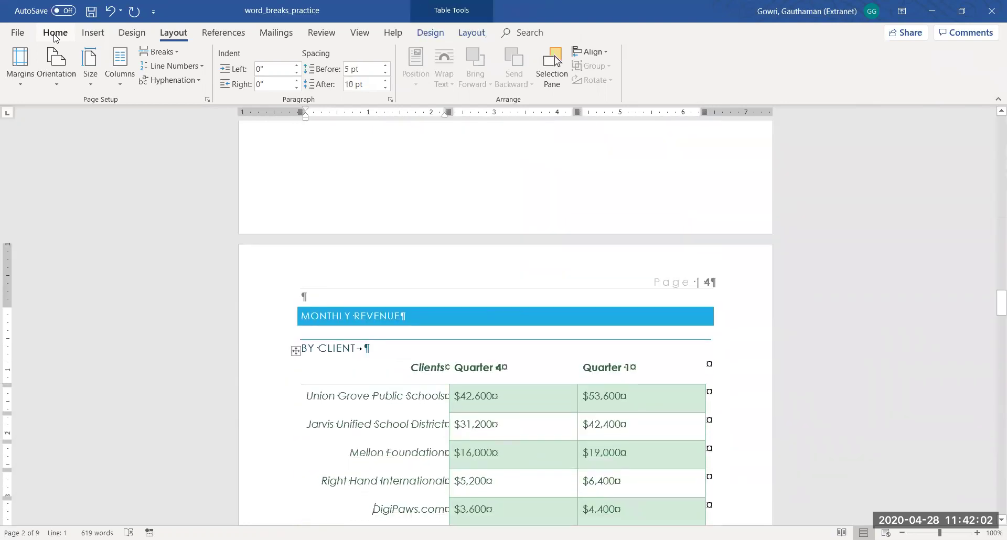
{"action": "key", "text": "Down"}
{"action": "key", "text": "Down"}
{"action": "key", "text": "Down"}
{"action": "key", "text": "Down"}
{"action": "key", "text": "Down"}
{"action": "key", "text": "Down"}
{"action": "key", "text": "Down"}
{"action": "key", "text": "Down"}
{"action": "key", "text": "Down"}
{"action": "key", "text": "Down"}
{"action": "key", "text": "Down"}
{"action": "key", "text": "Down"}
{"action": "key", "text": "Down"}
{"action": "key", "text": "Down"}
{"action": "key", "text": "Down"}
{"action": "key", "text": "Down"}
{"action": "key", "text": "Down"}
{"action": "key", "text": "Down"}
{"action": "key", "text": "Down"}
{"action": "key", "text": "Down"}
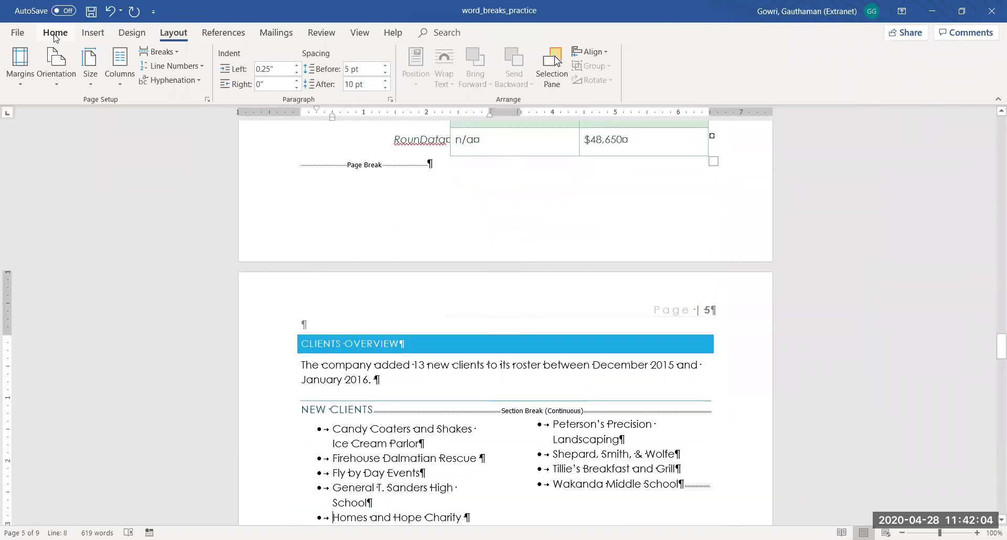
{"action": "key", "text": "Down"}
{"action": "key", "text": "Down"}
{"action": "key", "text": "Down"}
{"action": "key", "text": "Down"}
{"action": "key", "text": "Down"}
{"action": "key", "text": "Down"}
{"action": "key", "text": "Down"}
{"action": "key", "text": "Down"}
{"action": "key", "text": "Down"}
{"action": "key", "text": "Down"}
{"action": "key", "text": "Down"}
{"action": "key", "text": "Down"}
{"action": "key", "text": "Down"}
{"action": "key", "text": "Down"}
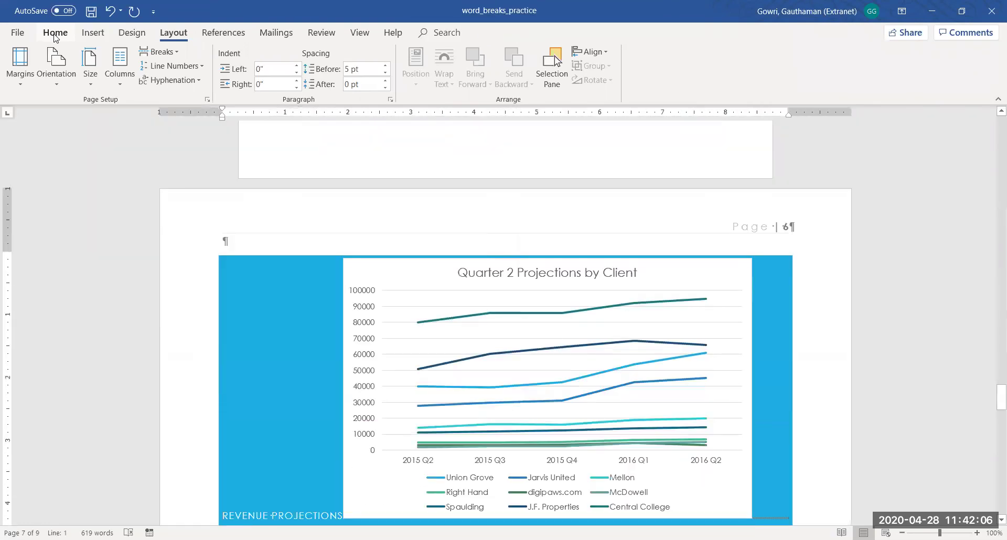
{"action": "key", "text": "Up"}
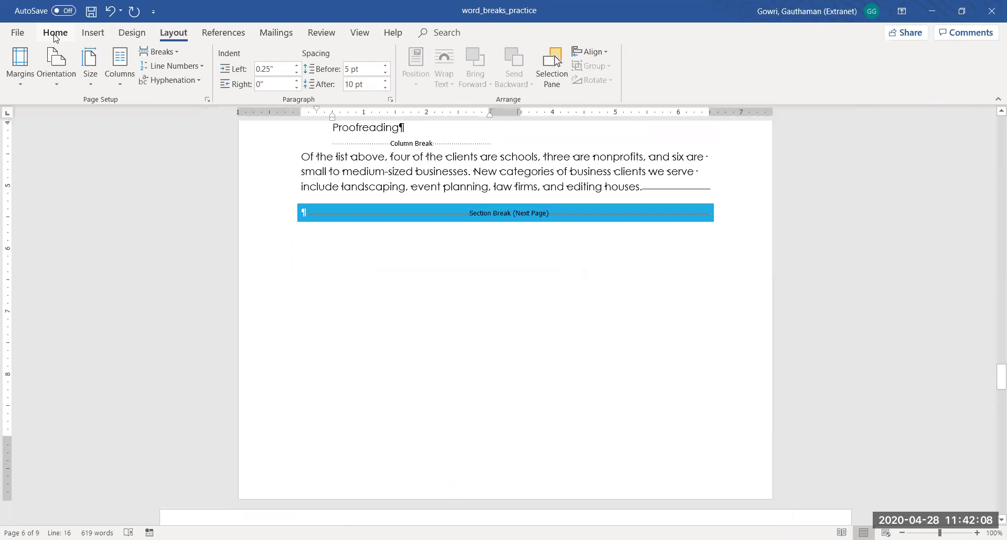
{"action": "key", "text": "Up"}
{"action": "key", "text": "Up"}
{"action": "key", "text": "Up"}
{"action": "key", "text": "Up"}
{"action": "key", "text": "Up"}
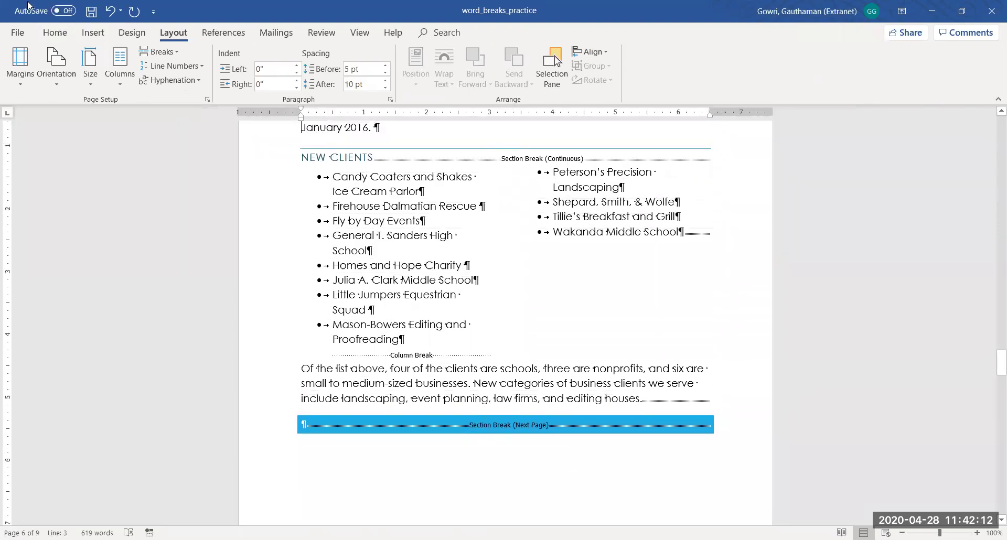
Hide formatting marks and select clients in the left column, undoing an accidental list move
{"action": "left_click", "coordinate": [55, 33]}
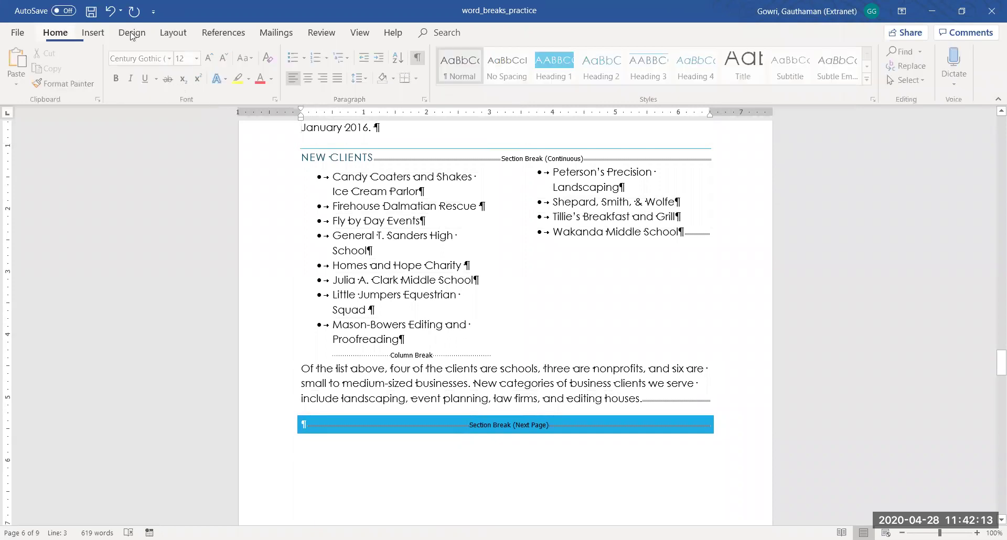
{"action": "left_click", "coordinate": [419, 59]}
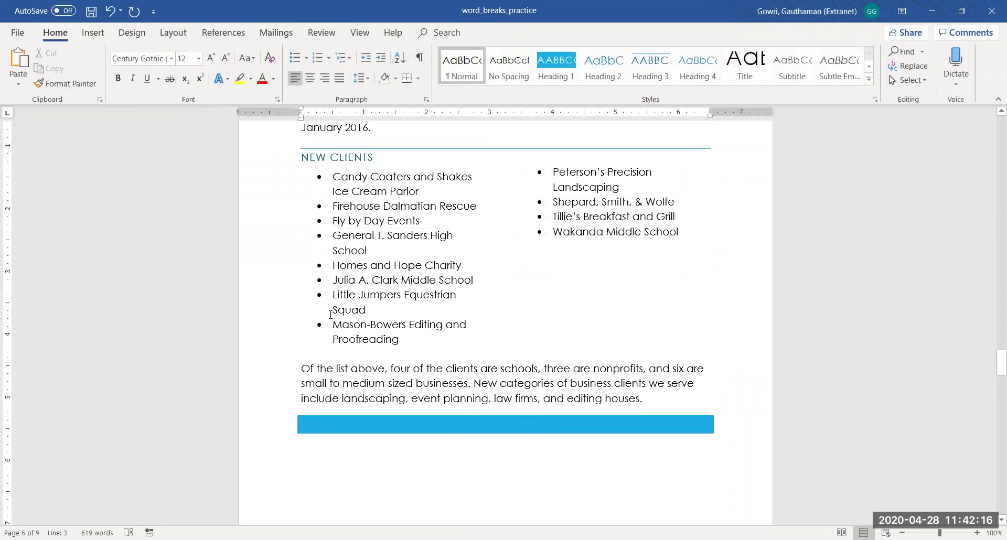
{"action": "left_click", "coordinate": [334, 264]}
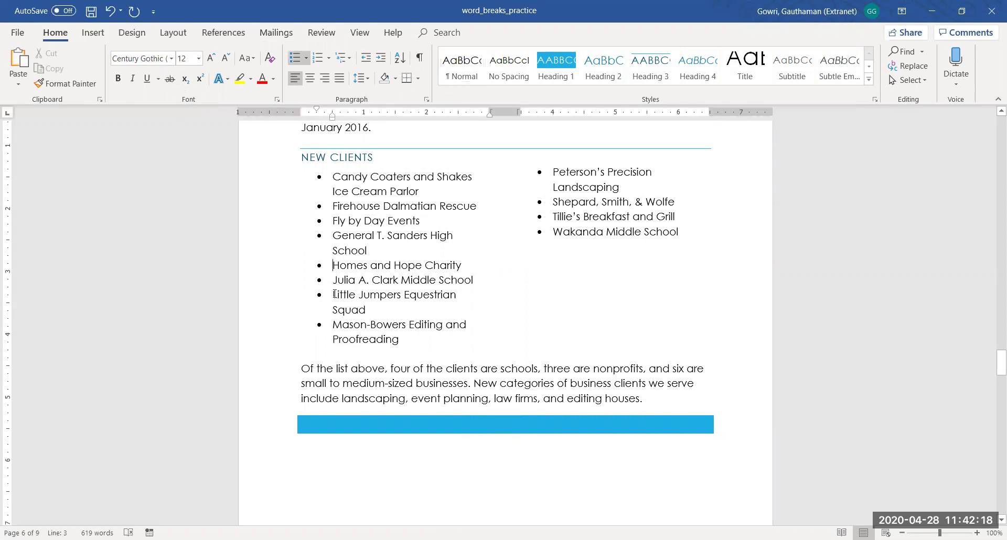
{"action": "left_click_drag", "start_coordinate": [334, 264], "coordinate": [411, 335]}
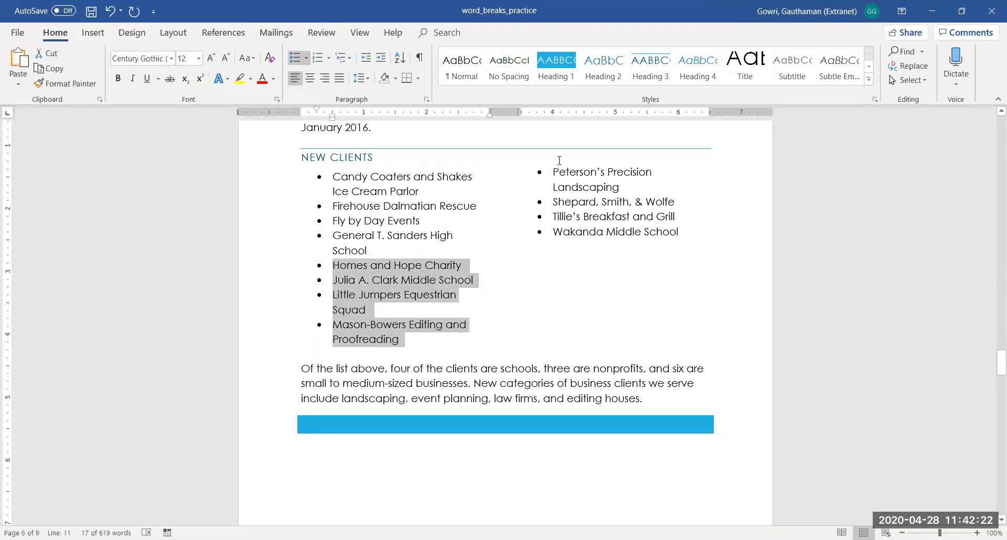
{"action": "left_click", "coordinate": [476, 222]}
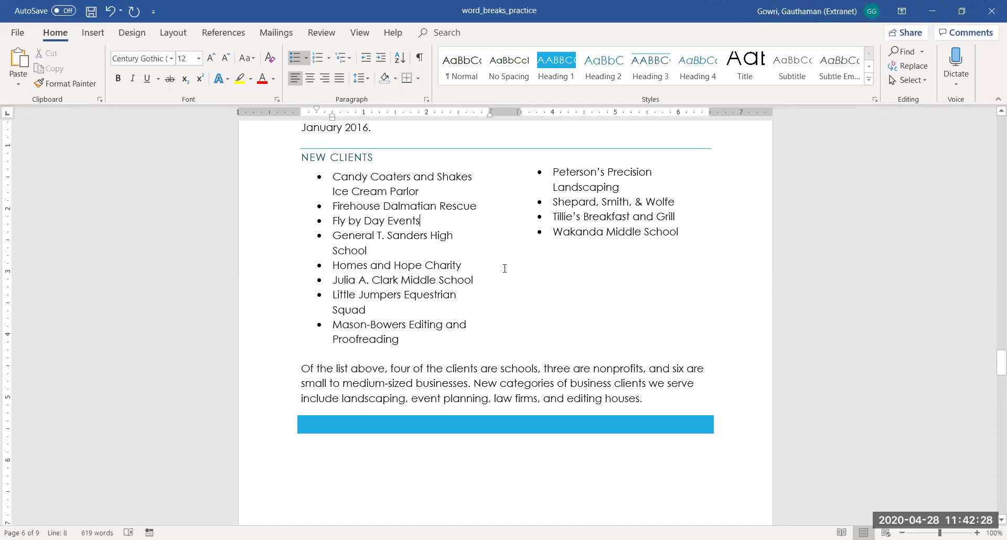
{"action": "left_click_drag", "start_coordinate": [333, 265], "coordinate": [405, 325]}
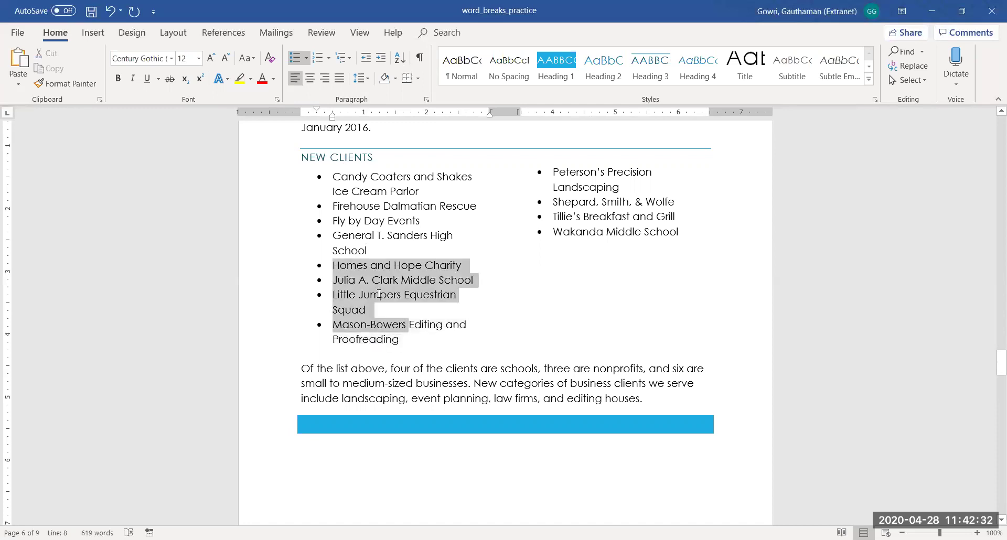
{"action": "left_click_drag", "start_coordinate": [364, 277], "coordinate": [372, 310]}
{"action": "left_click_drag", "start_coordinate": [334, 263], "coordinate": [419, 353]}
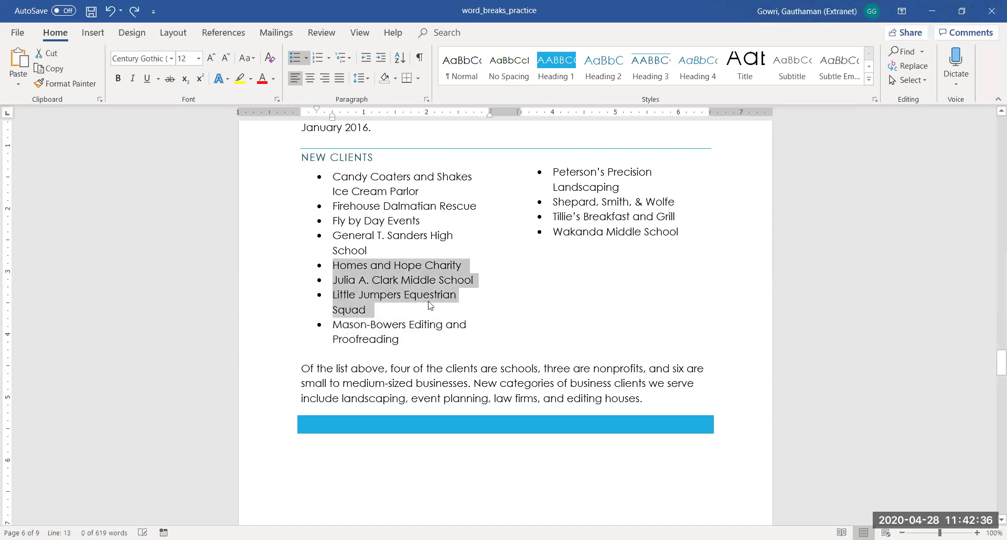
{"action": "key", "text": "ctrl+z"}
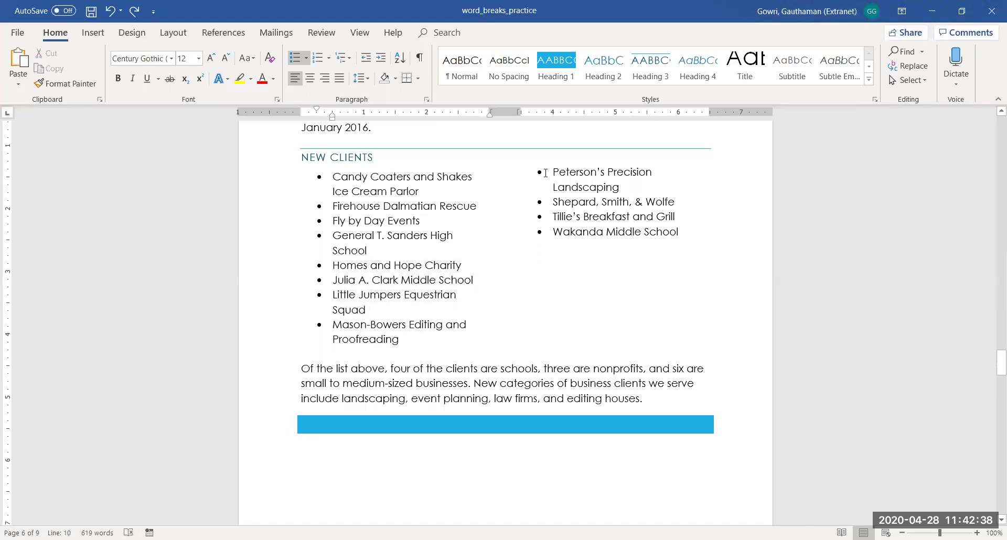
{"action": "left_click", "coordinate": [539, 167]}
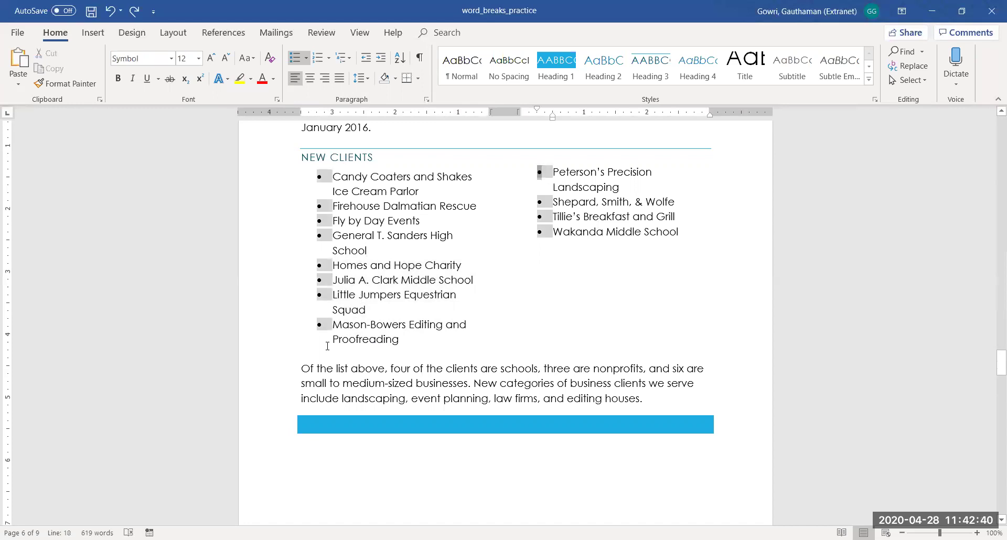
Insert a Column break before Homes and Hope Charity
{"action": "left_click", "coordinate": [334, 265]}
{"action": "left_click_drag", "start_coordinate": [333, 265], "coordinate": [414, 338]}
{"action": "left_click", "coordinate": [334, 265]}
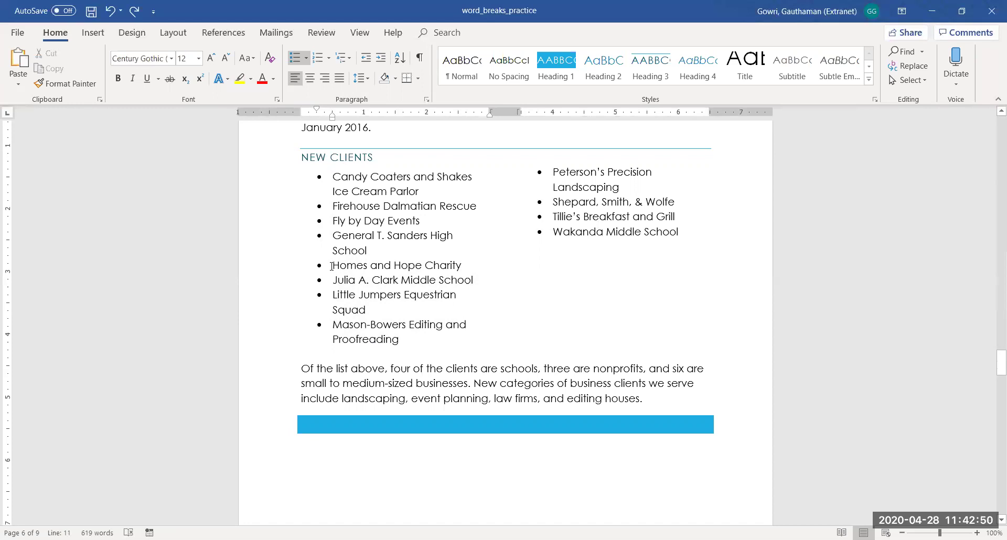
{"action": "left_click", "coordinate": [180, 33]}
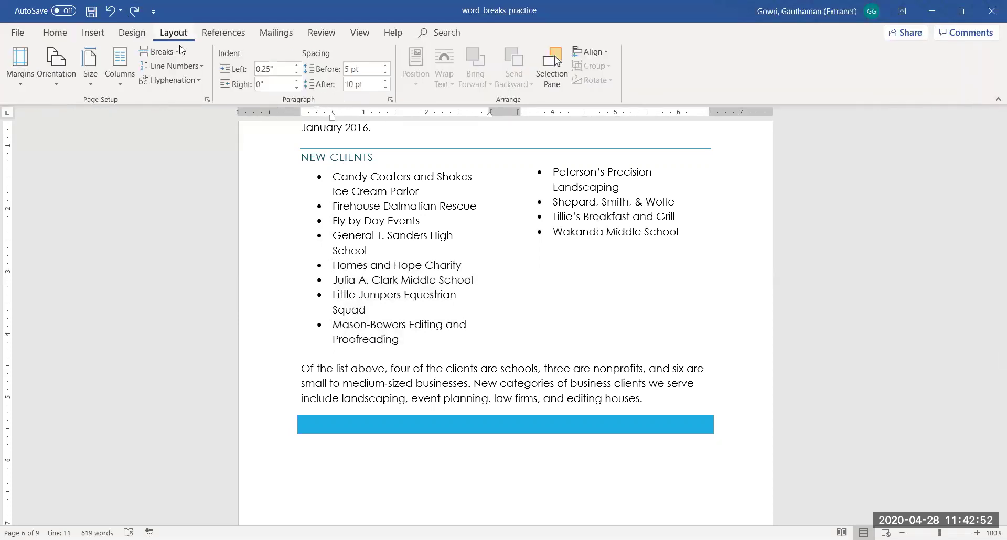
{"action": "left_click", "coordinate": [159, 51]}
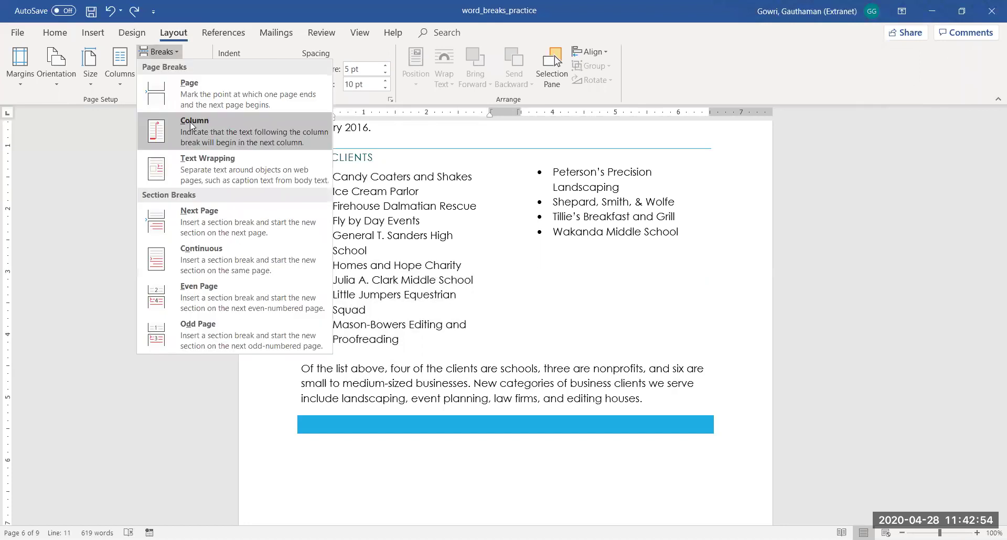
{"action": "left_click", "coordinate": [189, 122]}
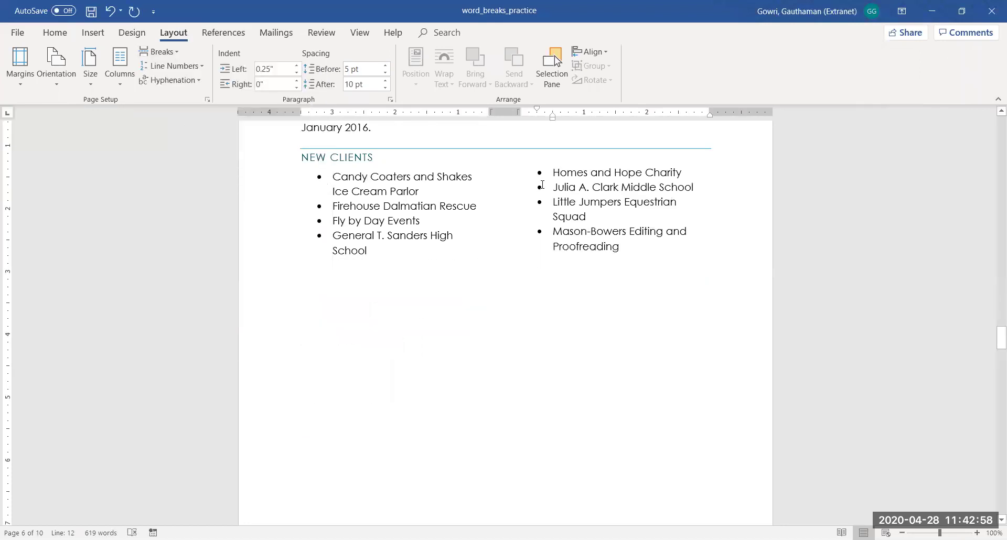
Show formatting marks and delete the leftover column break after Proofreading
{"action": "left_click", "coordinate": [630, 253]}
{"action": "key", "text": "Down"}
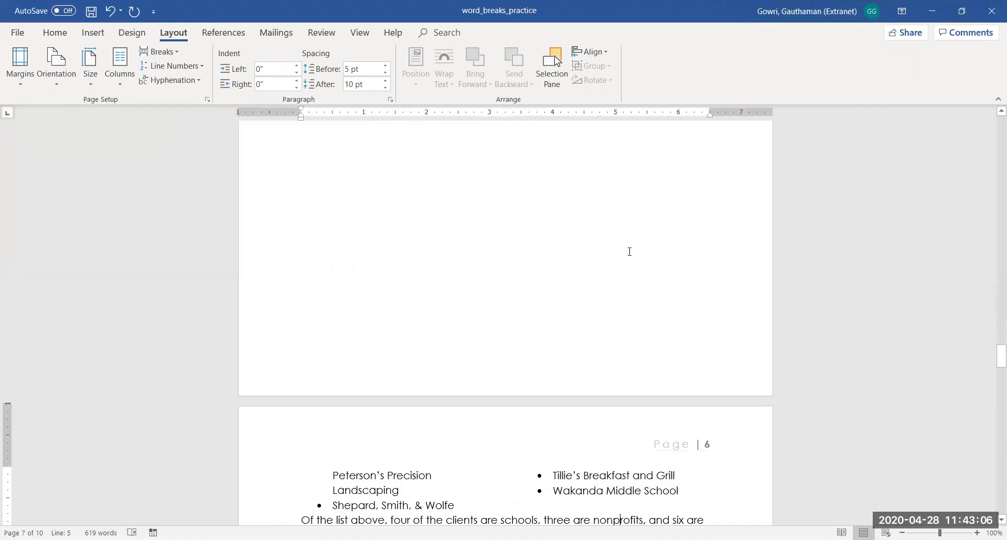
{"action": "key", "text": "Down"}
{"action": "key", "text": "Down"}
{"action": "key", "text": "Down"}
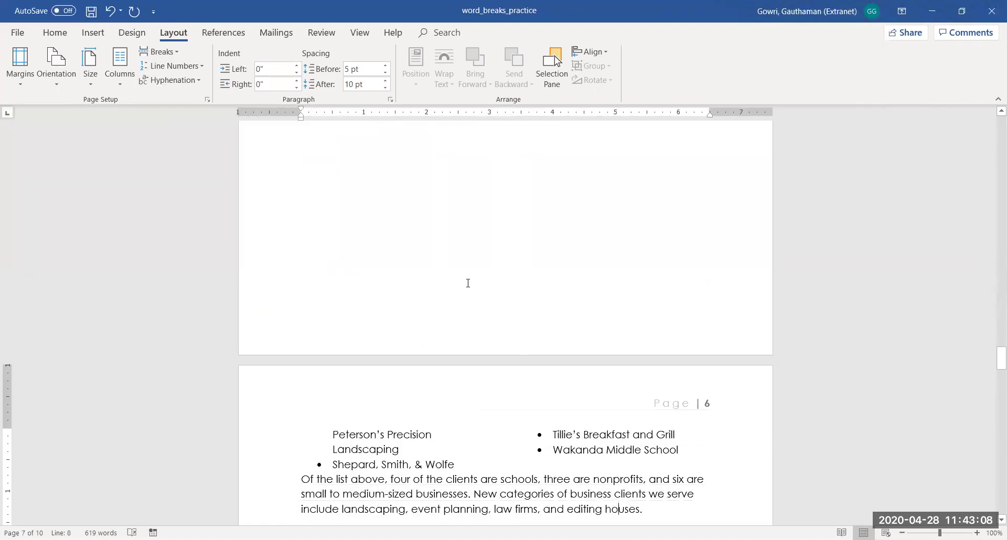
{"action": "left_click", "coordinate": [58, 34]}
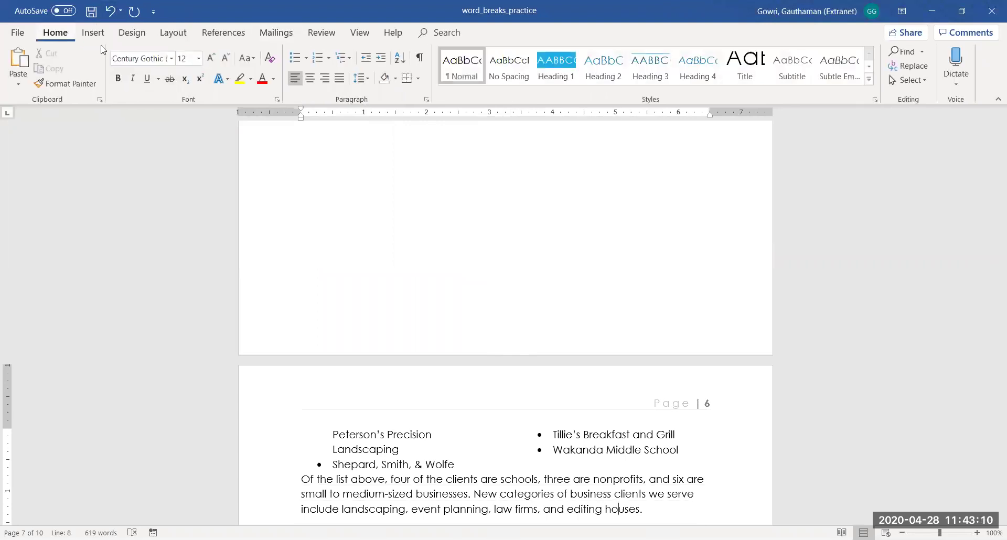
{"action": "left_click", "coordinate": [419, 57]}
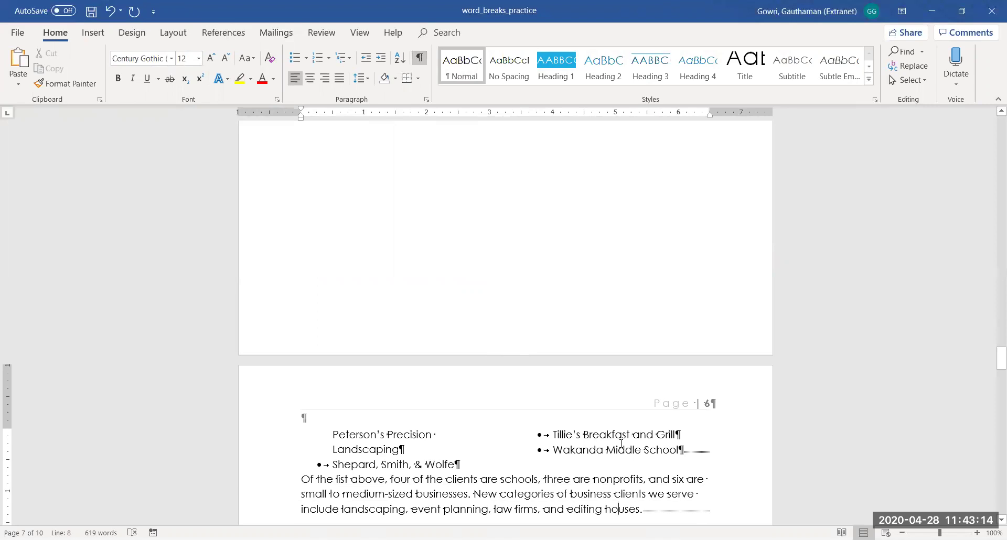
{"action": "left_click", "coordinate": [457, 323]}
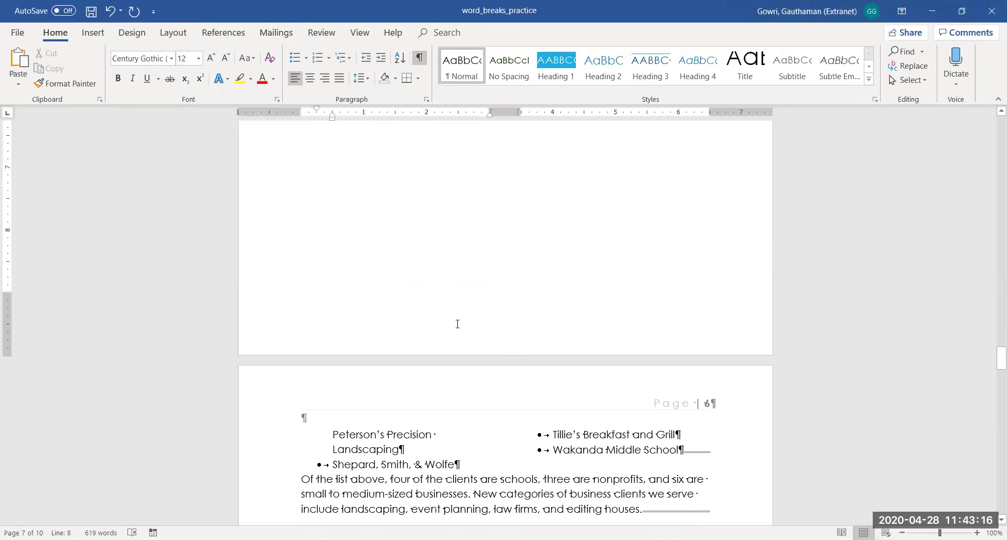
{"action": "key", "text": "Up"}
{"action": "key", "text": "Up"}
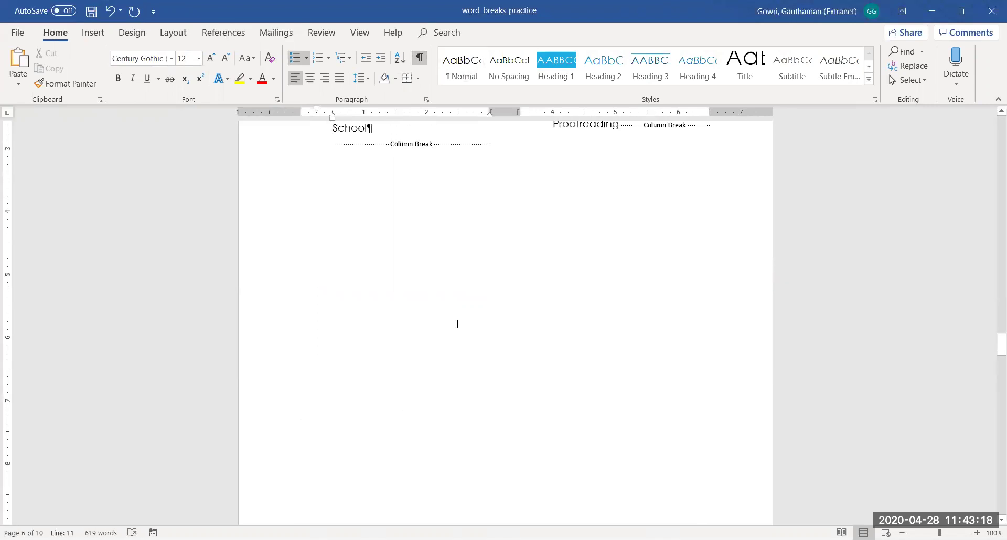
{"action": "left_click", "coordinate": [619, 126]}
{"action": "key", "text": "Delete"}
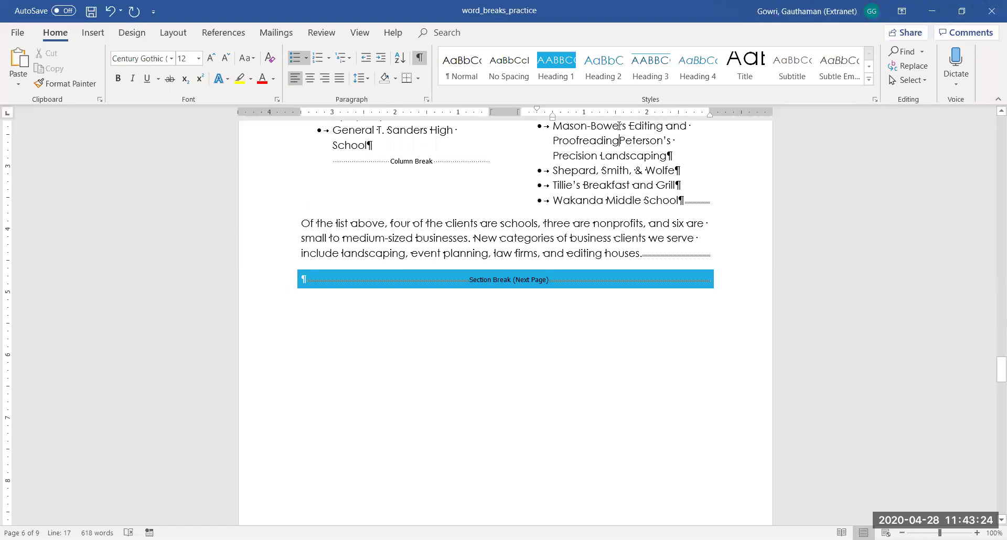
Hide formatting marks again and check the right-column clients from Homes to Mason-Bowers
{"action": "left_click", "coordinate": [456, 183]}
{"action": "key", "text": "Up"}
{"action": "key", "text": "Up"}
{"action": "key", "text": "Up"}
{"action": "key", "text": "Up"}
{"action": "key", "text": "Up"}
{"action": "key", "text": "Up"}
{"action": "key", "text": "Up"}
{"action": "key", "text": "Up"}
{"action": "key", "text": "Up"}
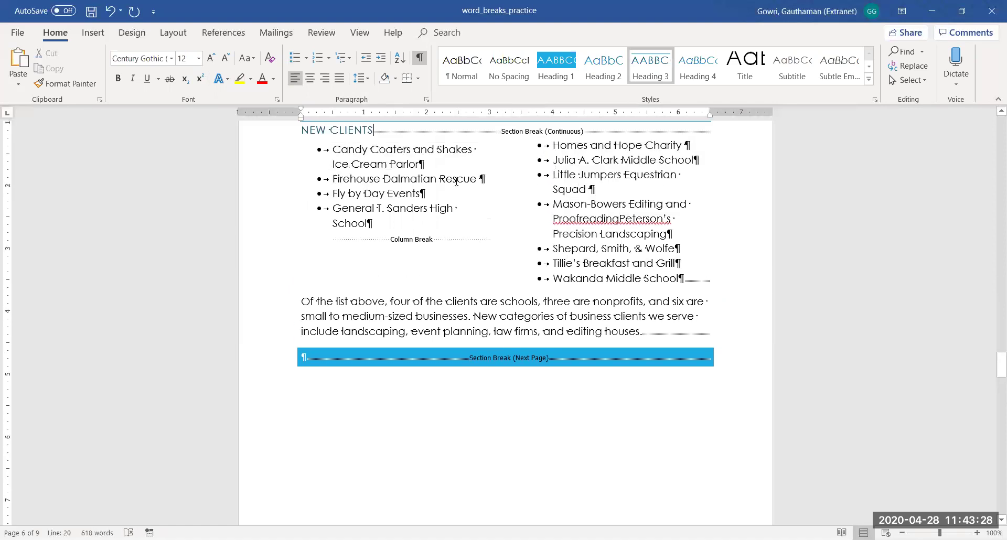
{"action": "key", "text": "Up"}
{"action": "key", "text": "Up"}
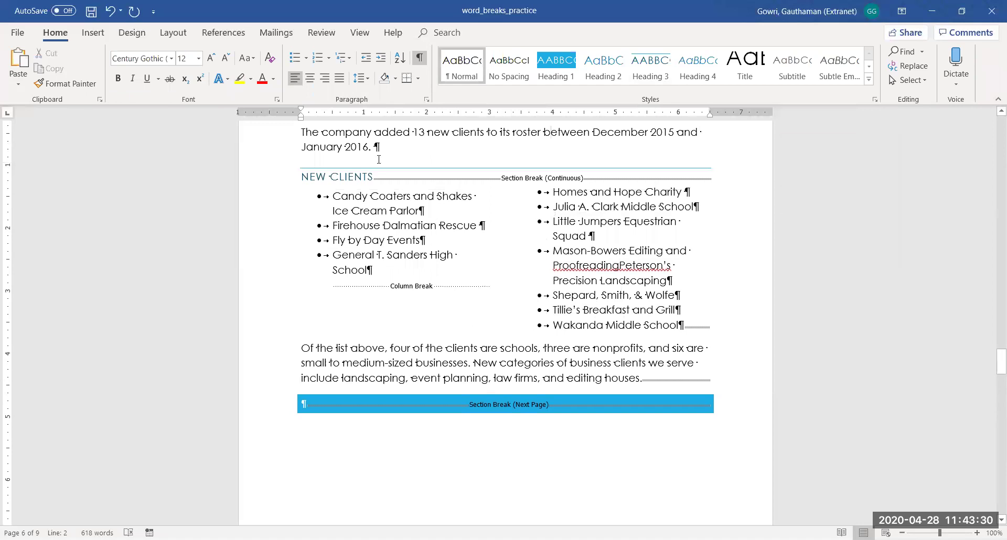
{"action": "left_click", "coordinate": [419, 59]}
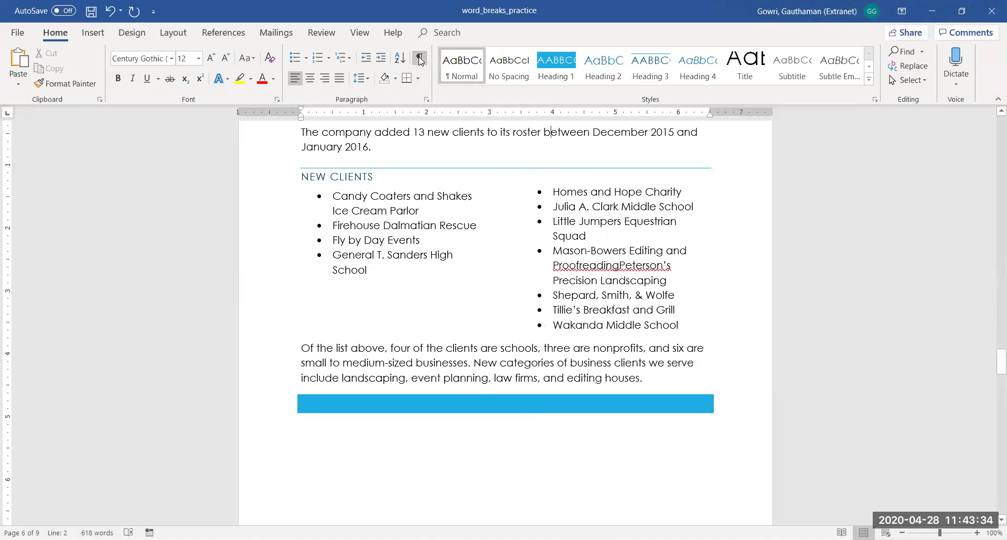
{"action": "left_click", "coordinate": [605, 273]}
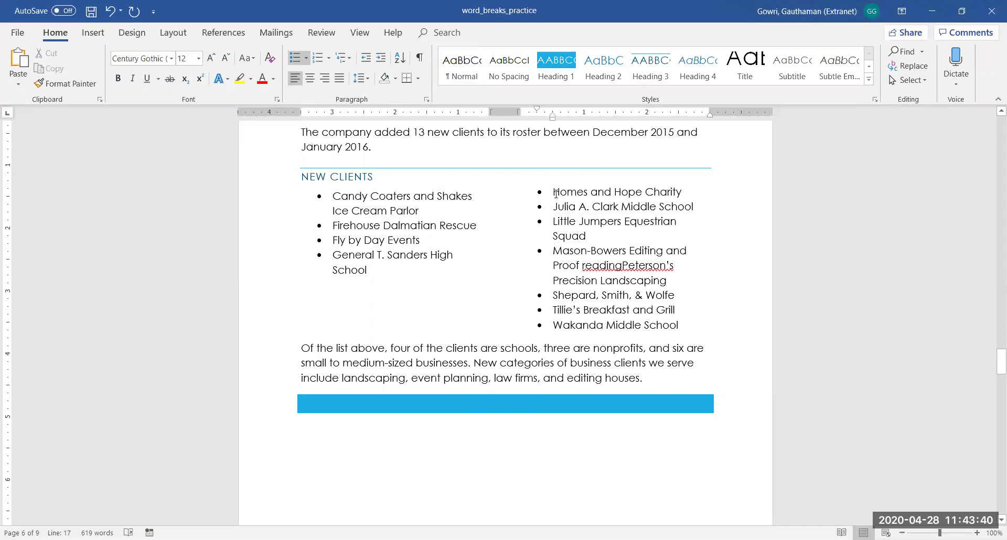
{"action": "left_click_drag", "start_coordinate": [554, 193], "coordinate": [627, 252]}
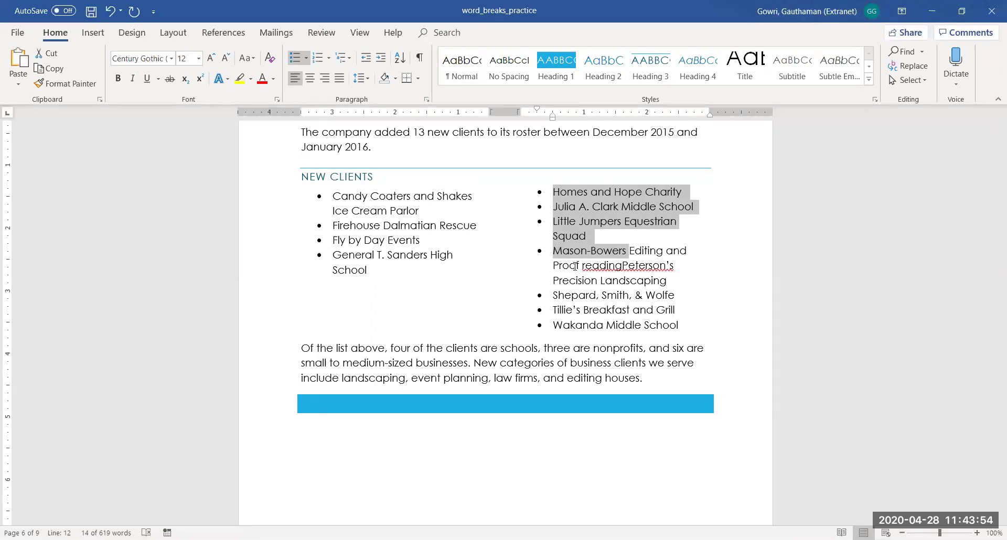
{"action": "key", "text": "Down"}
{"action": "key", "text": "Down"}
{"action": "key", "text": "Down"}
{"action": "key", "text": "Down"}
{"action": "key", "text": "Down"}
{"action": "key", "text": "Down"}
{"action": "key", "text": "Down"}
{"action": "key", "text": "Down"}
{"action": "key", "text": "Down"}
{"action": "key", "text": "Down"}
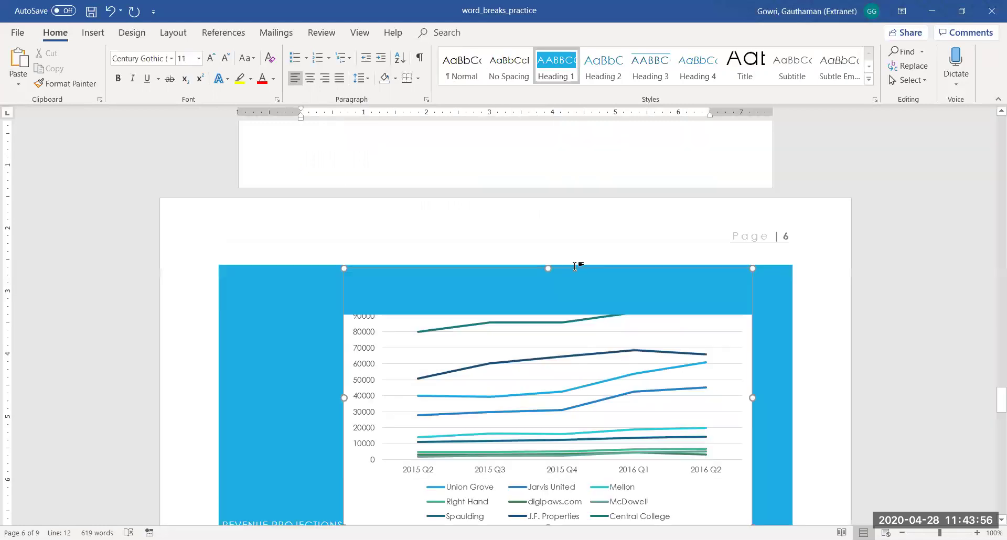
Place the cursor in the slow growth bullet and insert a Continuous section break
{"action": "key", "text": "Down"}
{"action": "key", "text": "Down"}
{"action": "key", "text": "Down"}
{"action": "key", "text": "Down"}
{"action": "key", "text": "Down"}
{"action": "key", "text": "Down"}
{"action": "key", "text": "Down"}
{"action": "key", "text": "Down"}
{"action": "key", "text": "Down"}
{"action": "key", "text": "Down"}
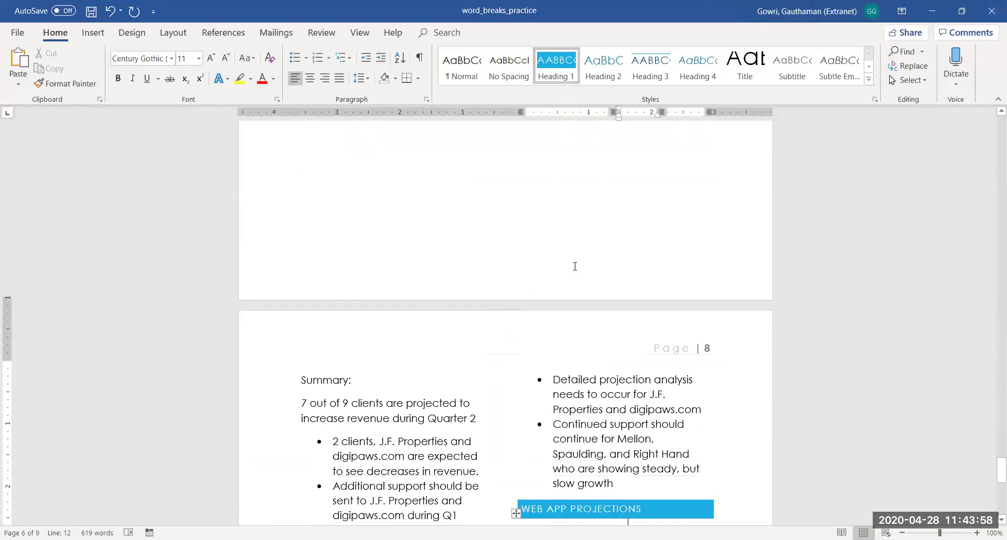
{"action": "key", "text": "Down"}
{"action": "key", "text": "Down"}
{"action": "key", "text": "Down"}
{"action": "key", "text": "Down"}
{"action": "key", "text": "Down"}
{"action": "key", "text": "Down"}
{"action": "key", "text": "Down"}
{"action": "key", "text": "Down"}
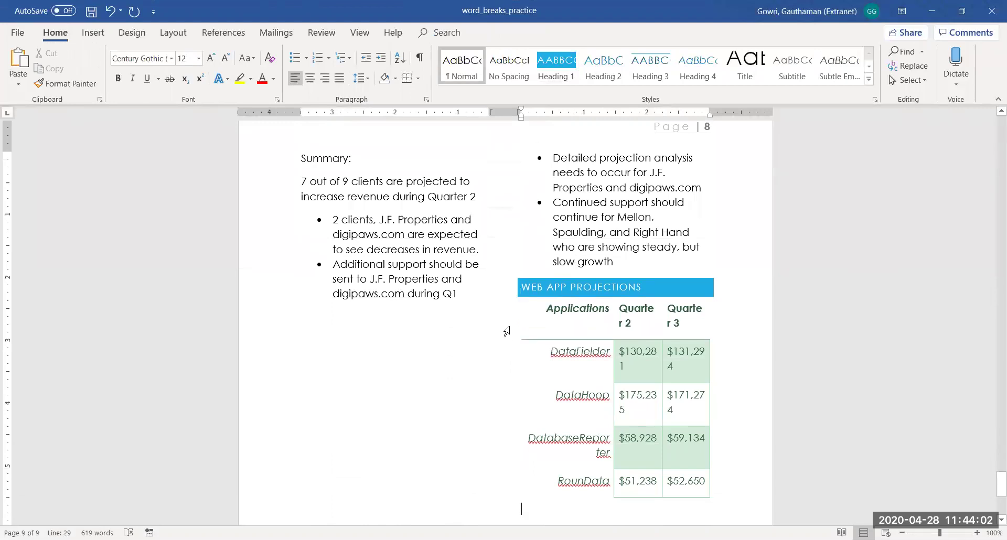
{"action": "left_click", "coordinate": [511, 287]}
{"action": "left_click", "coordinate": [554, 271]}
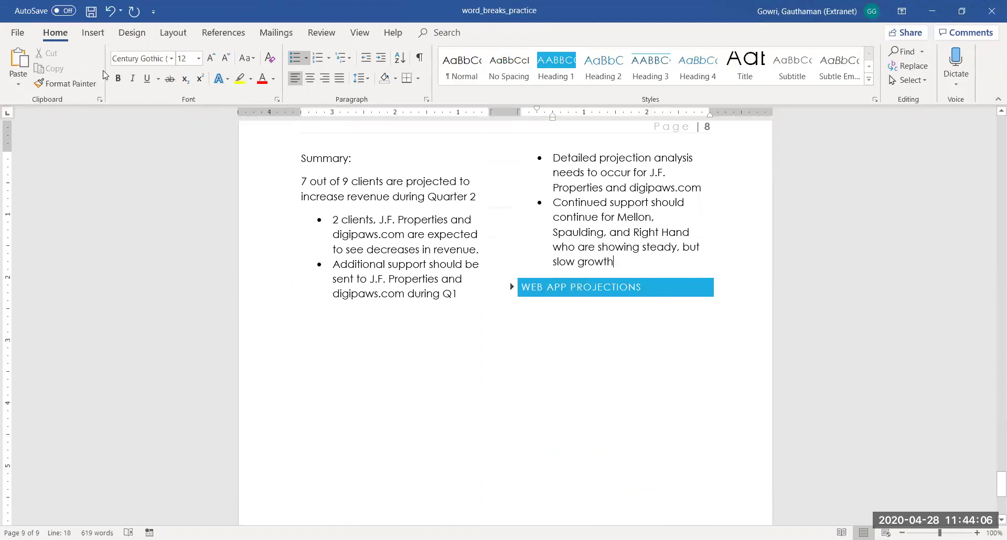
{"action": "left_click", "coordinate": [93, 33]}
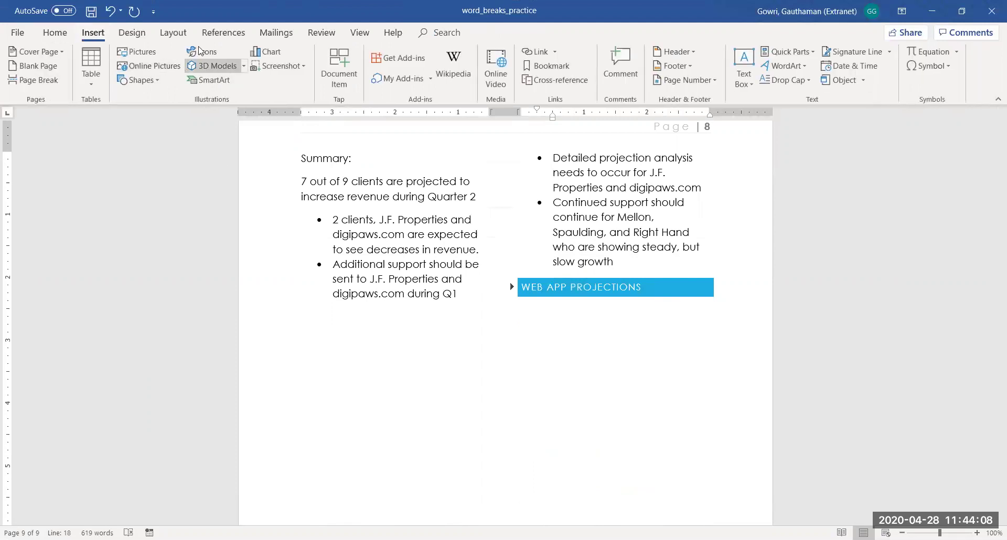
{"action": "left_click", "coordinate": [173, 33]}
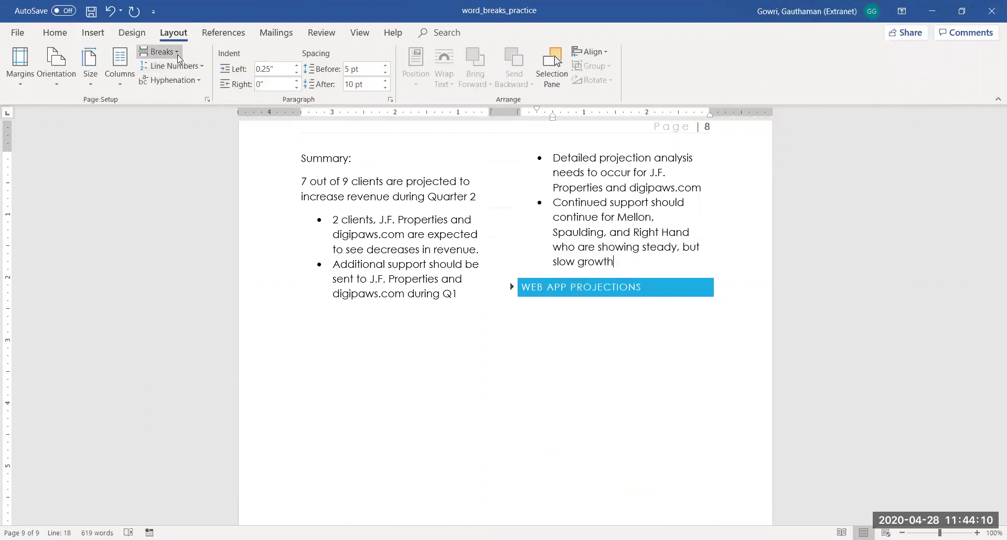
{"action": "left_click", "coordinate": [178, 55]}
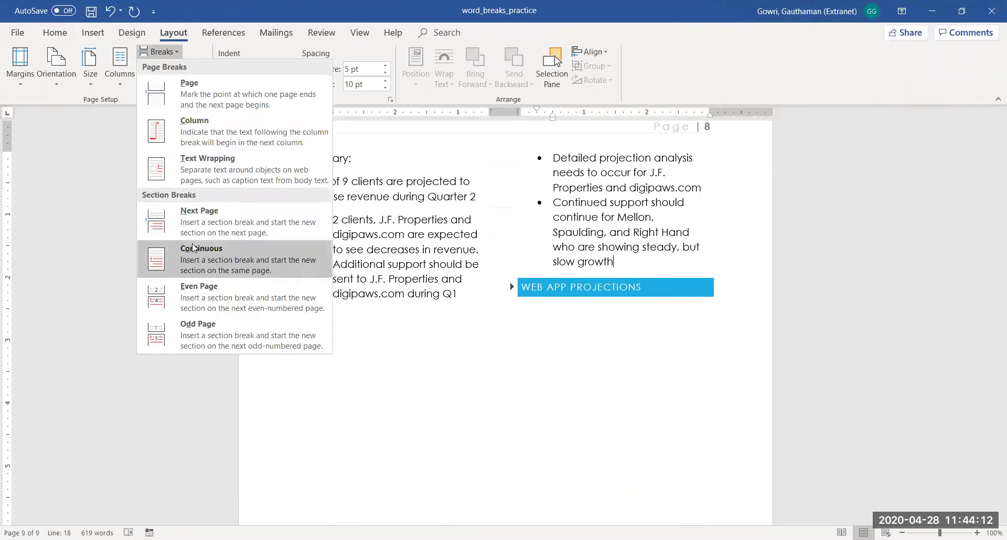
{"action": "left_click", "coordinate": [193, 247]}
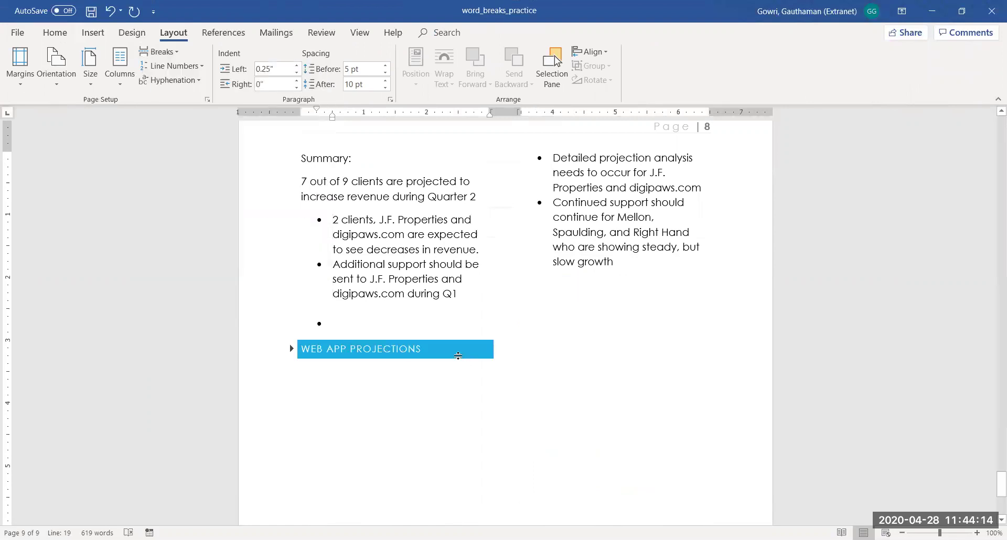
{"action": "left_click", "coordinate": [331, 376]}
Select the summary text and try the Left and Two column presets, settling on Right
{"action": "left_click", "coordinate": [347, 324]}
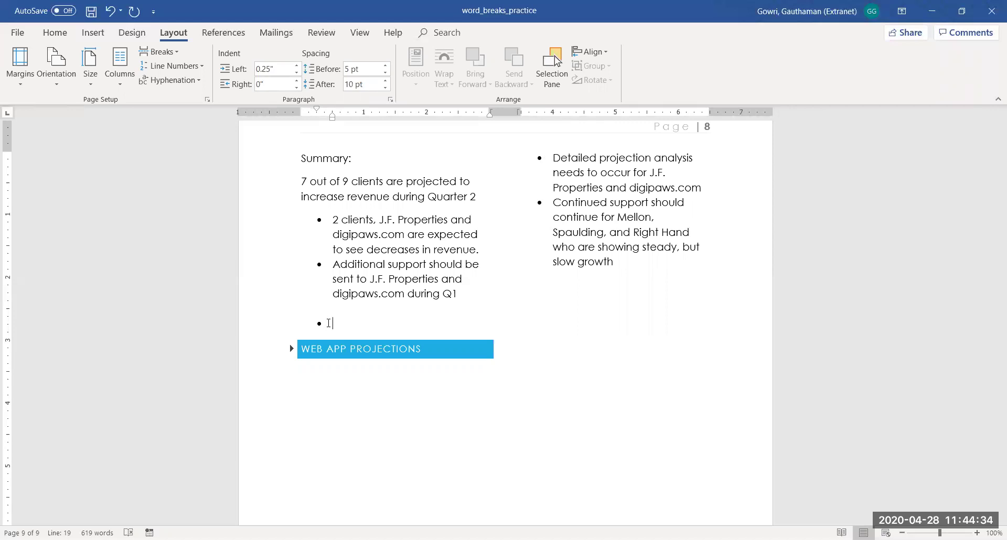
{"action": "left_click", "coordinate": [122, 90]}
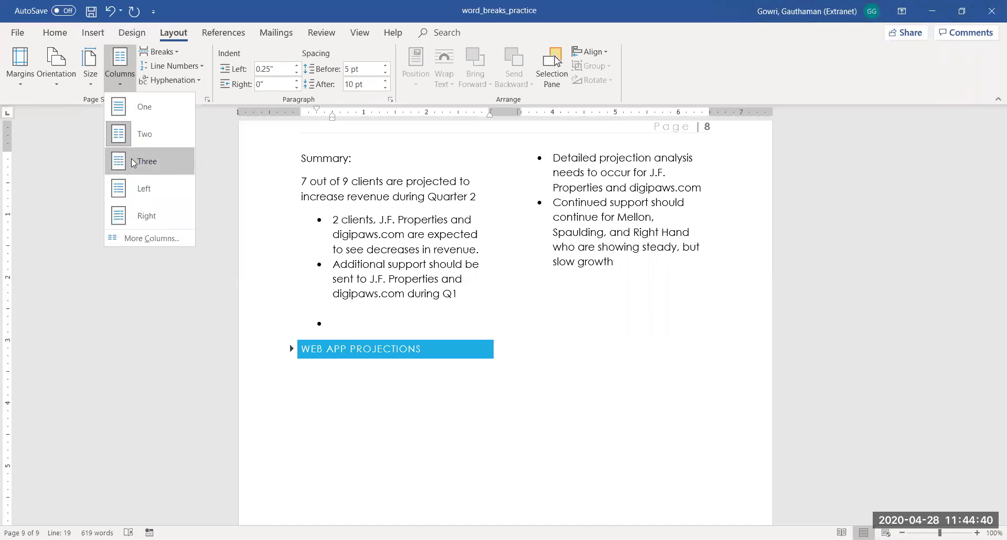
{"action": "left_click", "coordinate": [131, 192]}
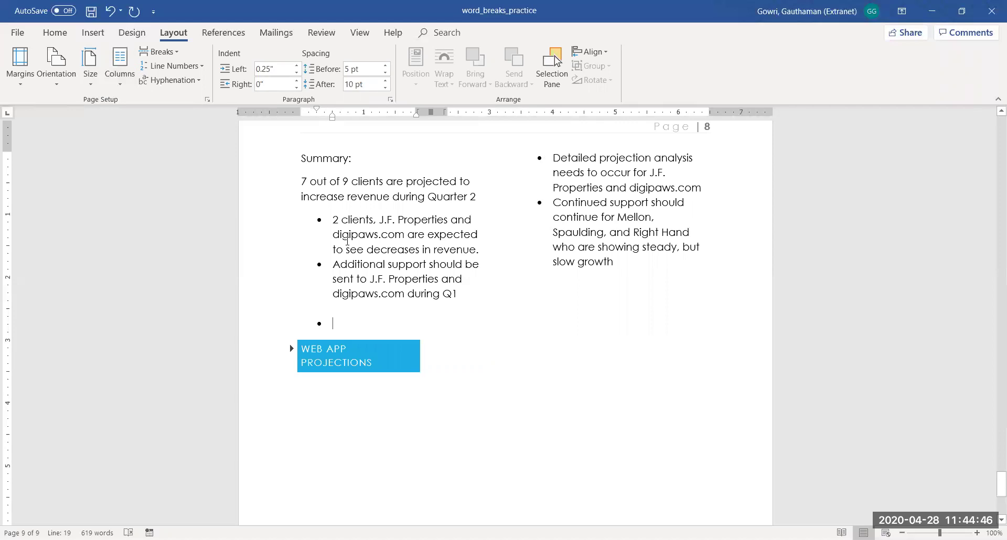
{"action": "left_click_drag", "start_coordinate": [286, 155], "coordinate": [656, 425]}
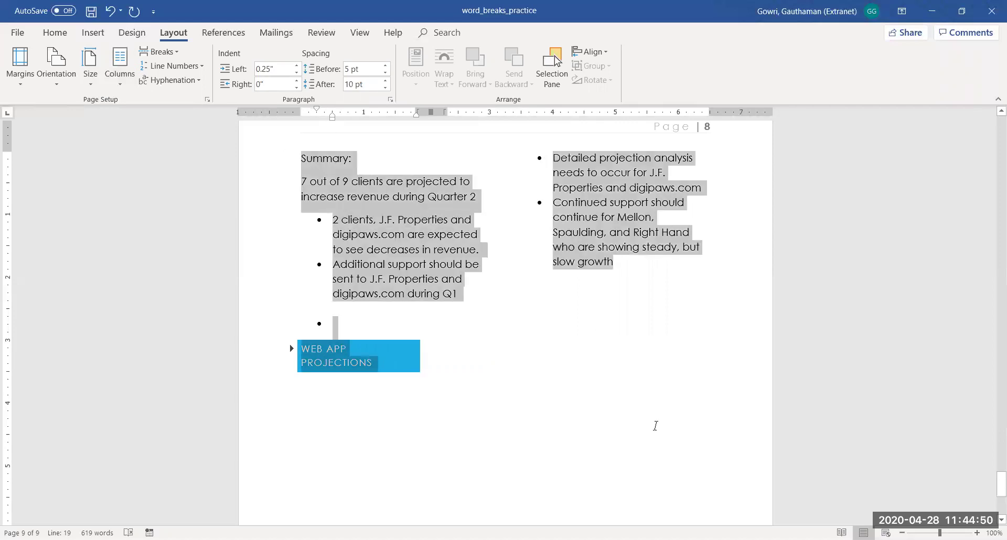
{"action": "left_click", "coordinate": [120, 78]}
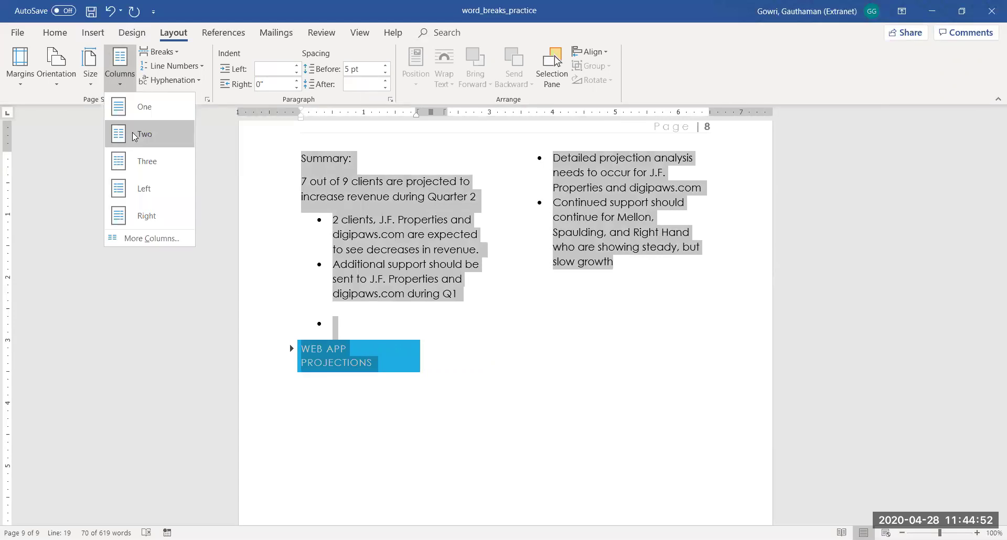
{"action": "left_click", "coordinate": [134, 134]}
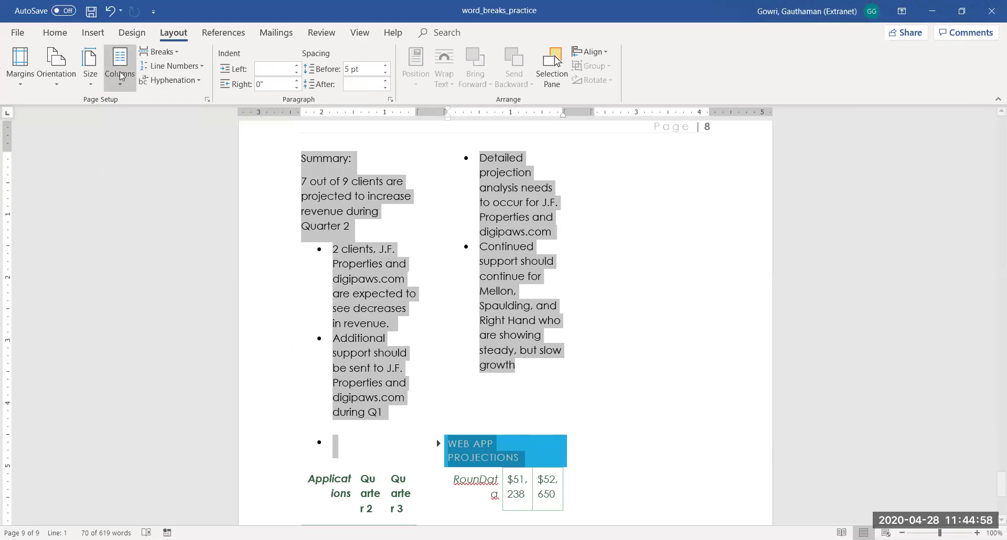
{"action": "left_click", "coordinate": [120, 88]}
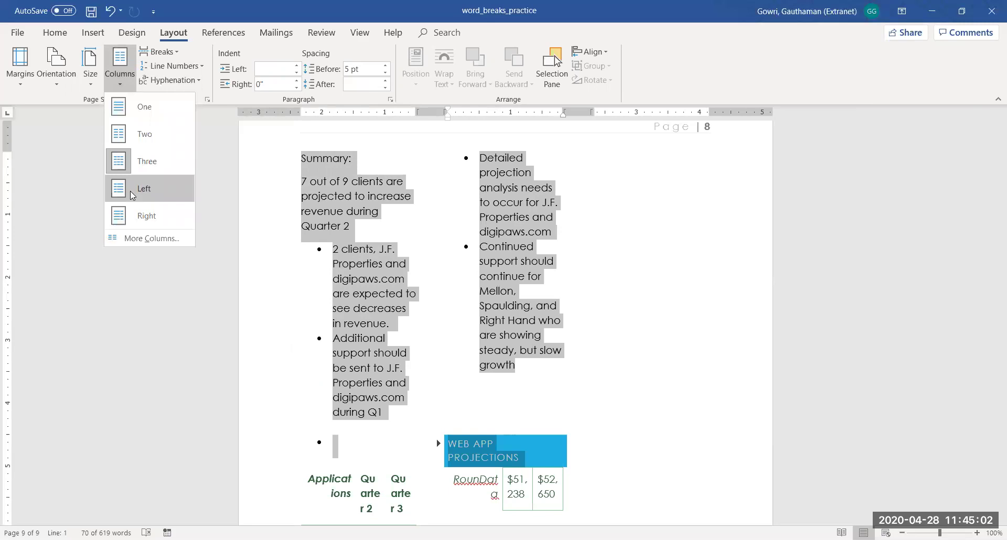
{"action": "left_click", "coordinate": [130, 190]}
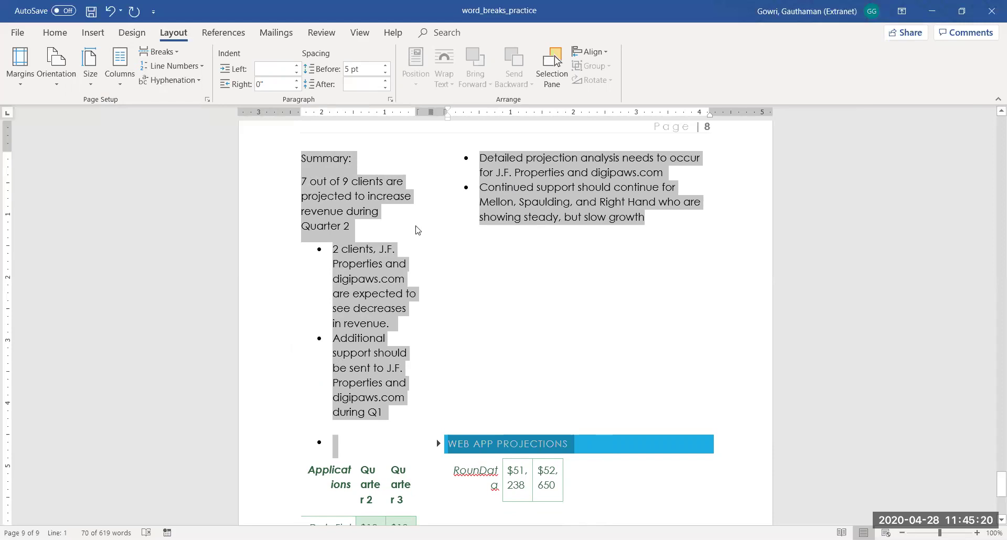
{"action": "left_click", "coordinate": [120, 89]}
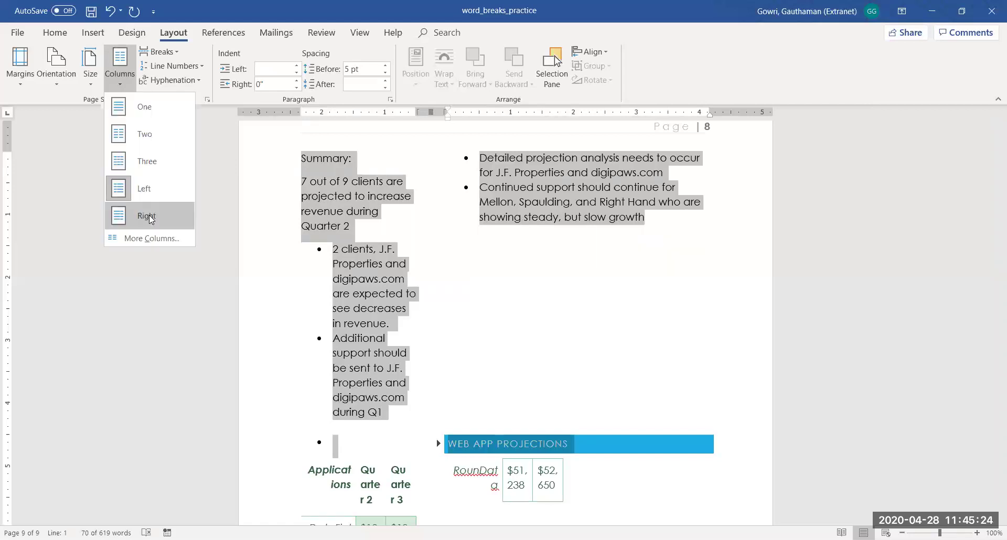
{"action": "left_click", "coordinate": [148, 217]}
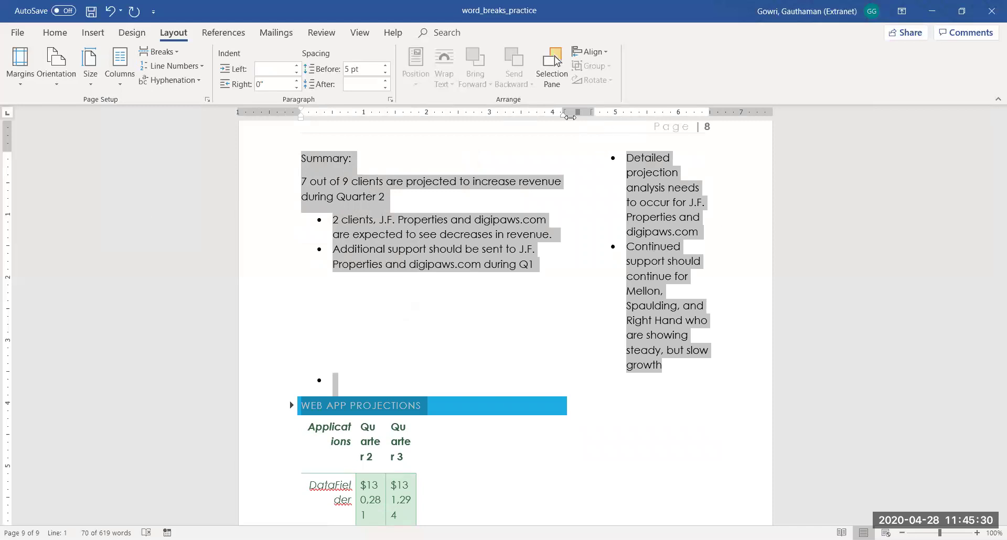
Move the summary's right indent in to 0.1" and undo a trial left margin change
{"action": "left_click_drag", "start_coordinate": [564, 119], "coordinate": [560, 119]}
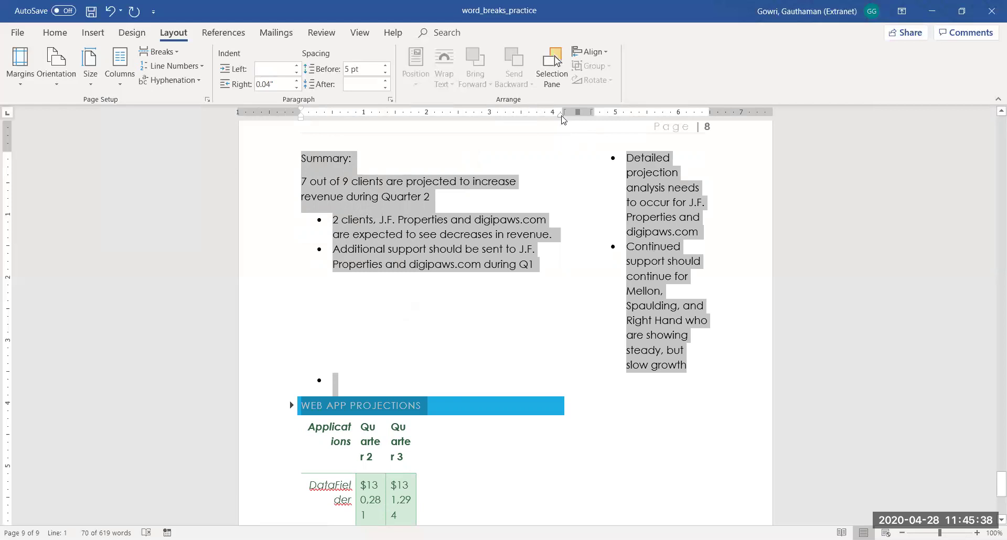
{"action": "mouse_move", "coordinate": [562, 120]}
{"action": "left_mouse_down"}
{"action": "mouse_move", "coordinate": [535, 123]}
{"action": "mouse_move", "coordinate": [561, 121]}
{"action": "left_mouse_up"}
{"action": "key", "text": "ctrl+a"}
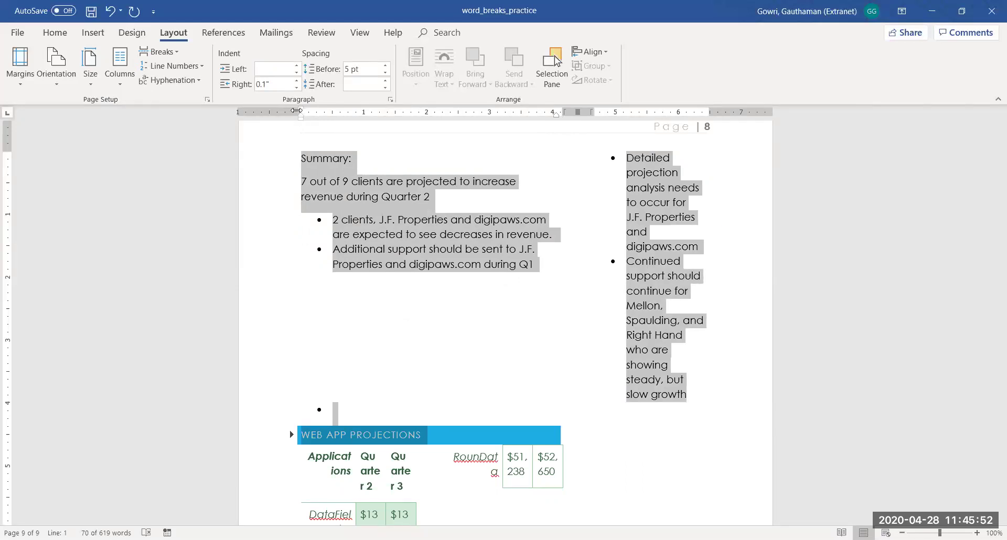
{"action": "left_click_drag", "start_coordinate": [297, 111], "coordinate": [296, 111]}
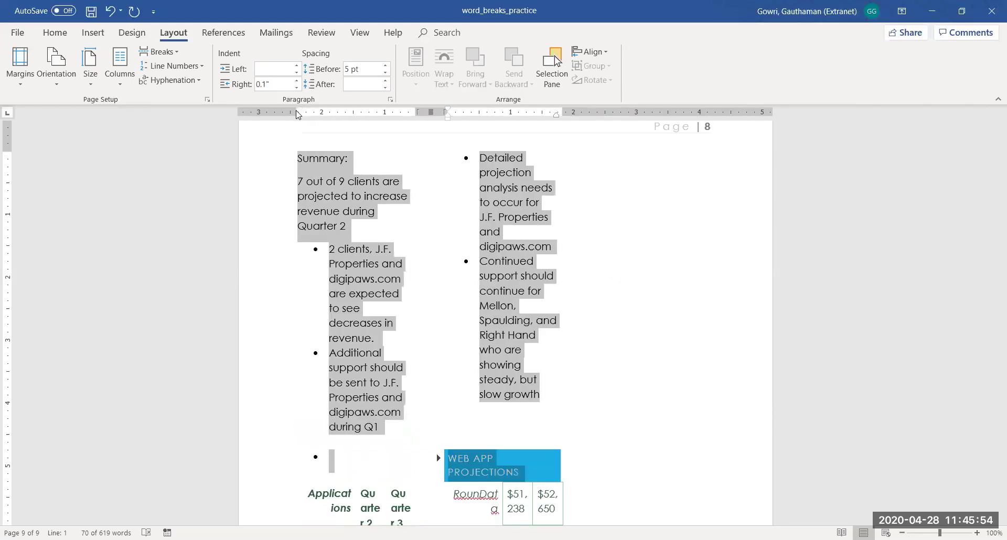
{"action": "key", "text": "ctrl+z"}
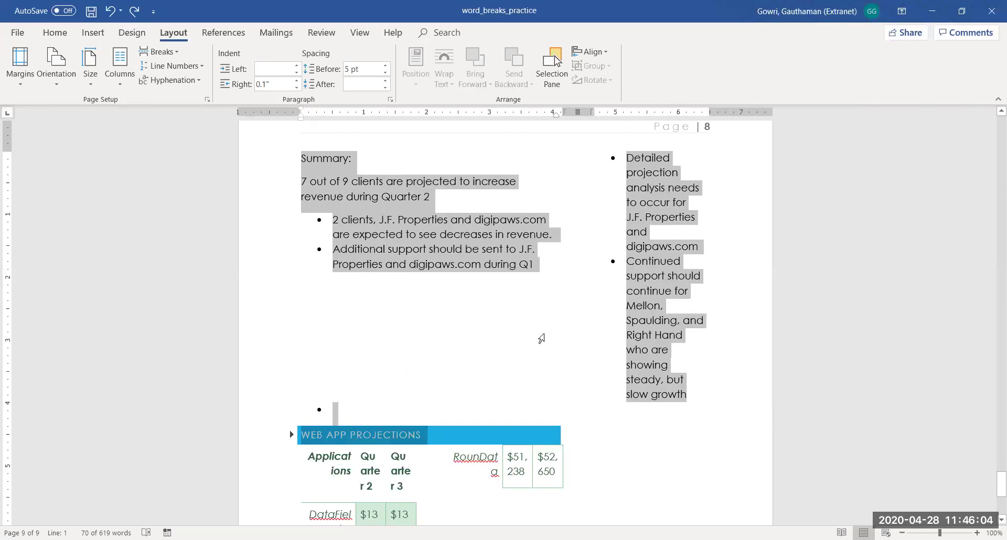
{"action": "left_click", "coordinate": [124, 88]}
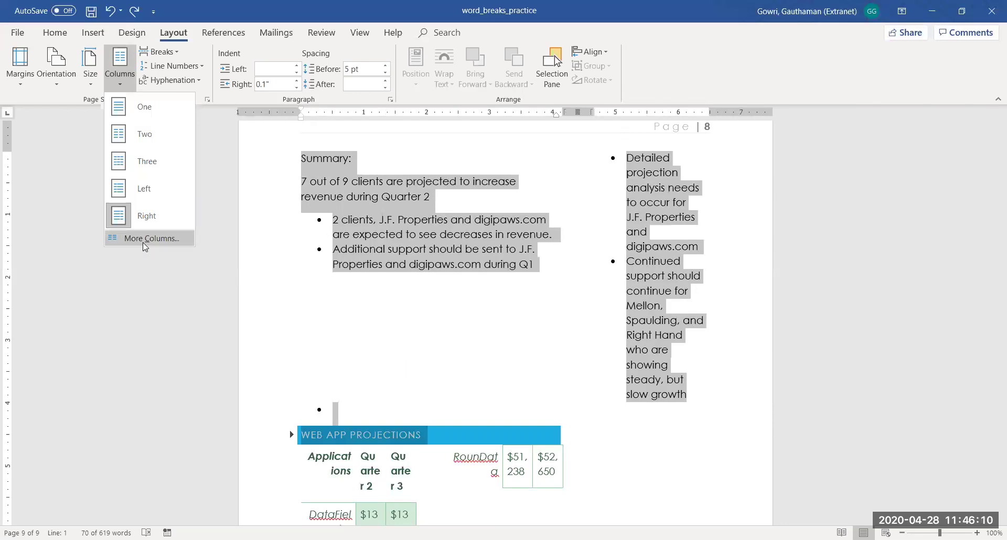
Turn on Line between in More Columns and apply it to the summary columns
{"action": "left_click", "coordinate": [143, 242]}
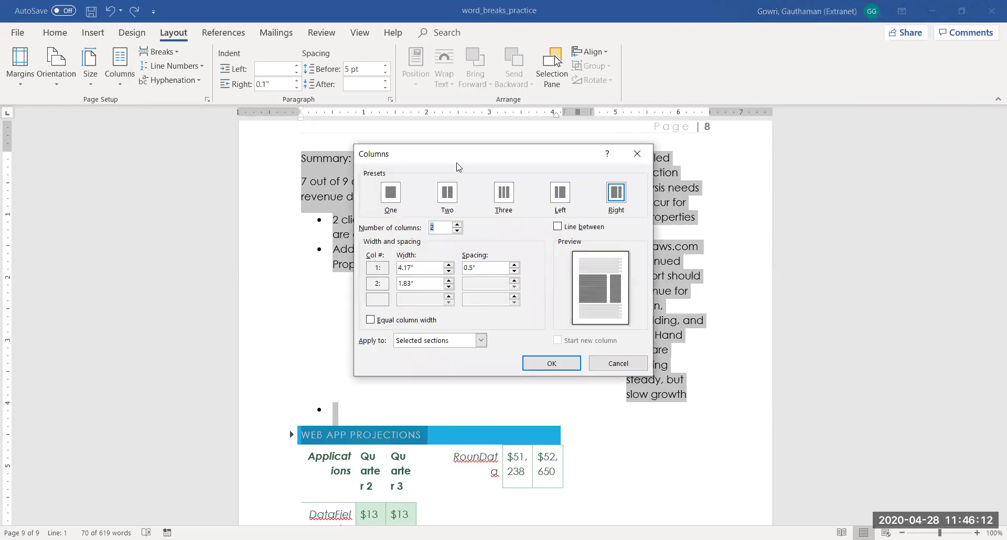
{"action": "left_click_drag", "start_coordinate": [455, 161], "coordinate": [417, 106]}
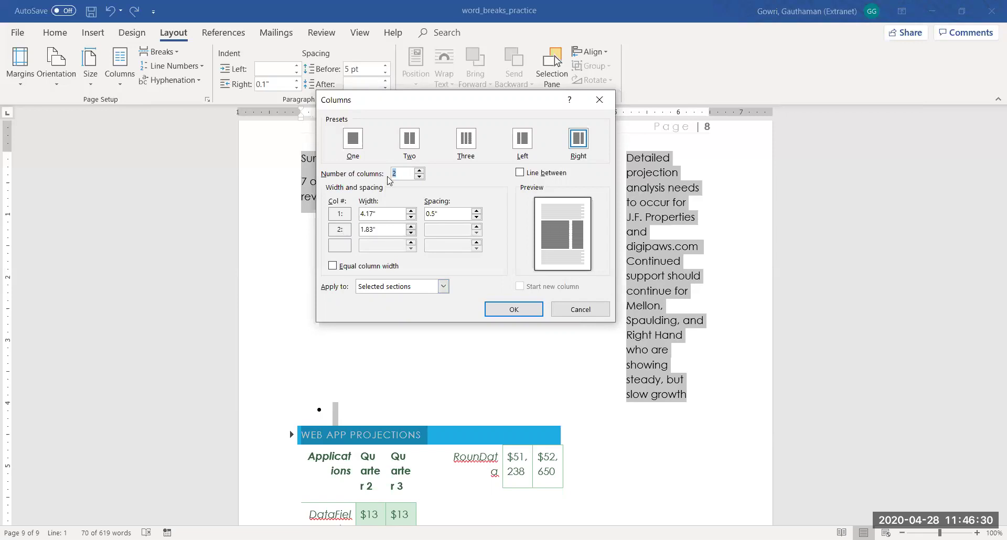
{"action": "left_click", "coordinate": [521, 173]}
{"action": "left_click", "coordinate": [516, 308]}
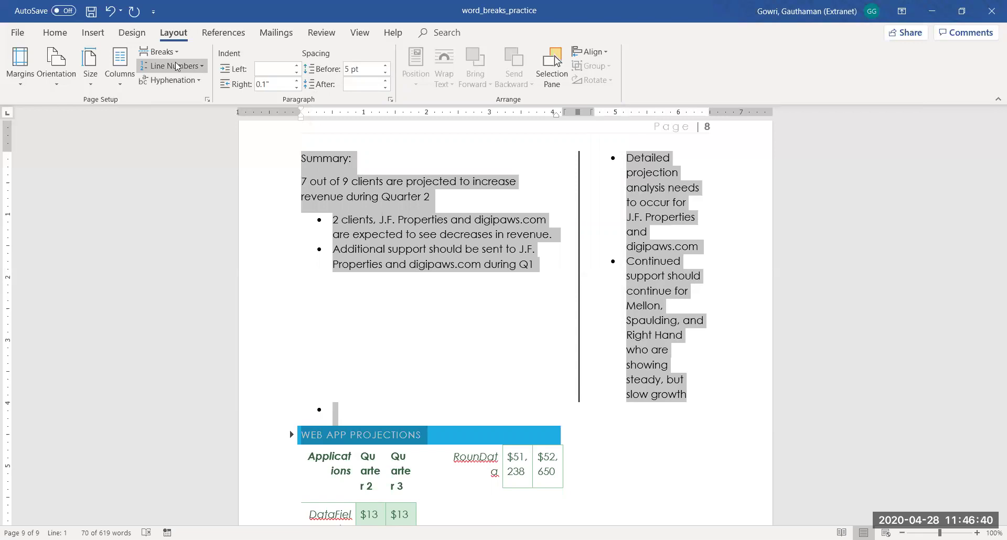
Leave the Columns dialog's Line between setting unchanged, then widen the right Summary column on the ruler
{"action": "left_click", "coordinate": [127, 80]}
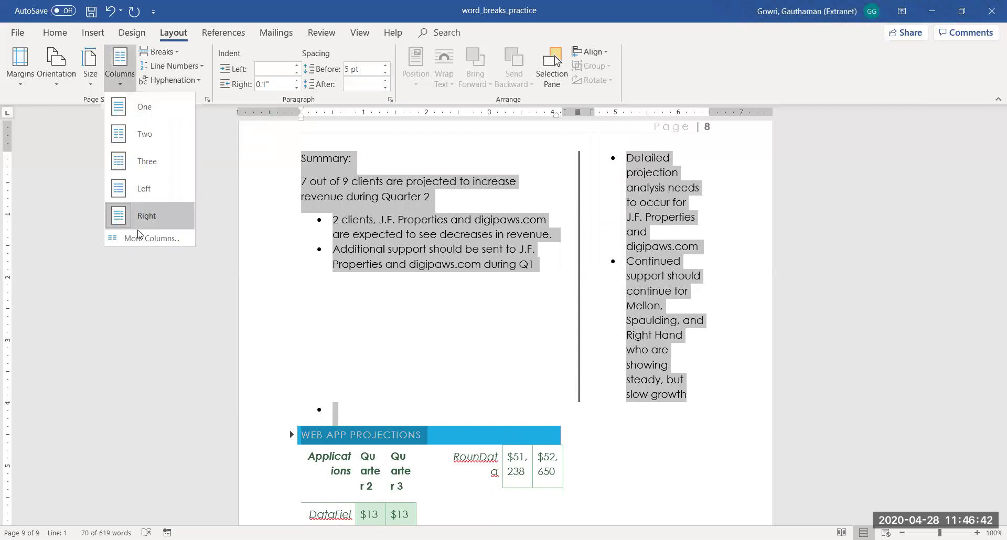
{"action": "left_click", "coordinate": [140, 239]}
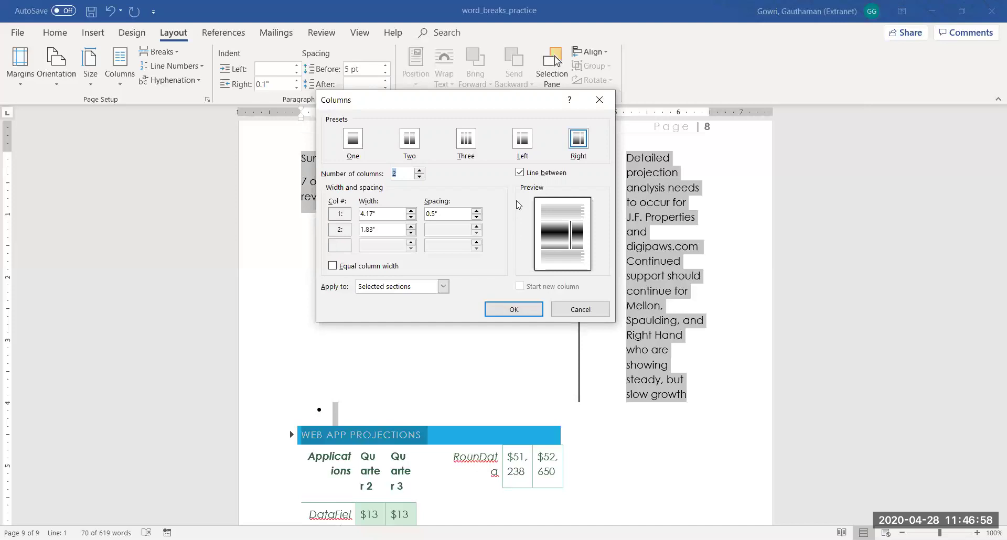
{"action": "left_click", "coordinate": [519, 174]}
{"action": "left_click", "coordinate": [580, 309]}
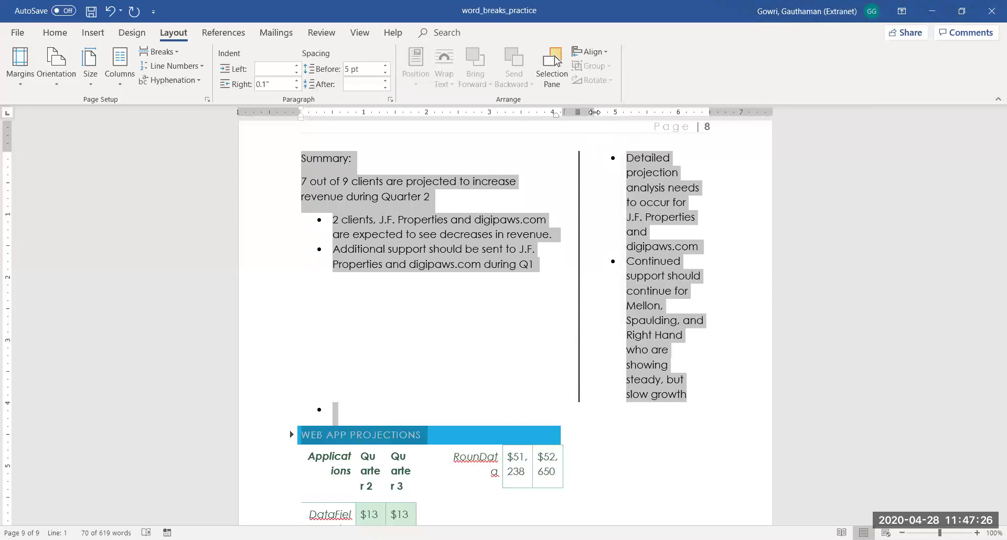
{"action": "left_click_drag", "start_coordinate": [594, 112], "coordinate": [581, 115]}
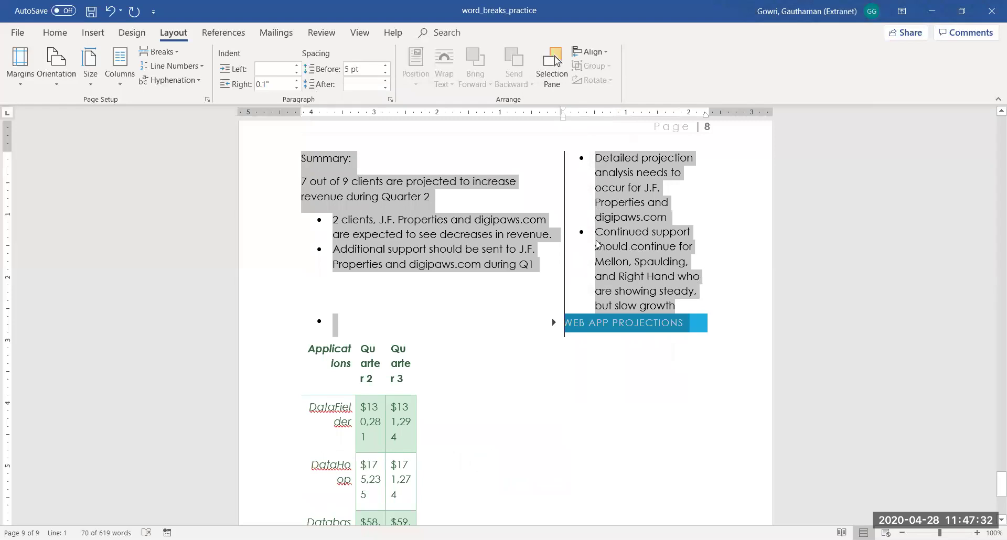
{"action": "left_click", "coordinate": [496, 326]}
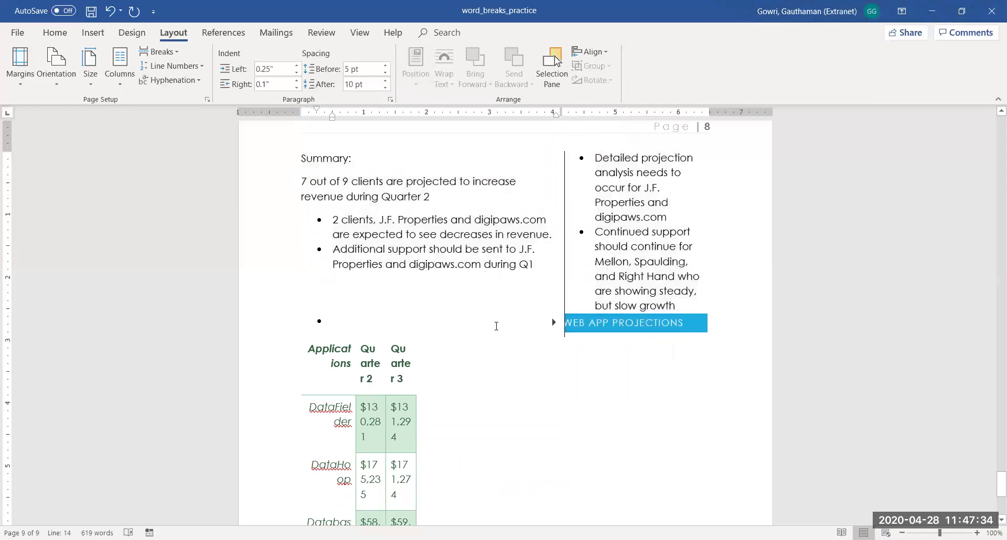